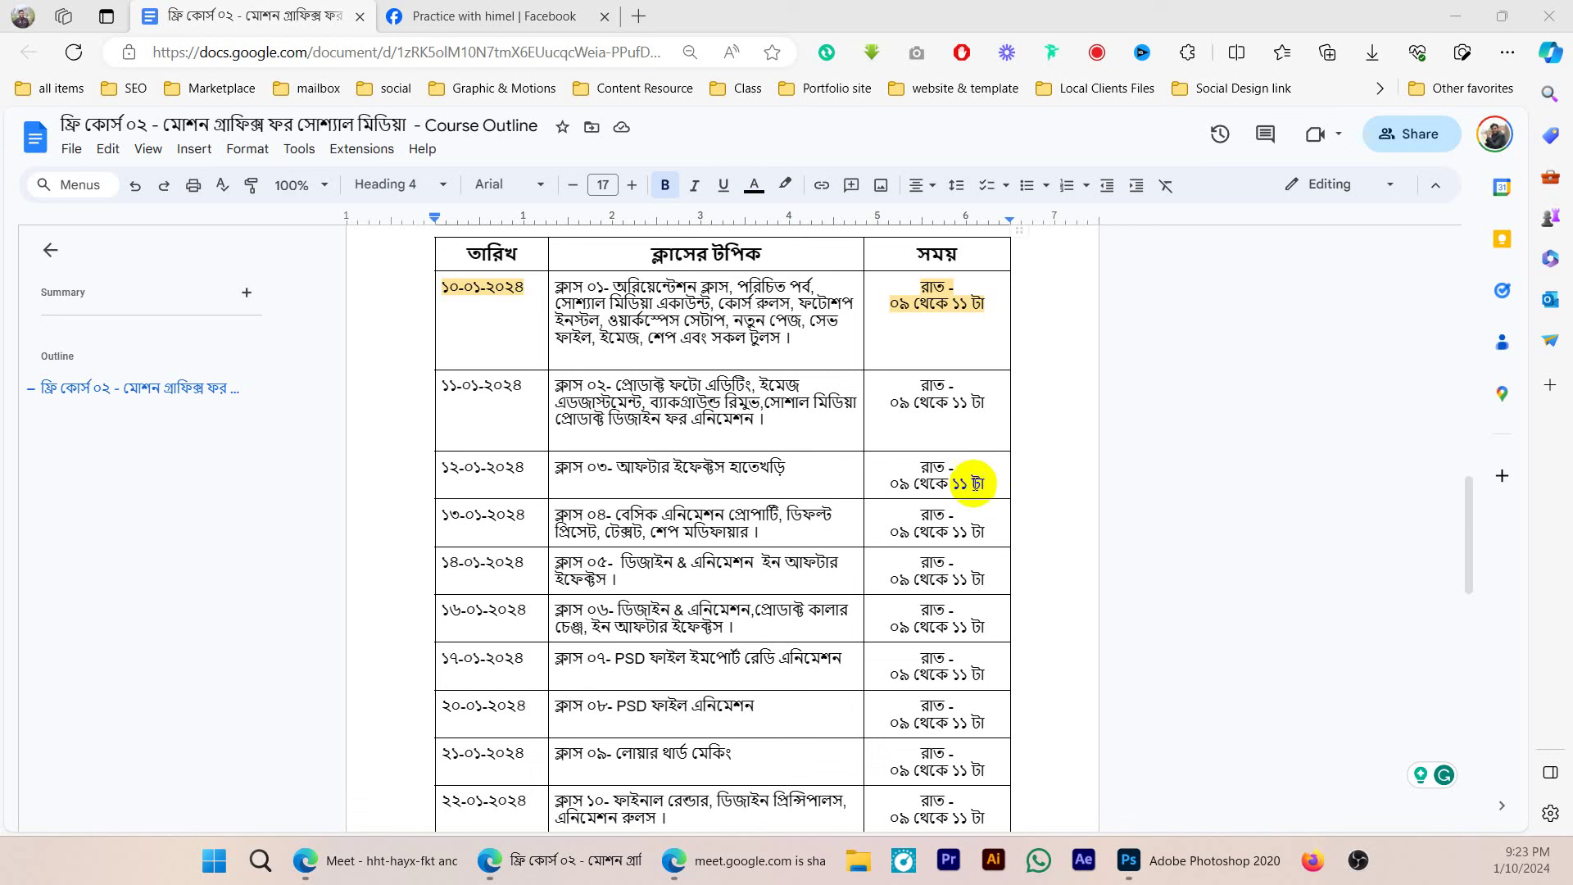
# - Open a new Edge tab and load files.himelbme.com to show the Free Download welcome page
pyautogui.moveTo(1155, 879)
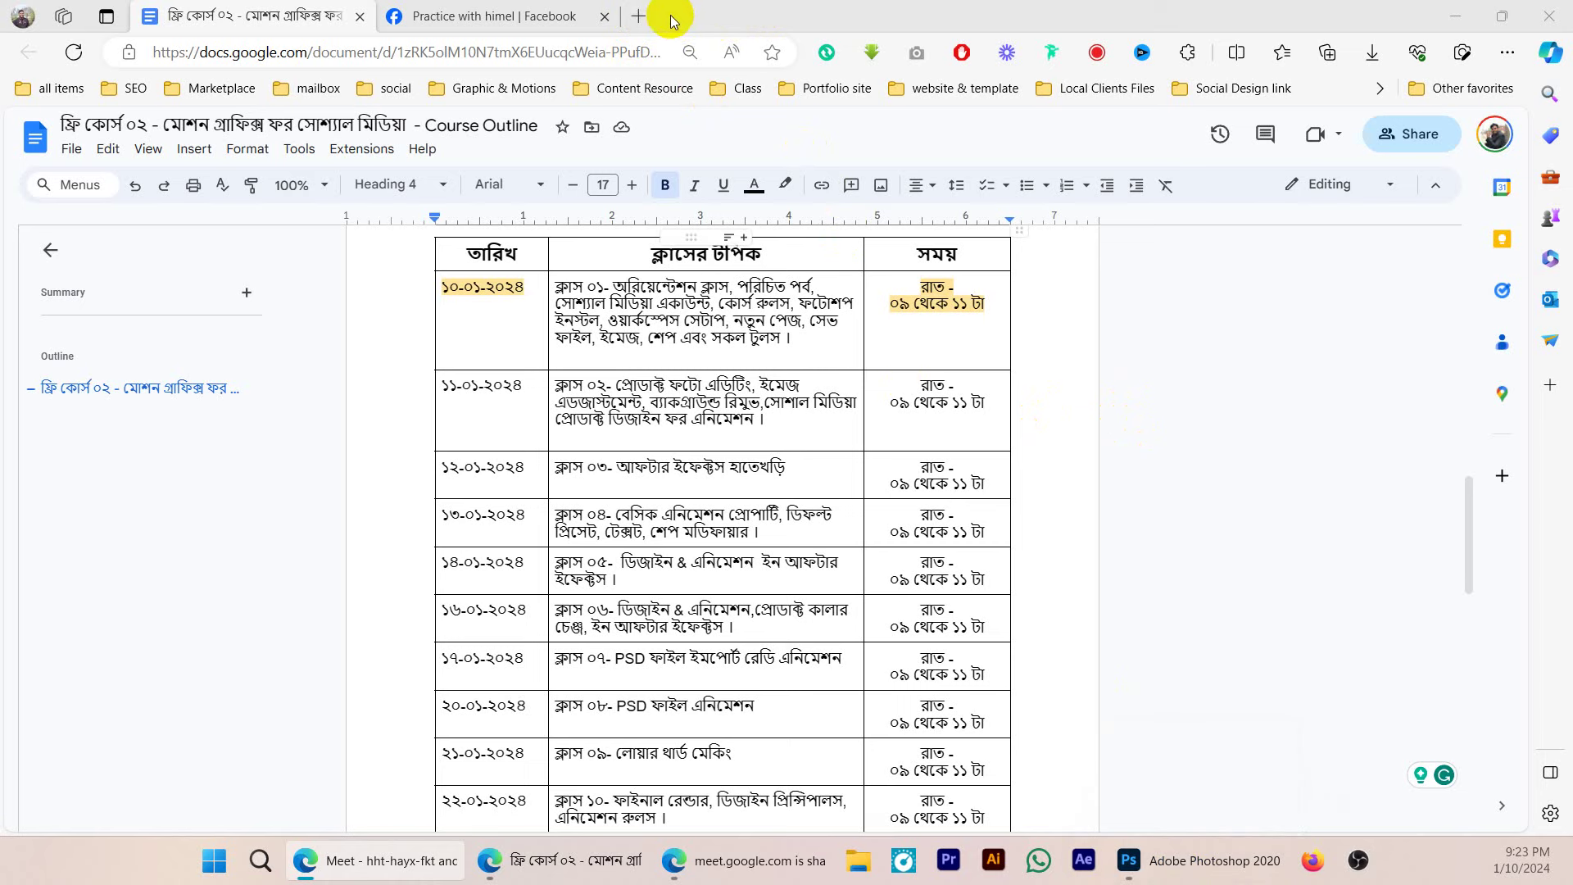
pyautogui.click(640, 15)
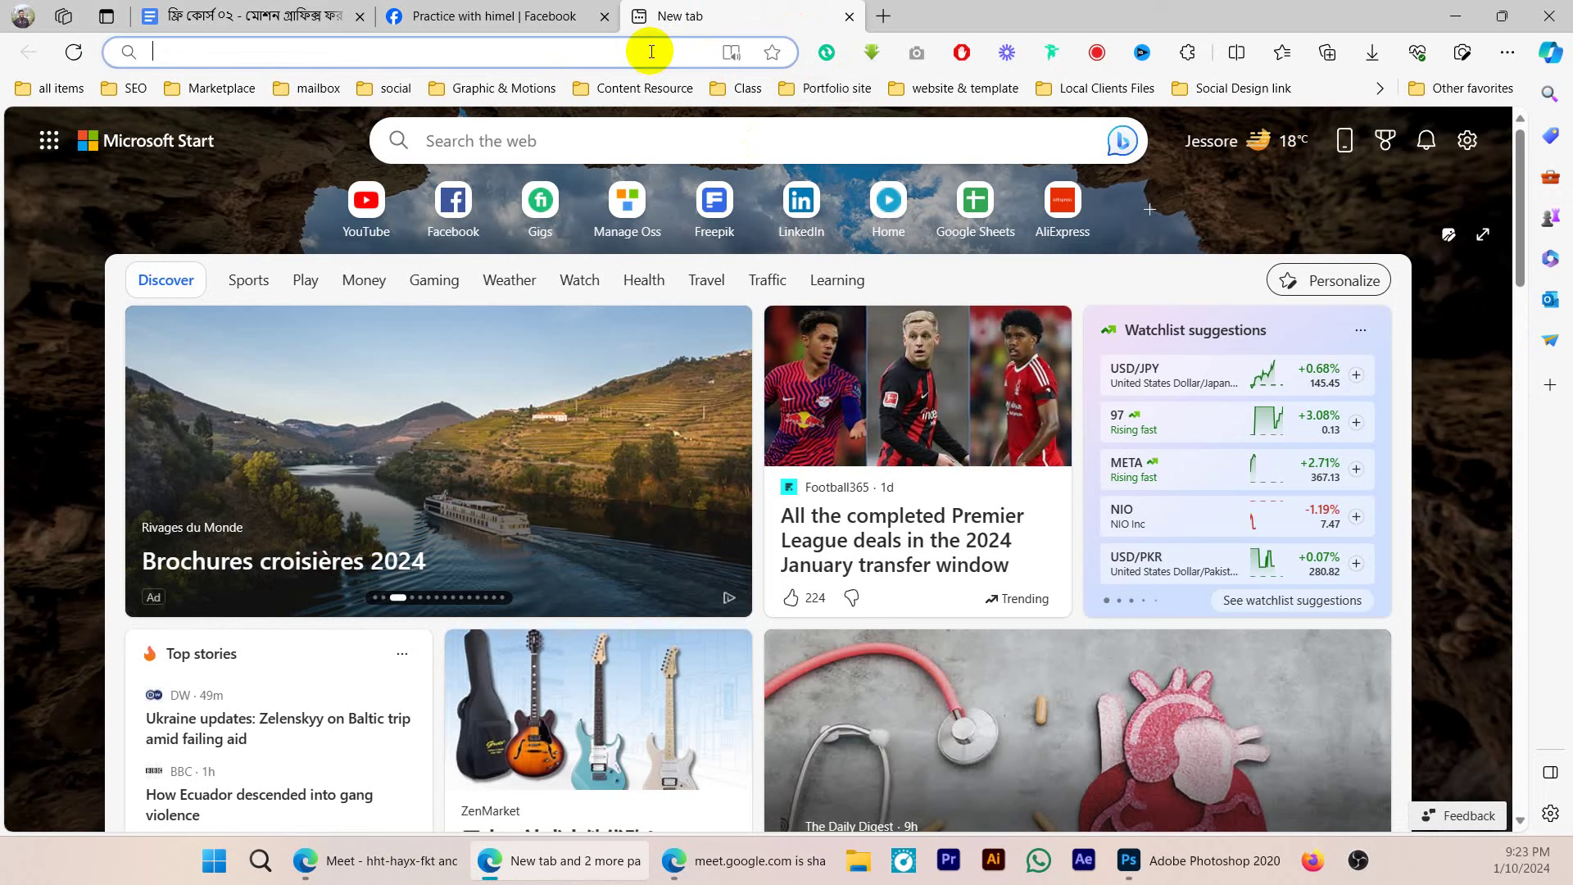
pyautogui.write('files.himelbme.com')
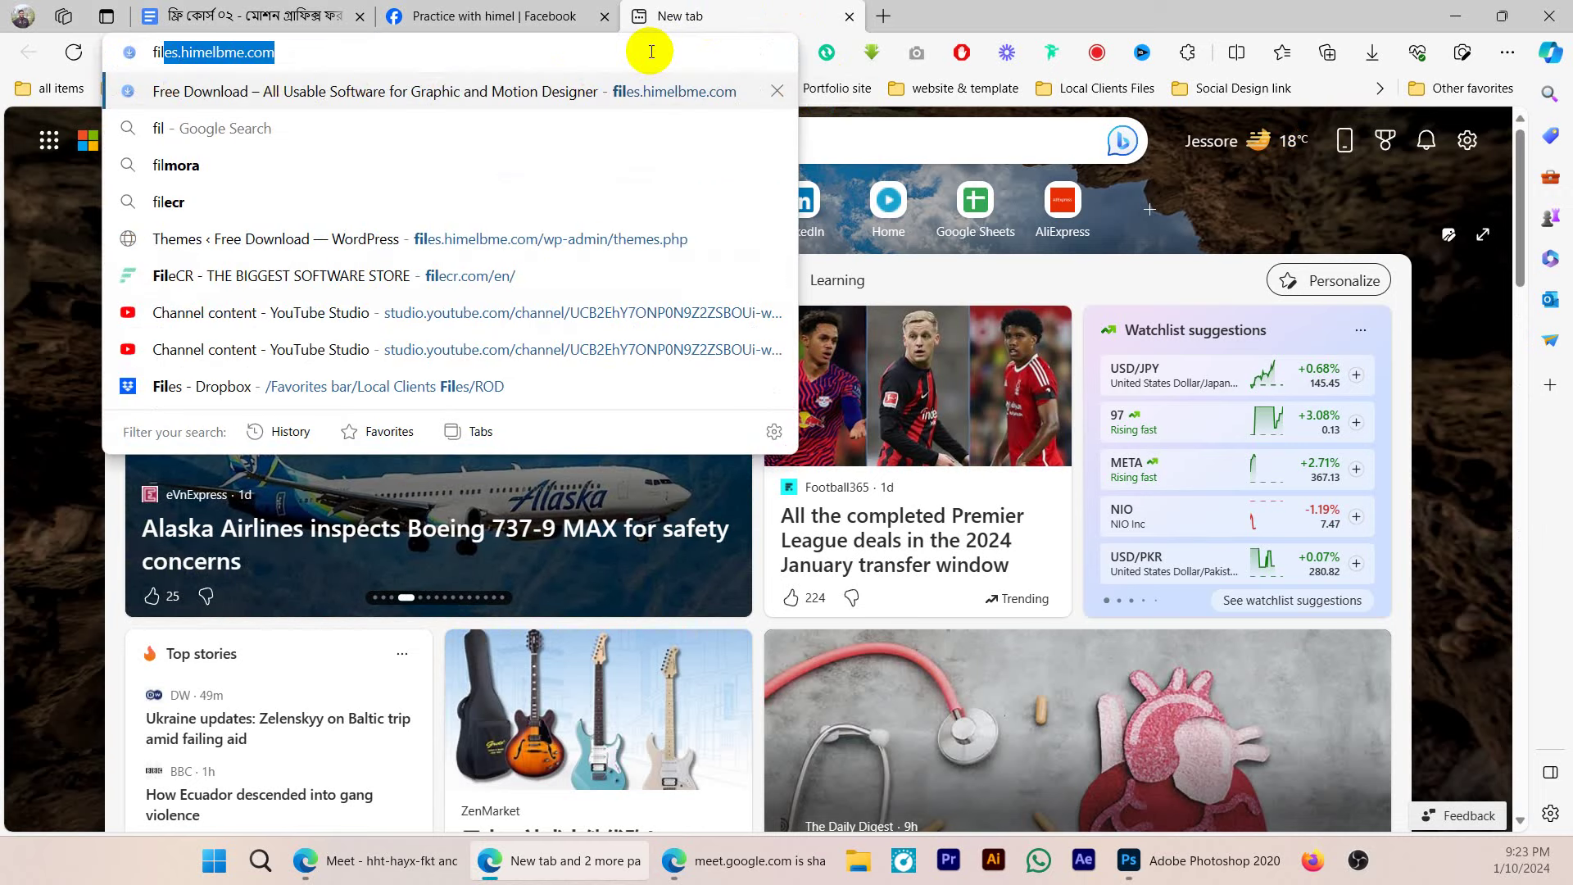
pyautogui.press('Return')
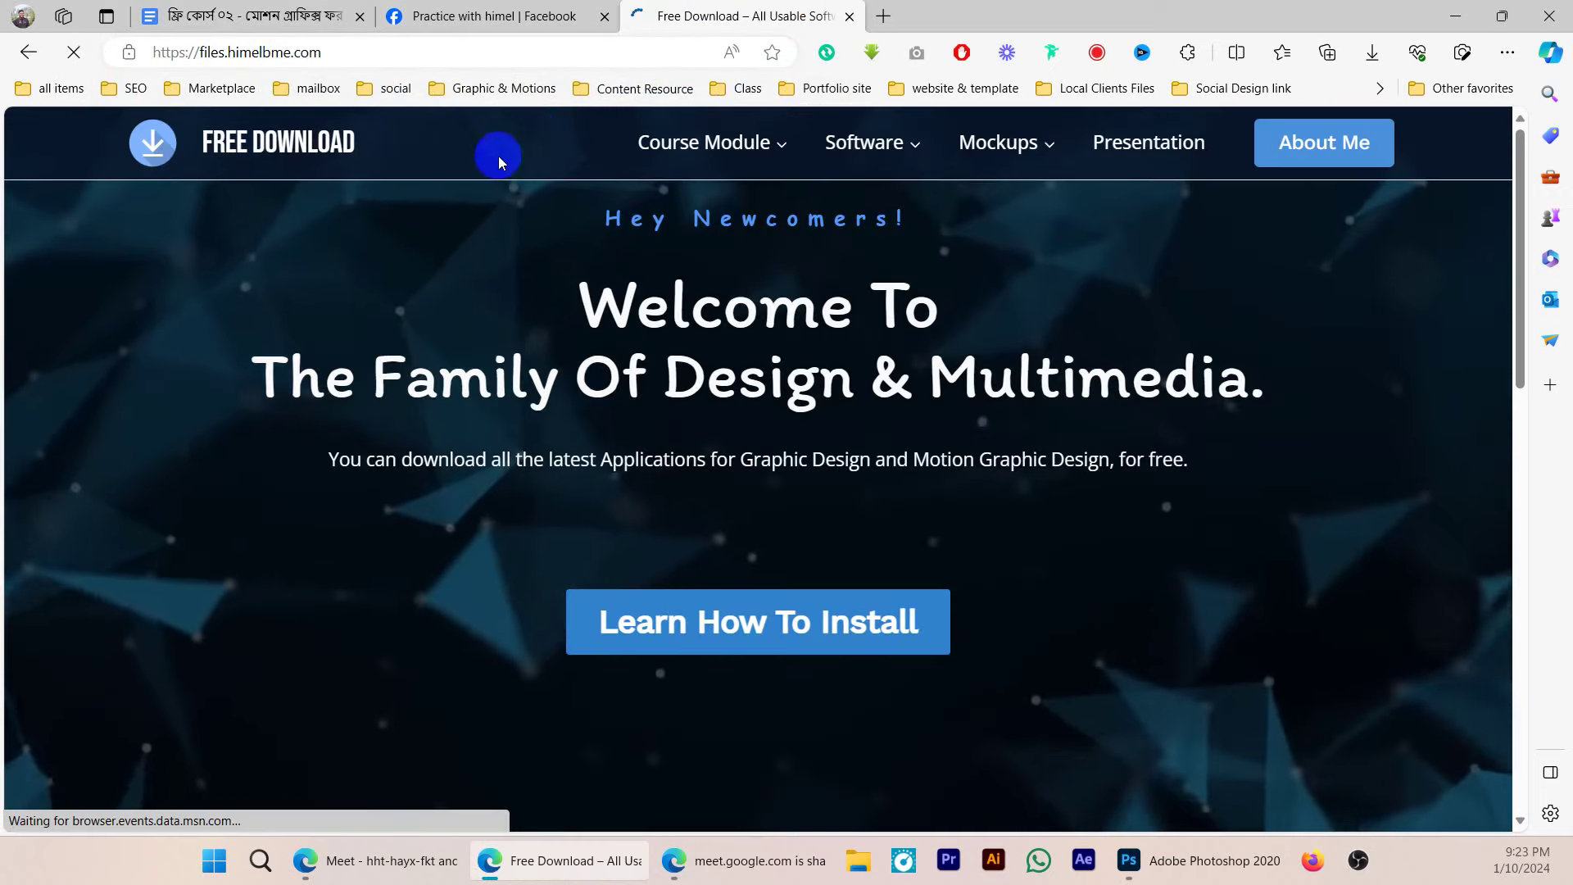
pyautogui.scroll(-10, 789, 419)
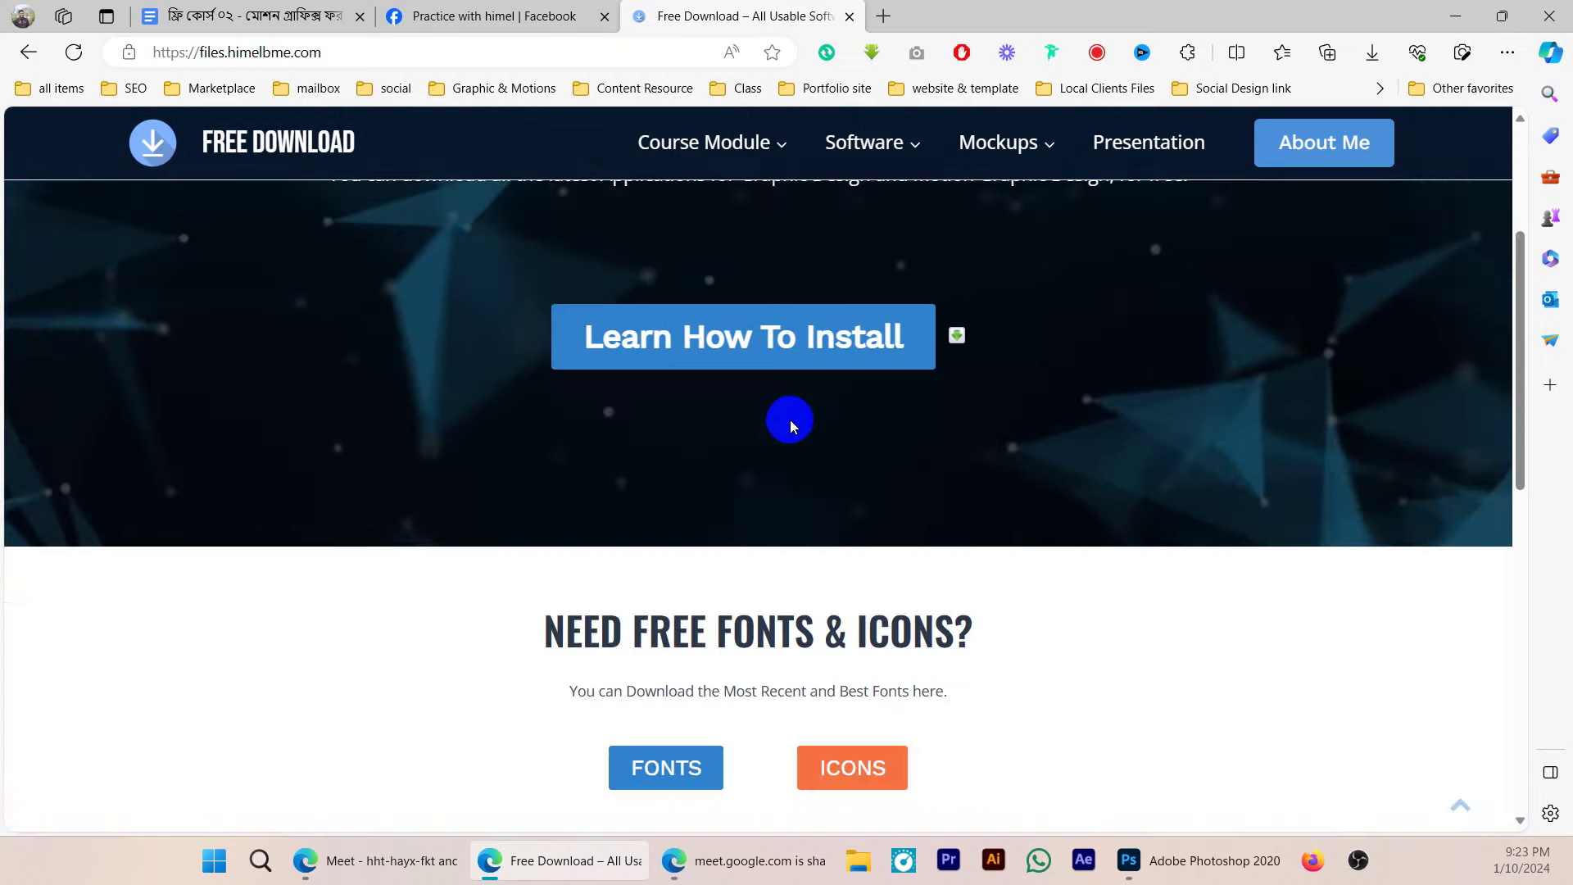
pyautogui.scroll(10, 742, 489)
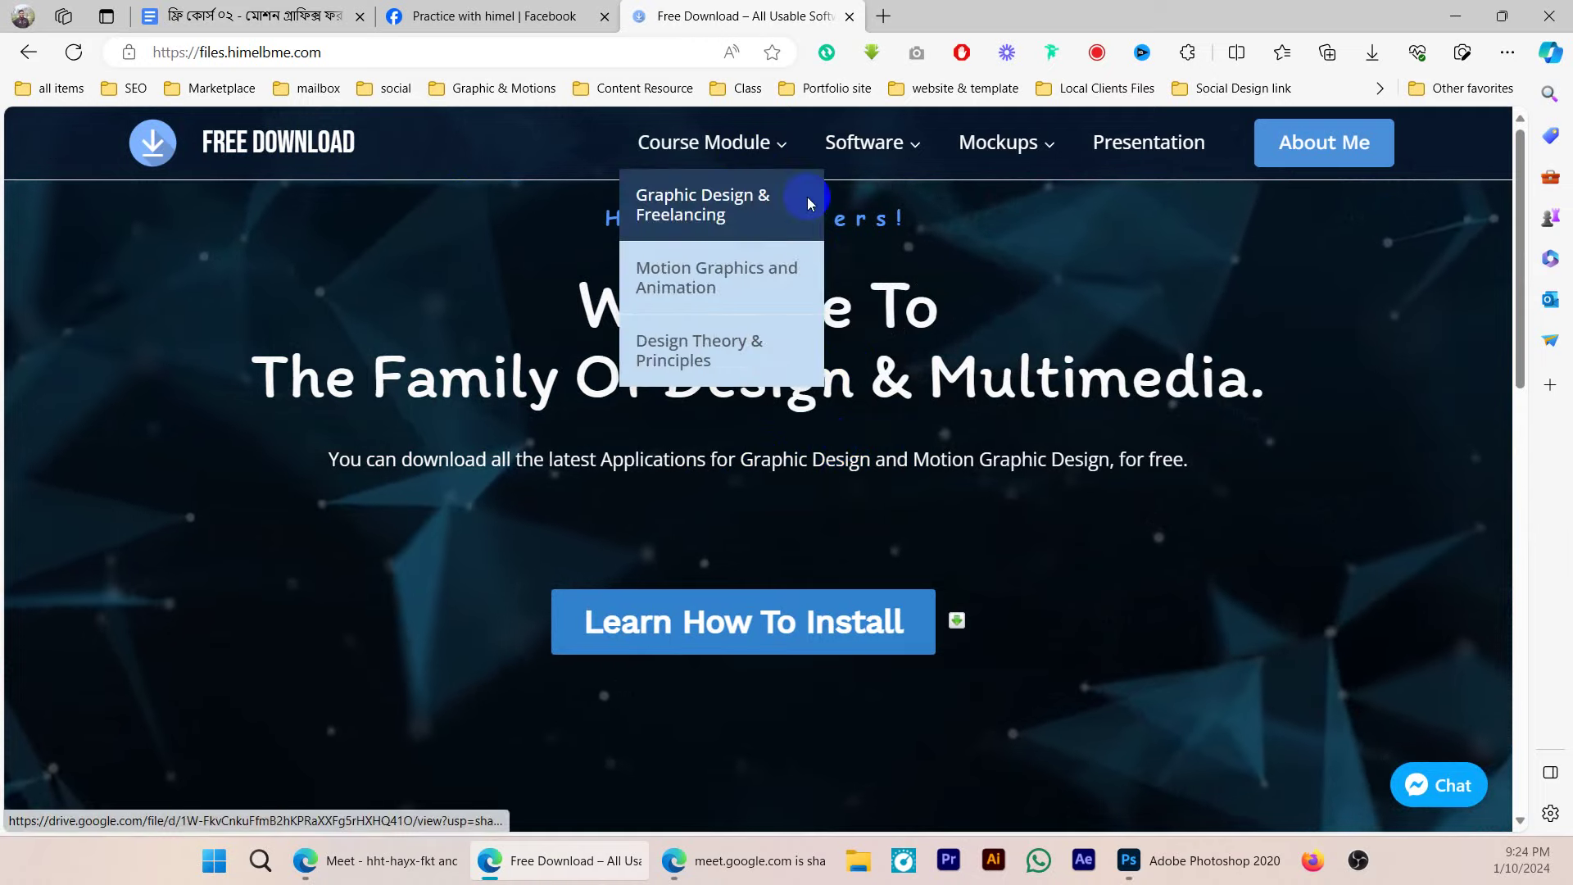
pyautogui.moveTo(893, 158)
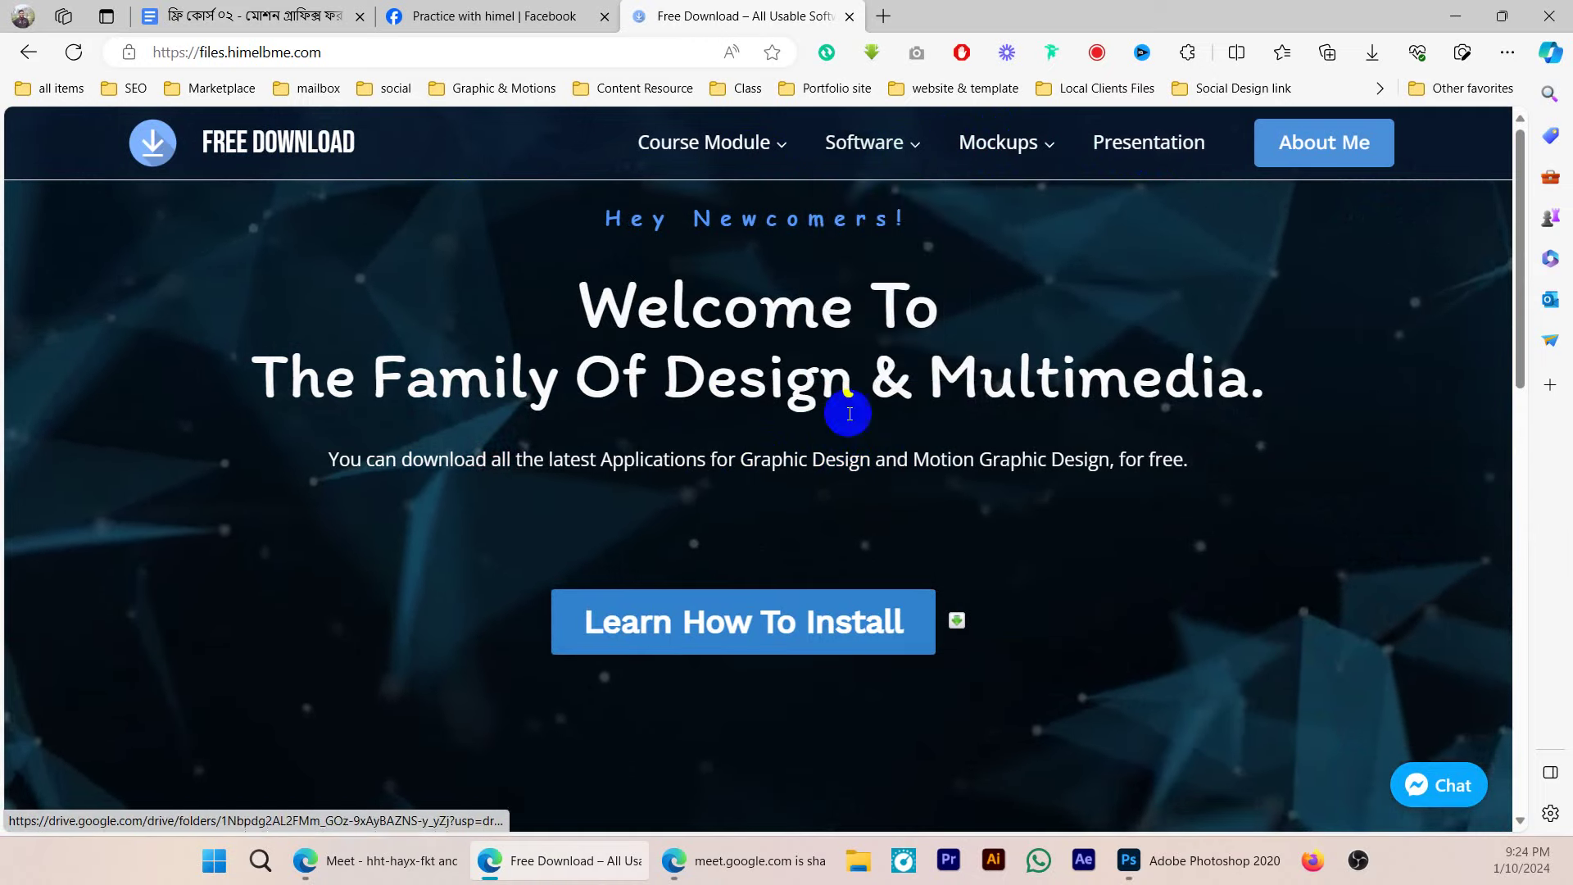
pyautogui.scroll(-6, 750, 542)
pyautogui.scroll(6, 811, 516)
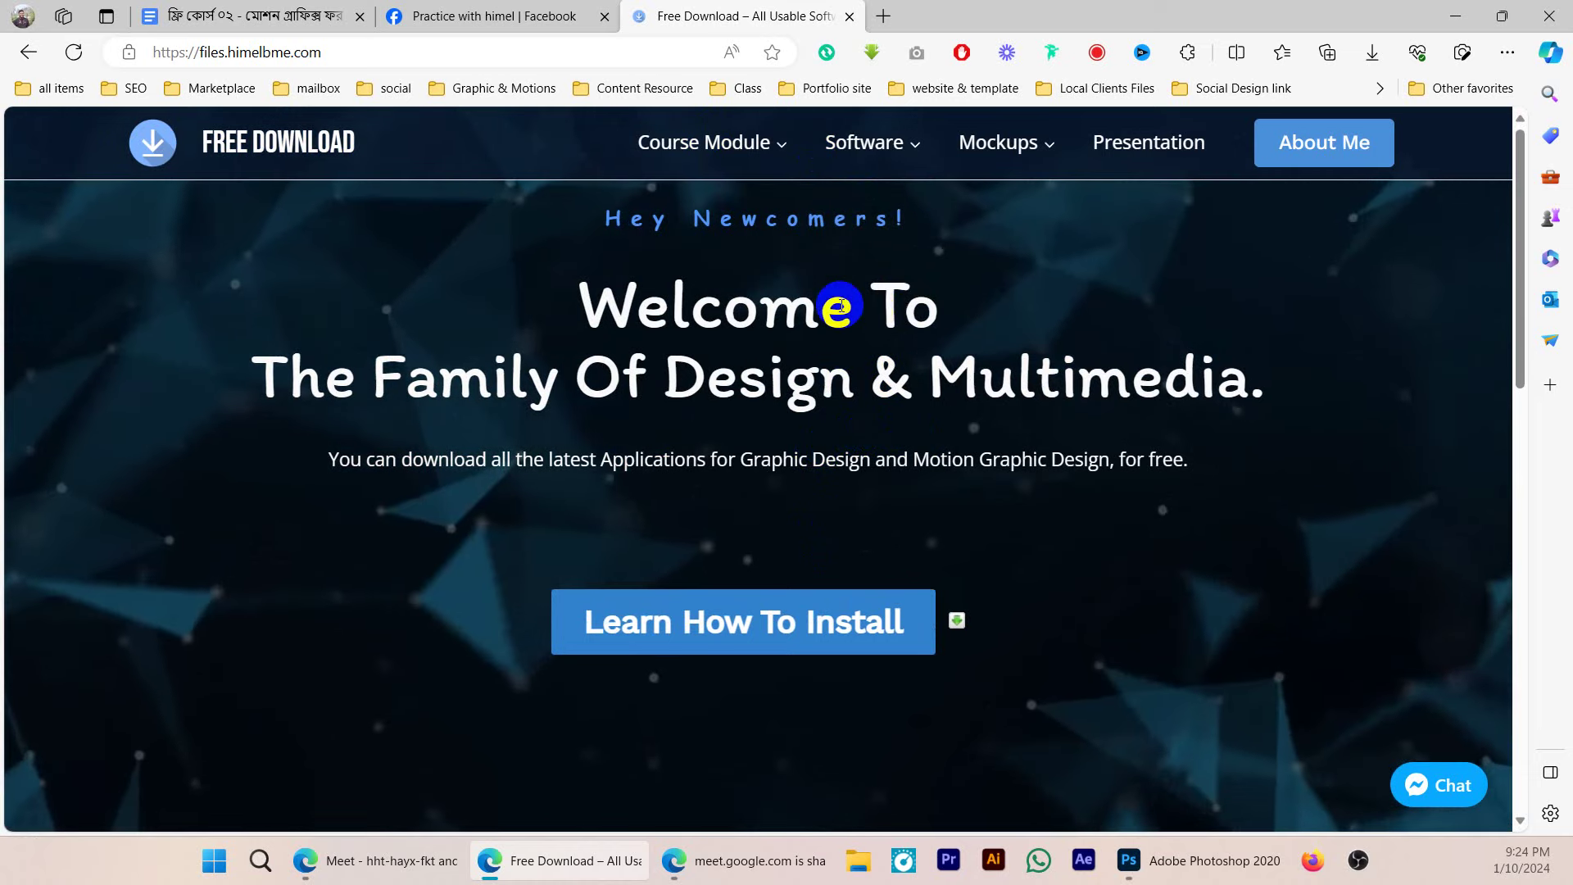
pyautogui.moveTo(723, 147)
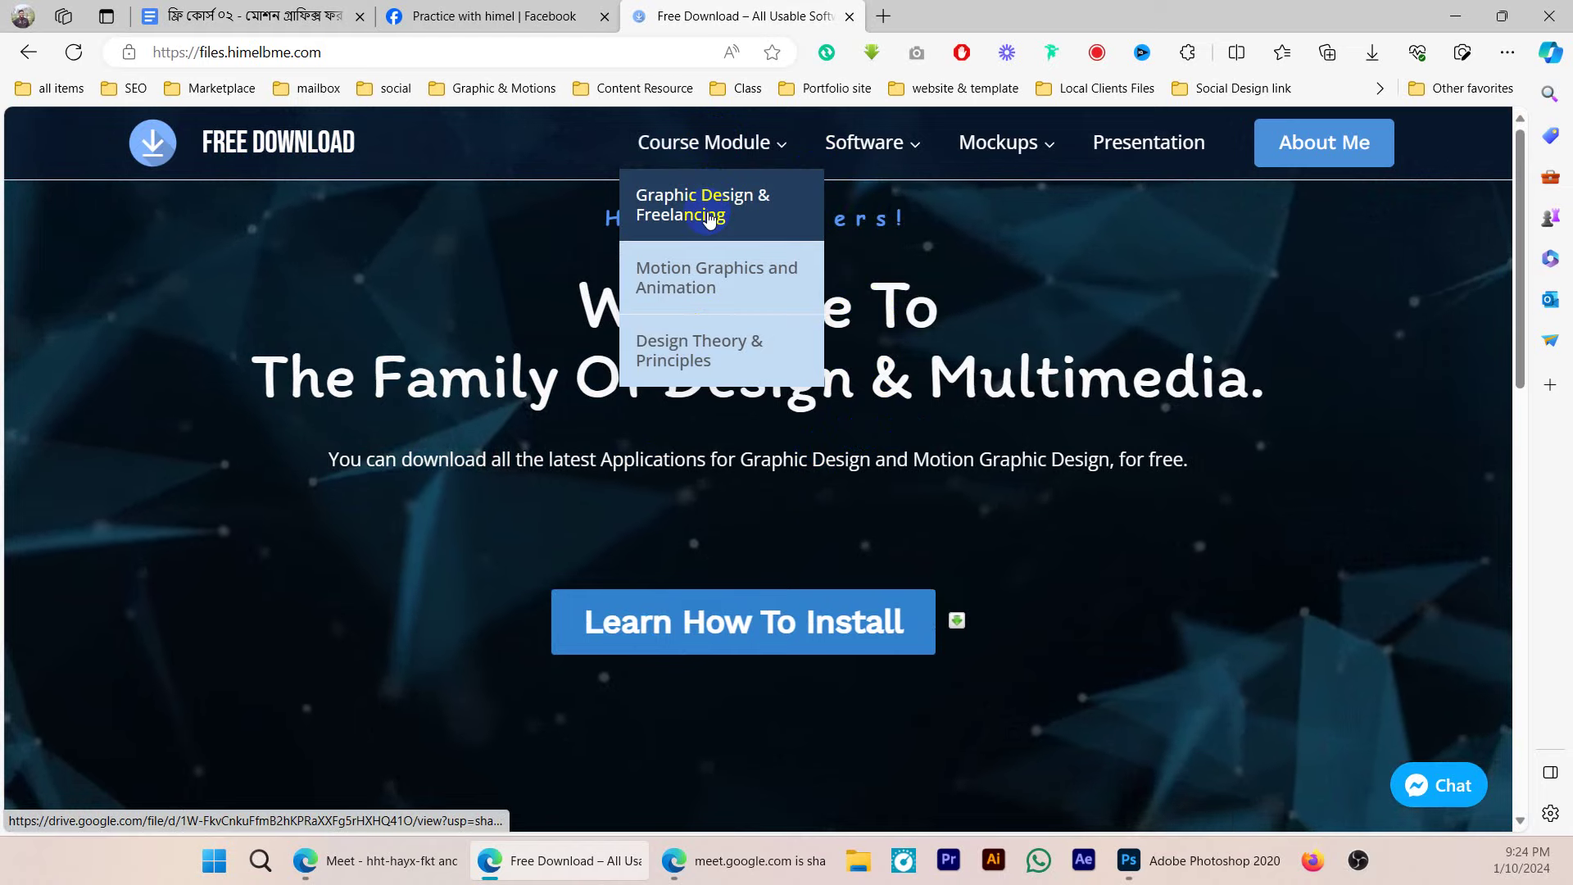
pyautogui.click(736, 197)
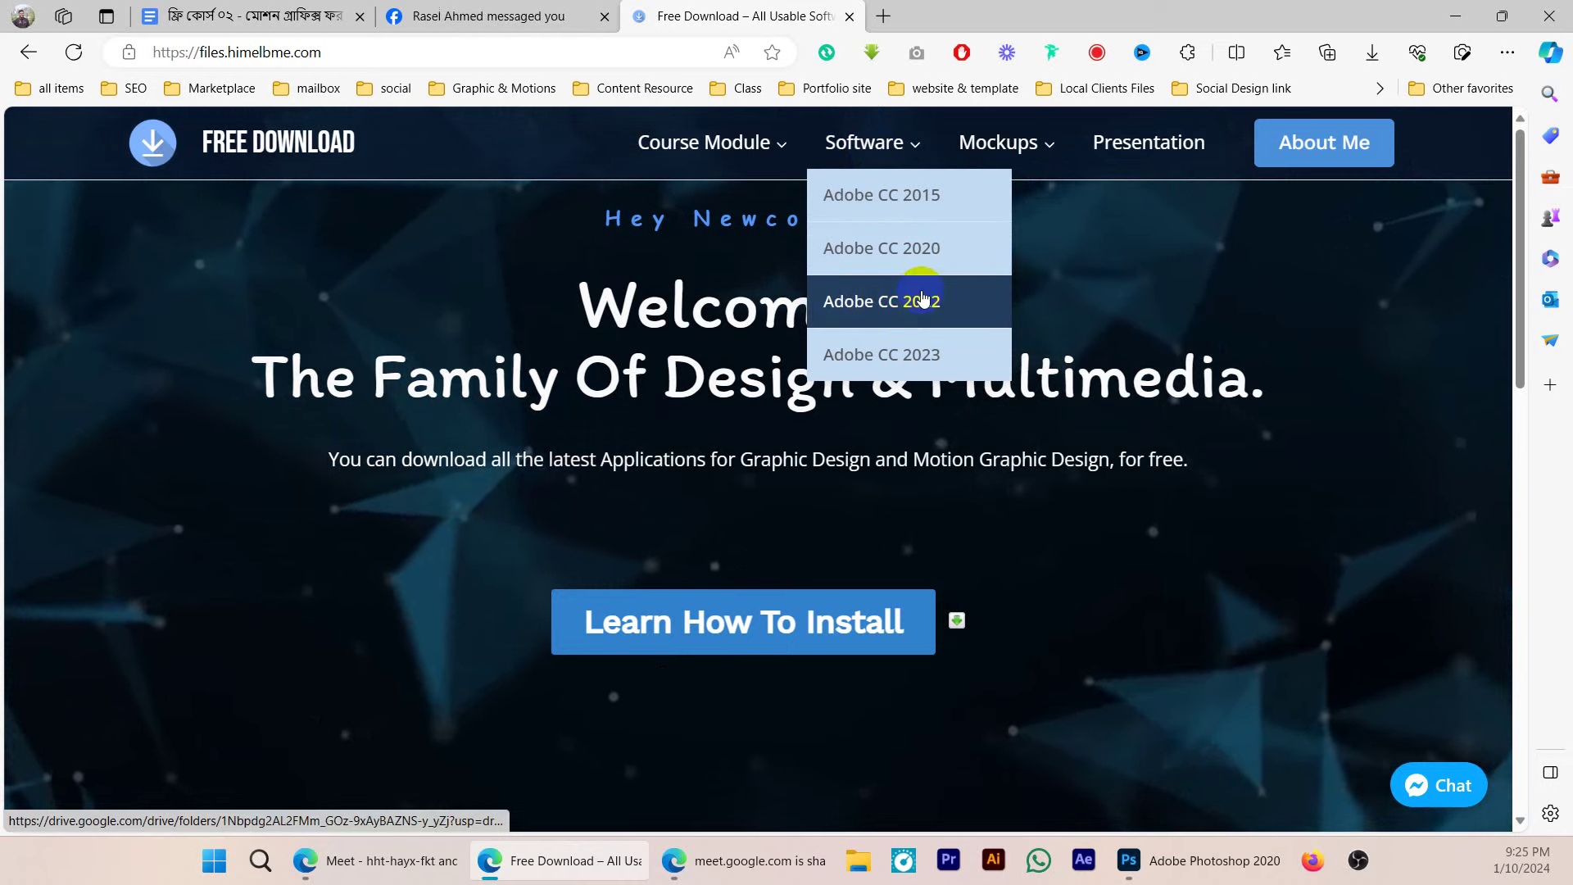
pyautogui.click(932, 308)
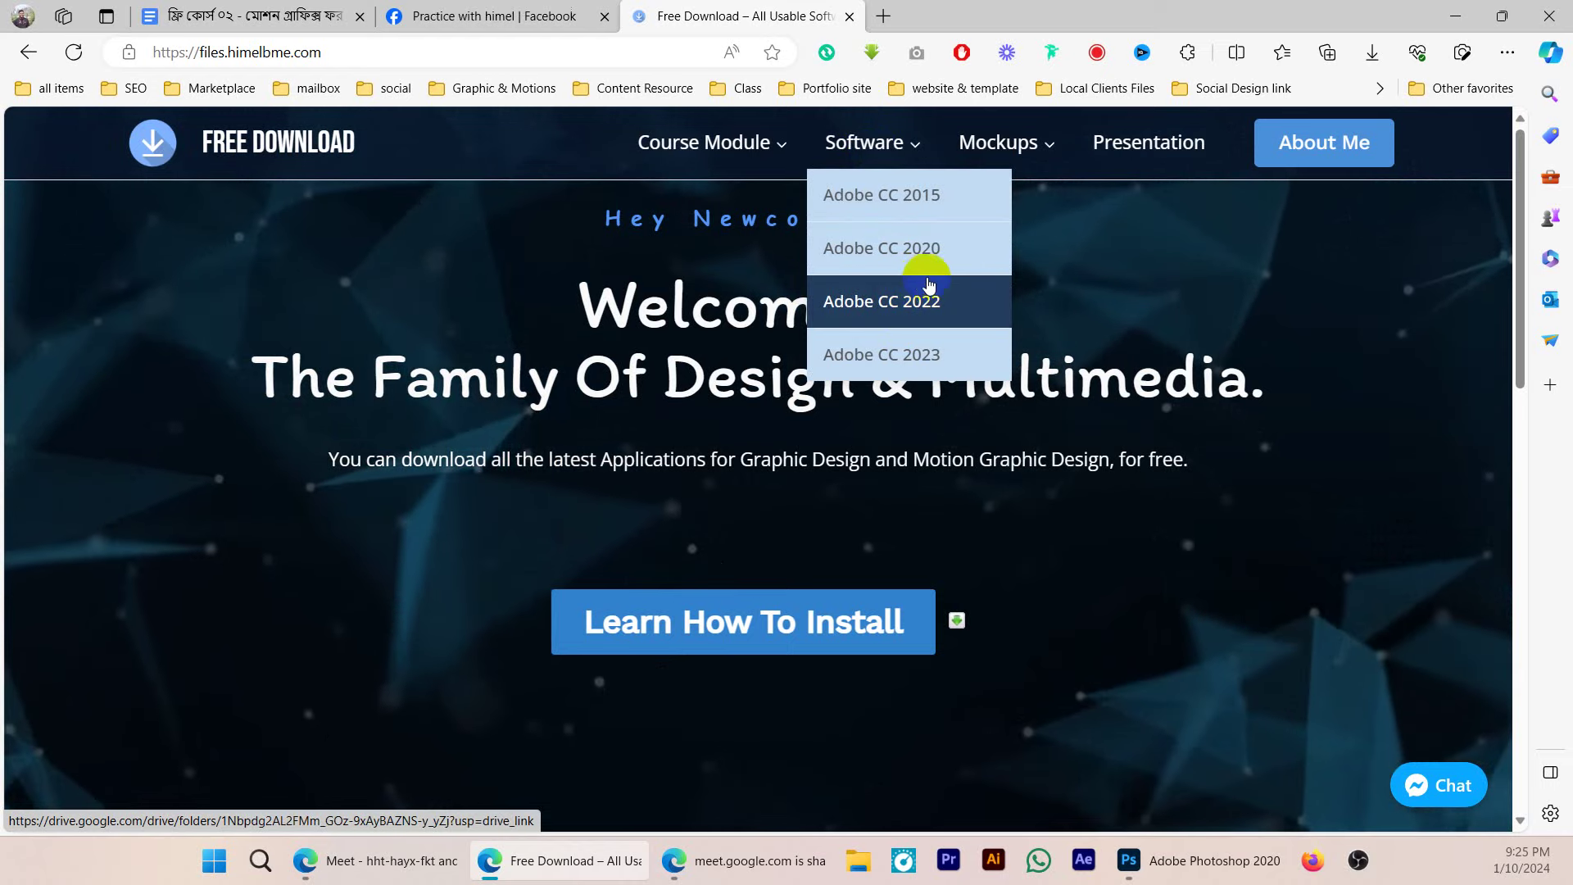
pyautogui.click(938, 16)
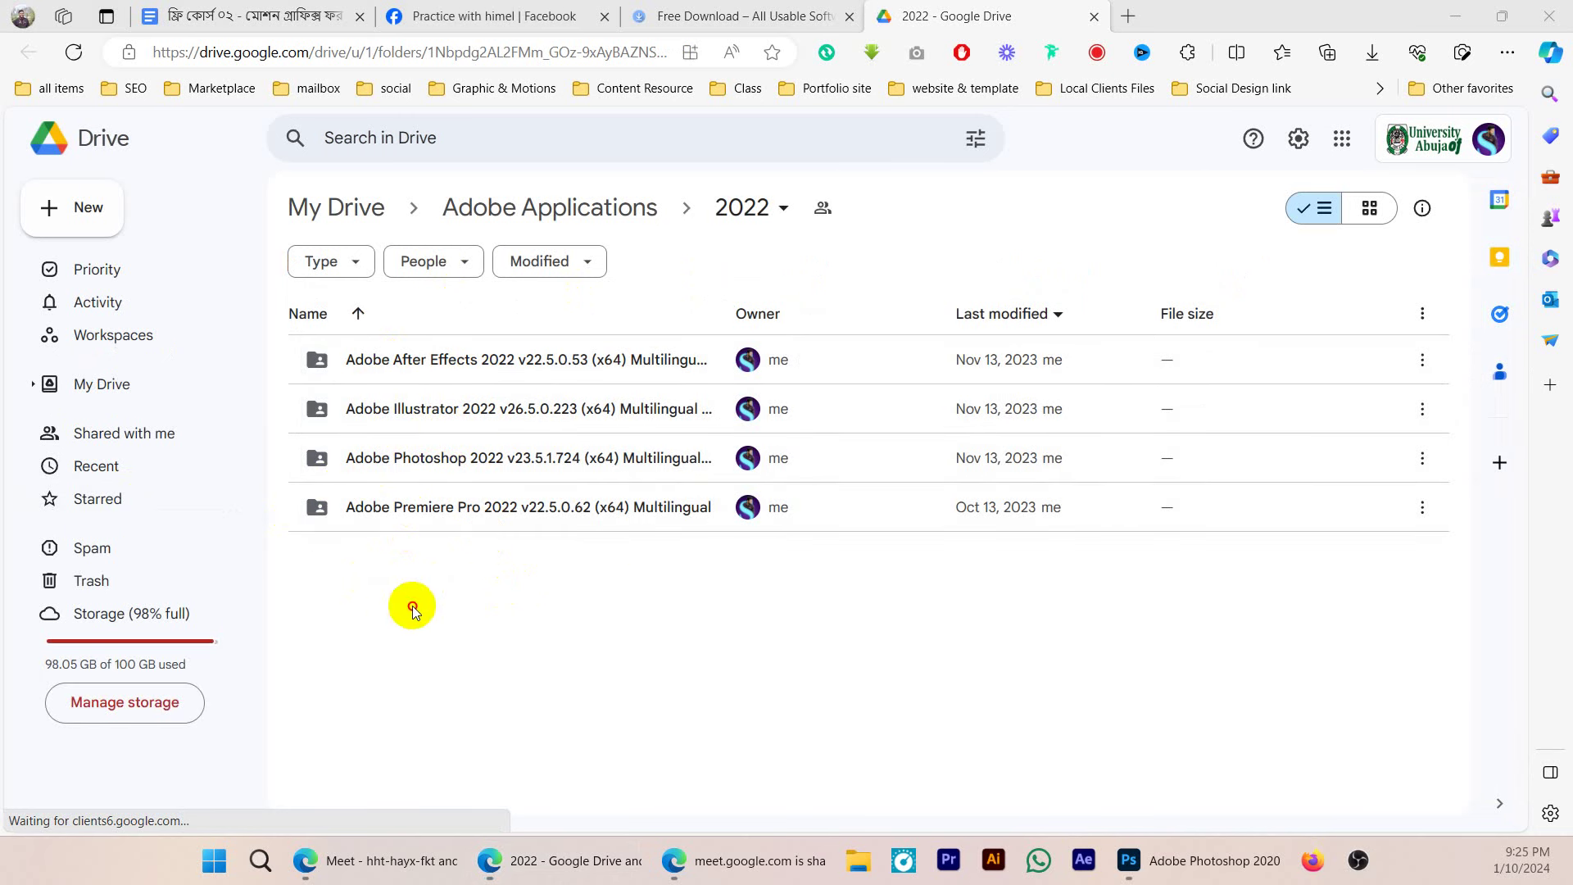
pyautogui.moveTo(411, 606); pyautogui.dragTo(514, 356)
pyautogui.click(691, 607)
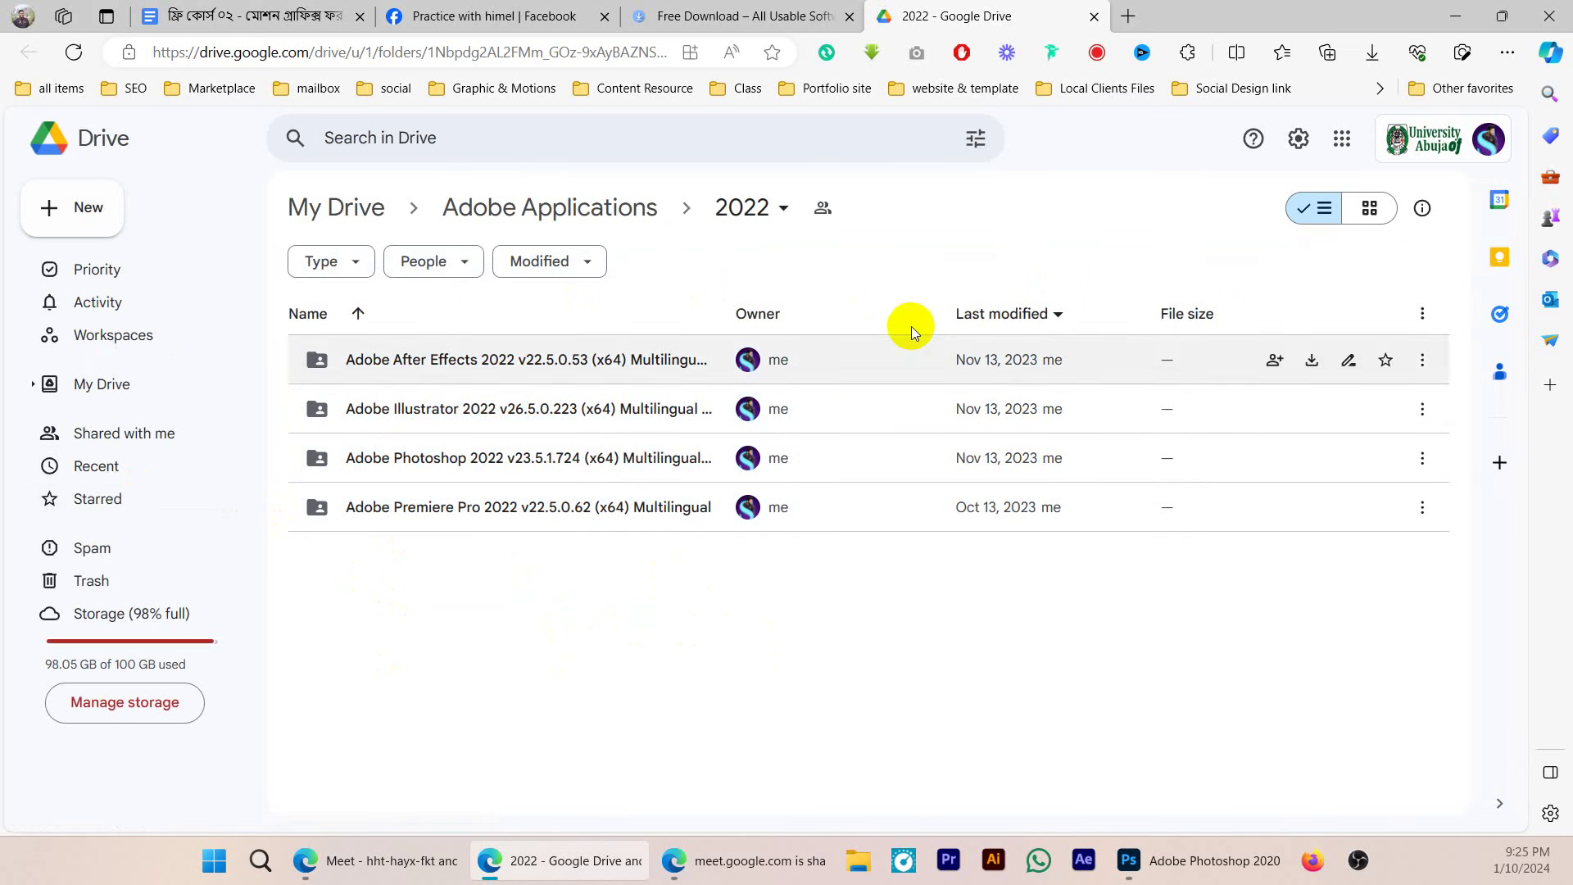
pyautogui.middleClick(938, 12)
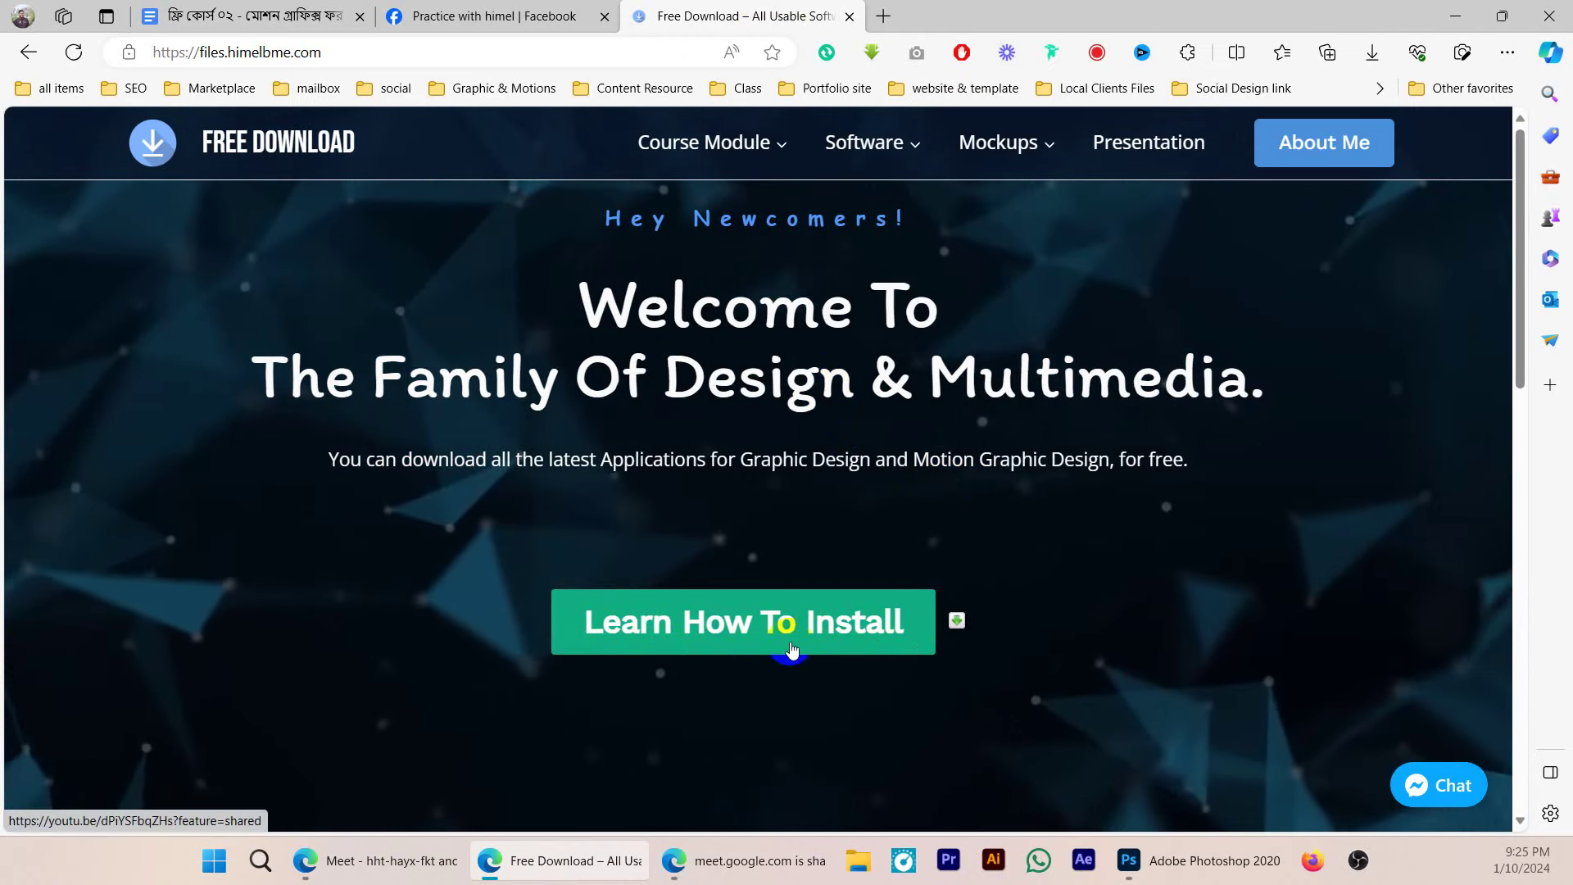
pyautogui.click(861, 622)
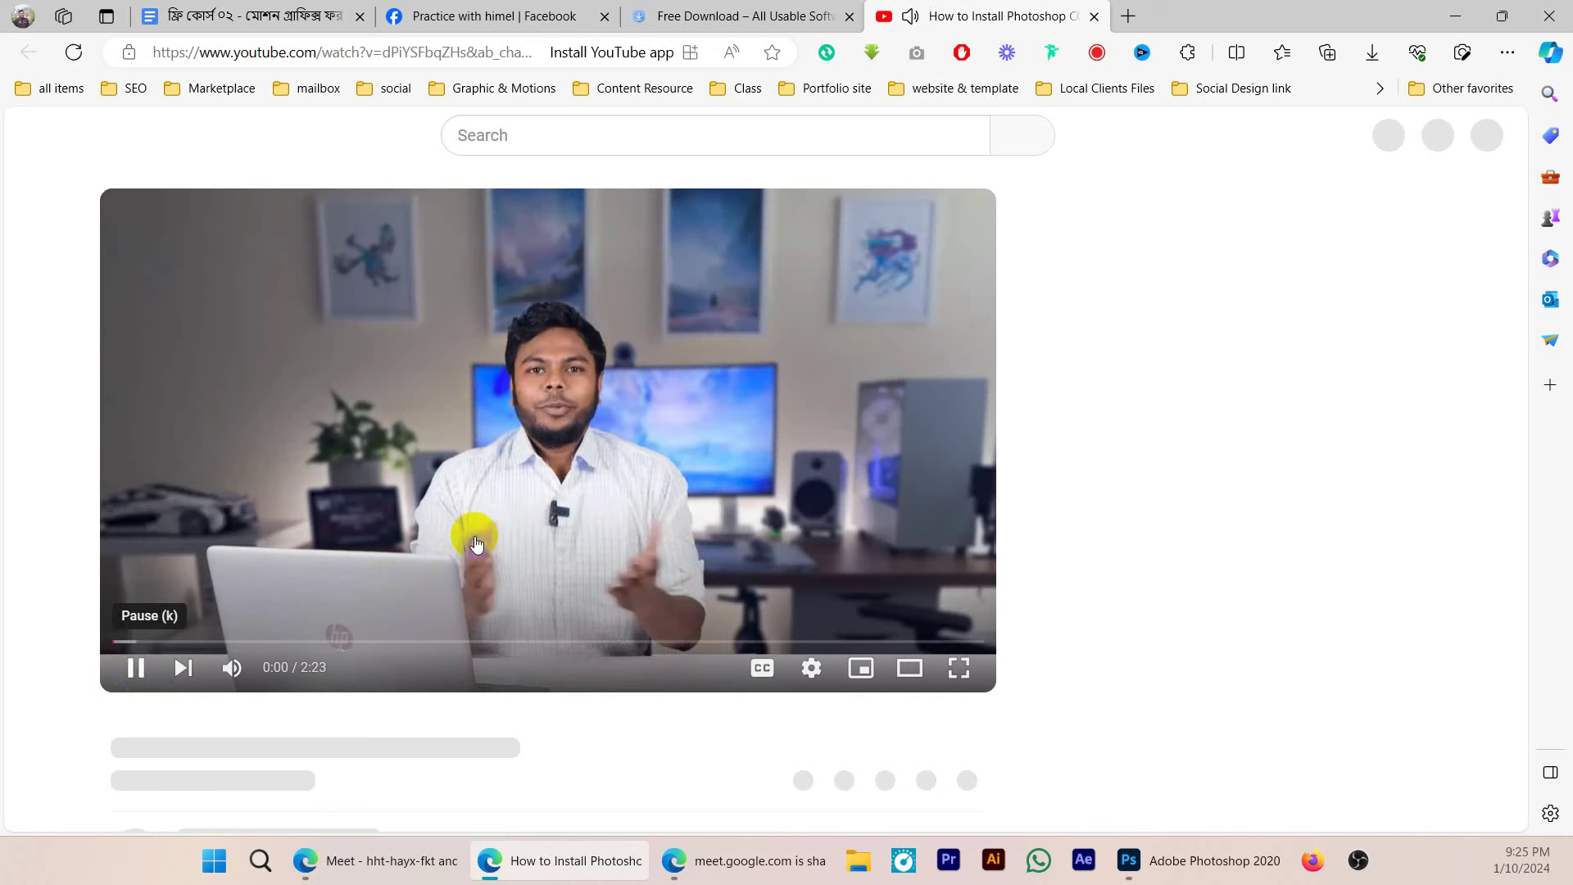
pyautogui.click(548, 513)
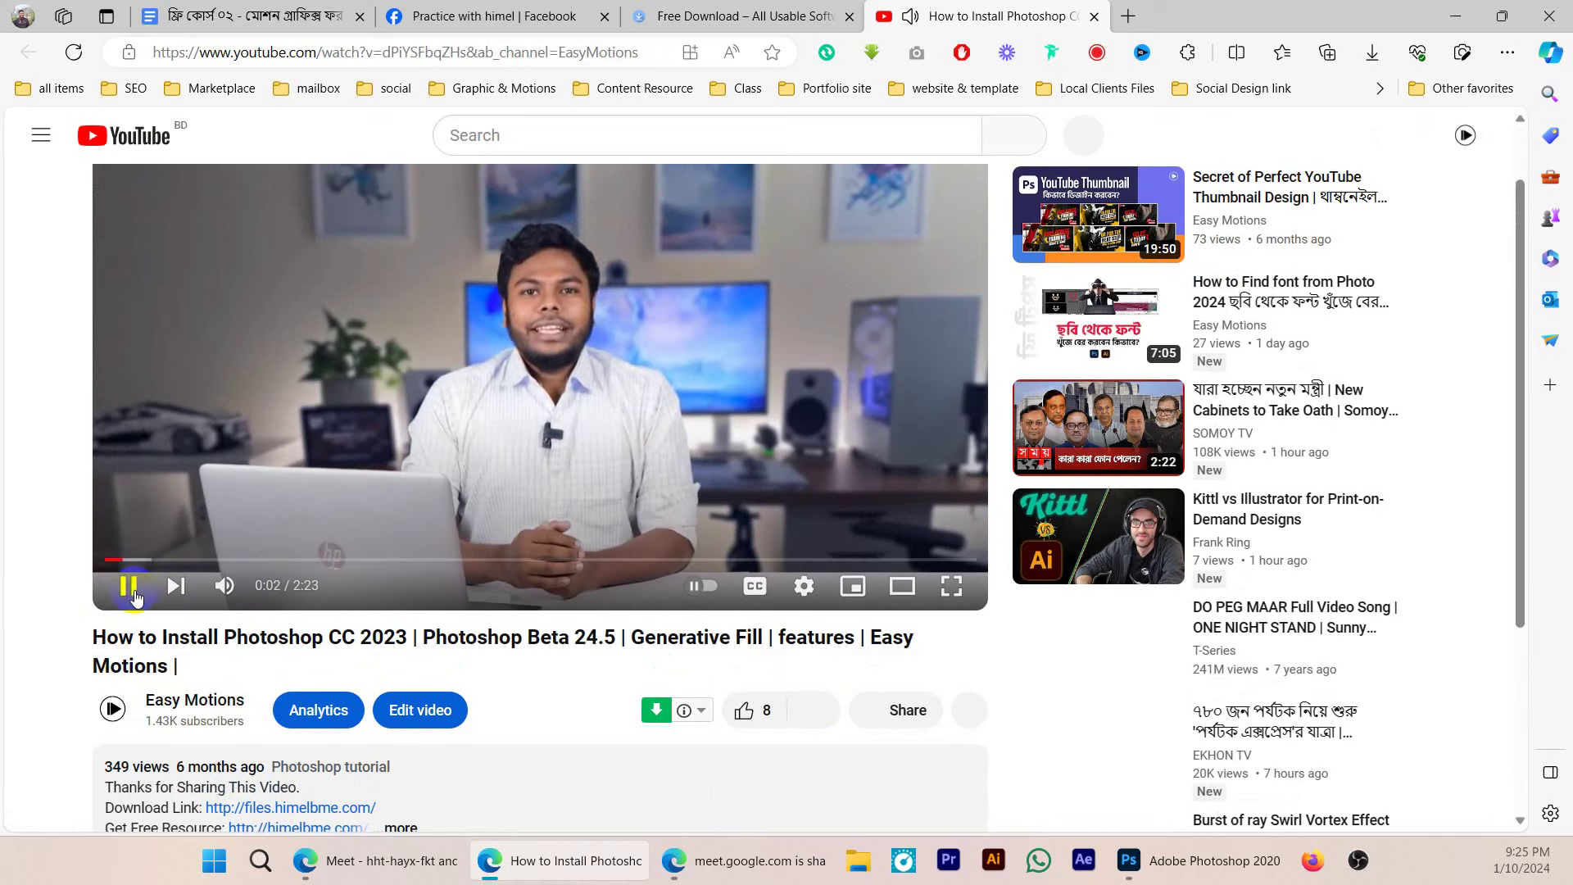
pyautogui.click(131, 587)
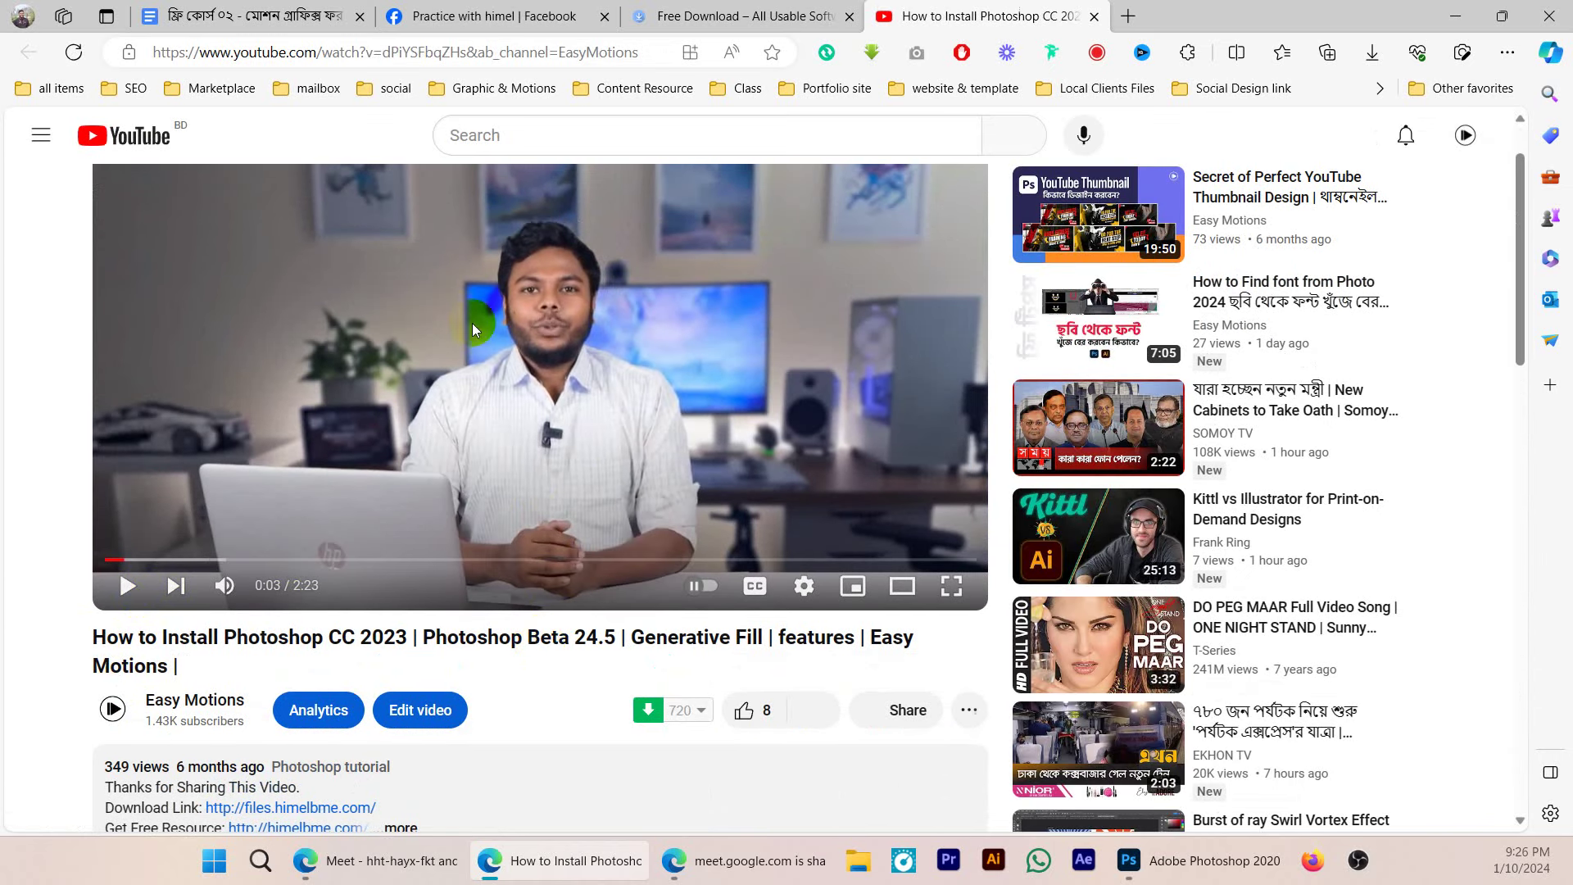
pyautogui.scroll(1, 650, 337)
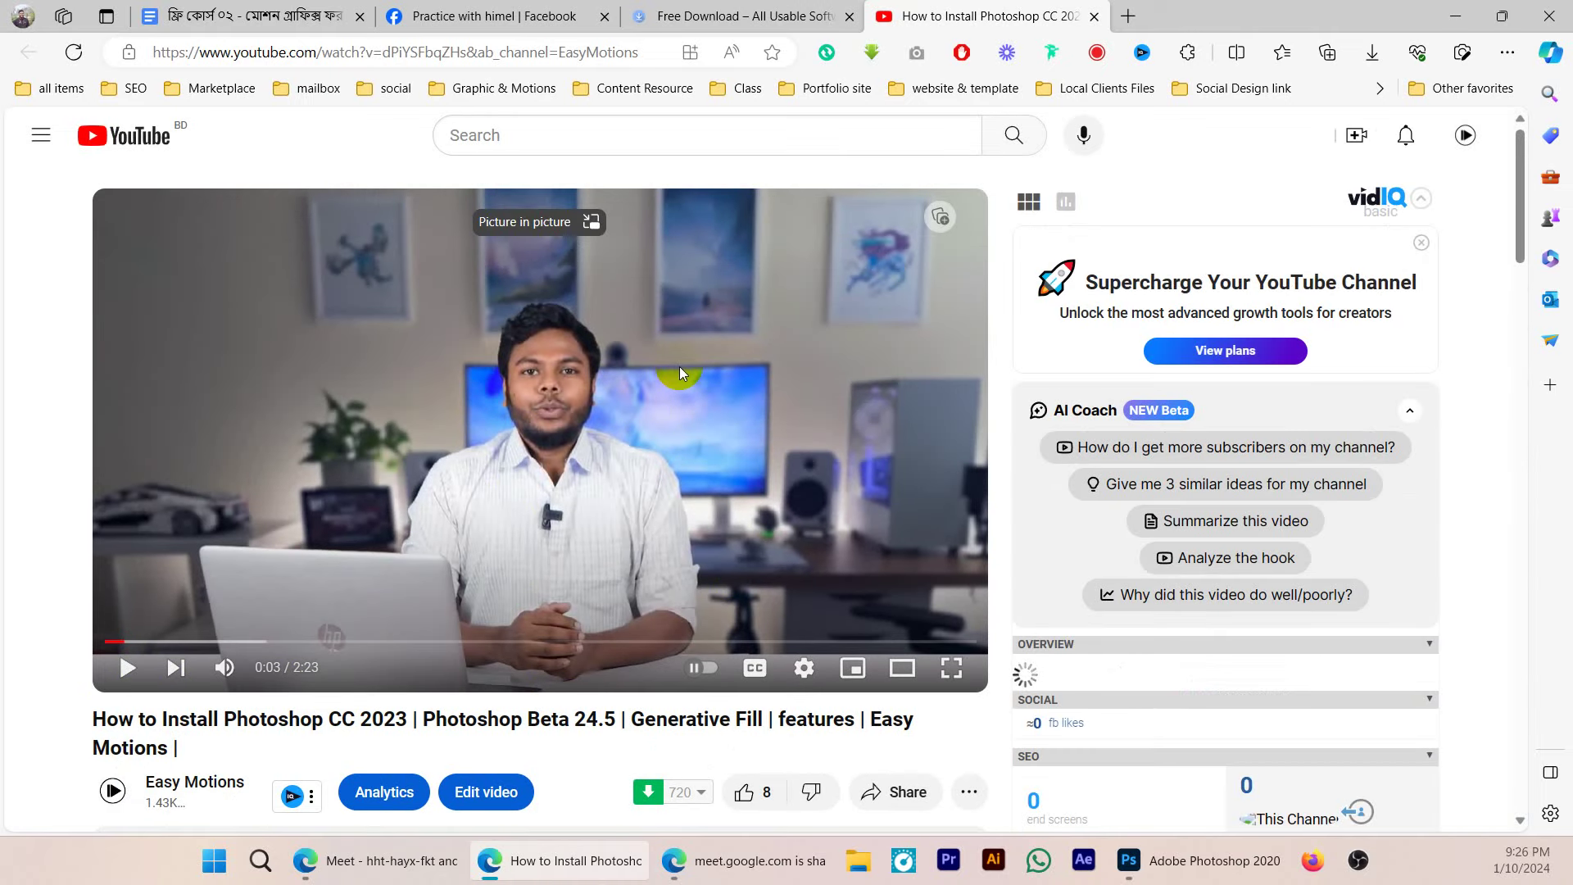
pyautogui.click(774, 15)
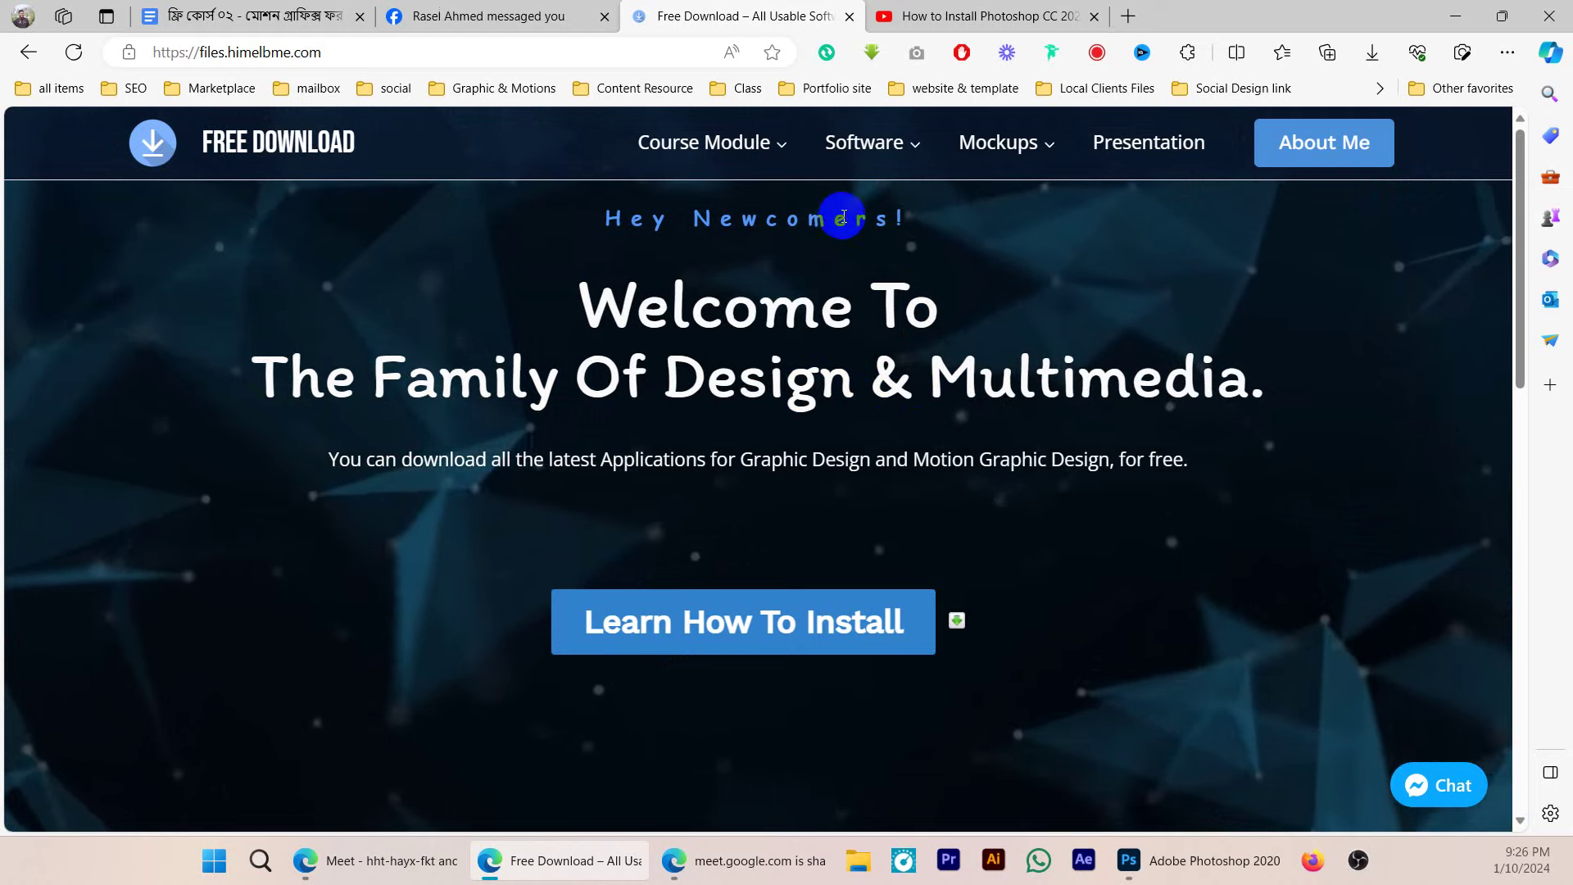
pyautogui.click(951, 20)
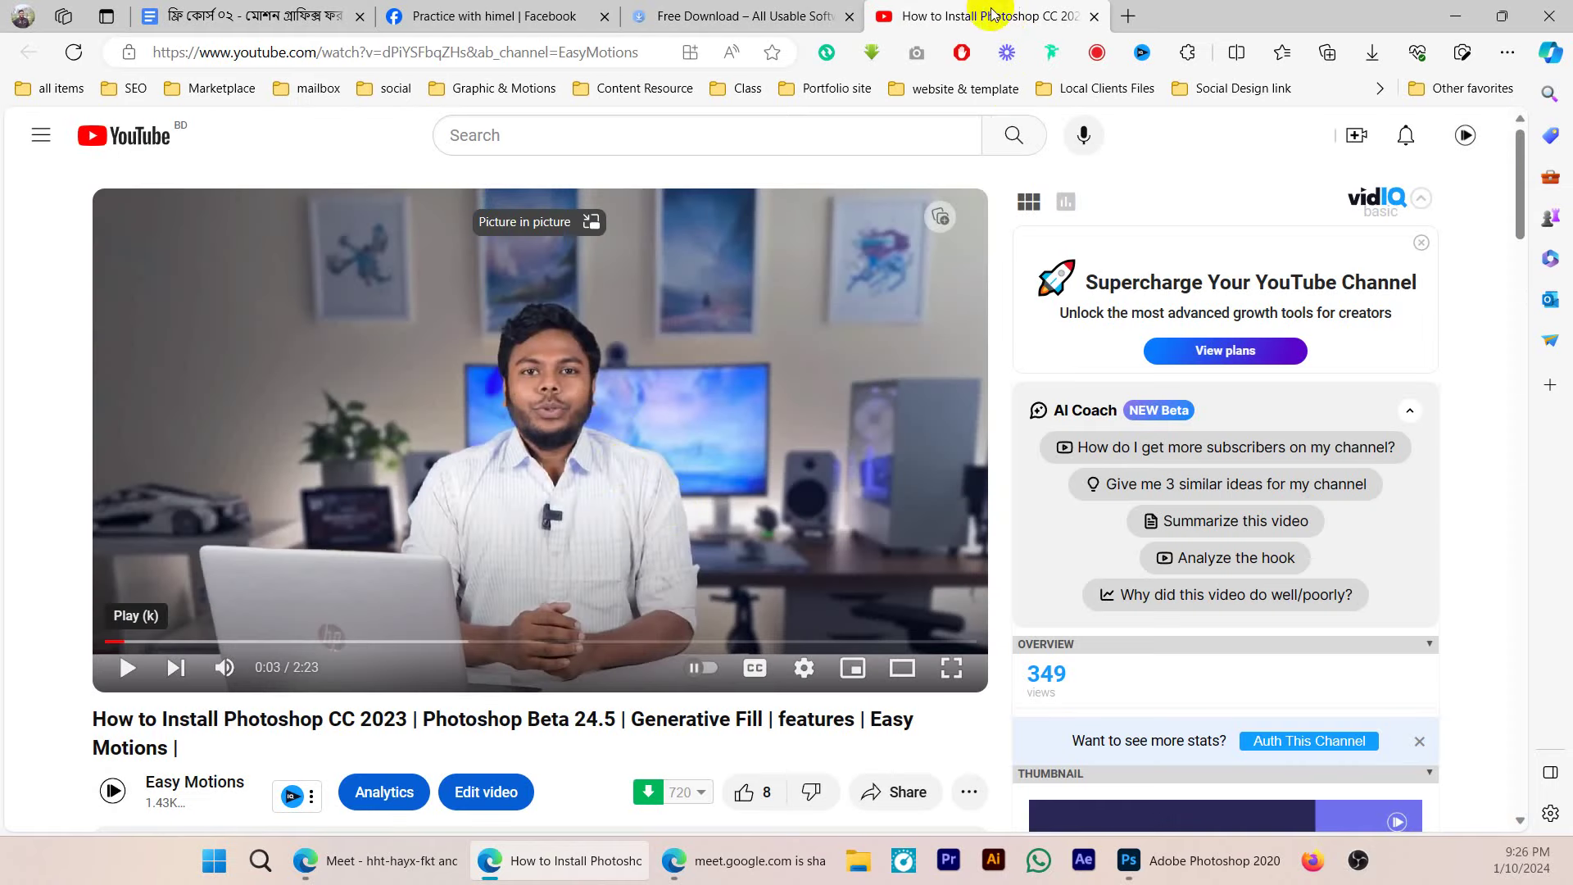
pyautogui.click(819, 24)
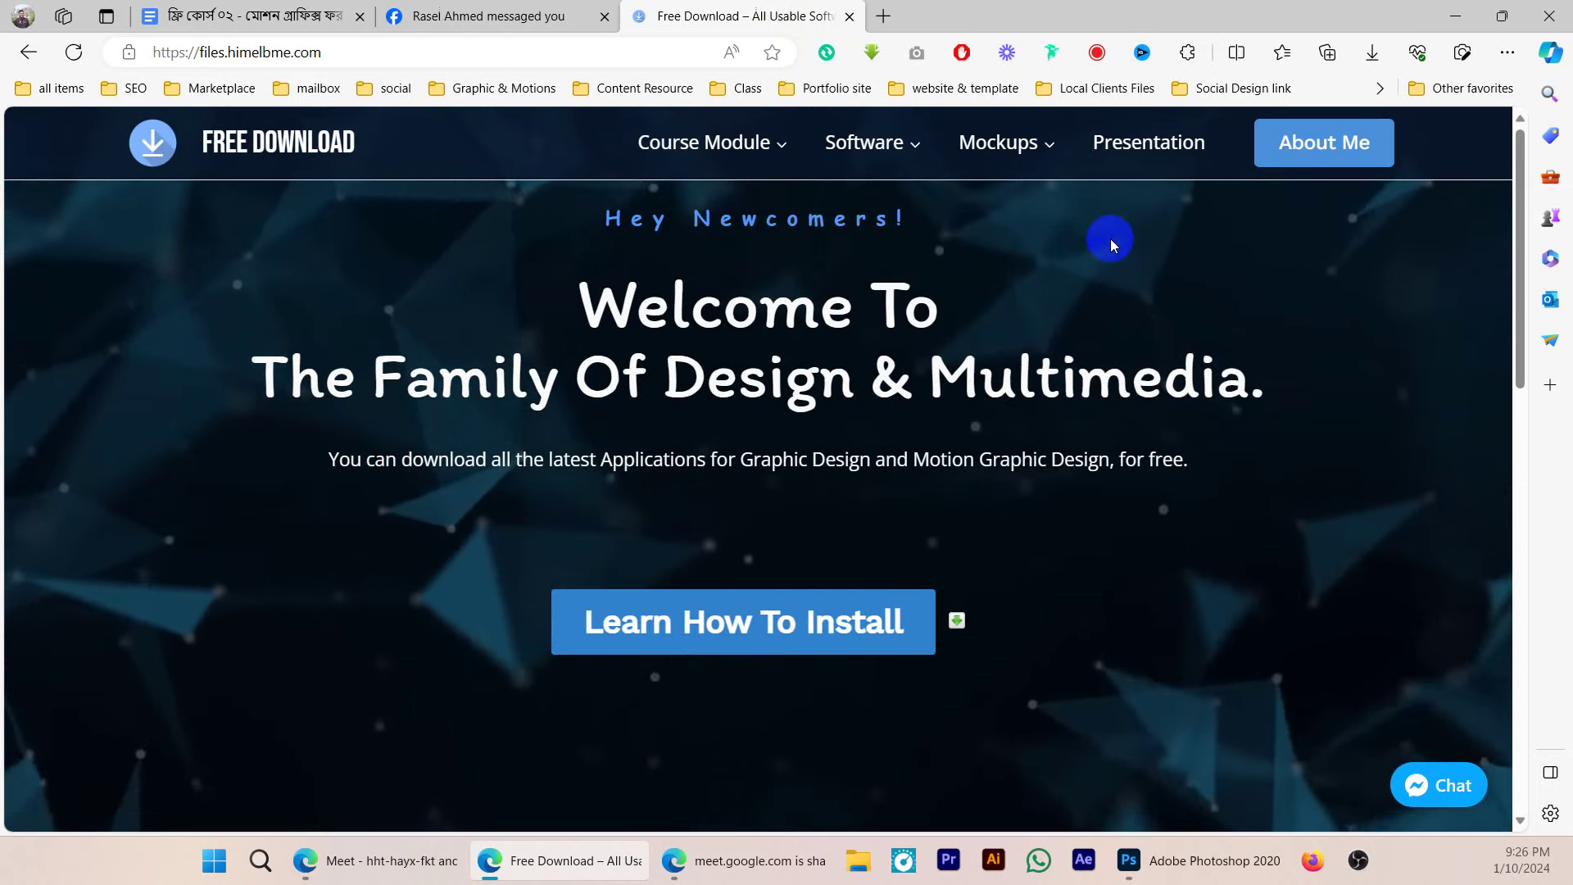
# - Browse the Free Download page's fonts section, then bring Photoshop 2020 to the front
pyautogui.click(998, 146)
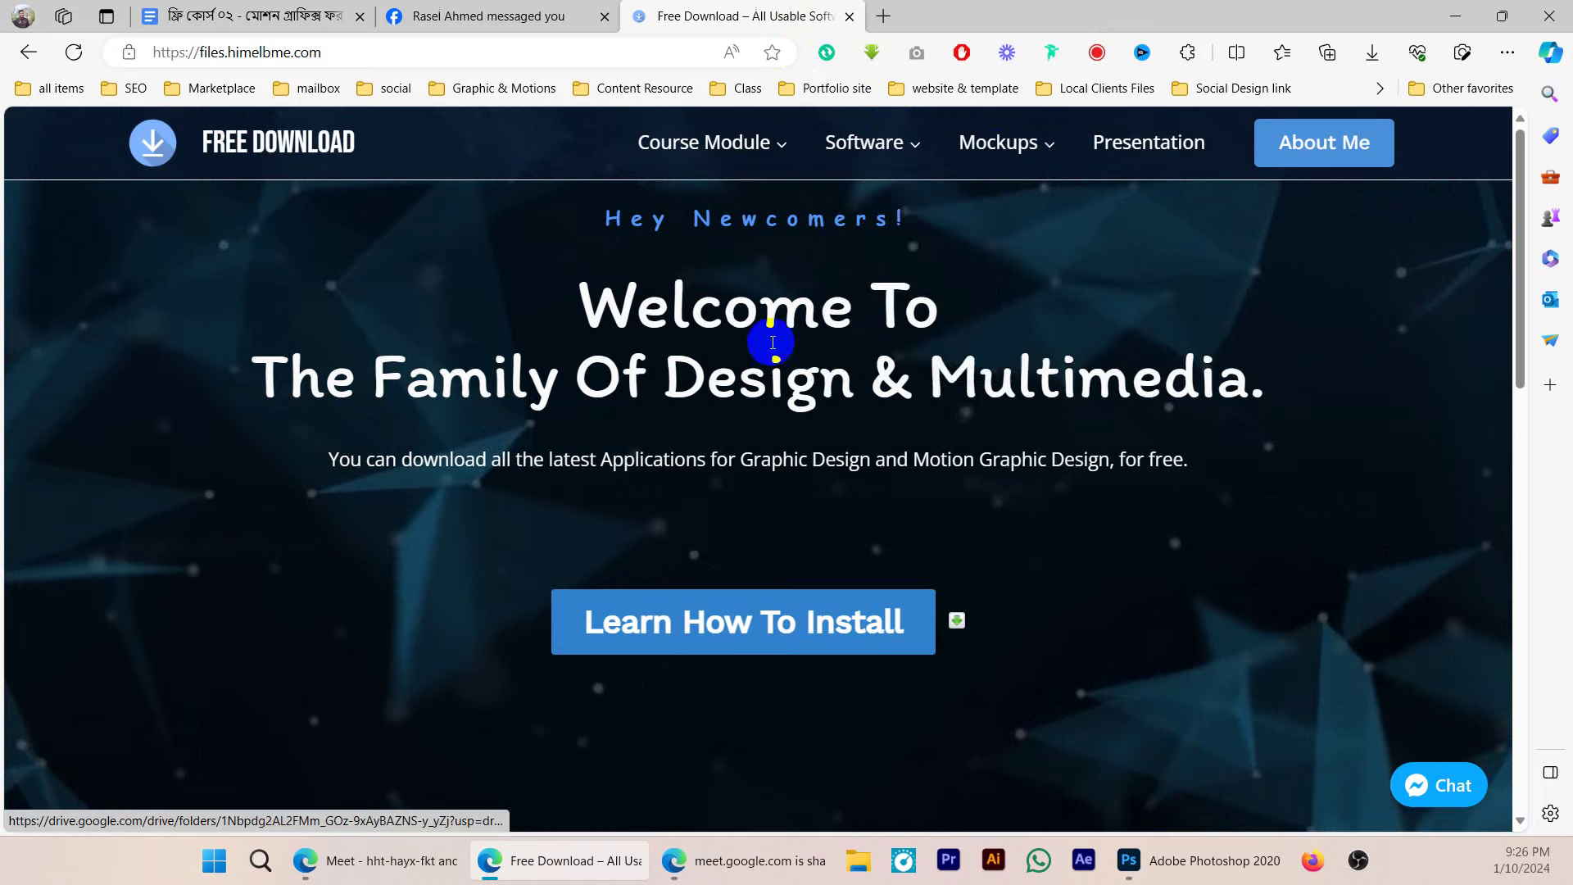
pyautogui.moveTo(1041, 157)
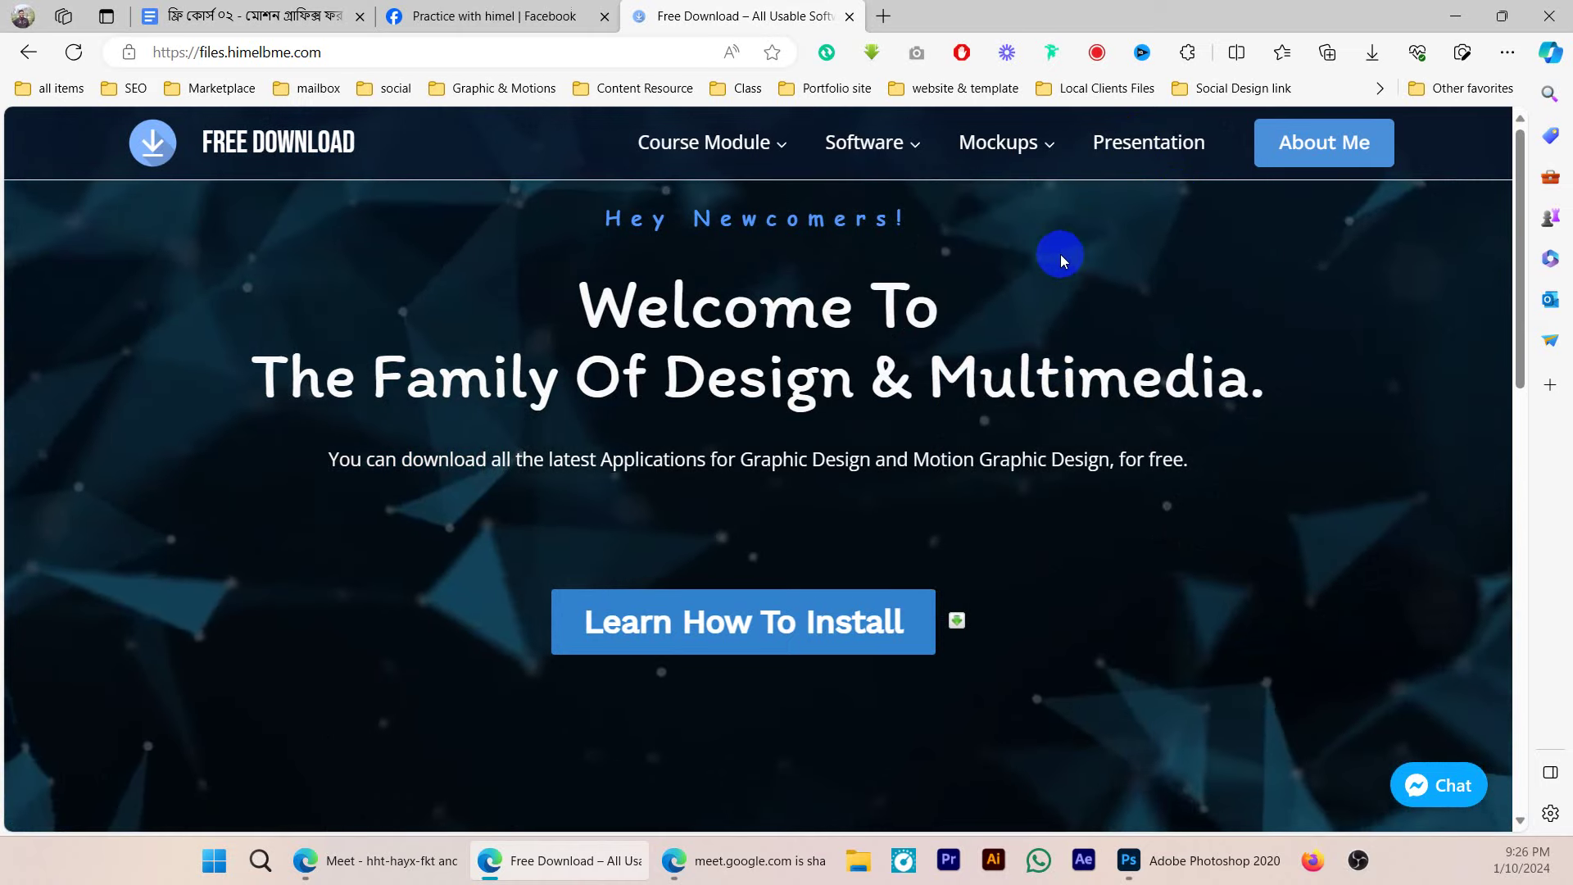
pyautogui.scroll(-6, 866, 371)
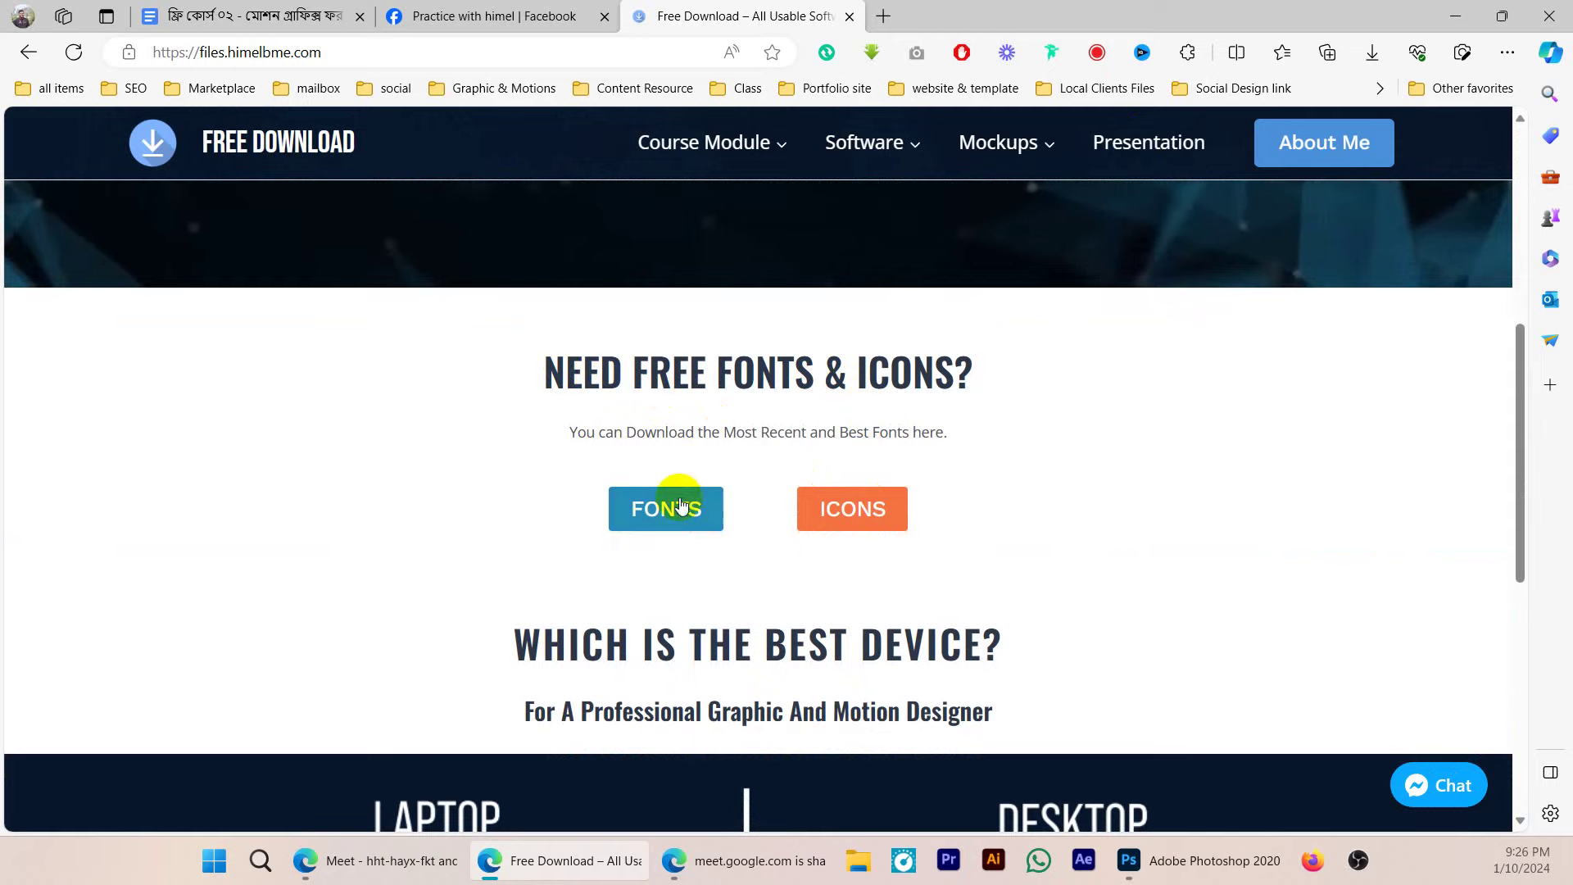
pyautogui.scroll(6, 754, 524)
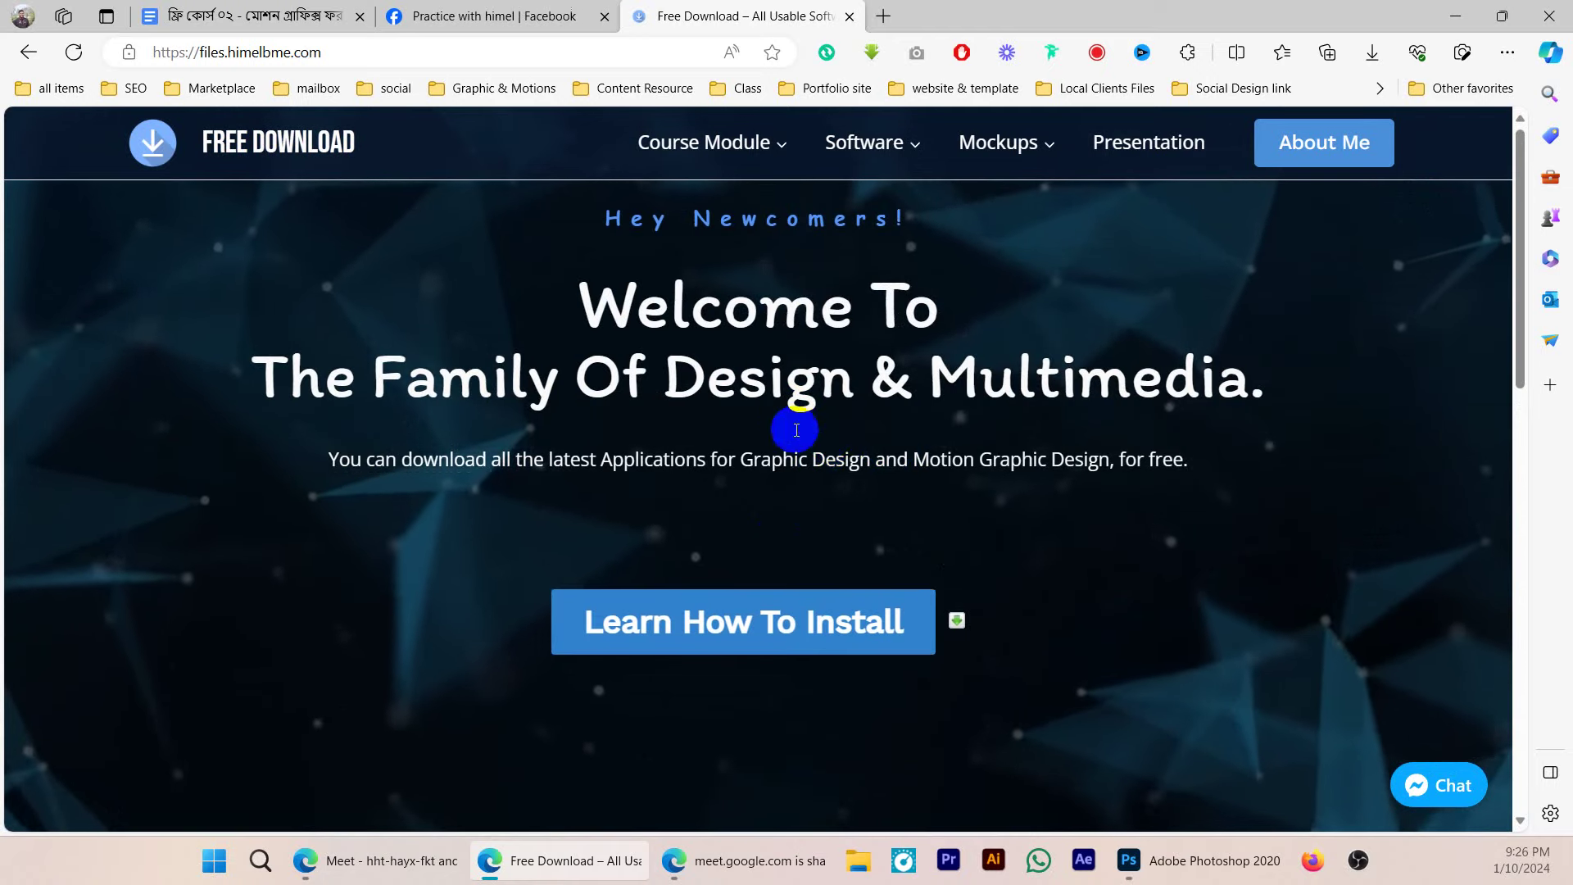
pyautogui.click(1194, 870)
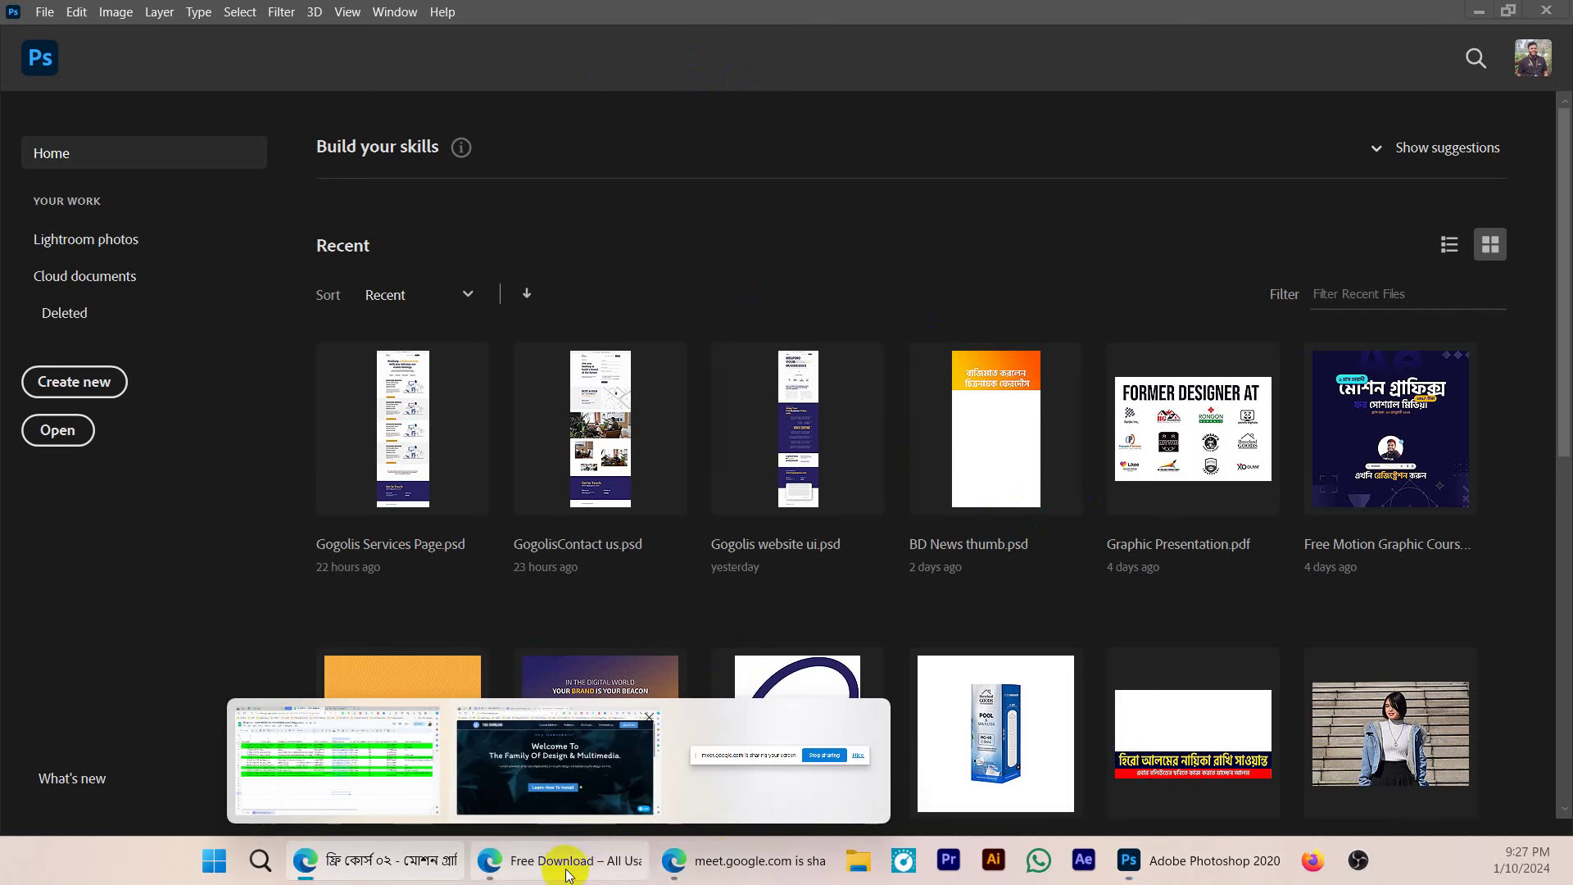
# - Detach the course outline tab, close the duplicate Edge window, and return to Photoshop's Home screen
pyautogui.click(500, 860)
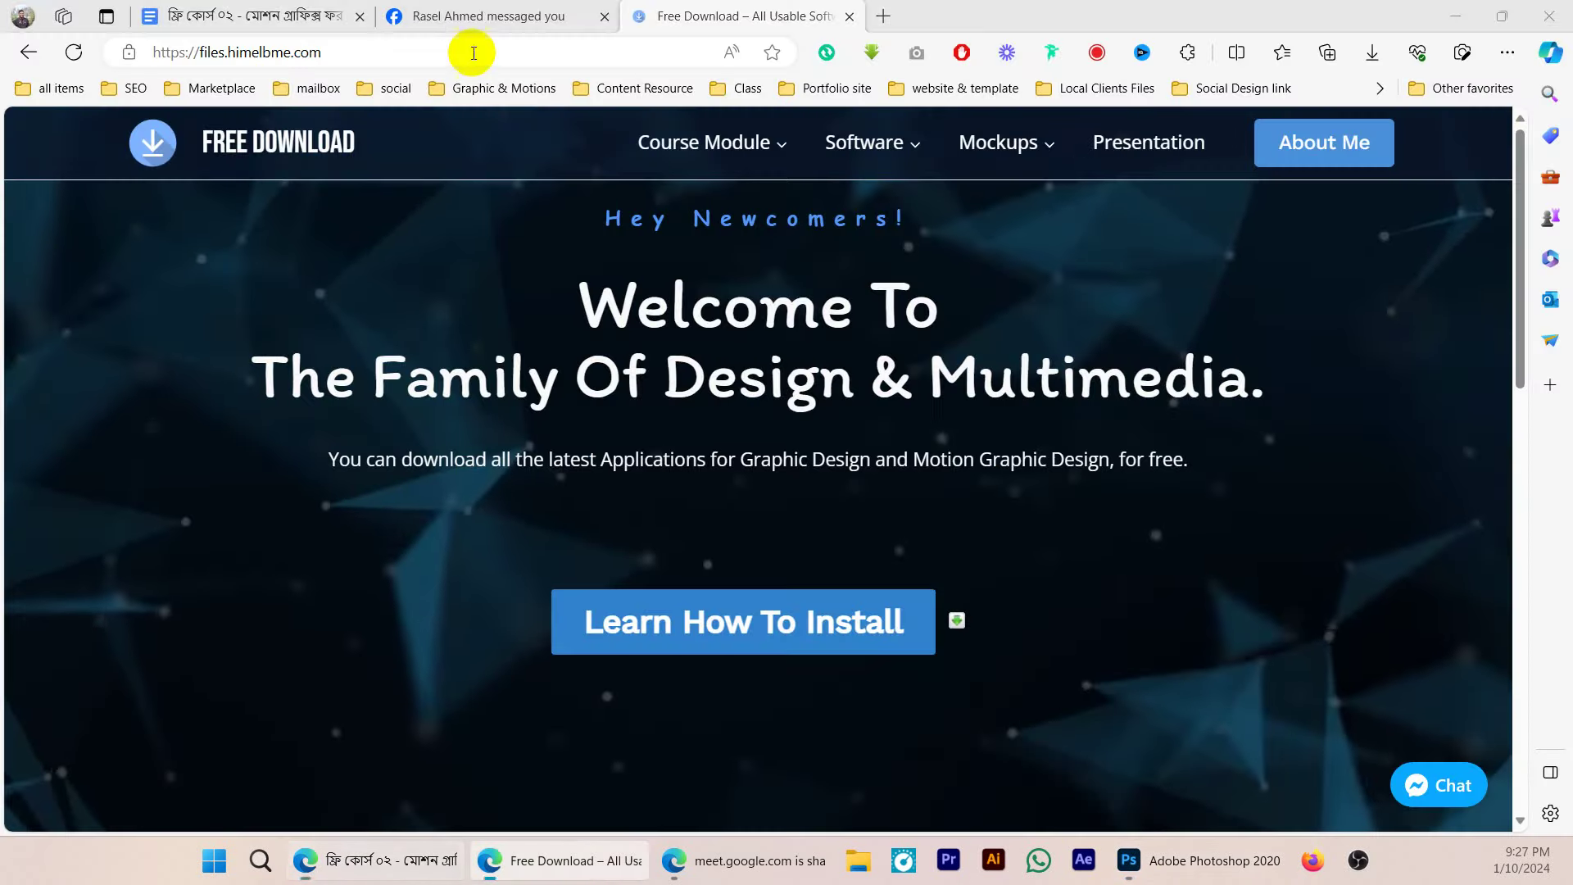
pyautogui.click(147, 25)
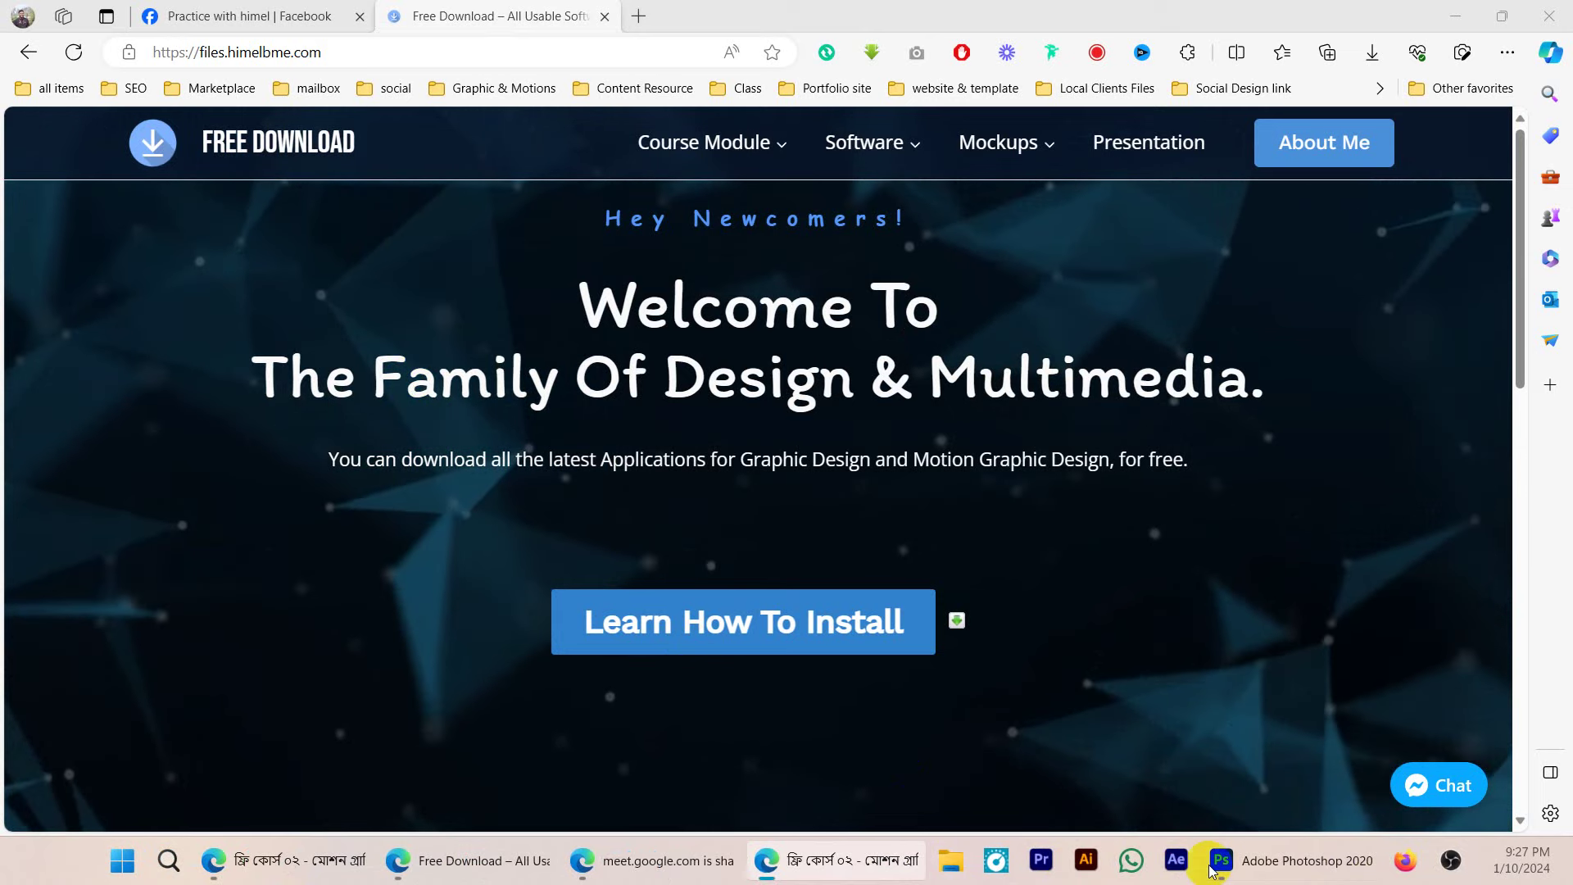
pyautogui.click(1237, 867)
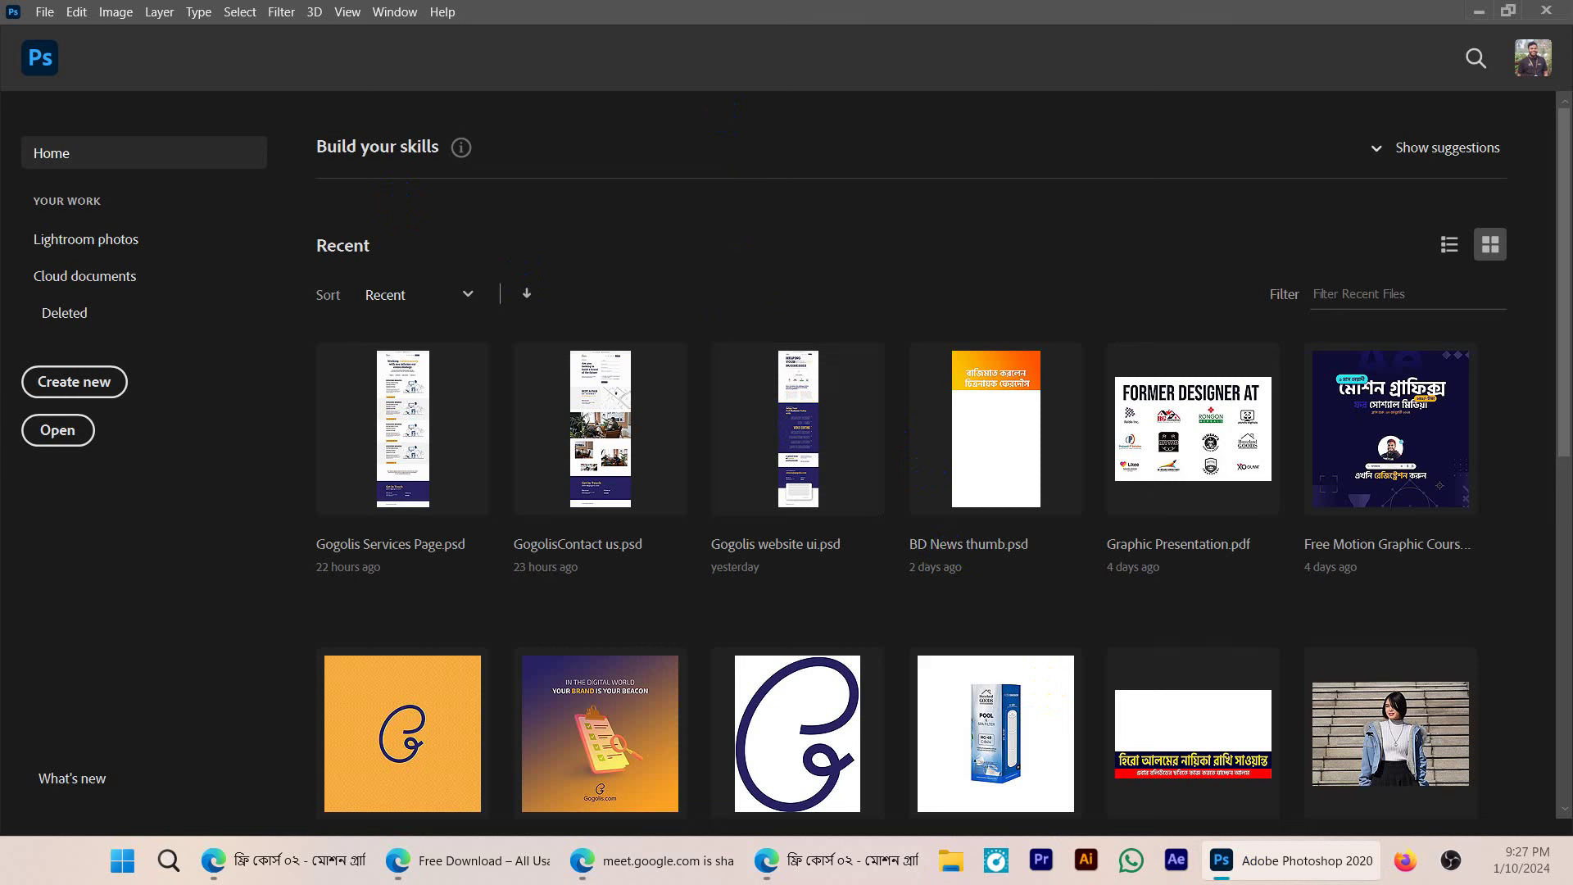
pyautogui.hotkey('alt', 'Tab')
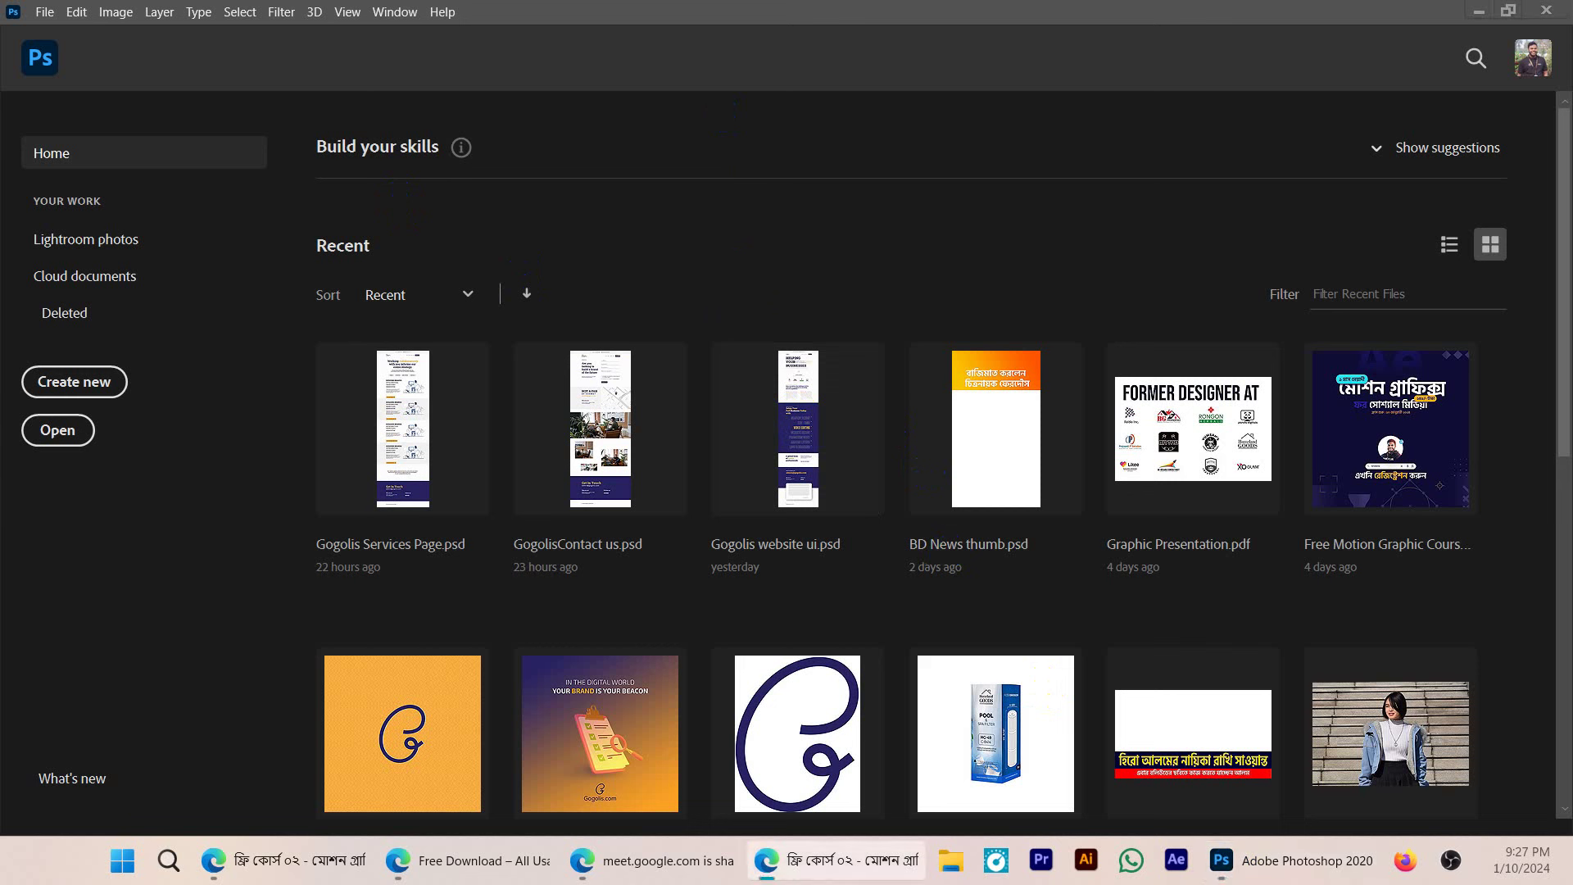
pyautogui.hotkey('alt', 'F4')
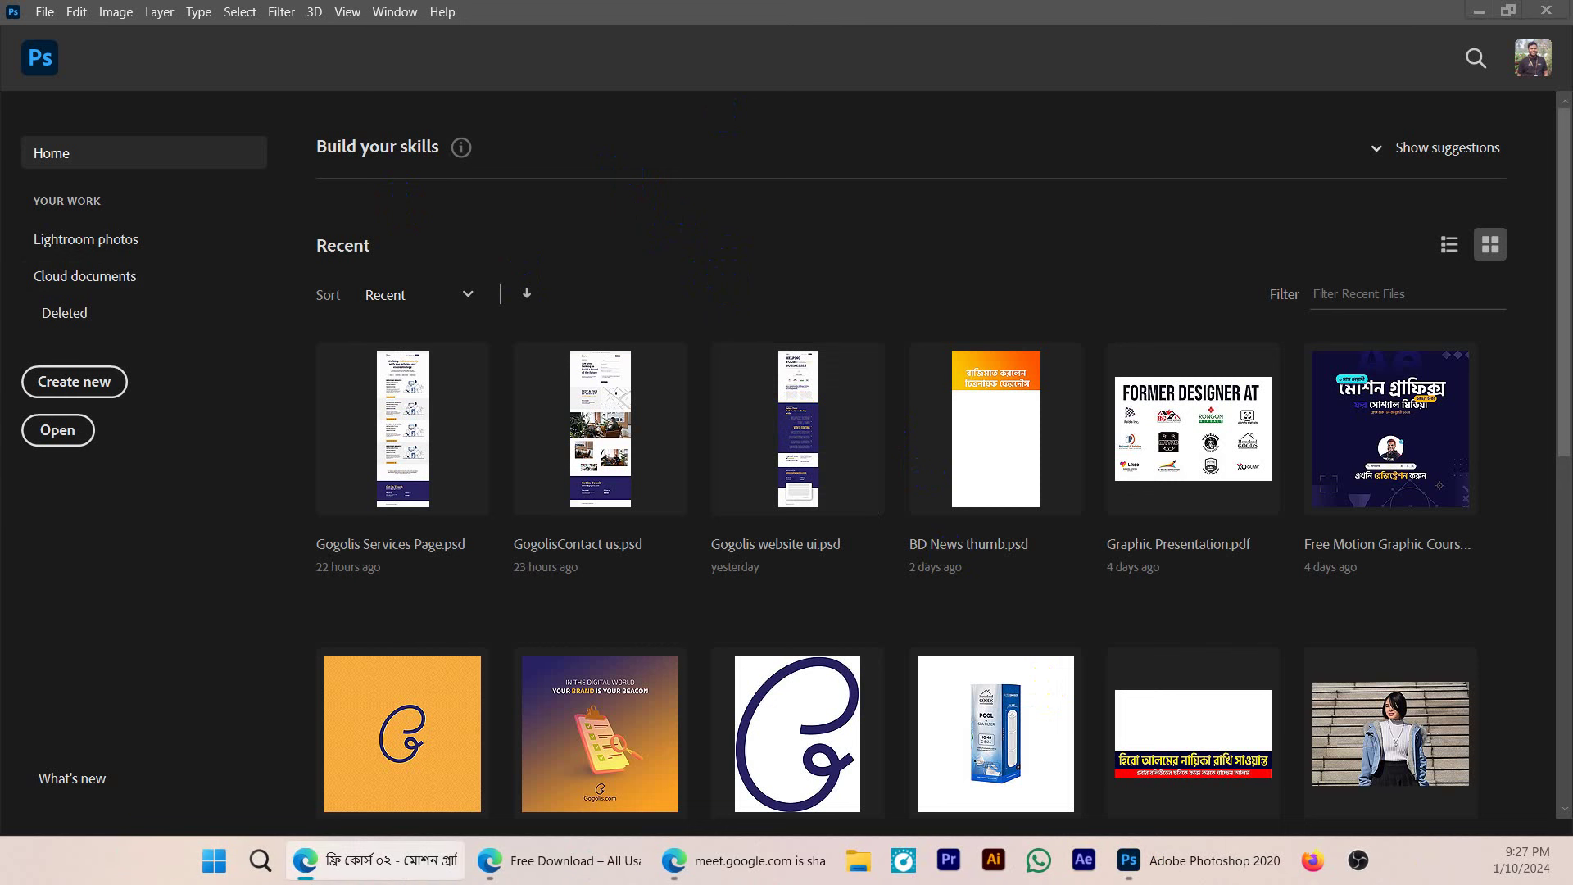
pyautogui.click(1008, 491)
pyautogui.click(45, 23)
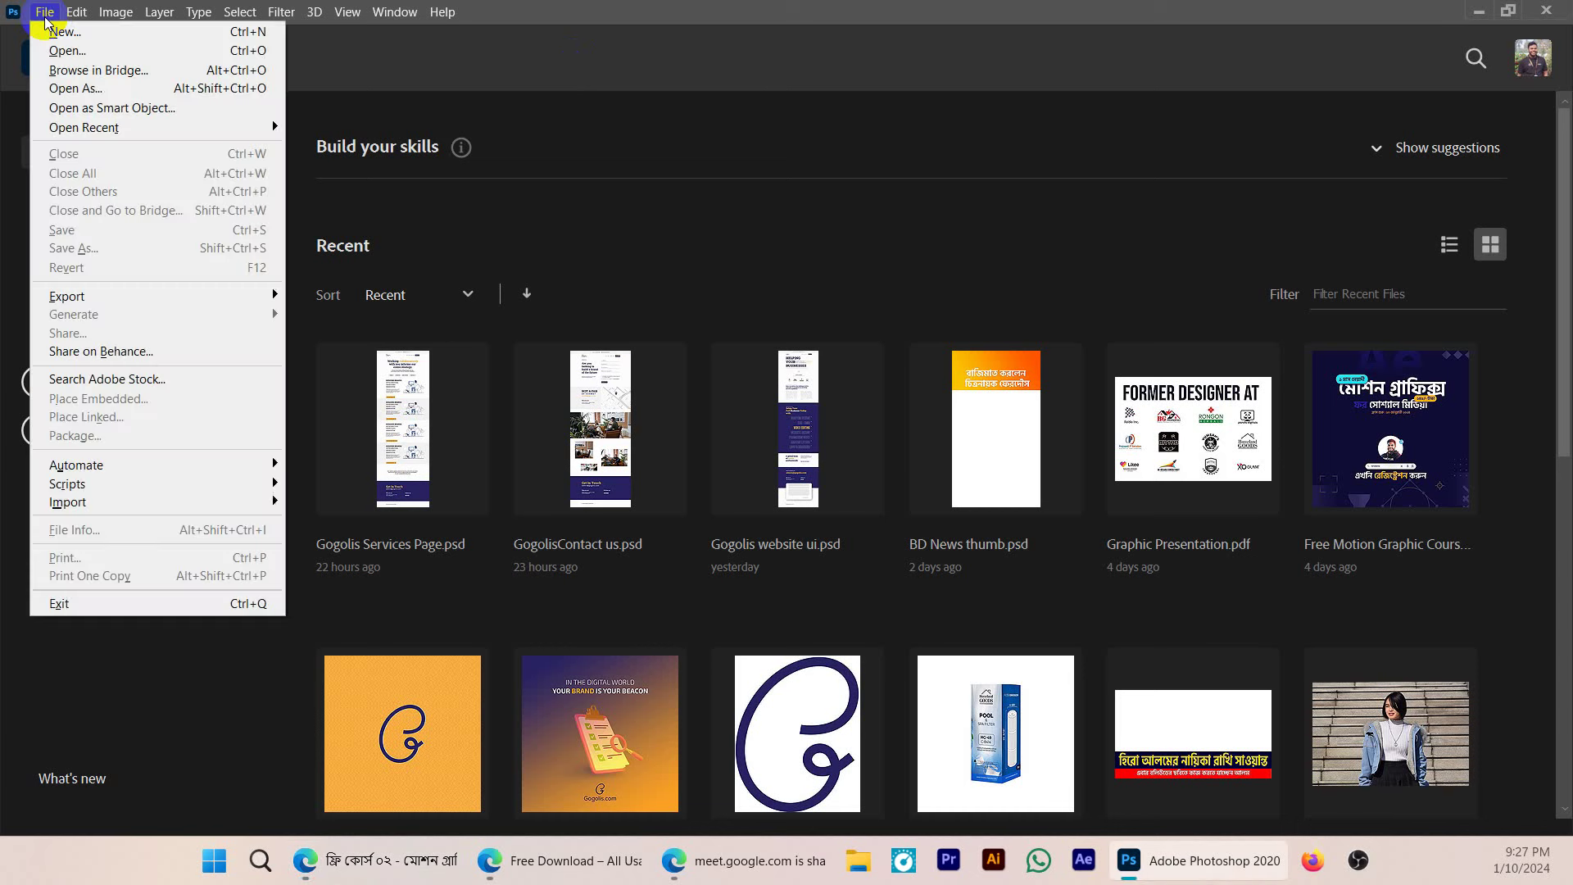
pyautogui.click(421, 52)
pyautogui.click(91, 392)
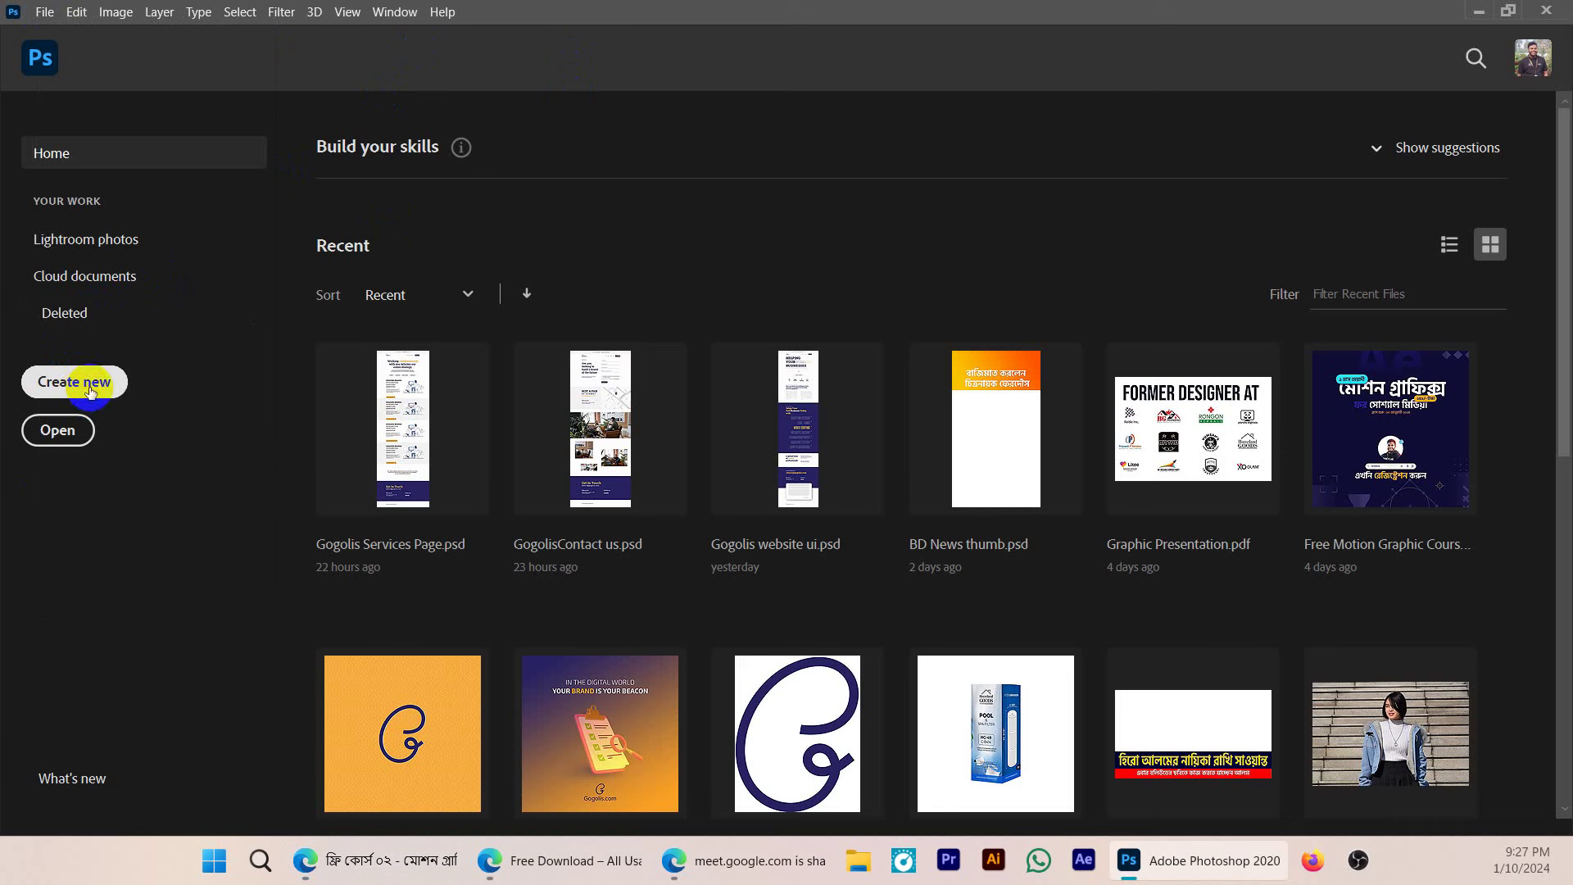
pyautogui.click(45, 13)
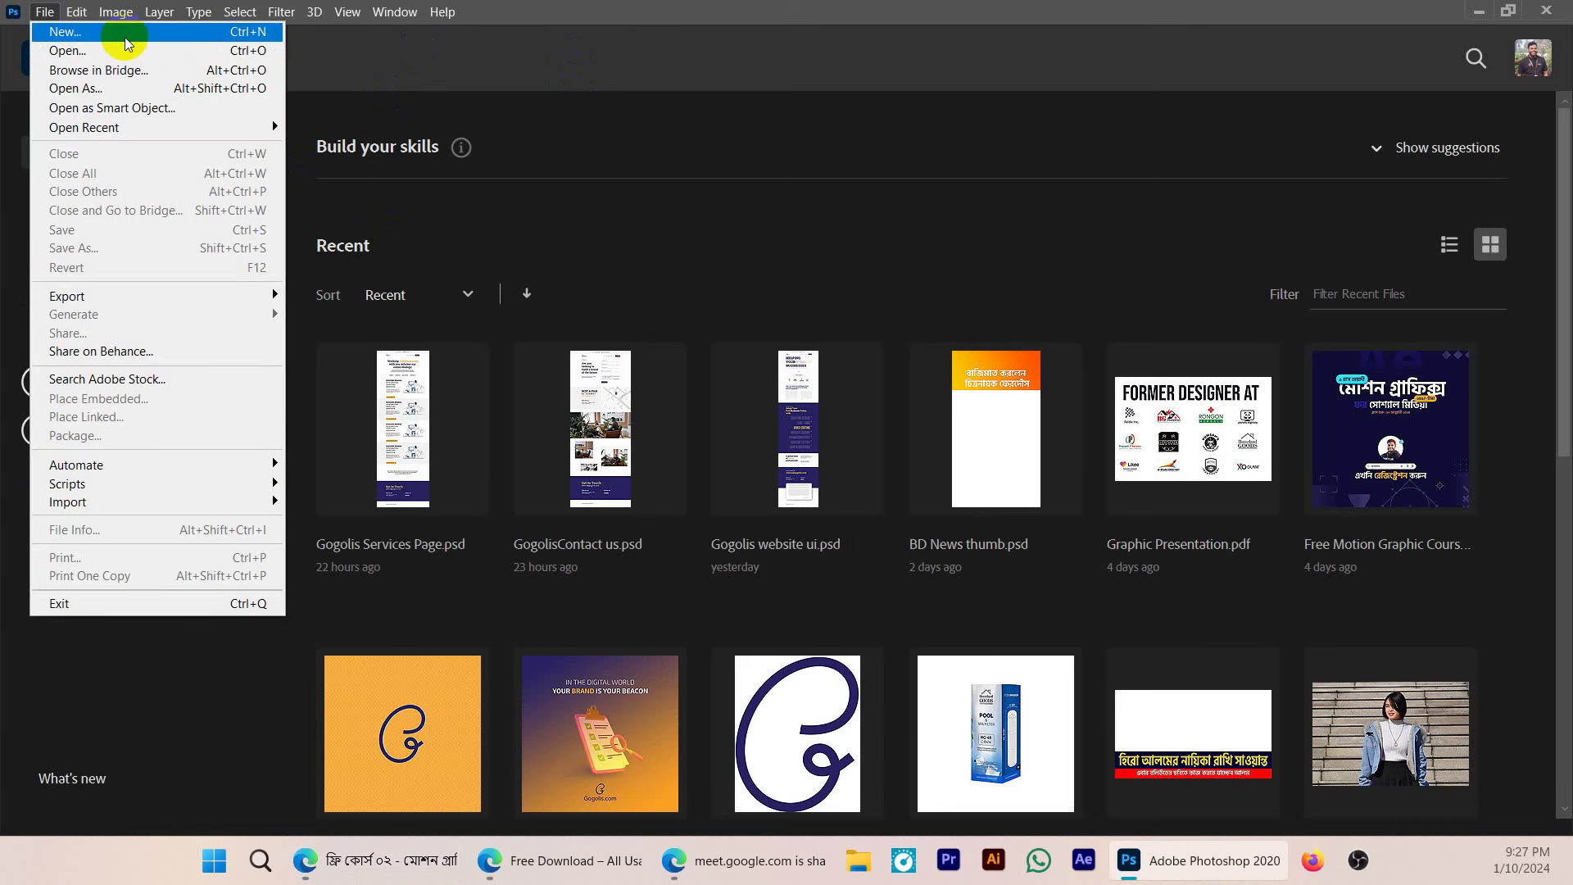
pyautogui.click(79, 38)
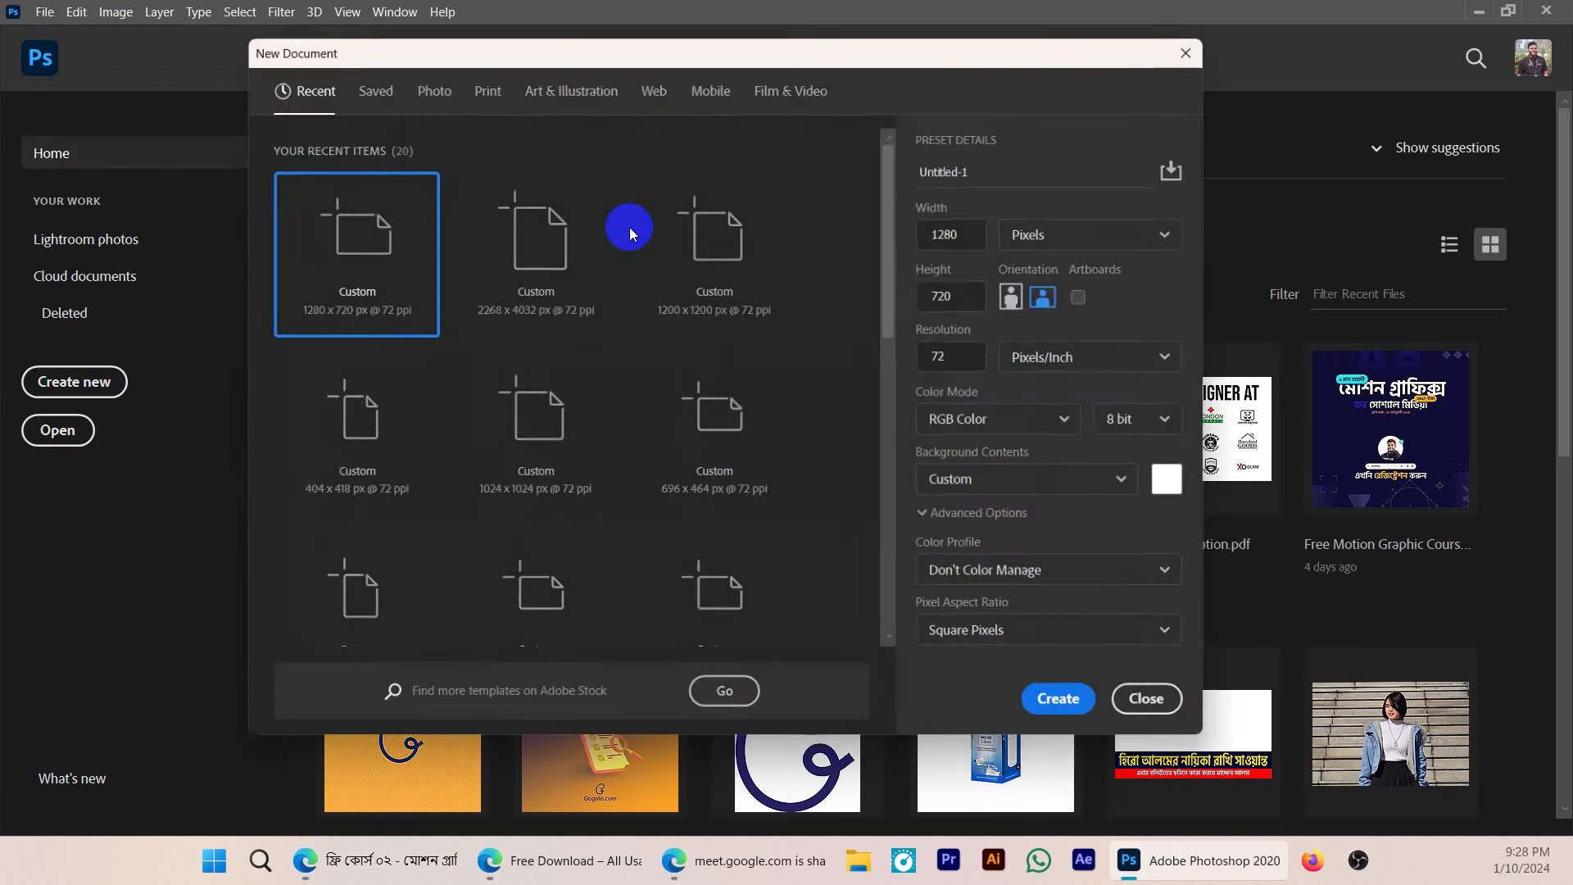
pyautogui.moveTo(922, 44); pyautogui.dragTo(1004, 59)
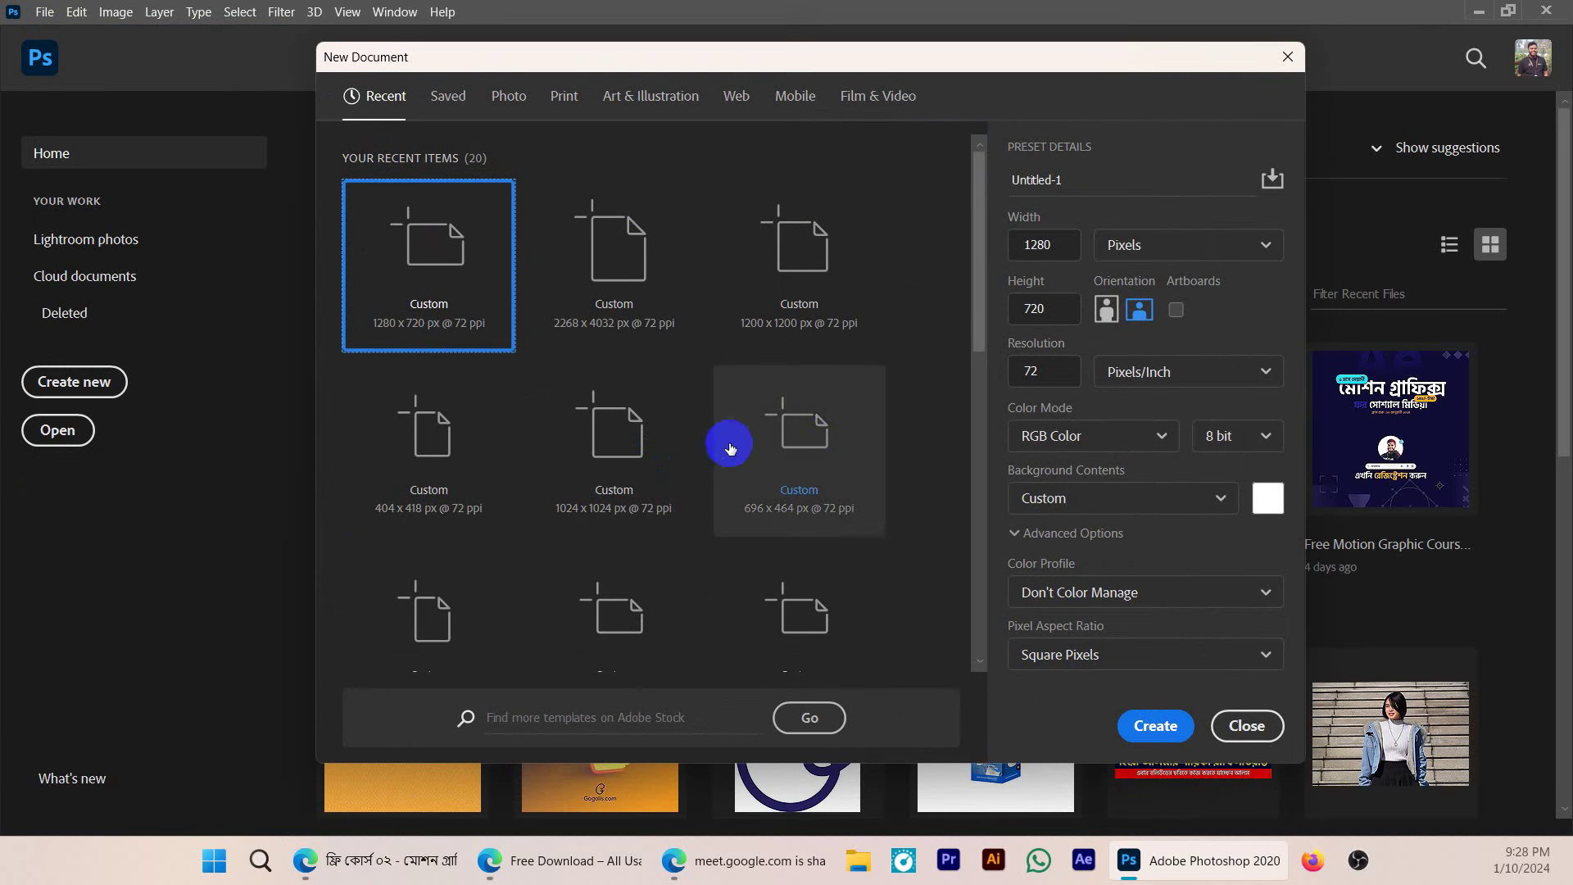
pyautogui.moveTo(838, 61); pyautogui.dragTo(868, 58)
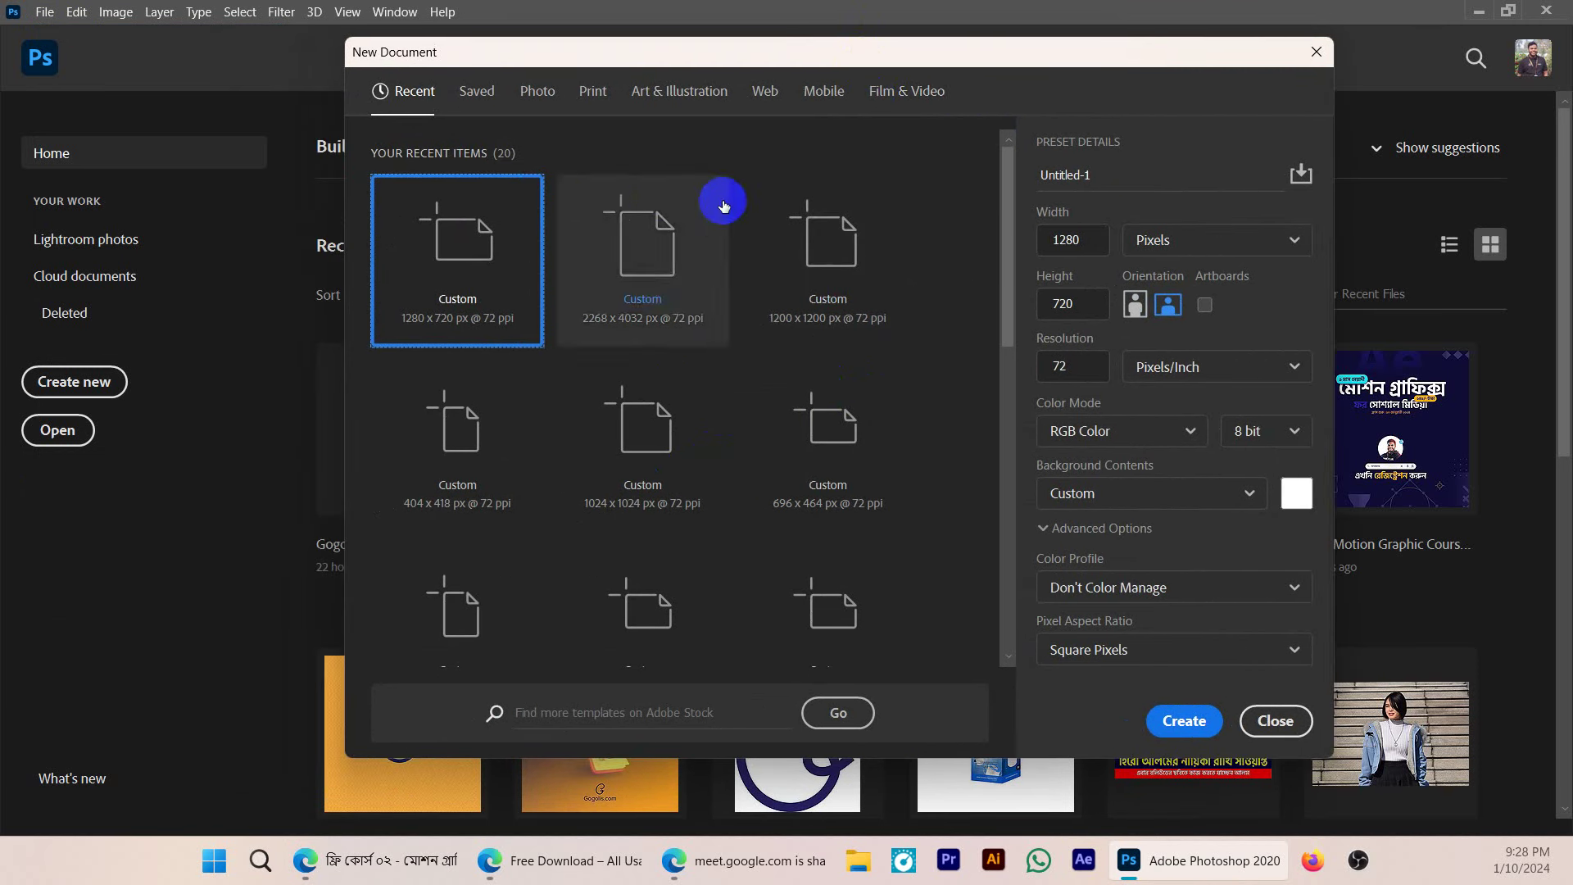
pyautogui.moveTo(935, 63); pyautogui.dragTo(813, 81)
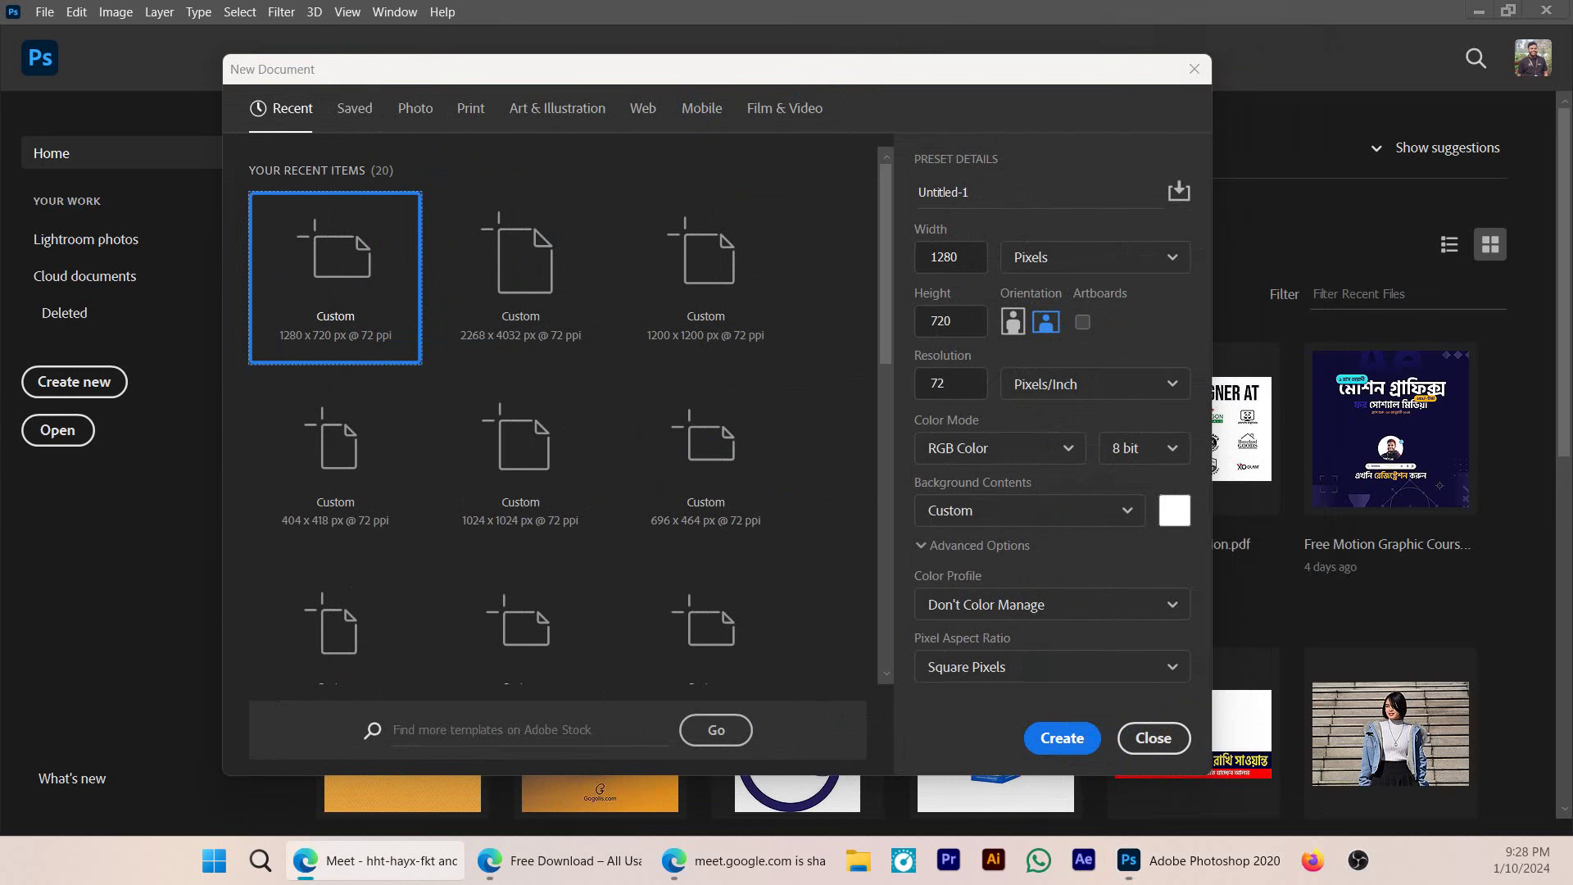
pyautogui.moveTo(554, 65); pyautogui.dragTo(540, 96)
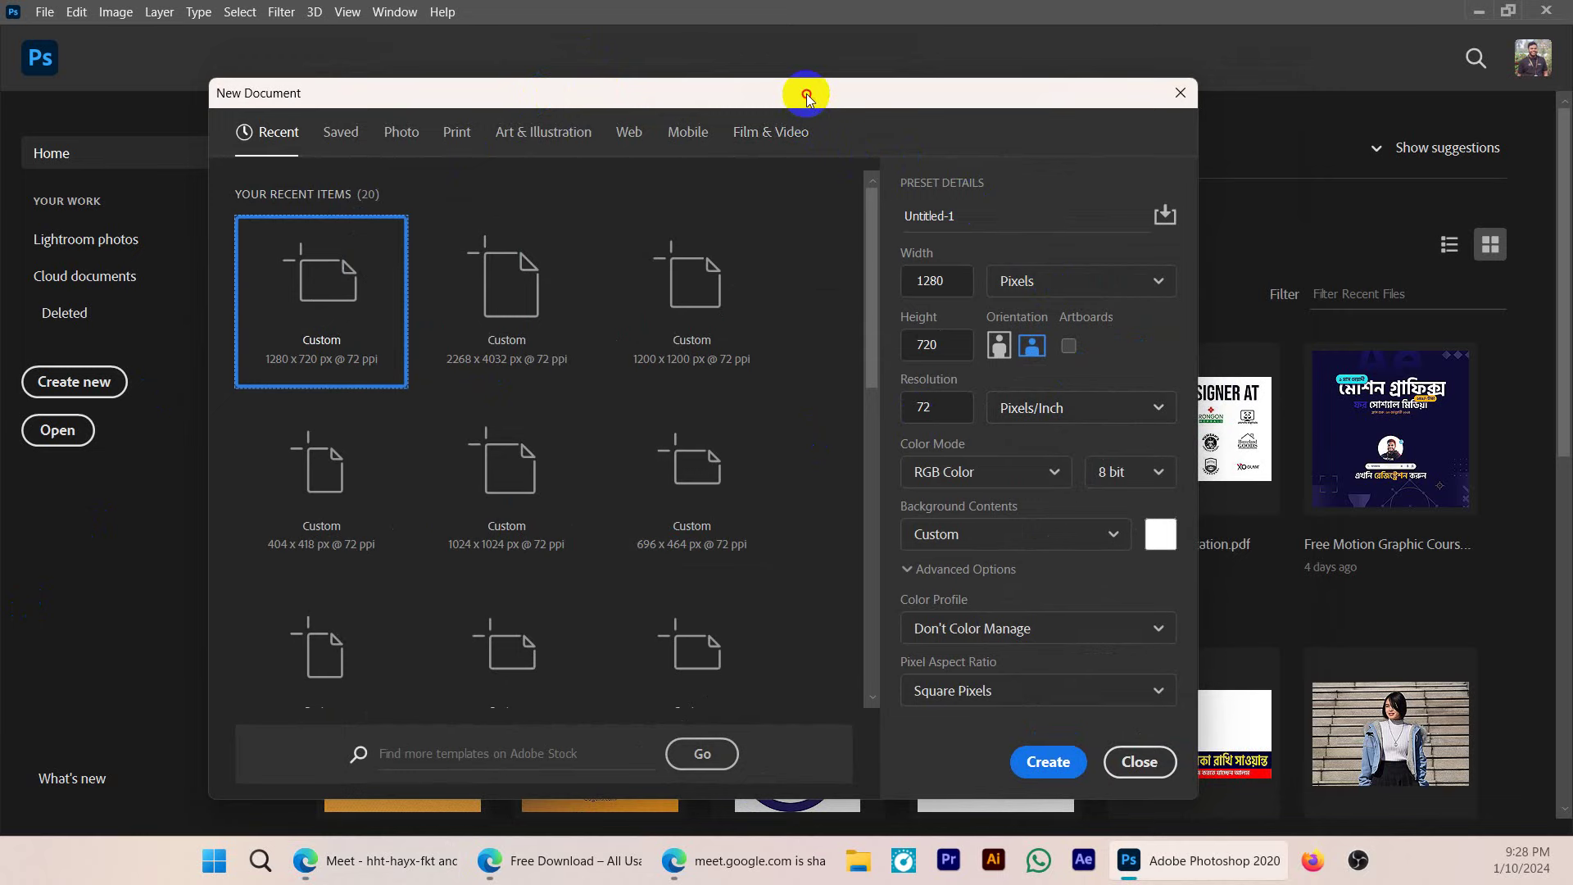
pyautogui.moveTo(808, 99); pyautogui.dragTo(875, 108)
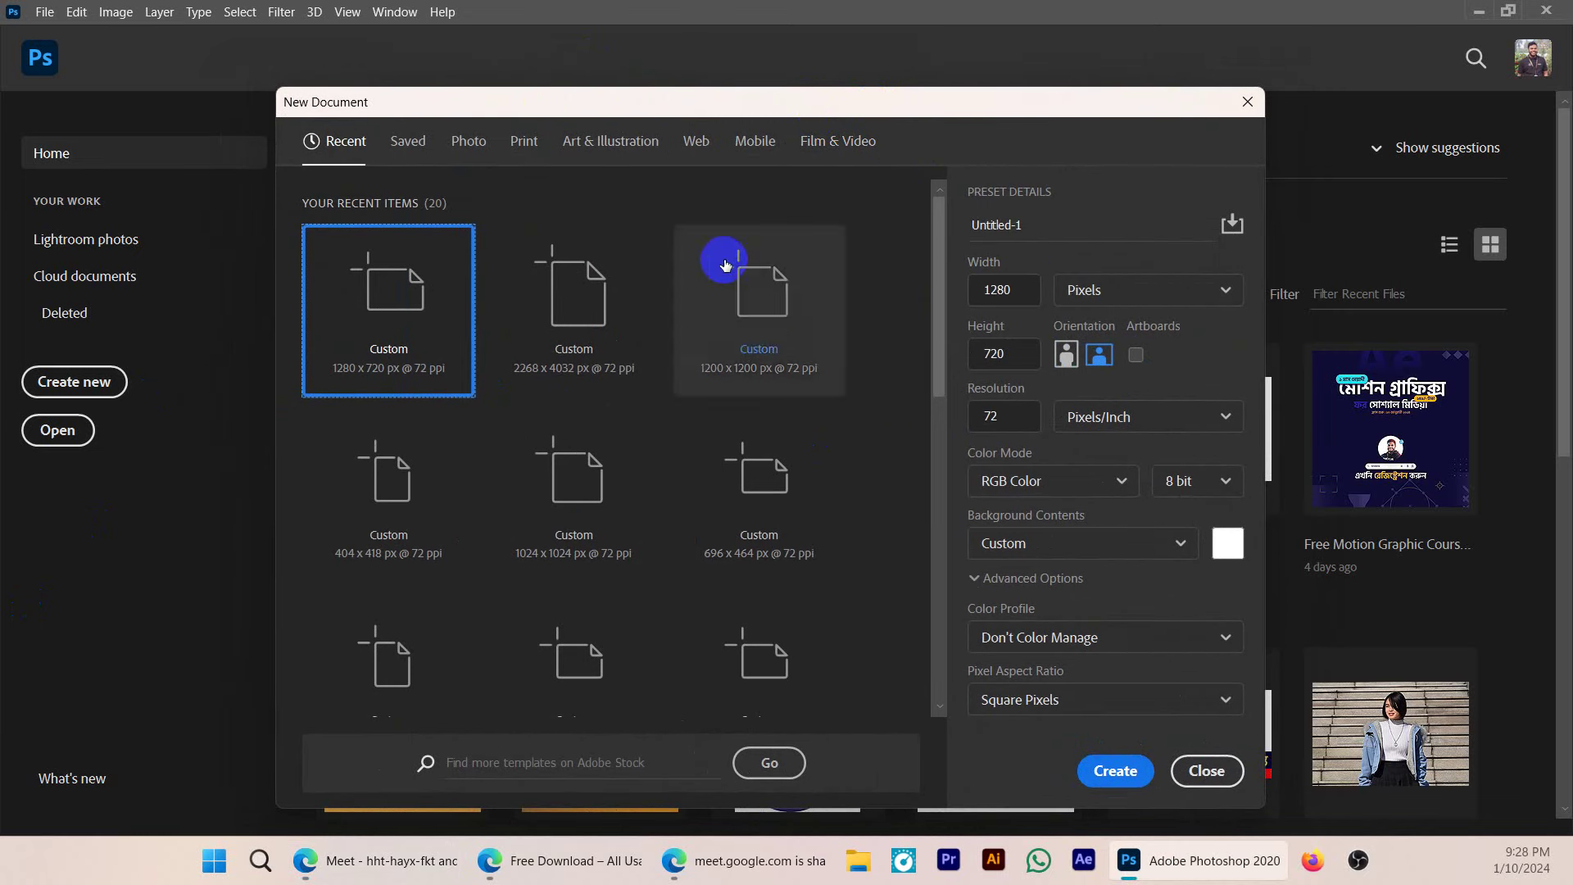
pyautogui.moveTo(913, 115); pyautogui.dragTo(828, 110)
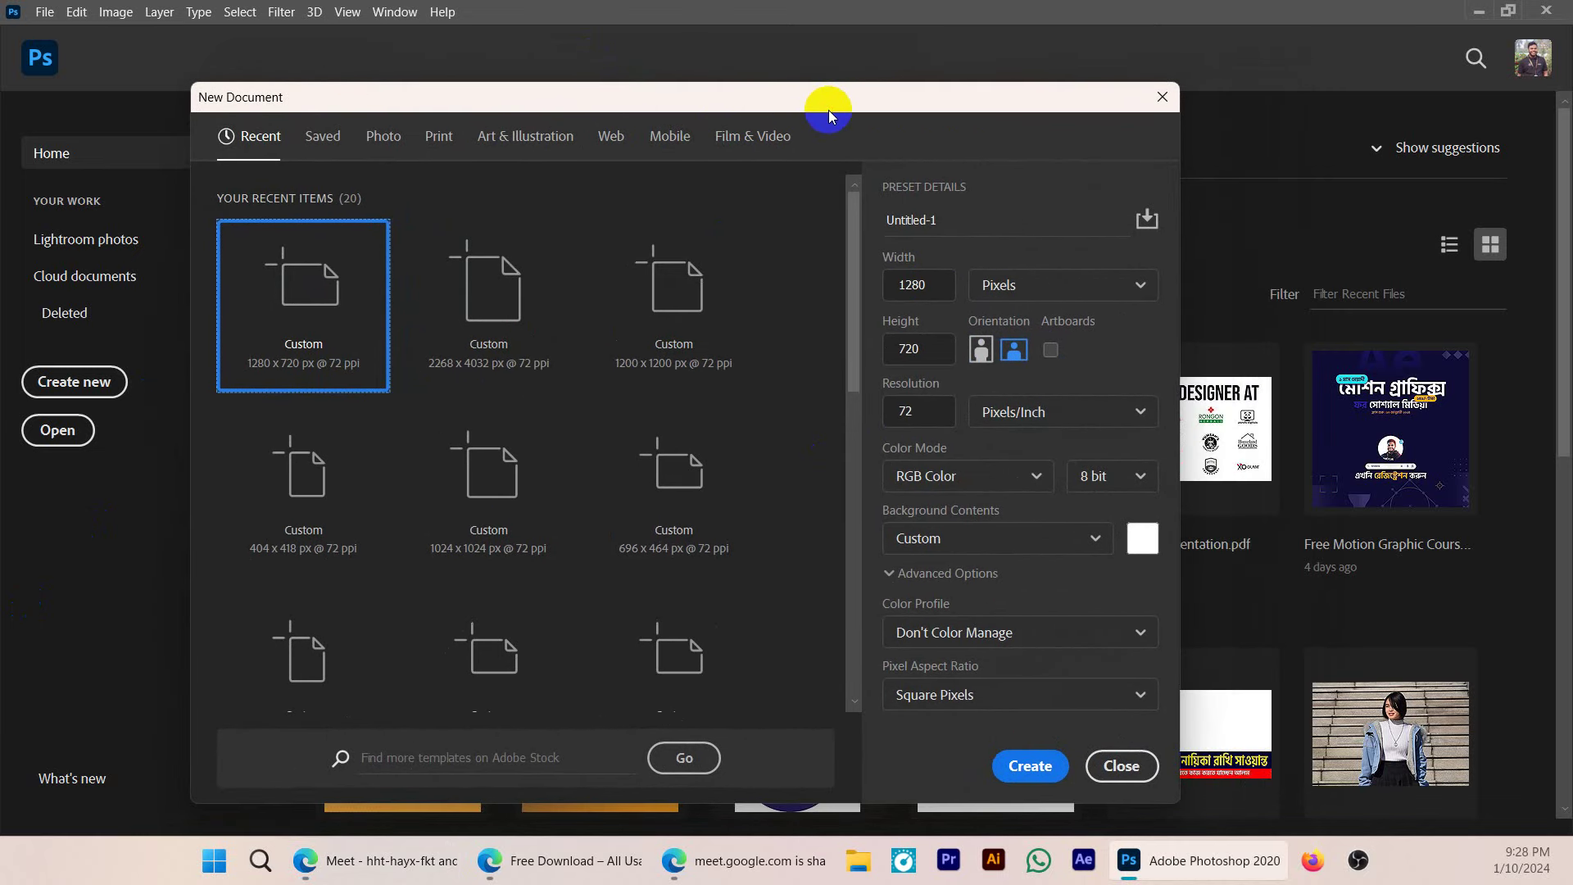
pyautogui.moveTo(811, 100); pyautogui.dragTo(865, 101)
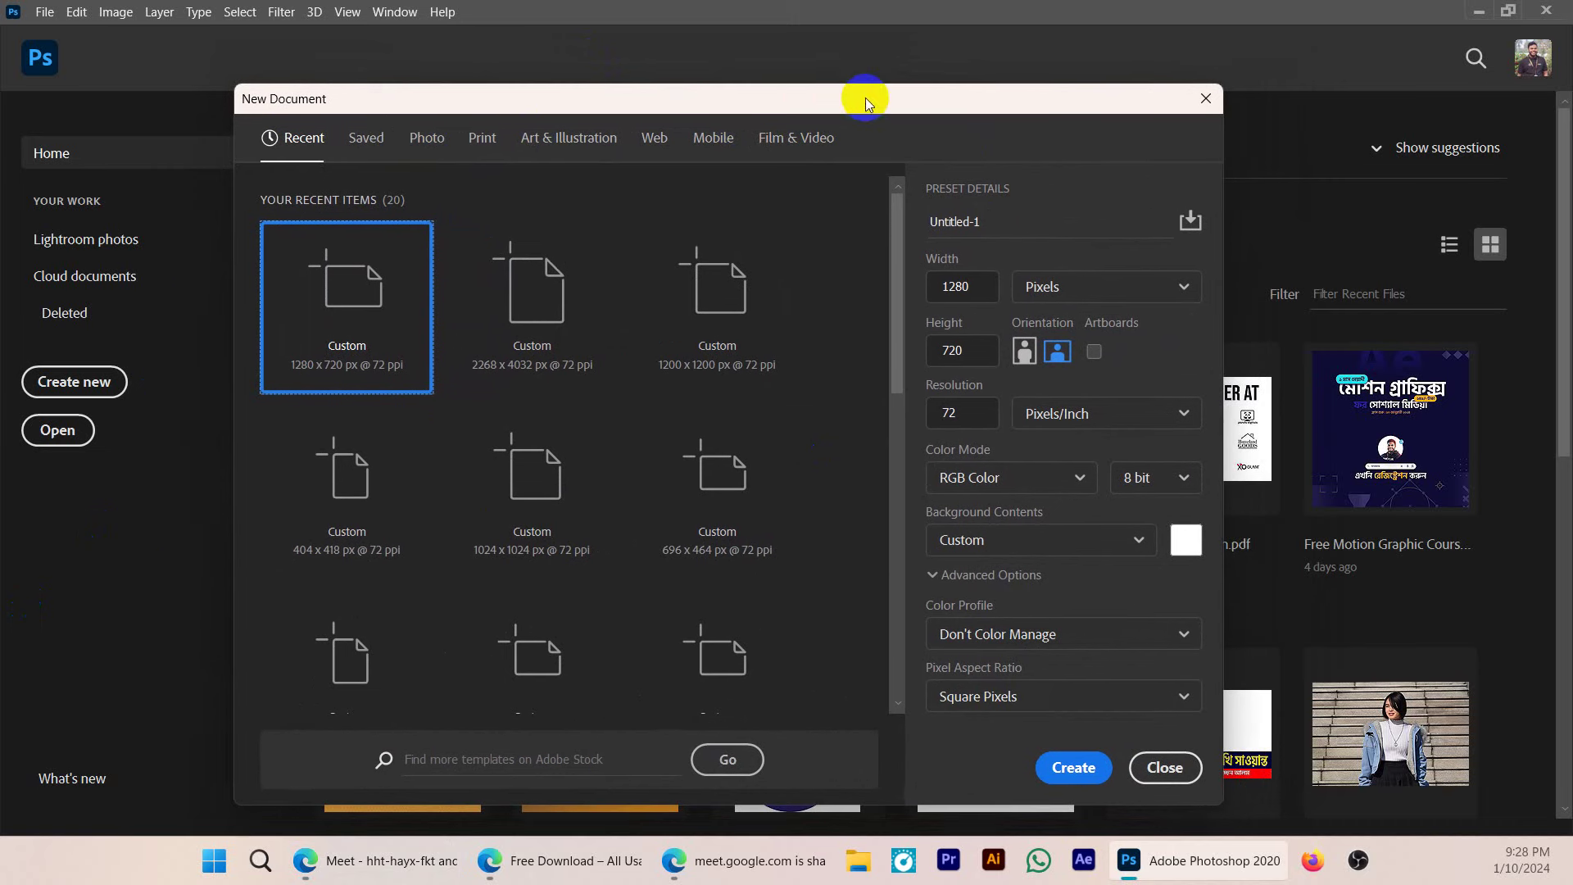
pyautogui.moveTo(353, 102); pyautogui.dragTo(355, 82)
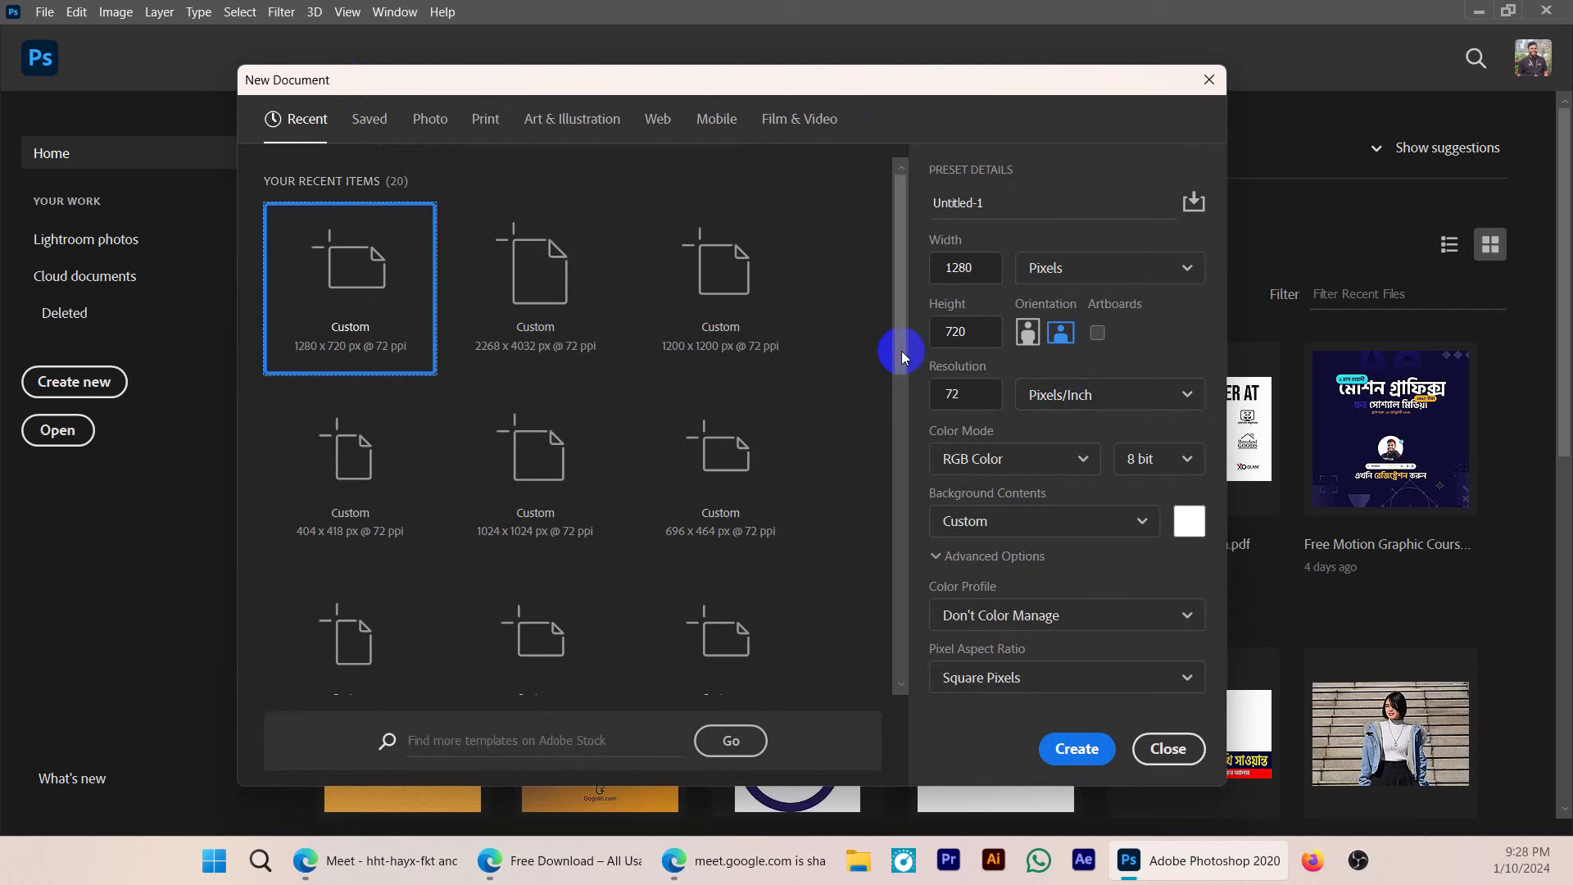
pyautogui.moveTo(903, 356); pyautogui.dragTo(898, 298)
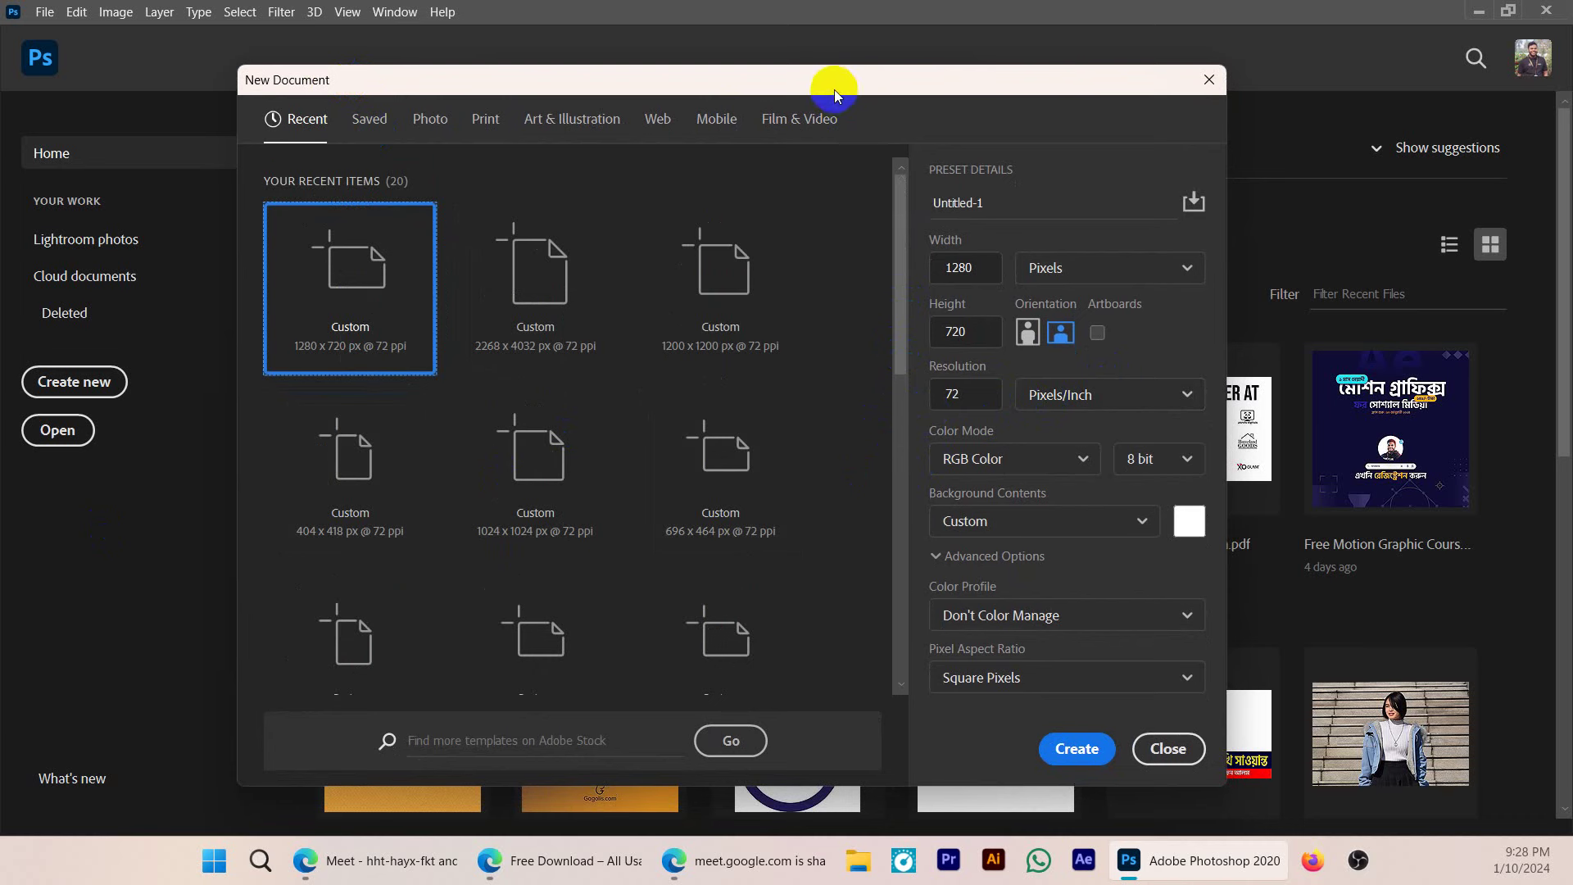
pyautogui.moveTo(833, 90); pyautogui.dragTo(818, 82)
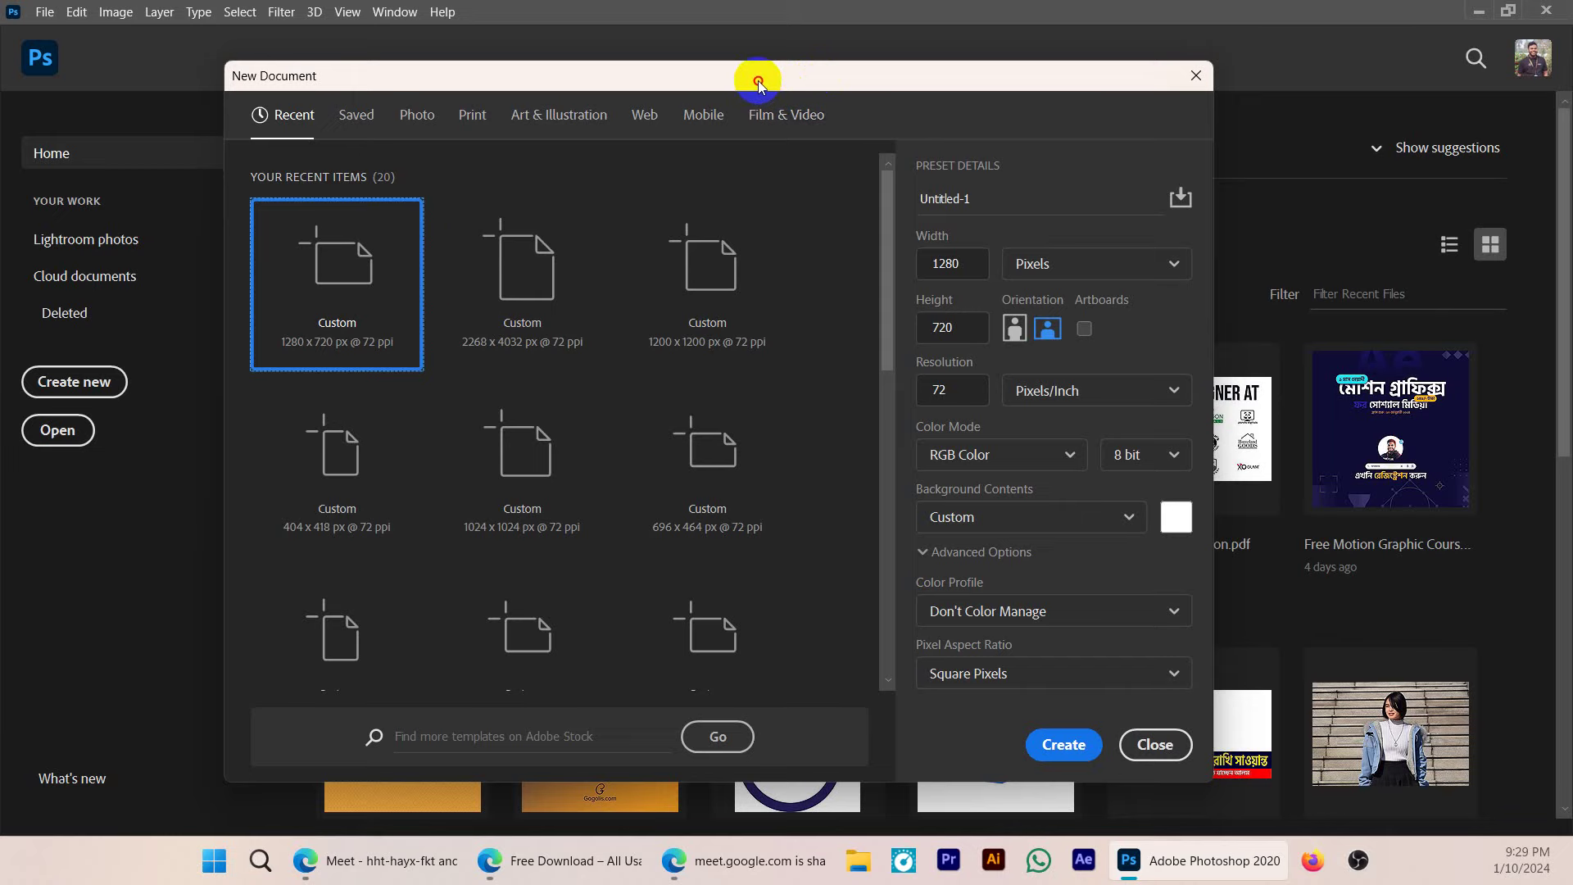
pyautogui.moveTo(755, 82); pyautogui.dragTo(771, 87)
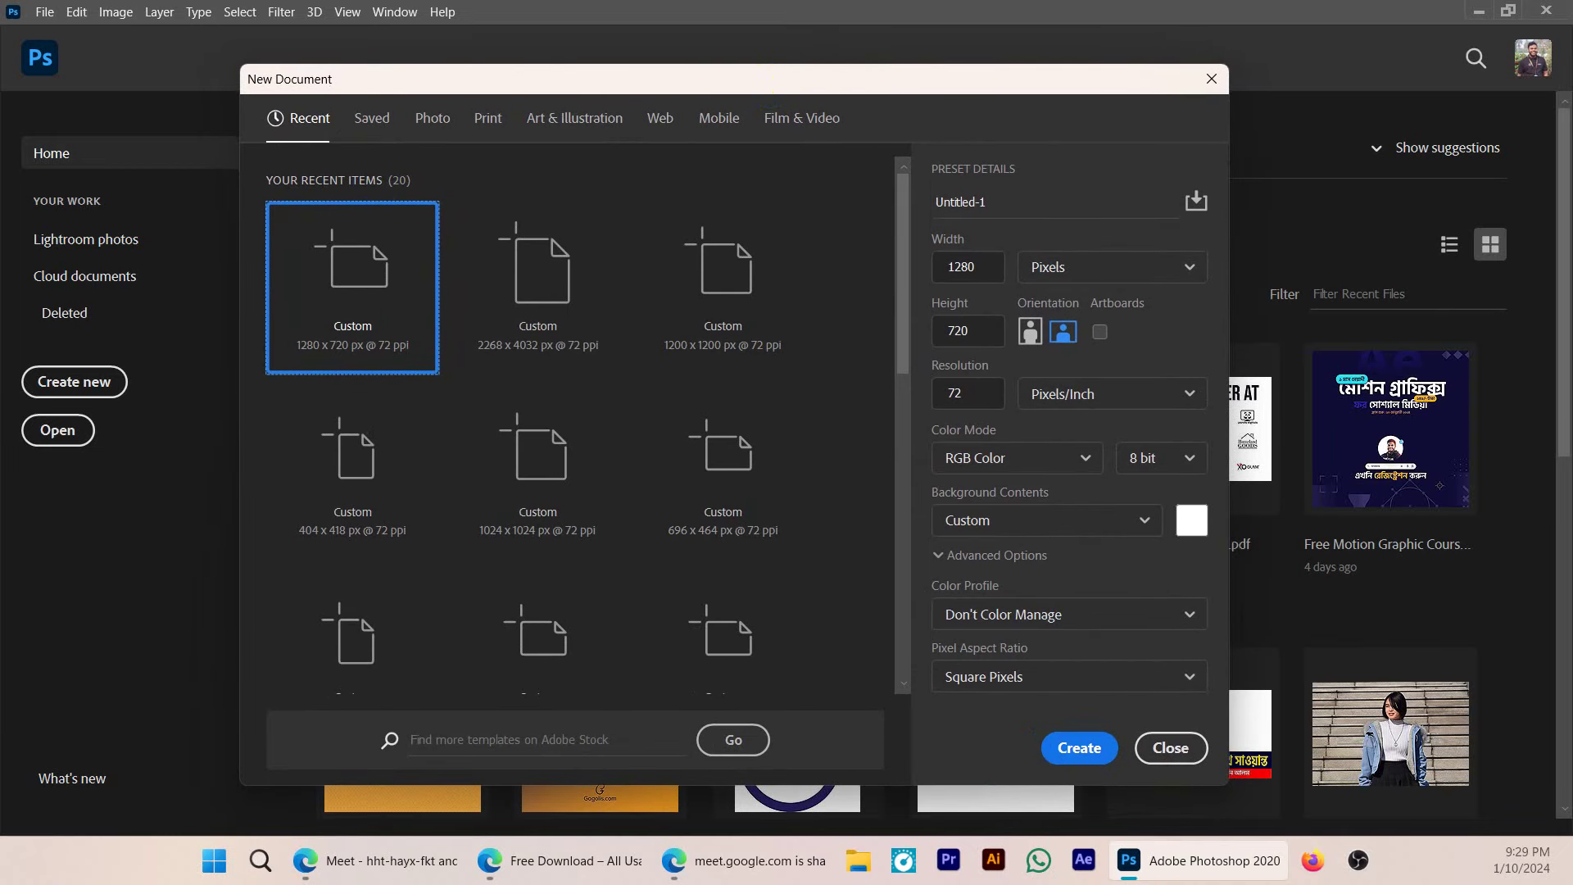
pyautogui.moveTo(791, 82); pyautogui.dragTo(891, 81)
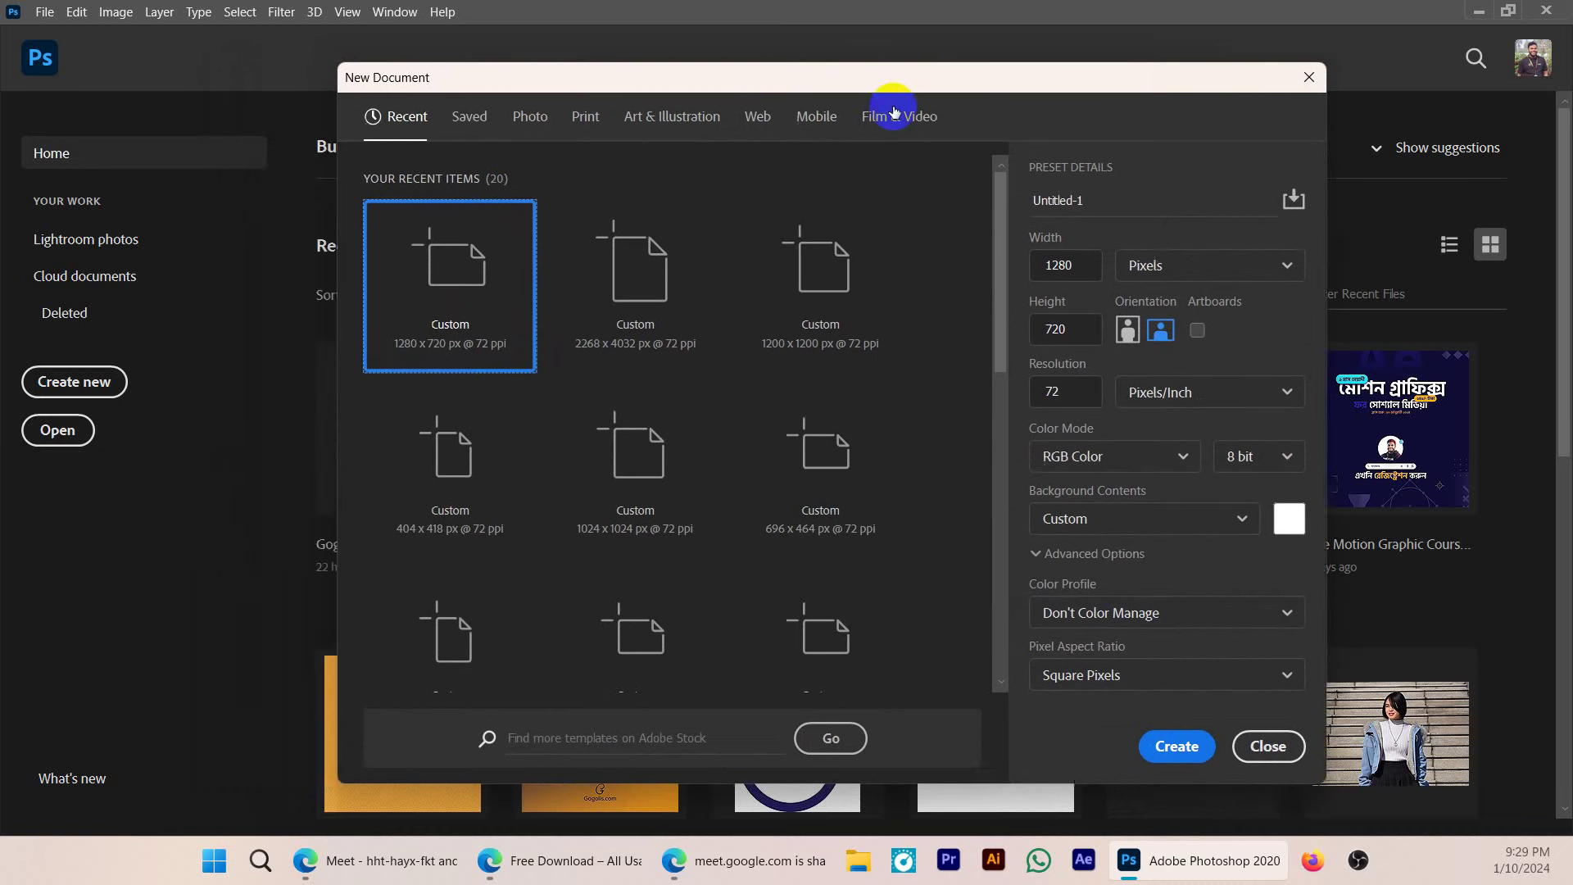
pyautogui.moveTo(1003, 86); pyautogui.dragTo(943, 91)
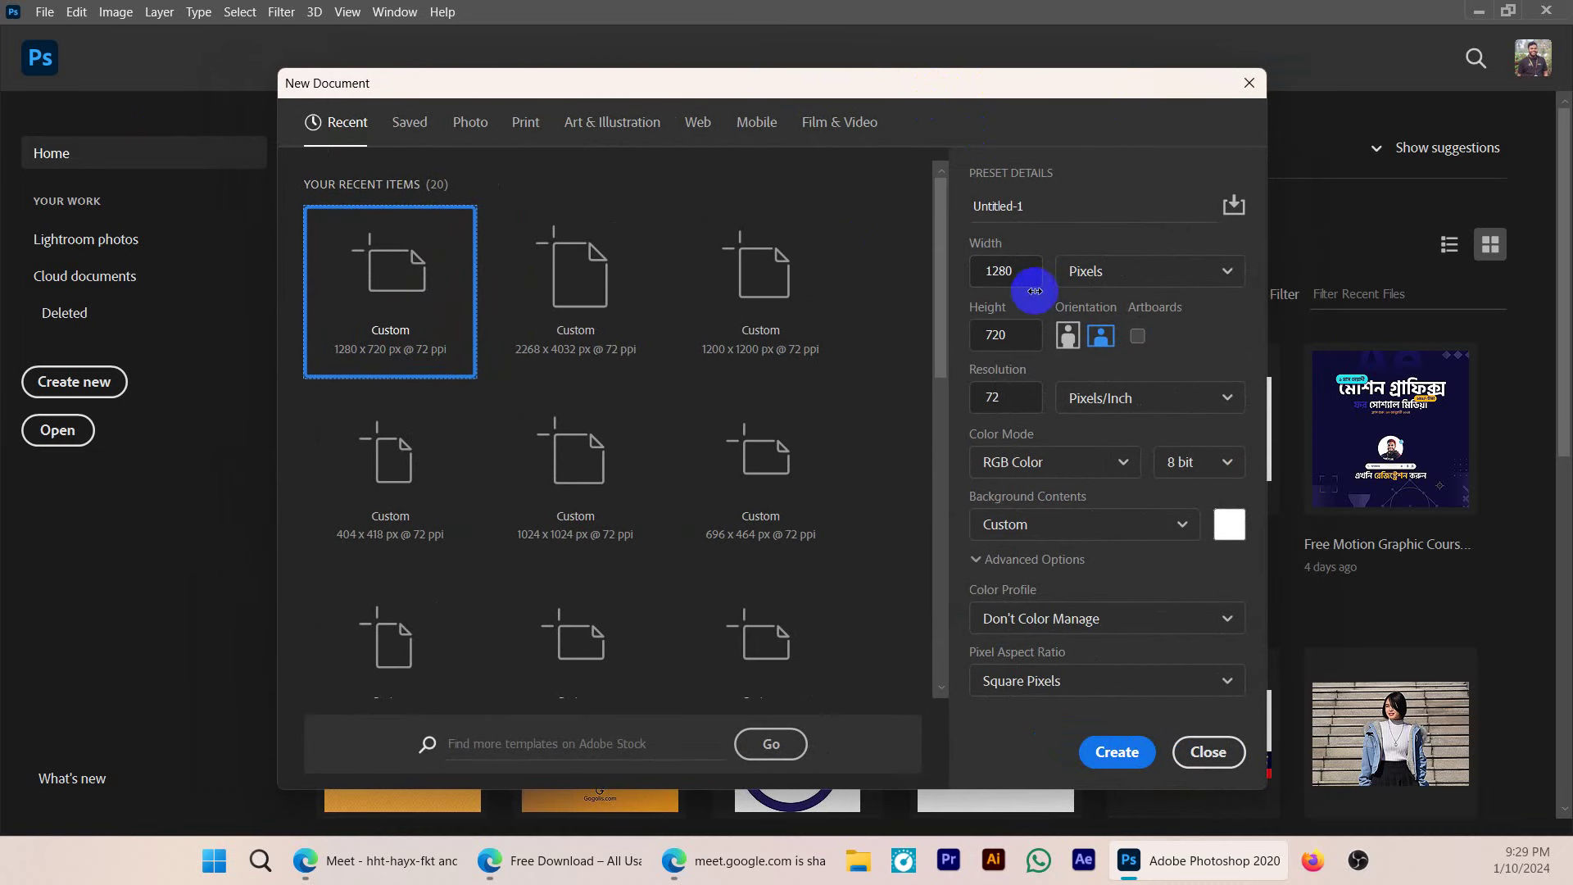
pyautogui.click(1026, 206)
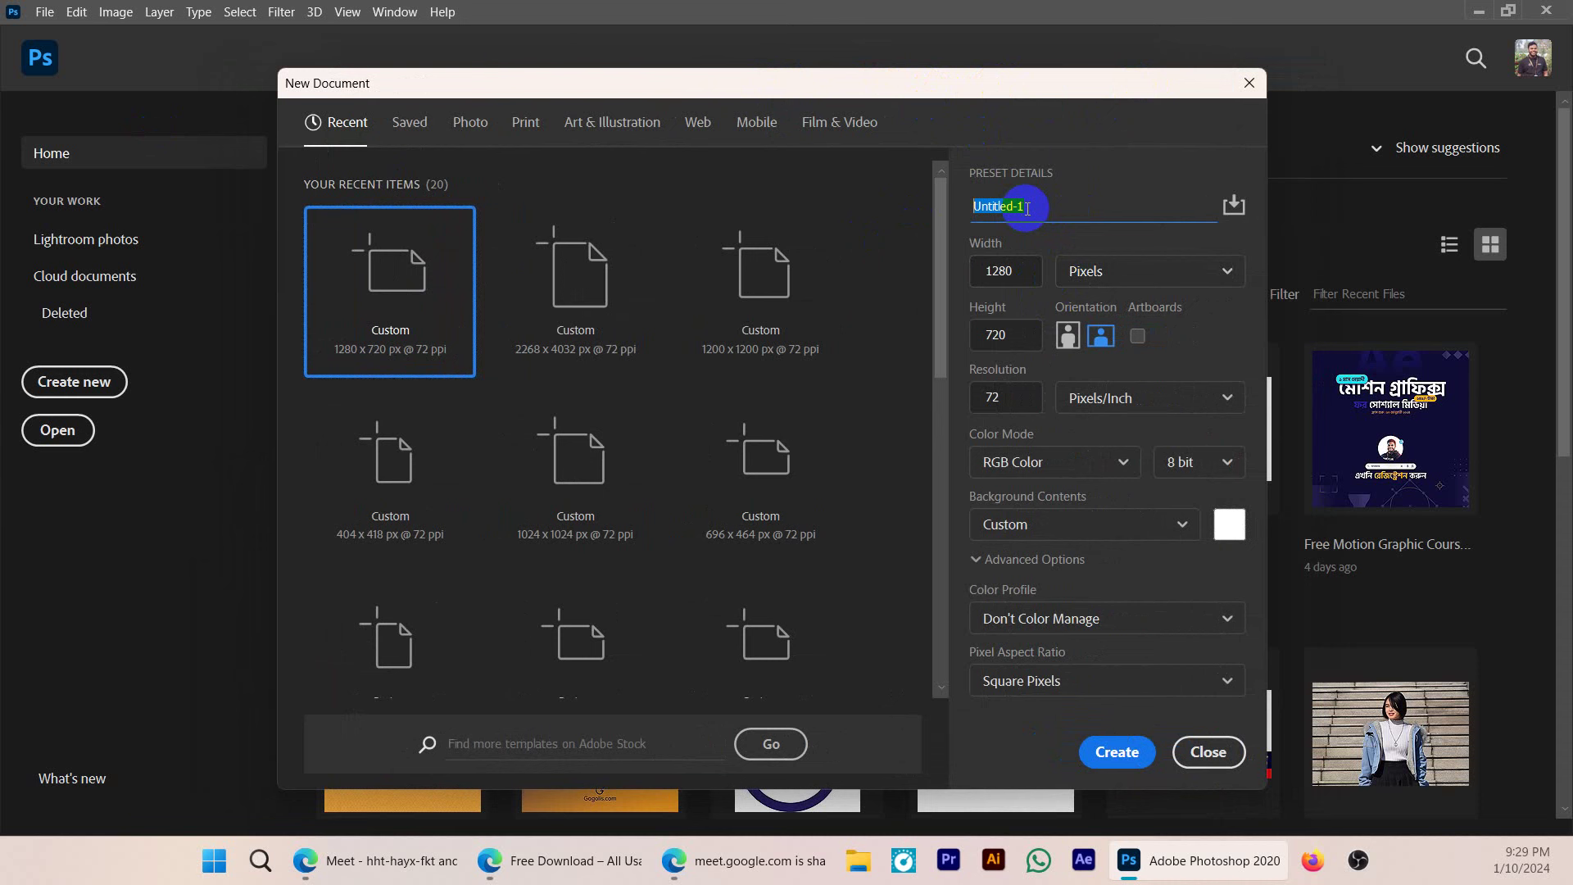
pyautogui.write('Class 0 Des')
pyautogui.press('BackSpace')
pyautogui.press('BackSpace')
pyautogui.write('1 Deisgn')
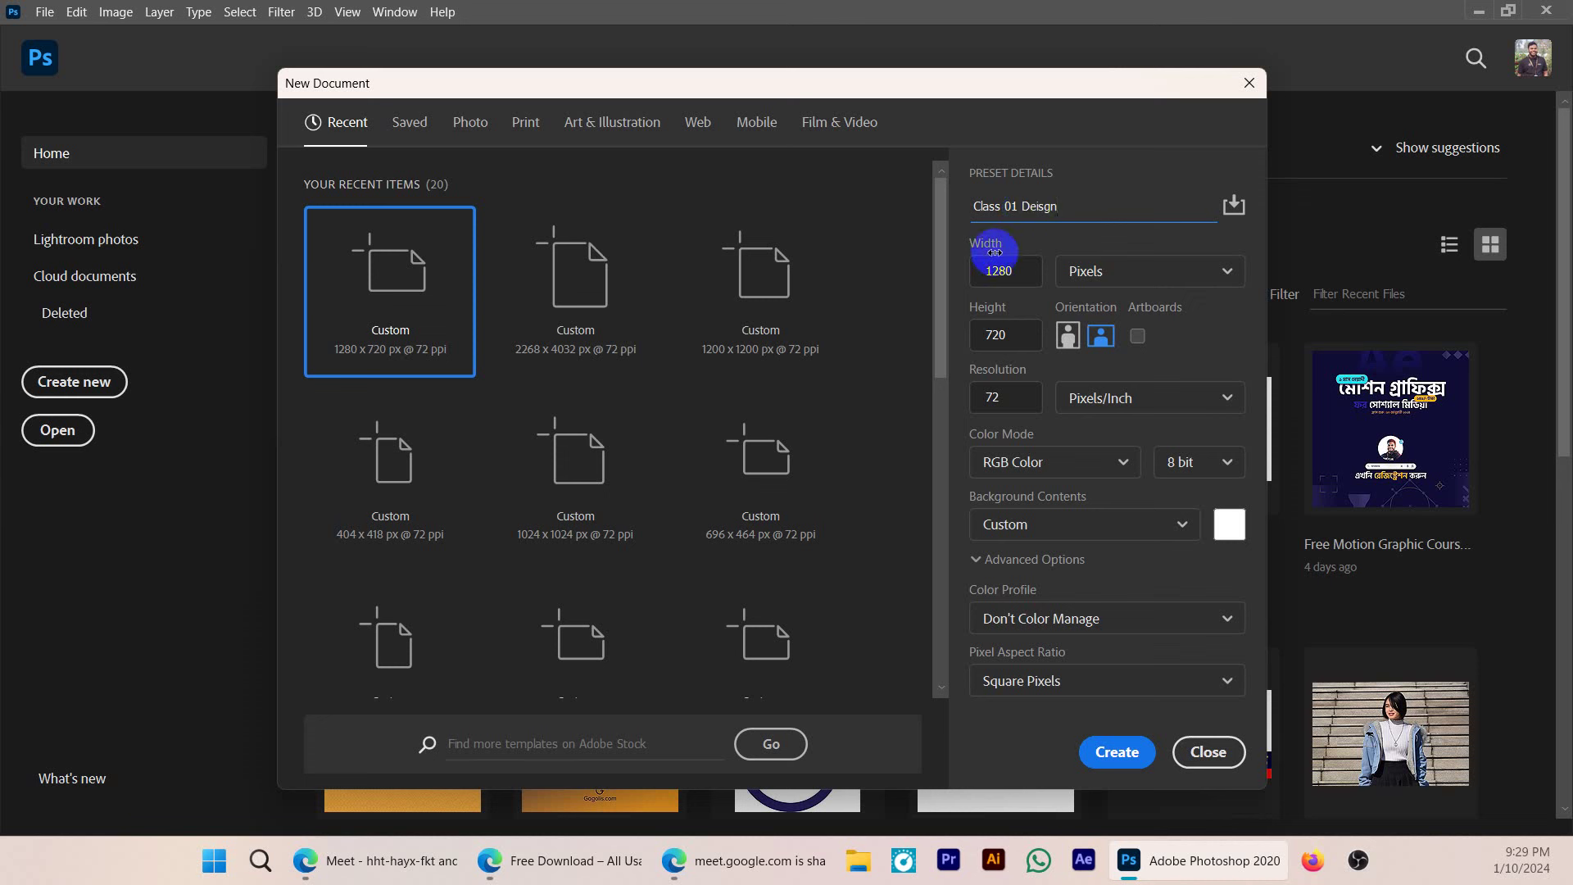
pyautogui.moveTo(1023, 274); pyautogui.dragTo(952, 274)
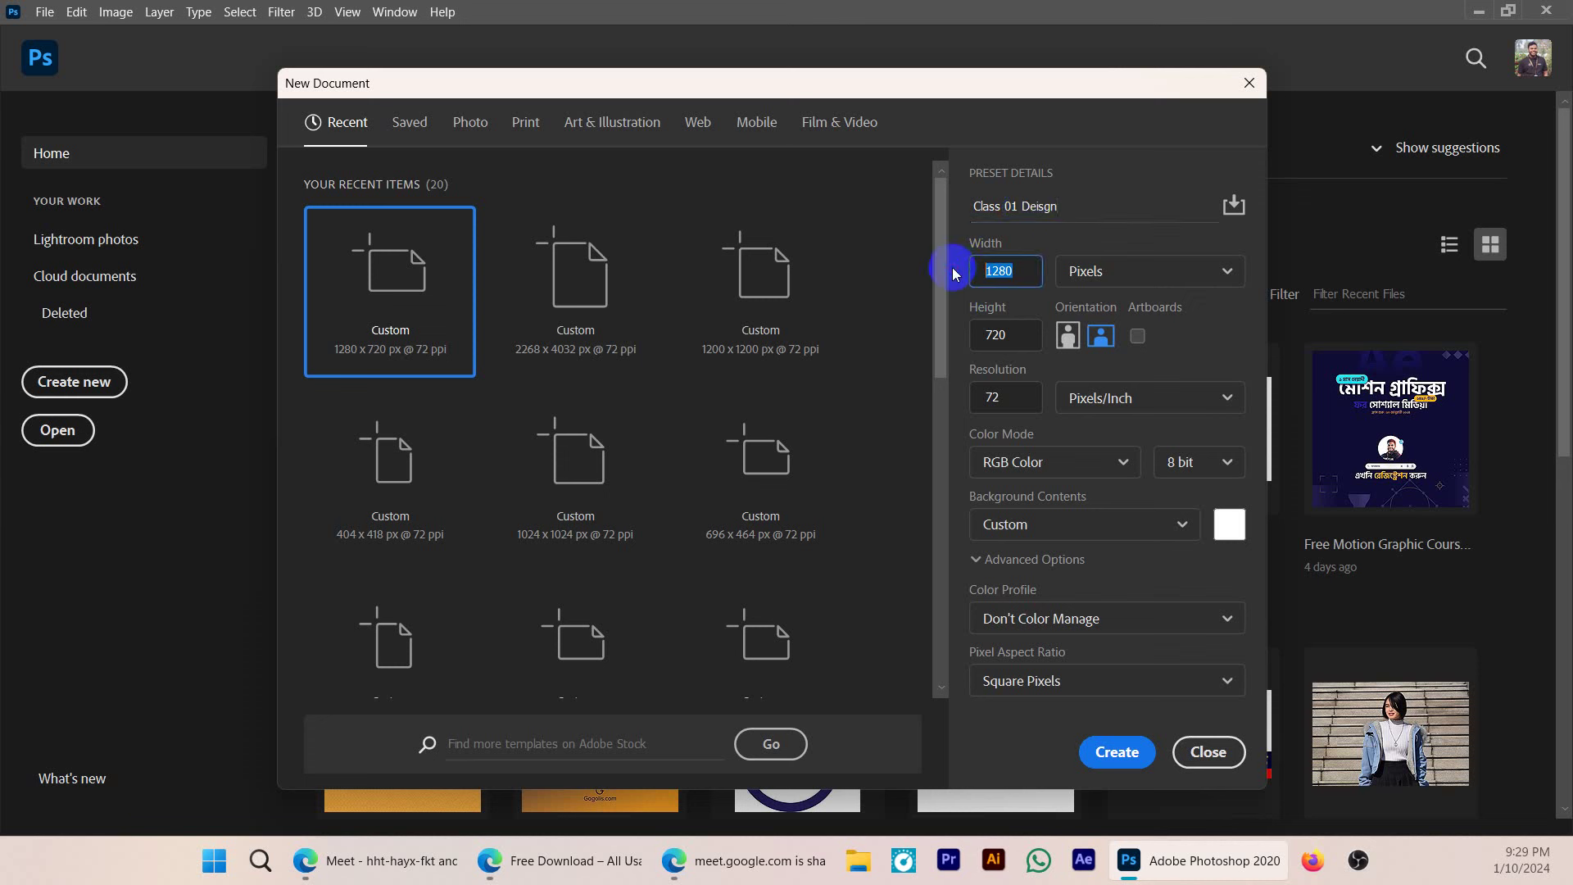
pyautogui.write('1200')
pyautogui.moveTo(1033, 336); pyautogui.dragTo(969, 339)
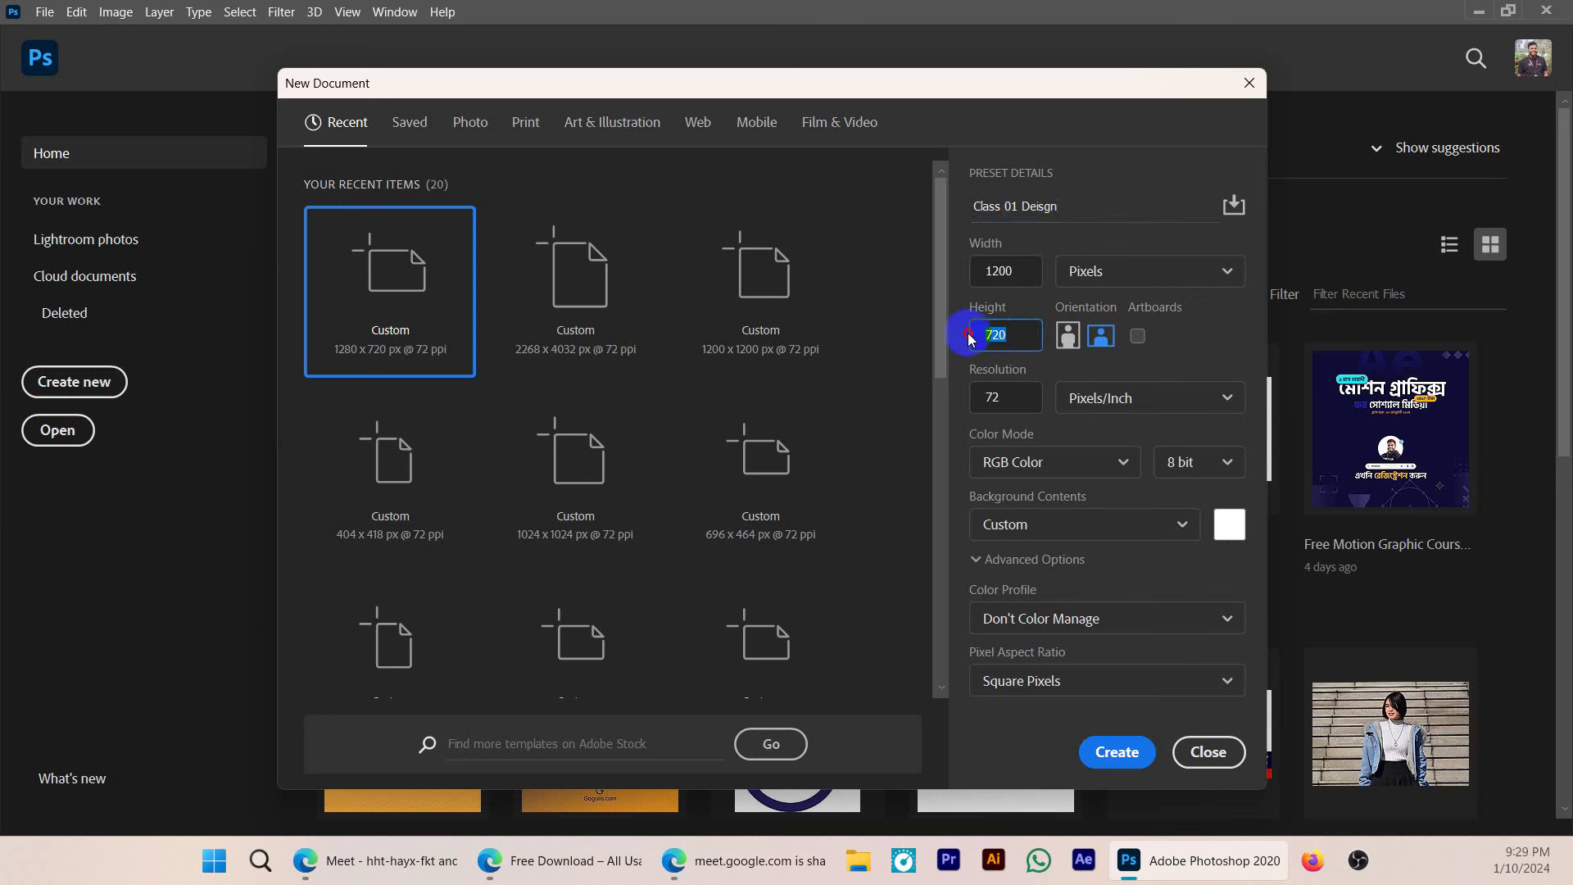
pyautogui.write('1200')
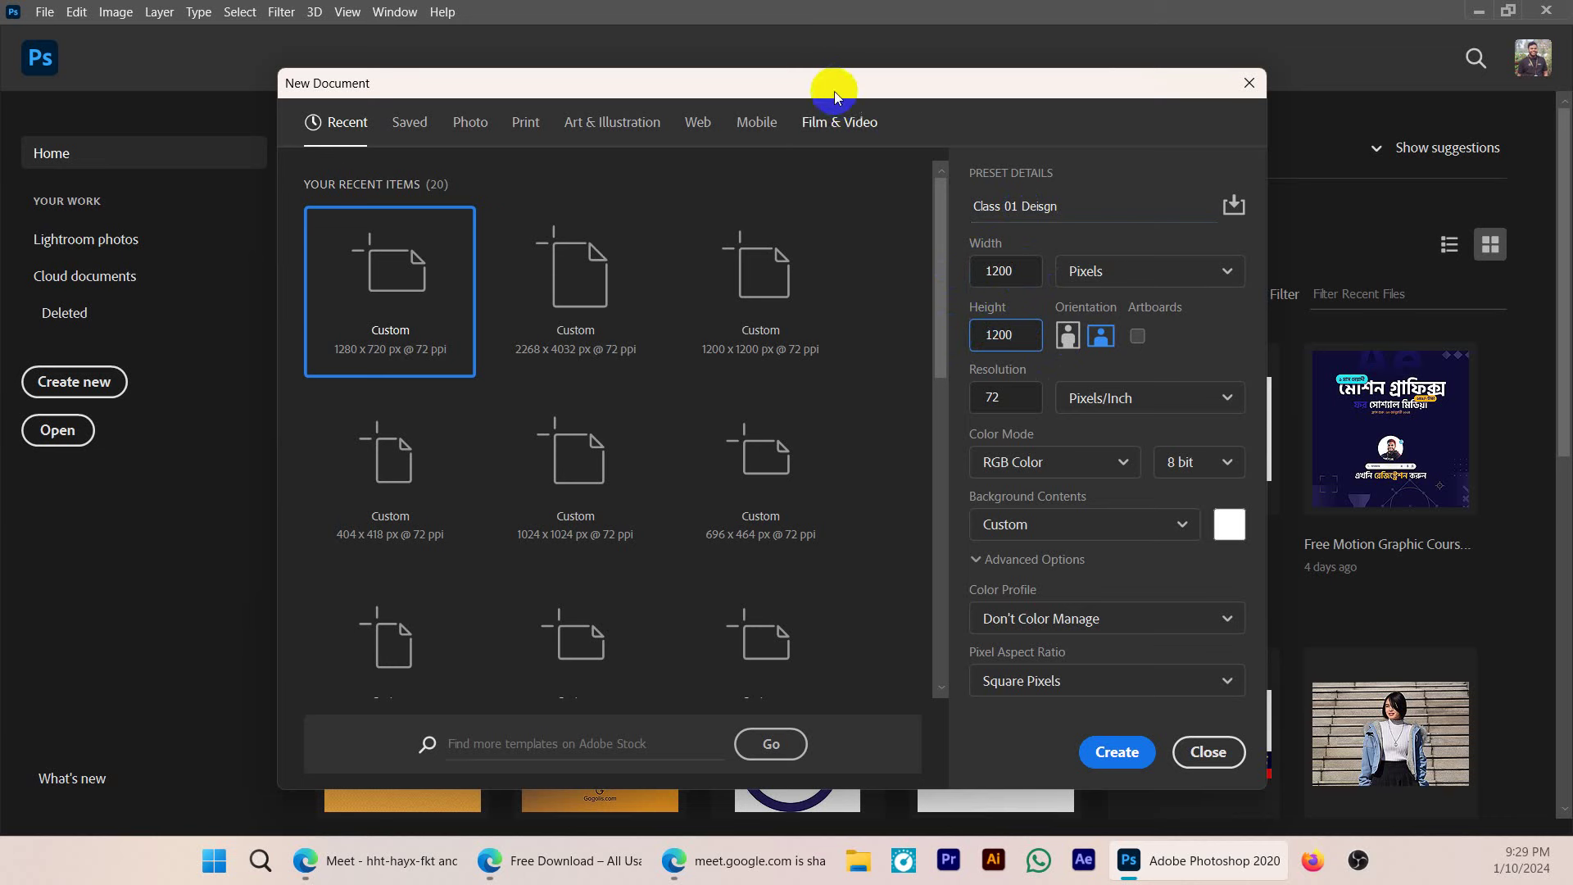
pyautogui.moveTo(828, 88); pyautogui.dragTo(772, 83)
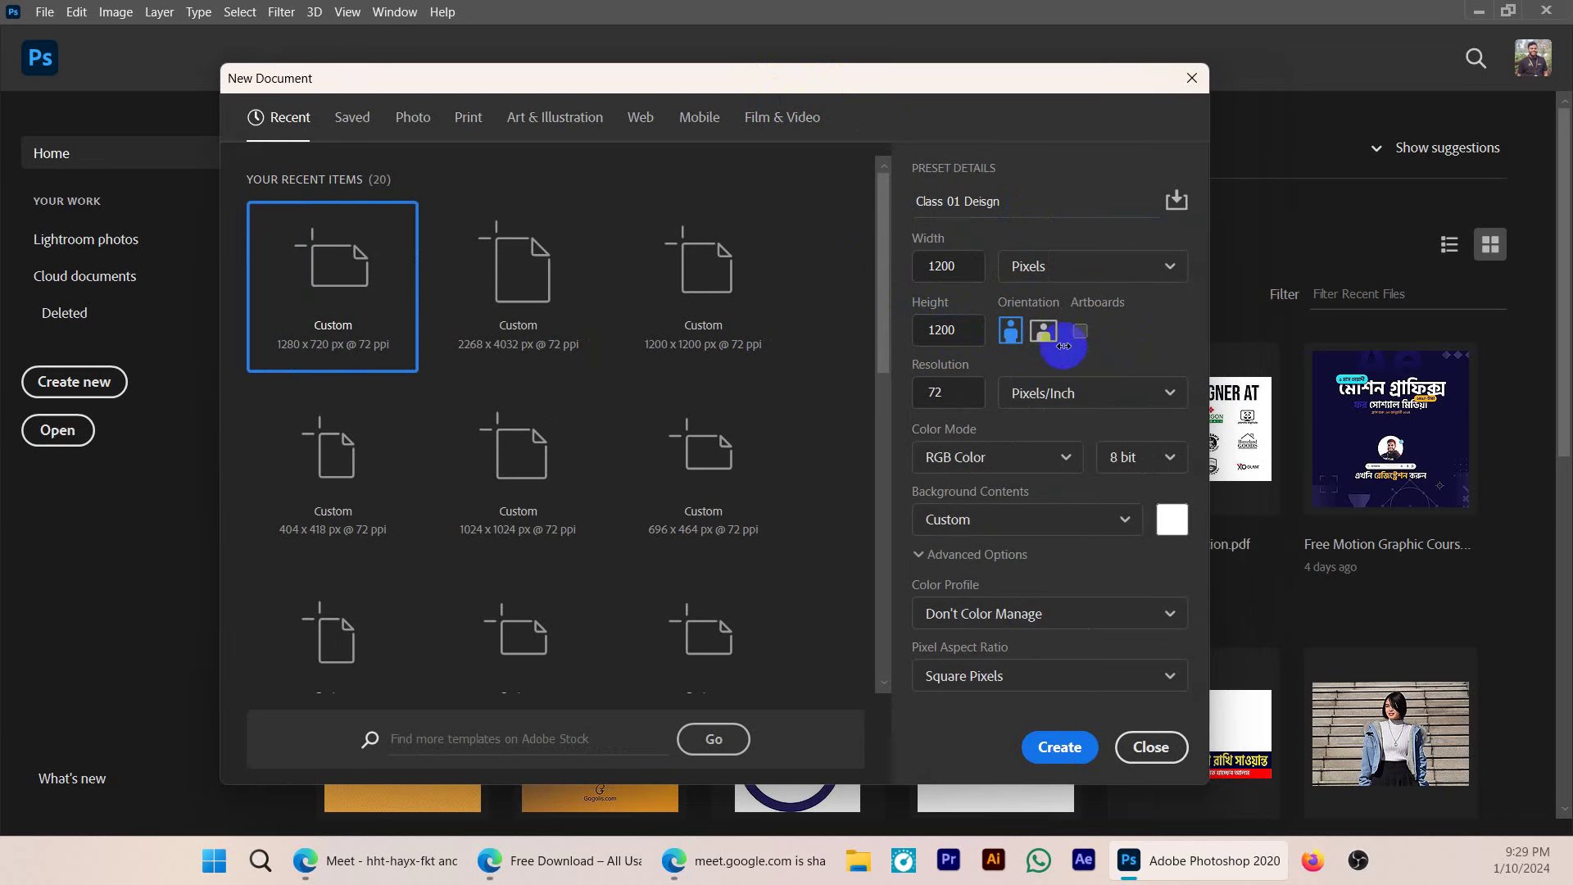
pyautogui.click(1010, 331)
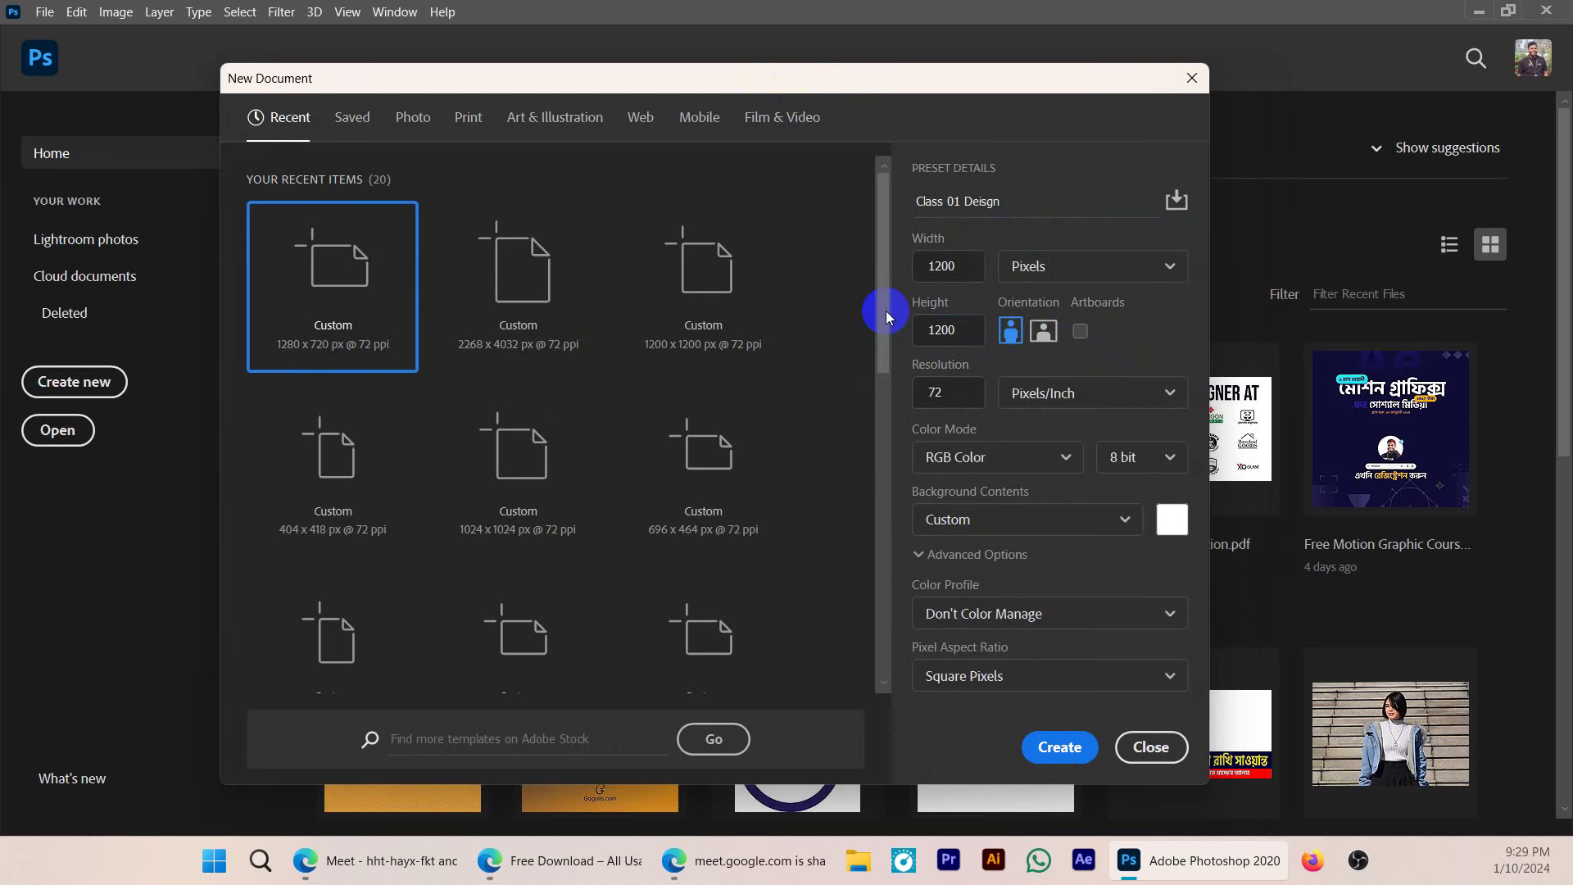
pyautogui.doubleClick(963, 391)
pyautogui.moveTo(887, 307); pyautogui.dragTo(885, 238)
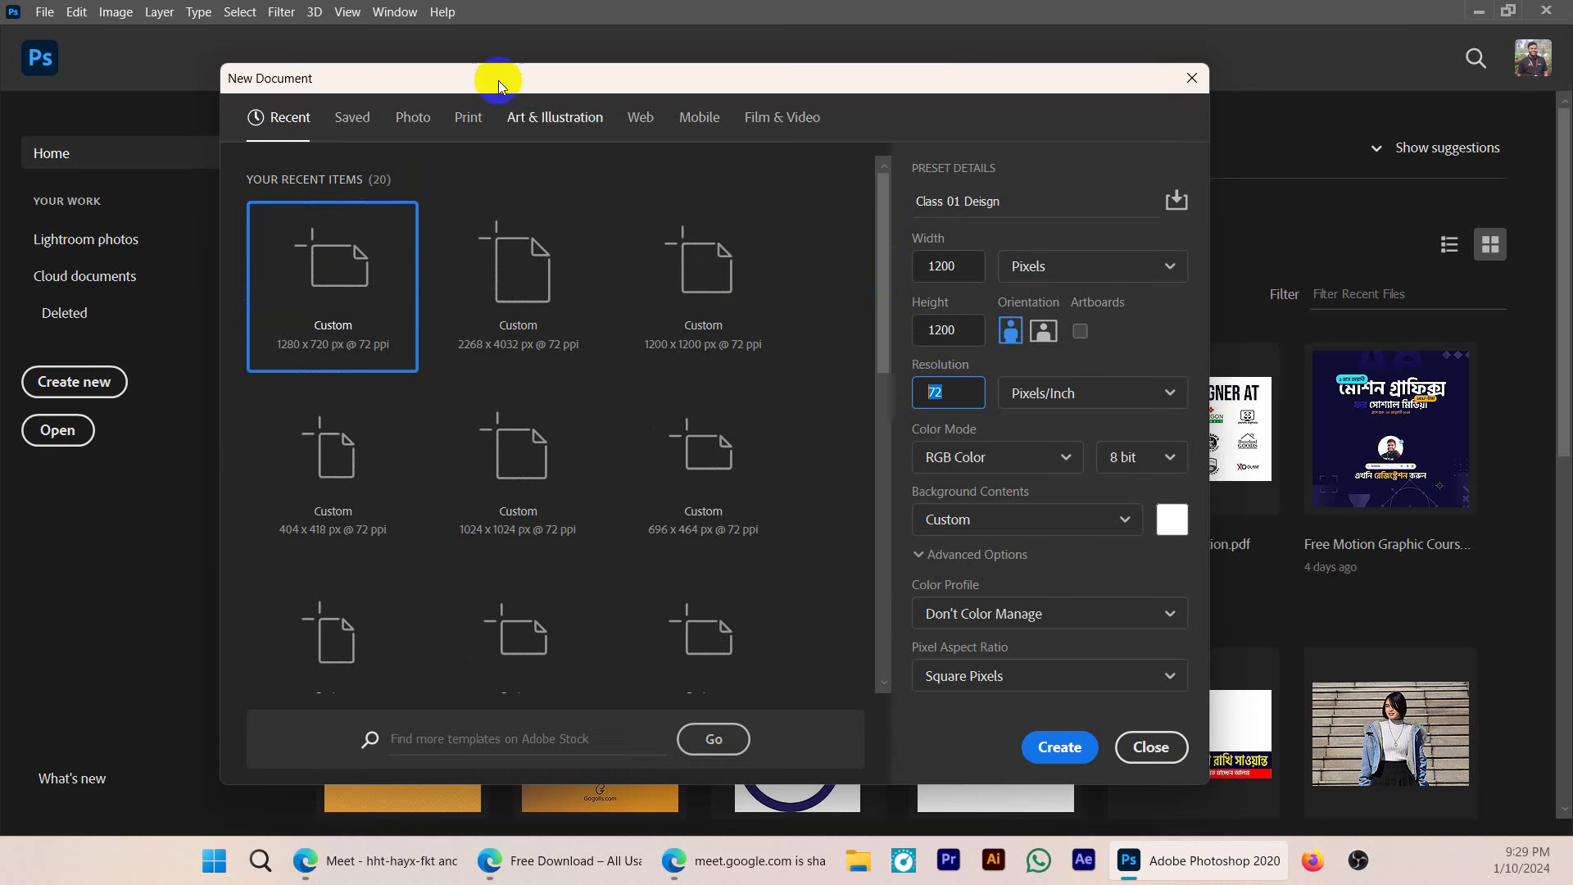
pyautogui.moveTo(498, 80)
pyautogui.mouseDown()
pyautogui.moveTo(523, 106)
pyautogui.moveTo(521, 91)
pyautogui.mouseUp()
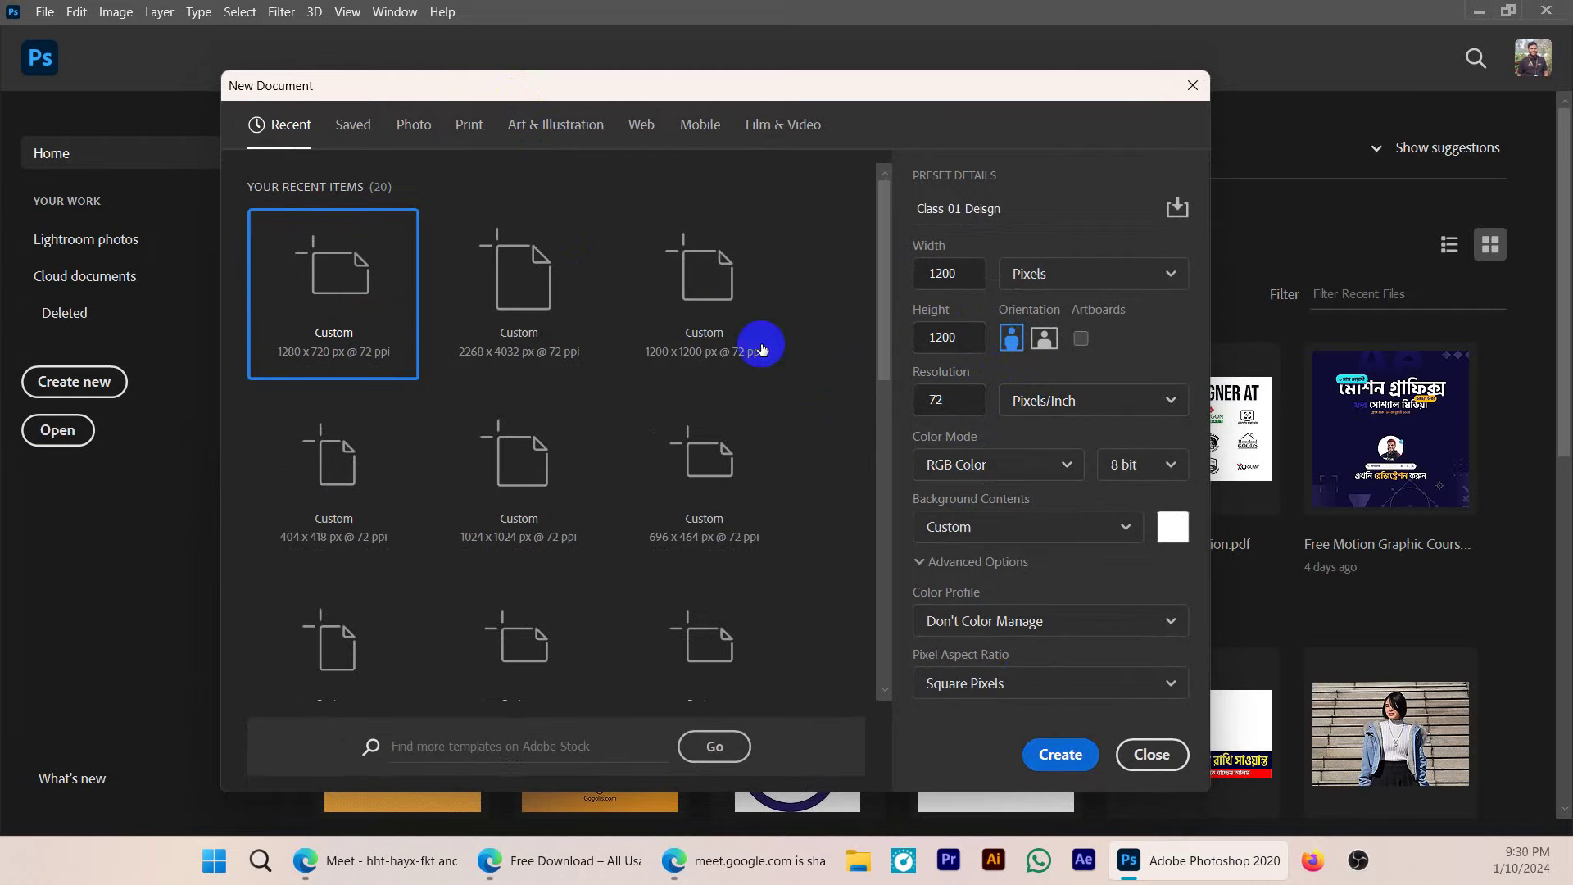
pyautogui.press('Escape')
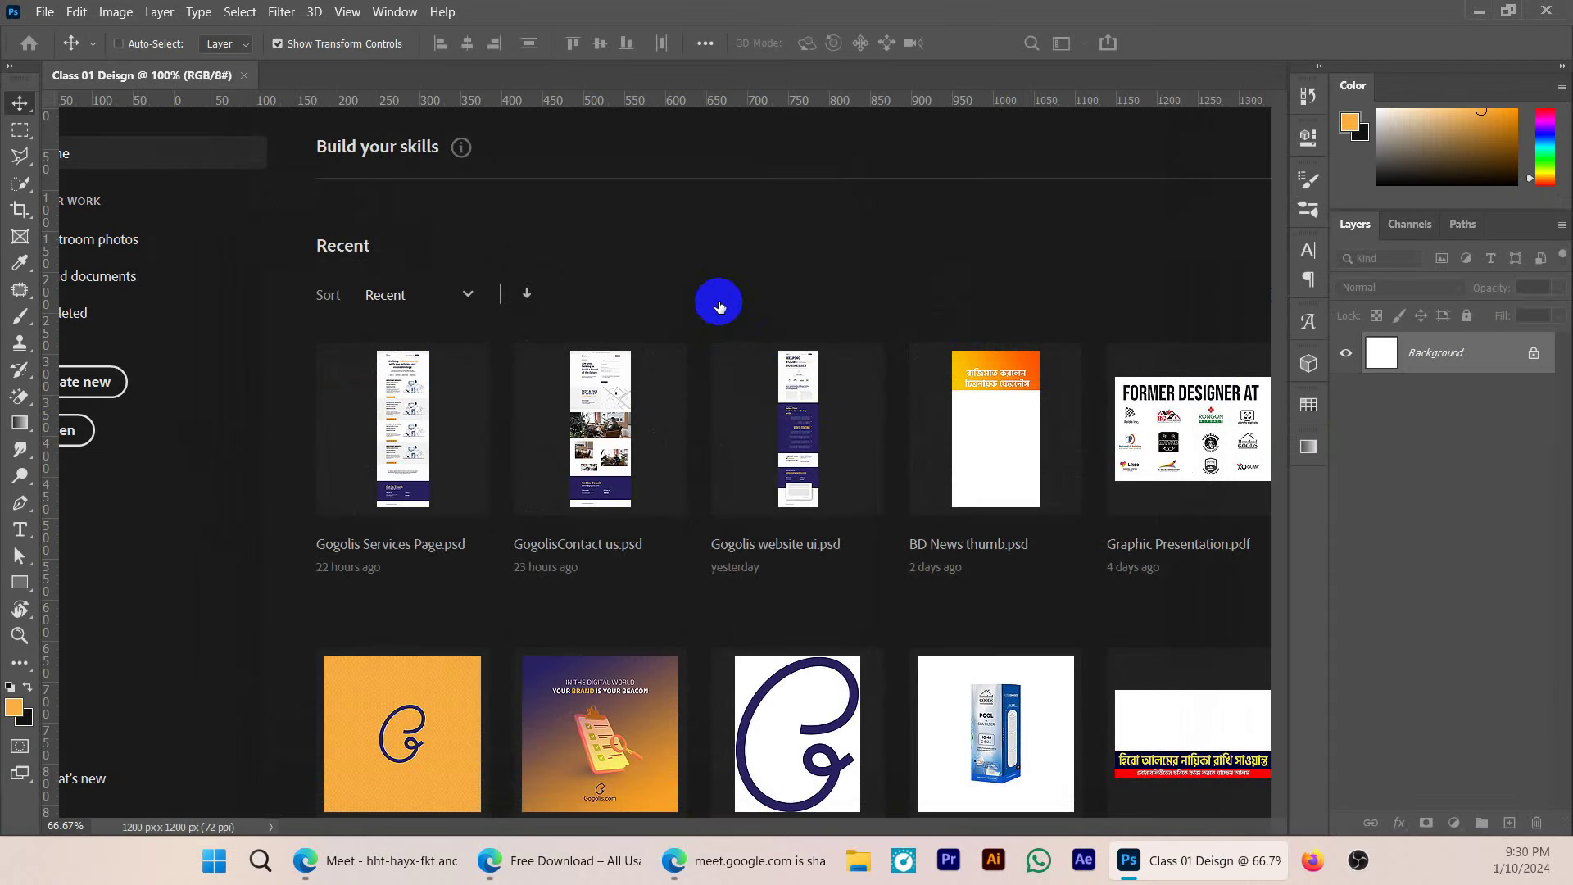
# - Dismiss the Home screen to reveal the blank 1200×1200 px Class 01 Deisgn canvas and start a Win+Shift+S capture
pyautogui.click(713, 310)
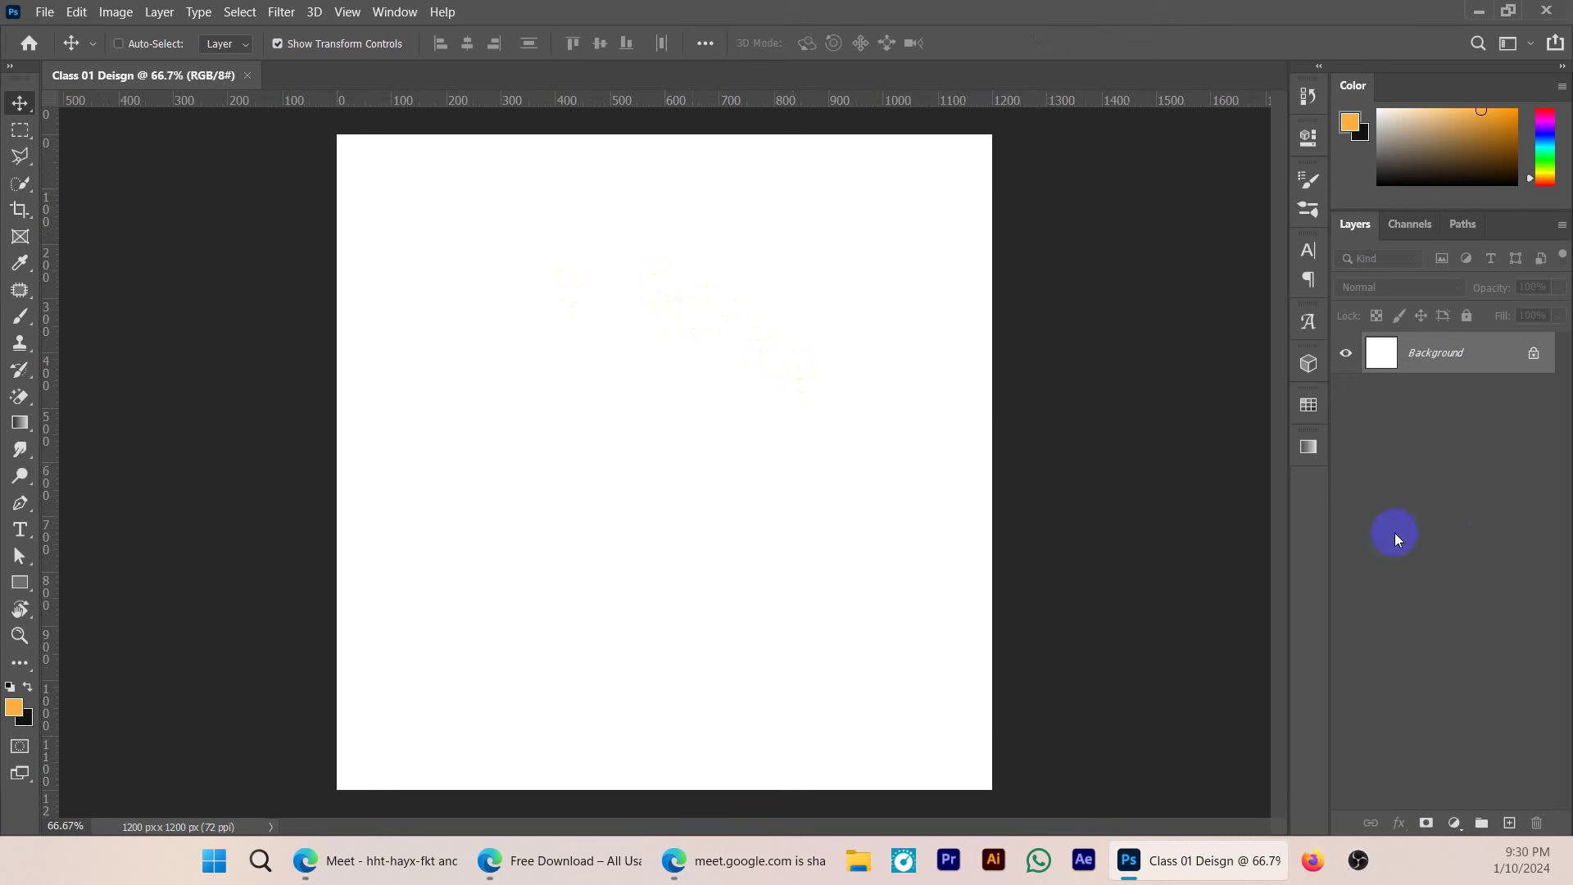
pyautogui.click(604, 333)
pyautogui.click(608, 249)
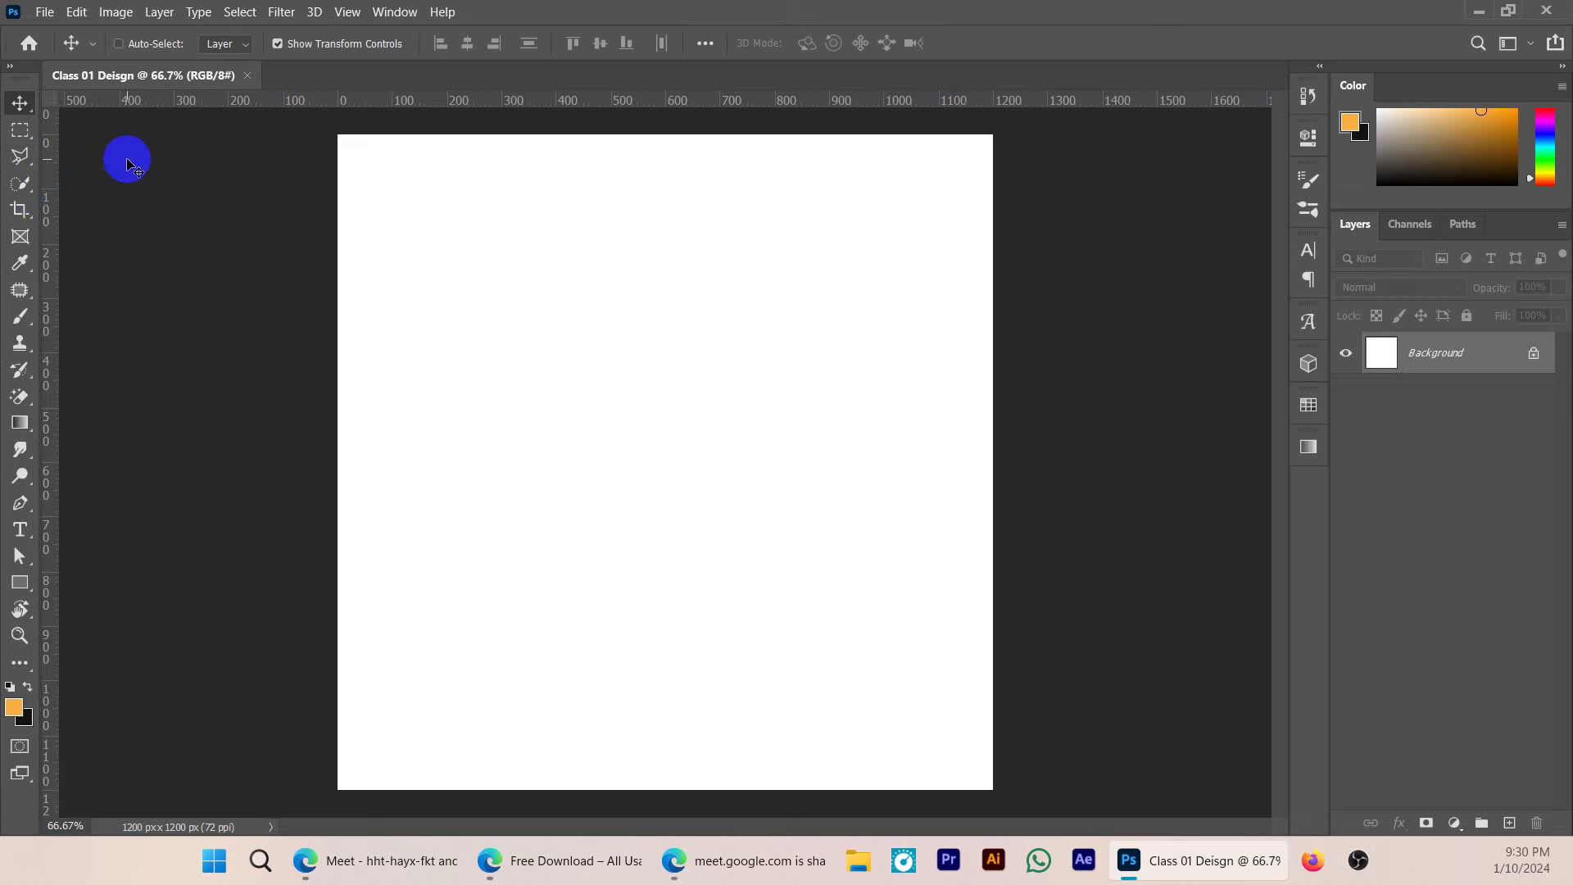
pyautogui.press('super+shift+s')
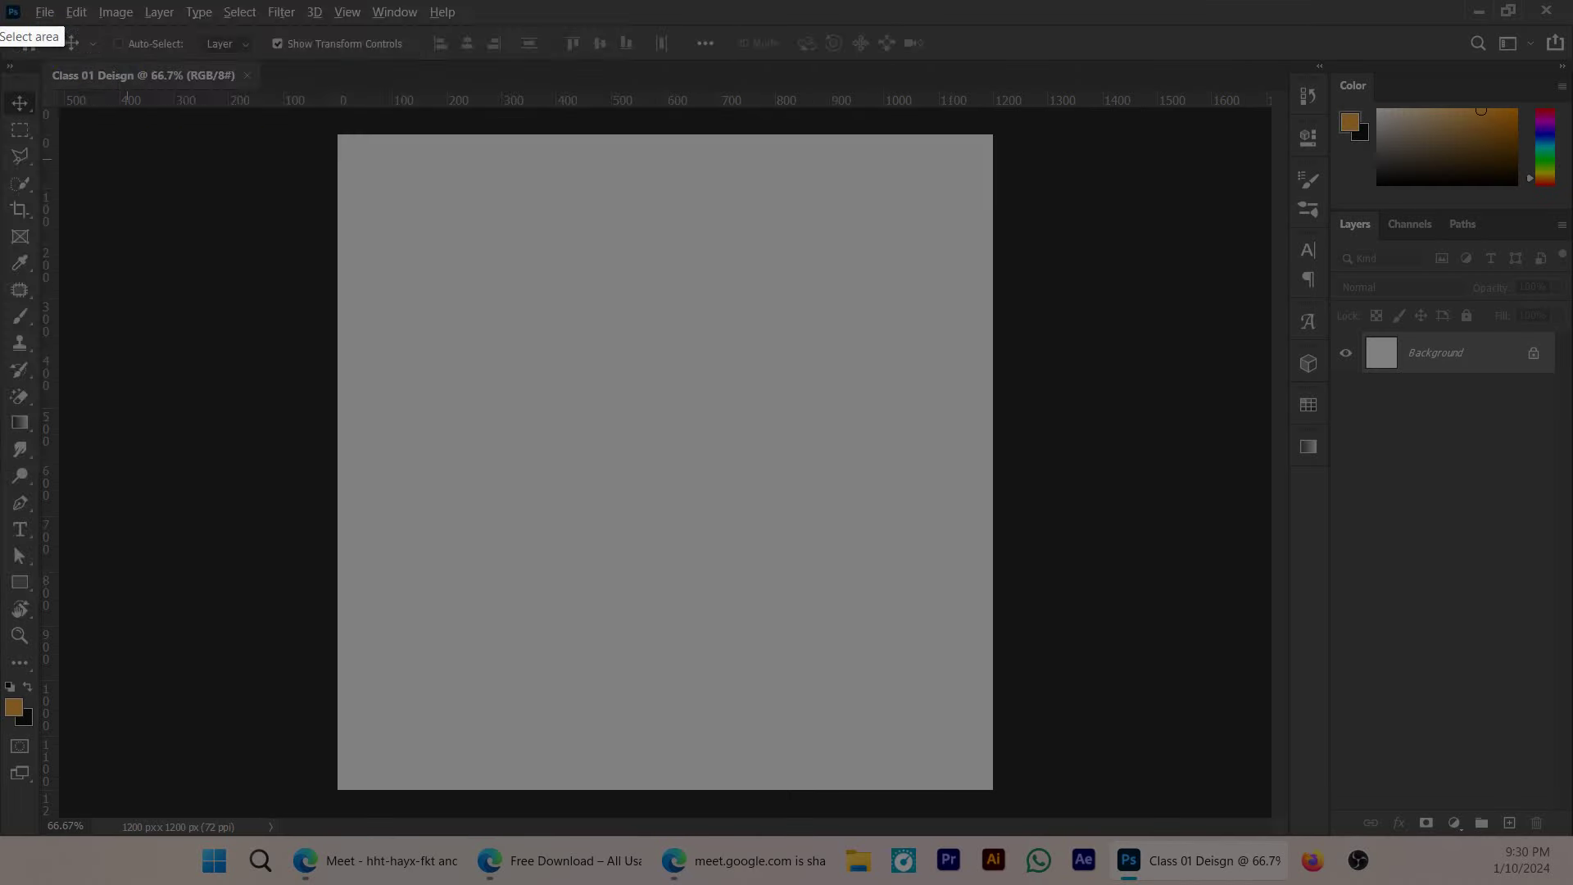
pyautogui.moveTo(2, 2); pyautogui.dragTo(1563, 838)
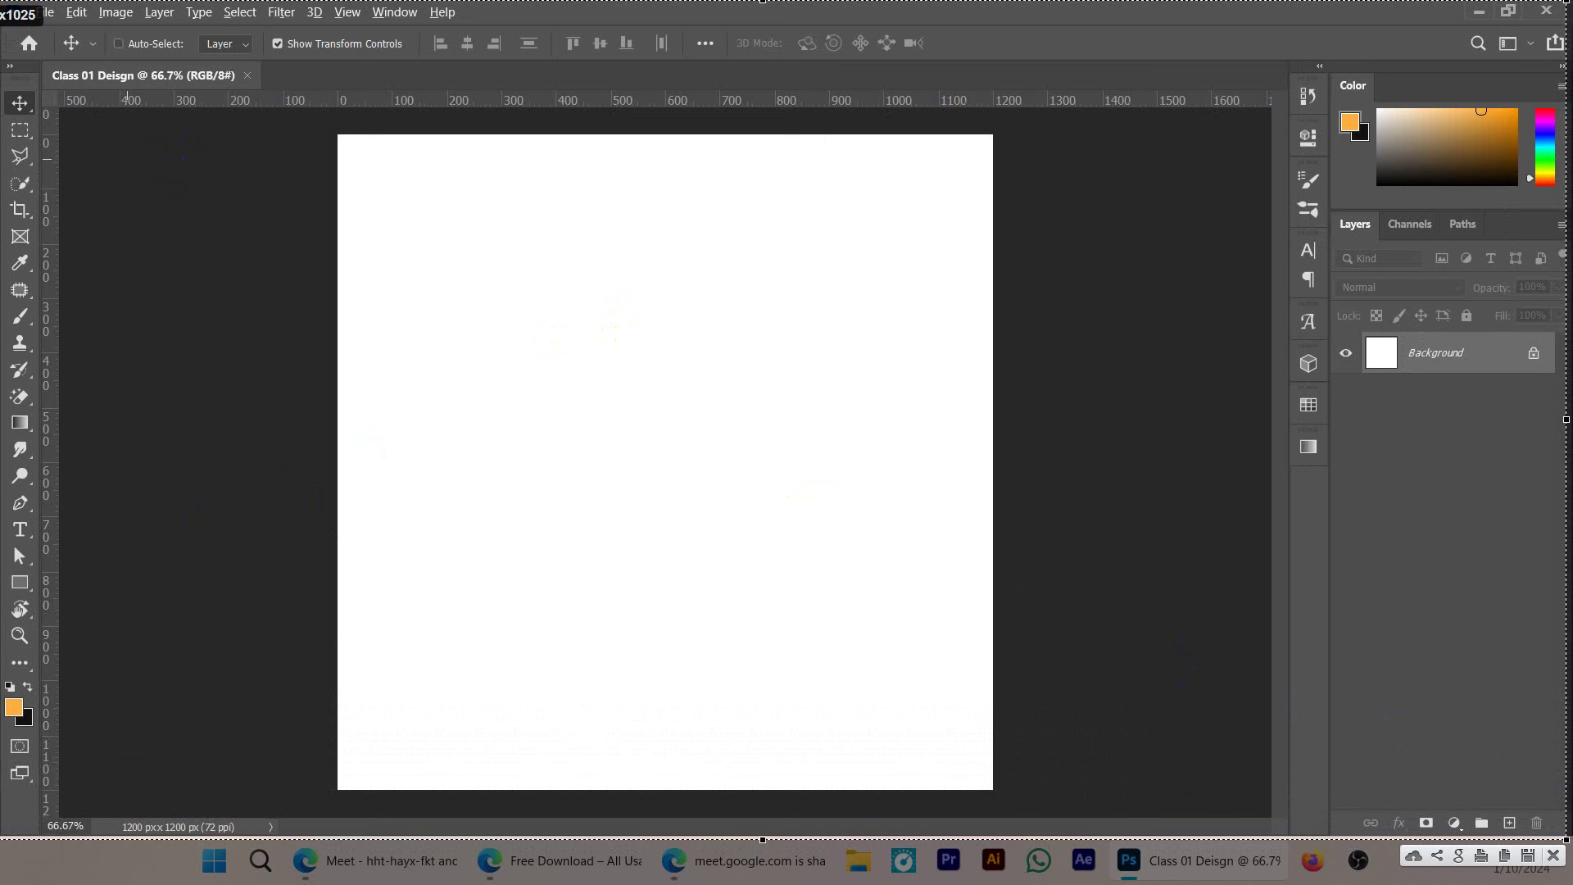
pyautogui.moveTo(3, 419)
pyautogui.mouseDown()
pyautogui.moveTo(60, 418)
pyautogui.moveTo(17, 418)
pyautogui.moveTo(9, 434)
pyautogui.moveTo(4, 422)
pyautogui.mouseUp()
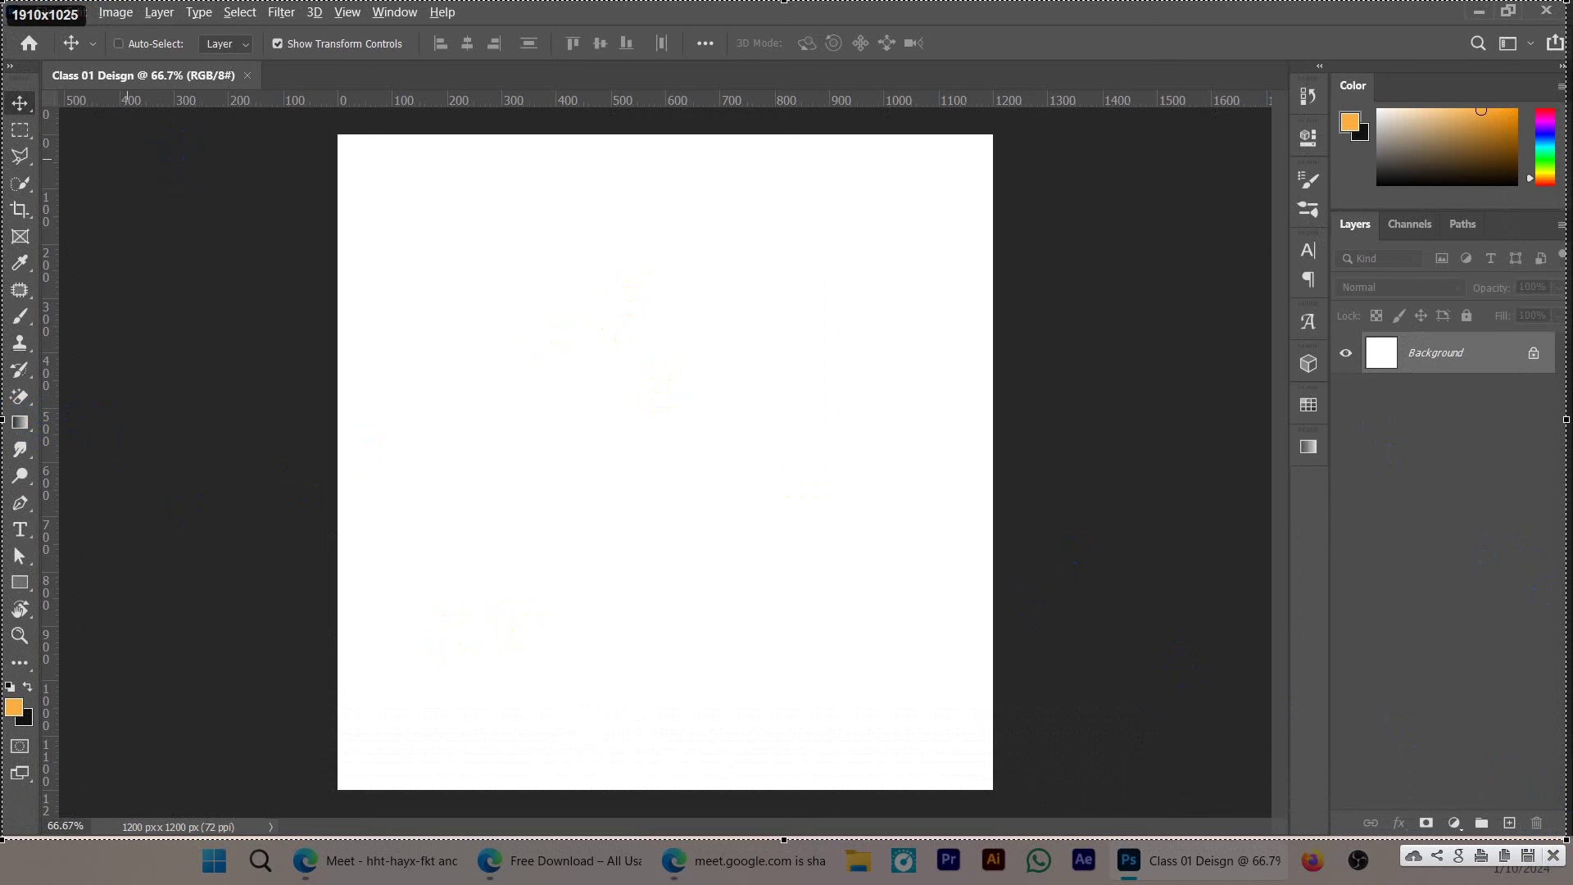
pyautogui.moveTo(40, 64)
pyautogui.mouseDown()
pyautogui.moveTo(15, 171)
pyautogui.moveTo(2, 622)
pyautogui.moveTo(38, 742)
pyautogui.moveTo(7, 811)
pyautogui.mouseUp()
pyautogui.moveTo(281, 252); pyautogui.dragTo(224, 292)
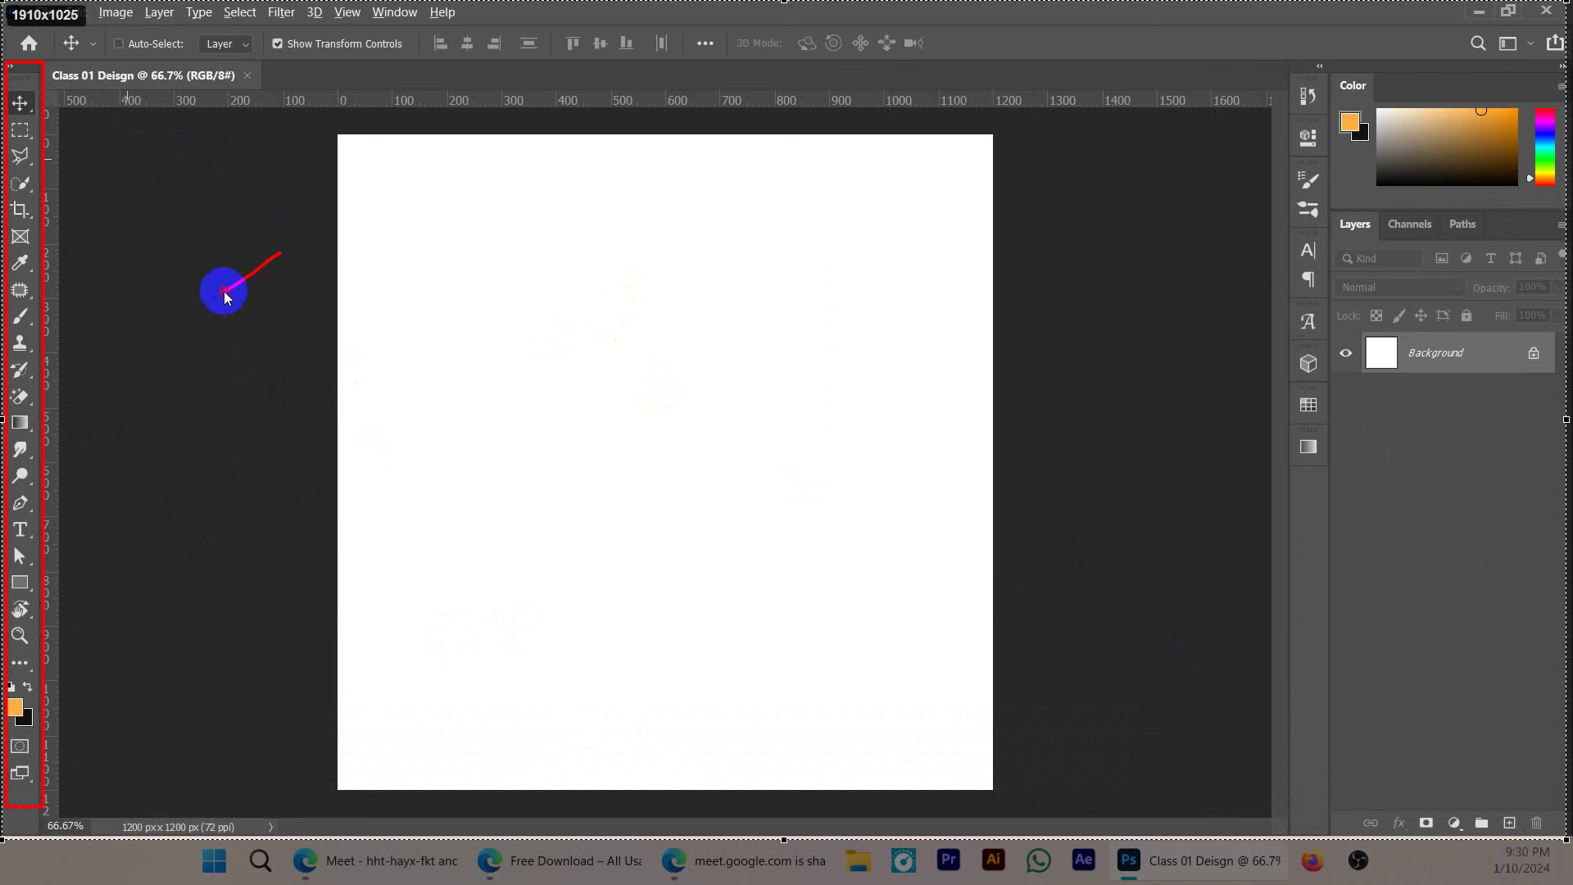
pyautogui.moveTo(56, 323); pyautogui.dragTo(49, 335)
pyautogui.moveTo(53, 234); pyautogui.dragTo(92, 292)
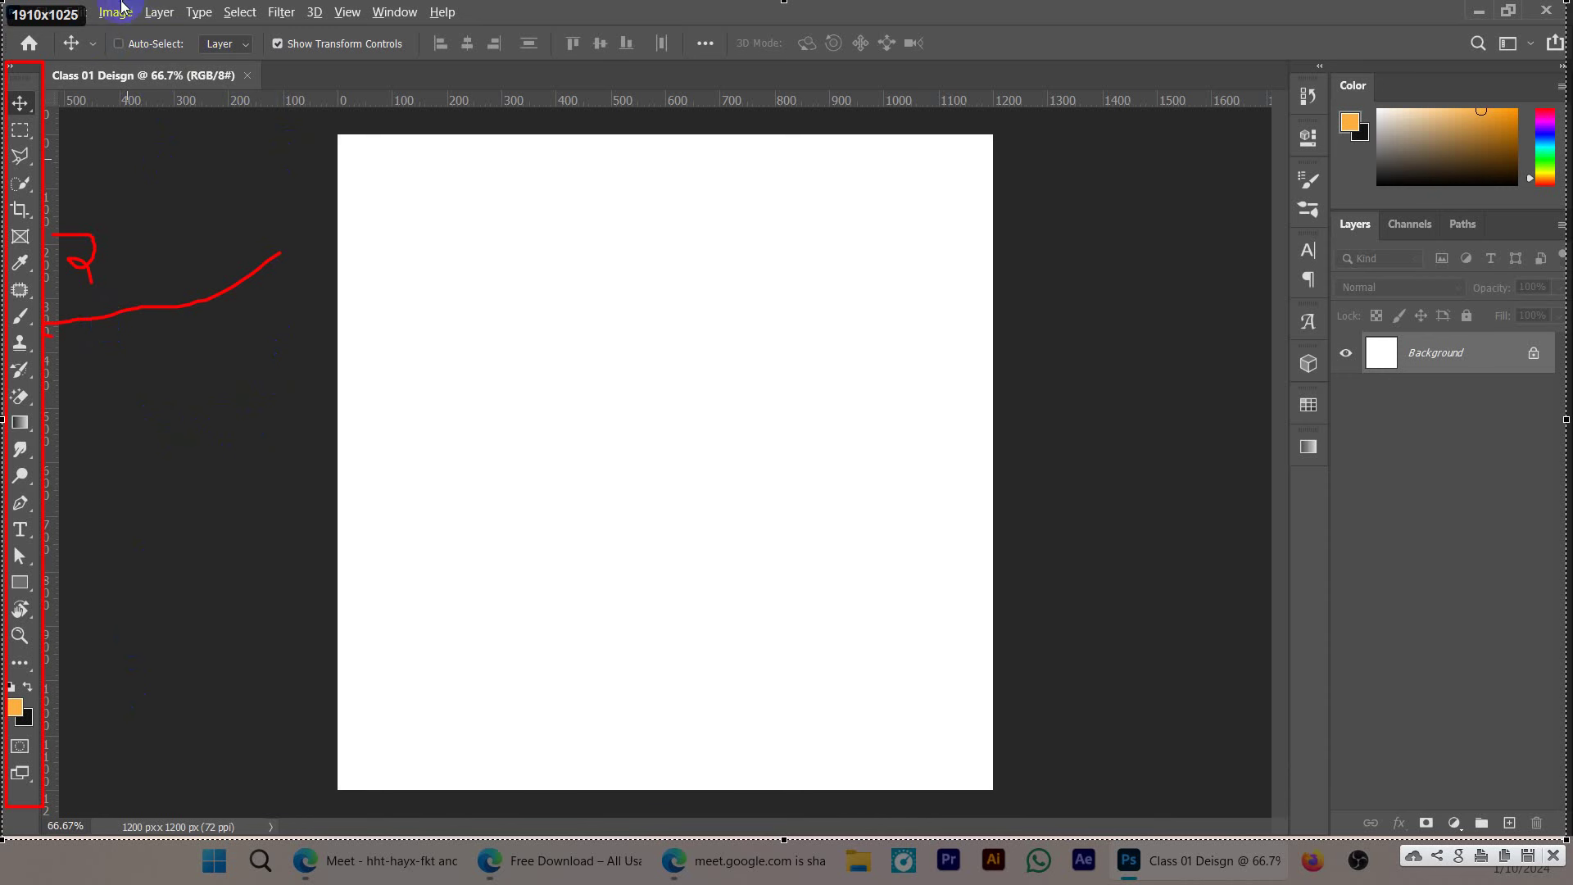
pyautogui.moveTo(31, 4)
pyautogui.mouseDown()
pyautogui.moveTo(45, 25)
pyautogui.moveTo(397, 28)
pyautogui.moveTo(457, 7)
pyautogui.mouseUp()
pyautogui.moveTo(811, 21)
pyautogui.mouseDown()
pyautogui.moveTo(457, 24)
pyautogui.moveTo(752, 63)
pyautogui.moveTo(474, 28)
pyautogui.moveTo(316, 35)
pyautogui.moveTo(326, 161)
pyautogui.moveTo(307, 44)
pyautogui.moveTo(356, 111)
pyautogui.moveTo(309, 17)
pyautogui.moveTo(373, 88)
pyautogui.mouseUp()
pyautogui.moveTo(829, 101)
pyautogui.mouseDown()
pyautogui.moveTo(1037, 122)
pyautogui.moveTo(983, 79)
pyautogui.mouseUp()
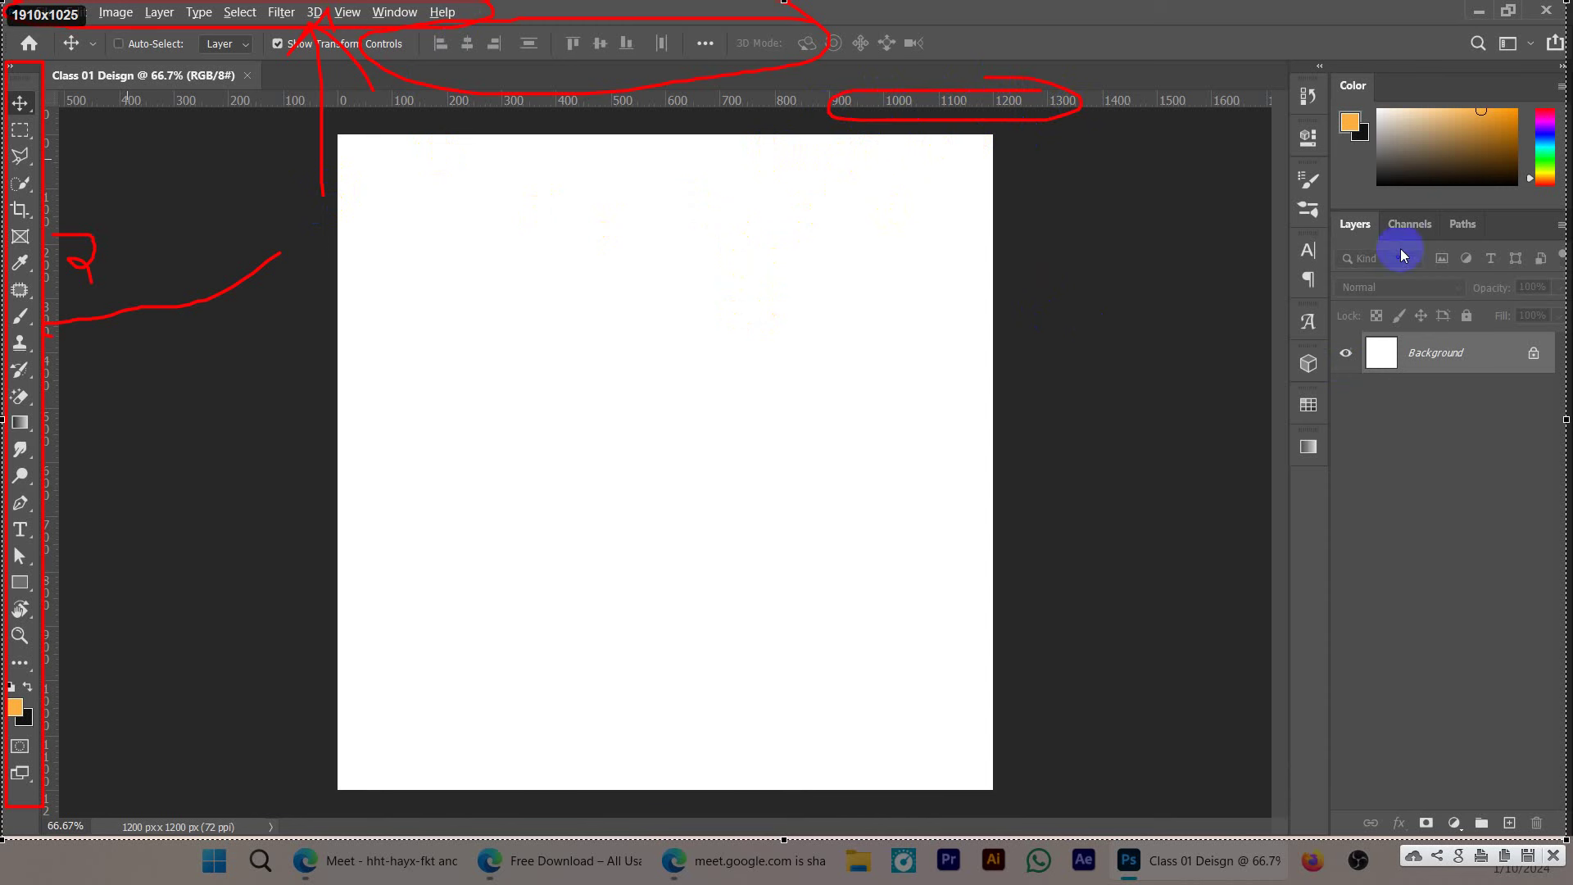
pyautogui.moveTo(1415, 45)
pyautogui.mouseDown()
pyautogui.moveTo(1292, 59)
pyautogui.moveTo(1246, 456)
pyautogui.moveTo(1273, 707)
pyautogui.moveTo(1417, 799)
pyautogui.moveTo(1569, 695)
pyautogui.moveTo(1569, 177)
pyautogui.moveTo(1523, 70)
pyautogui.moveTo(1377, 52)
pyautogui.mouseUp()
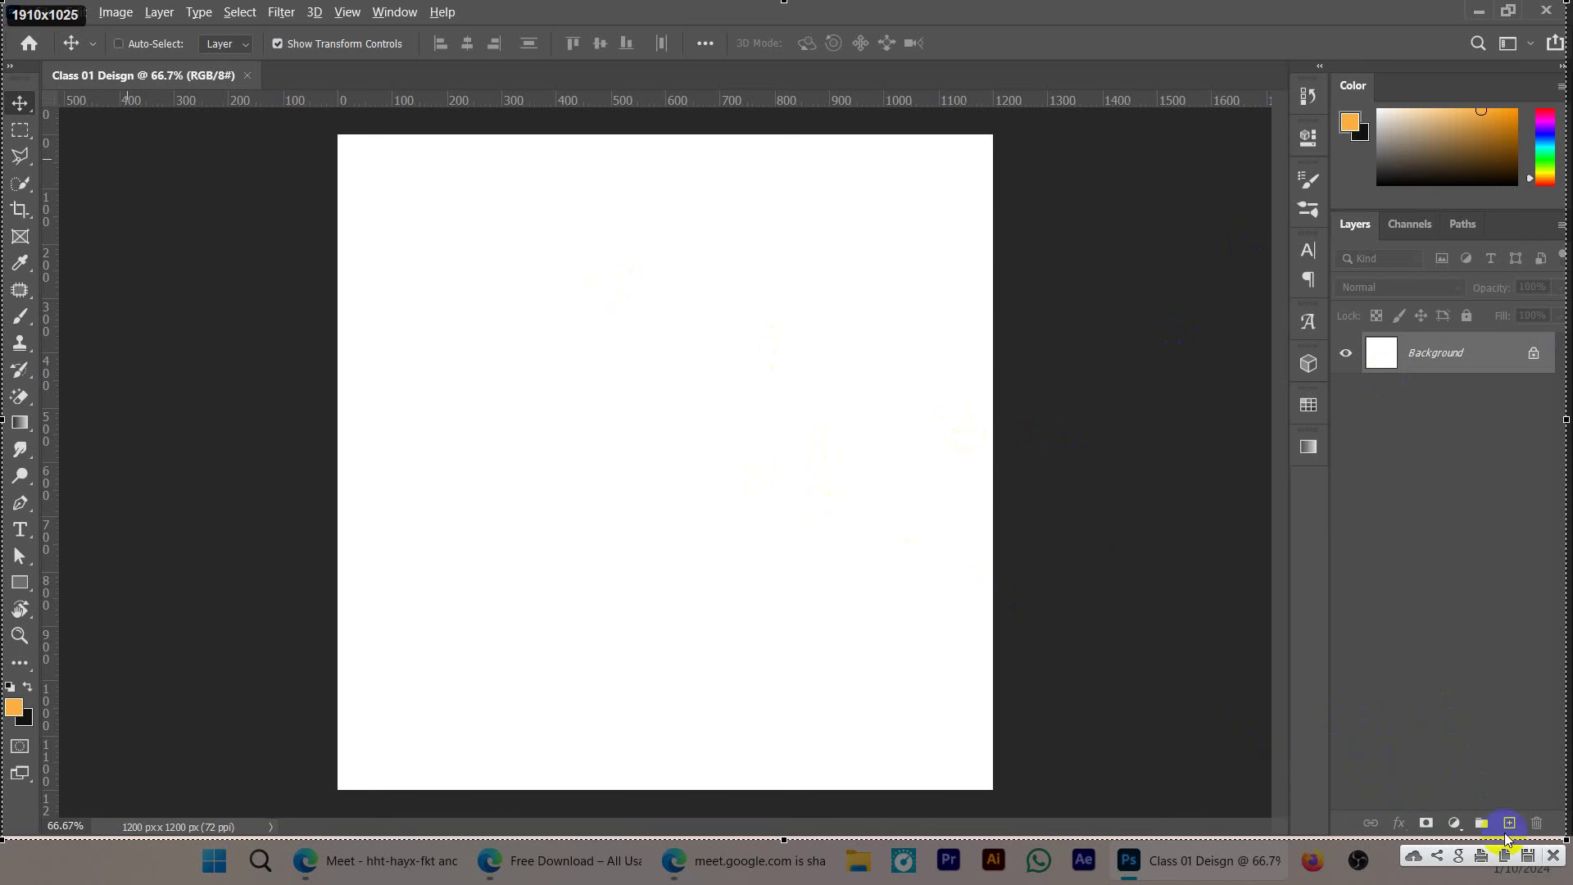
pyautogui.click(1553, 854)
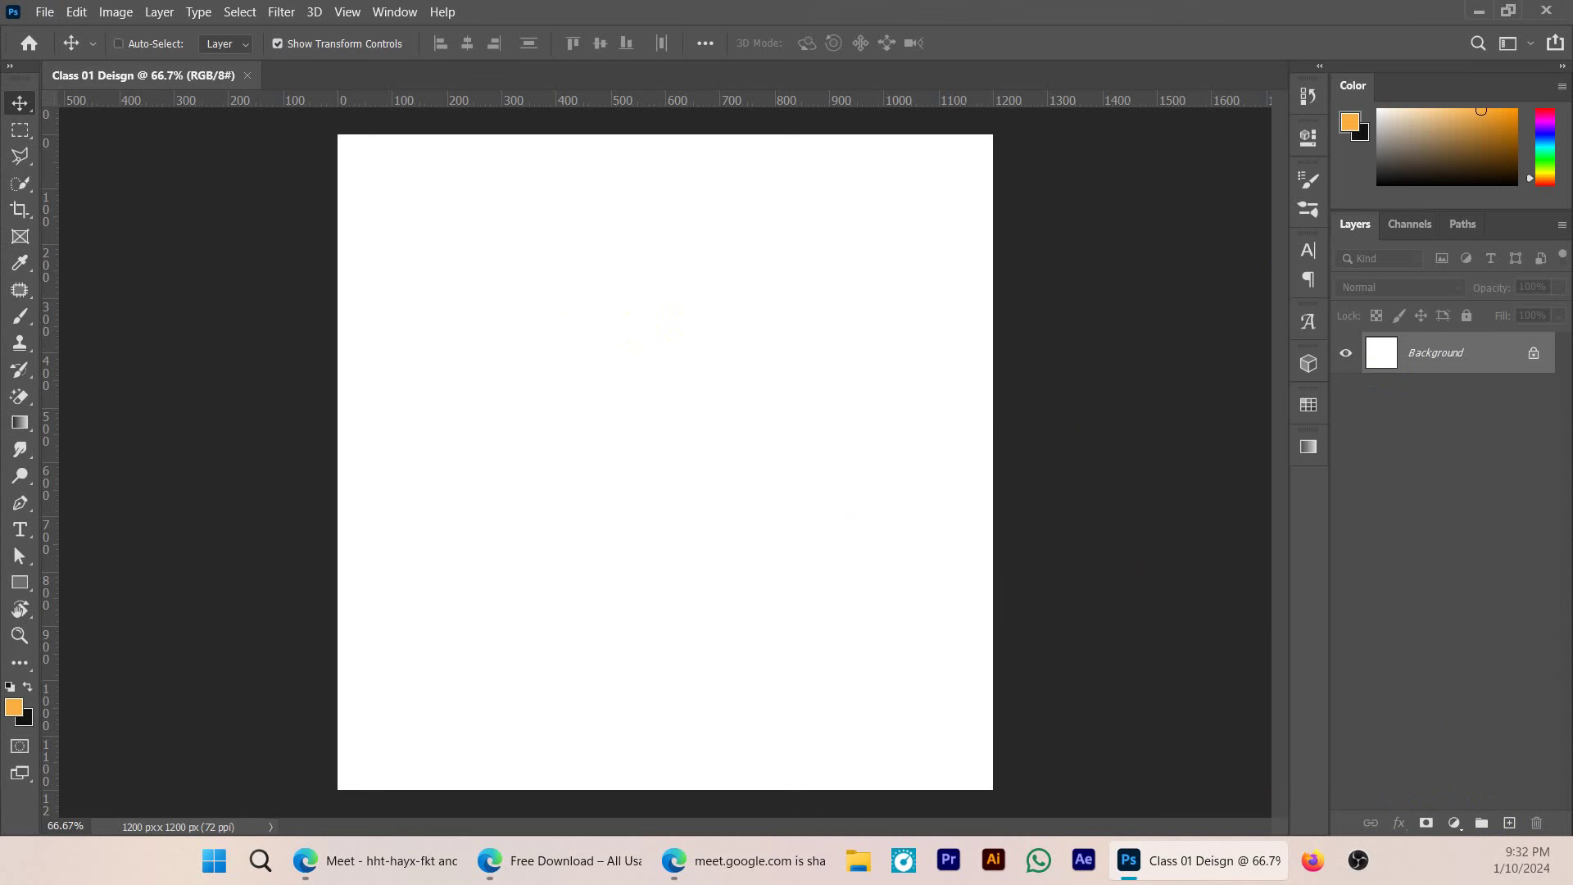
pyautogui.hotkey('alt', 'Tab')
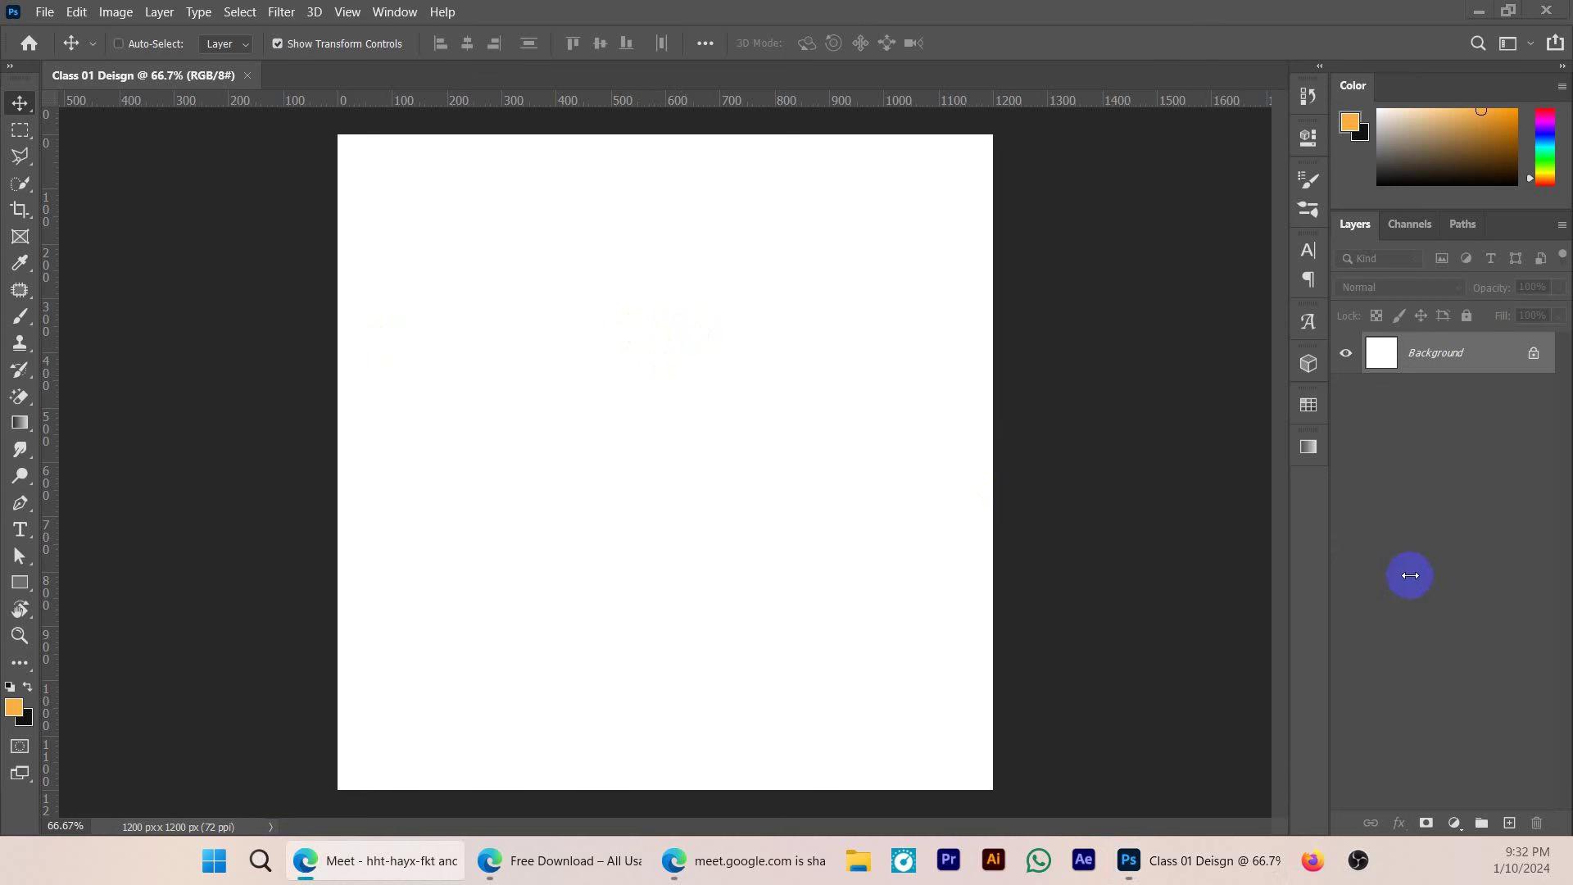
pyautogui.click(1461, 534)
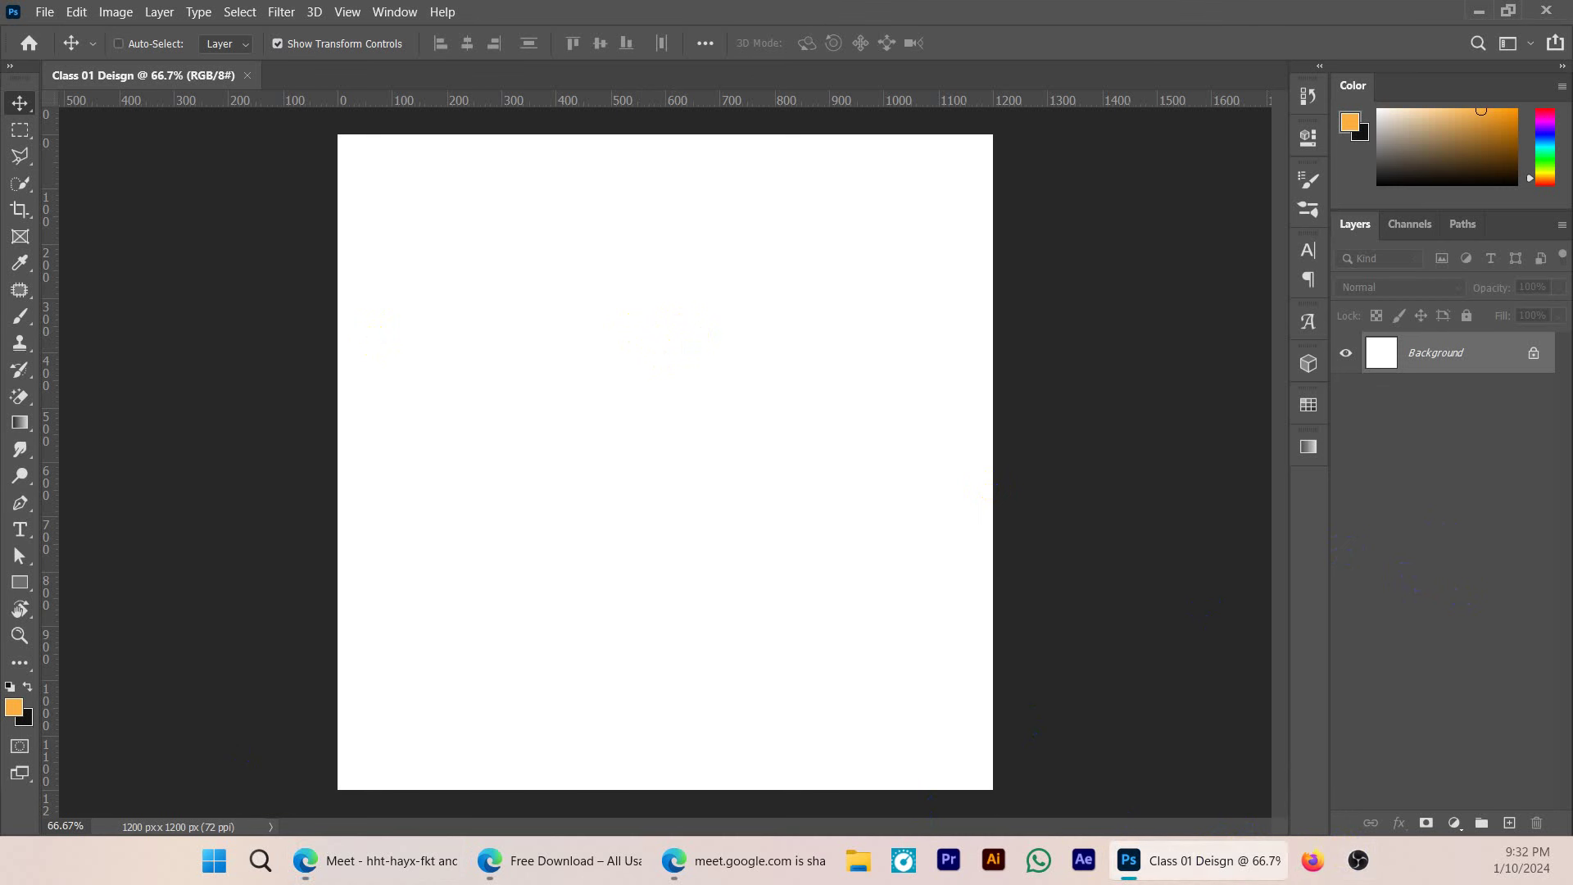
pyautogui.click(1196, 860)
pyautogui.click(1196, 860)
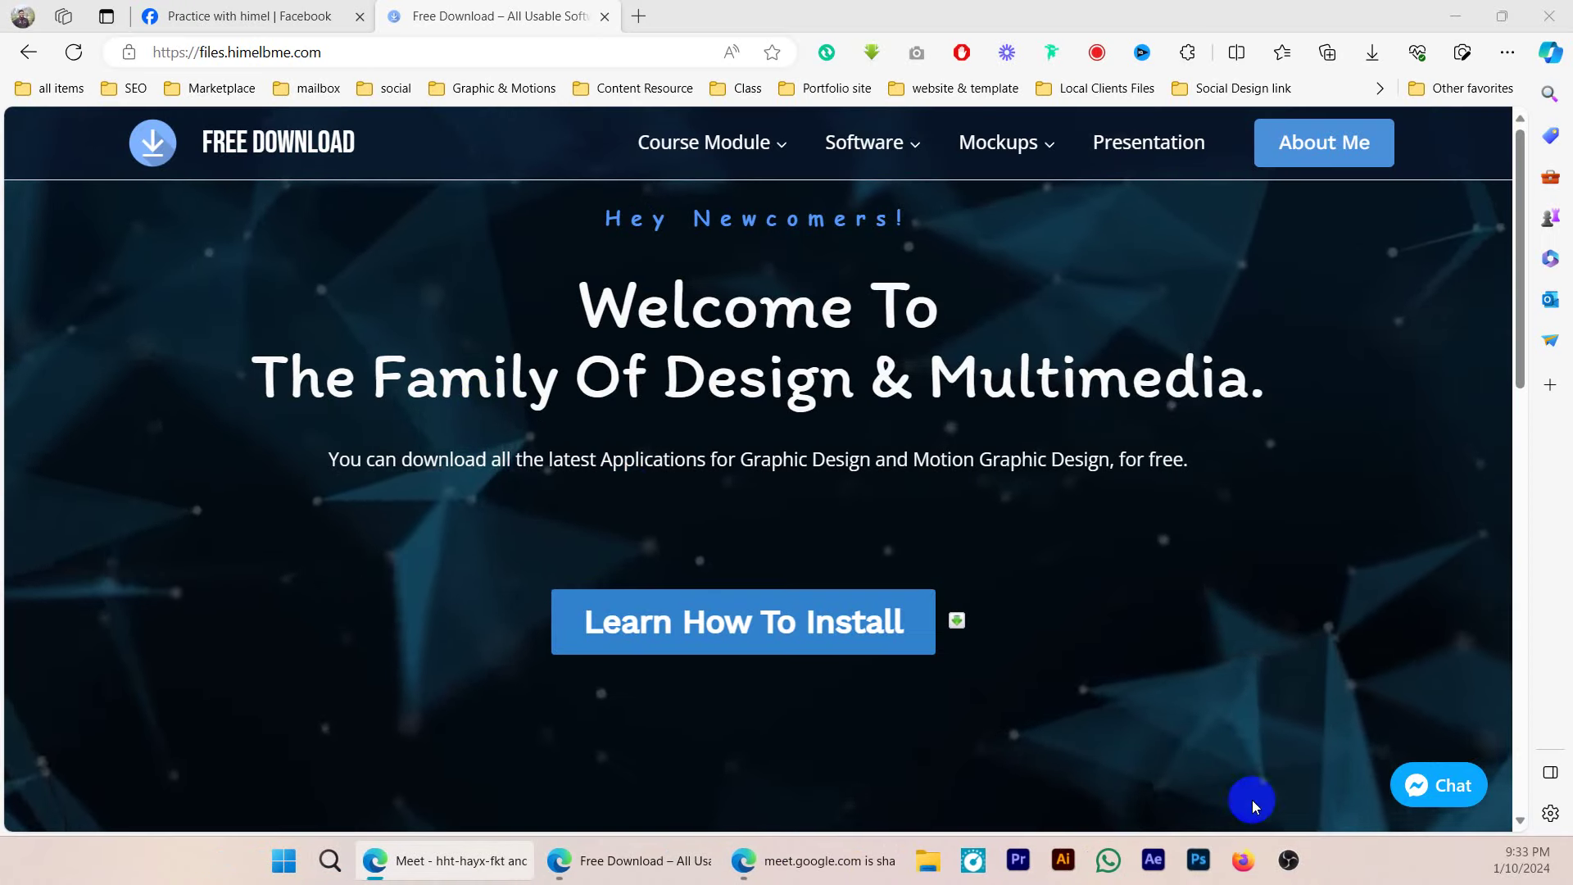
# - Search the Start menu's installed apps for '2023', then close the search panel
pyautogui.click(1201, 860)
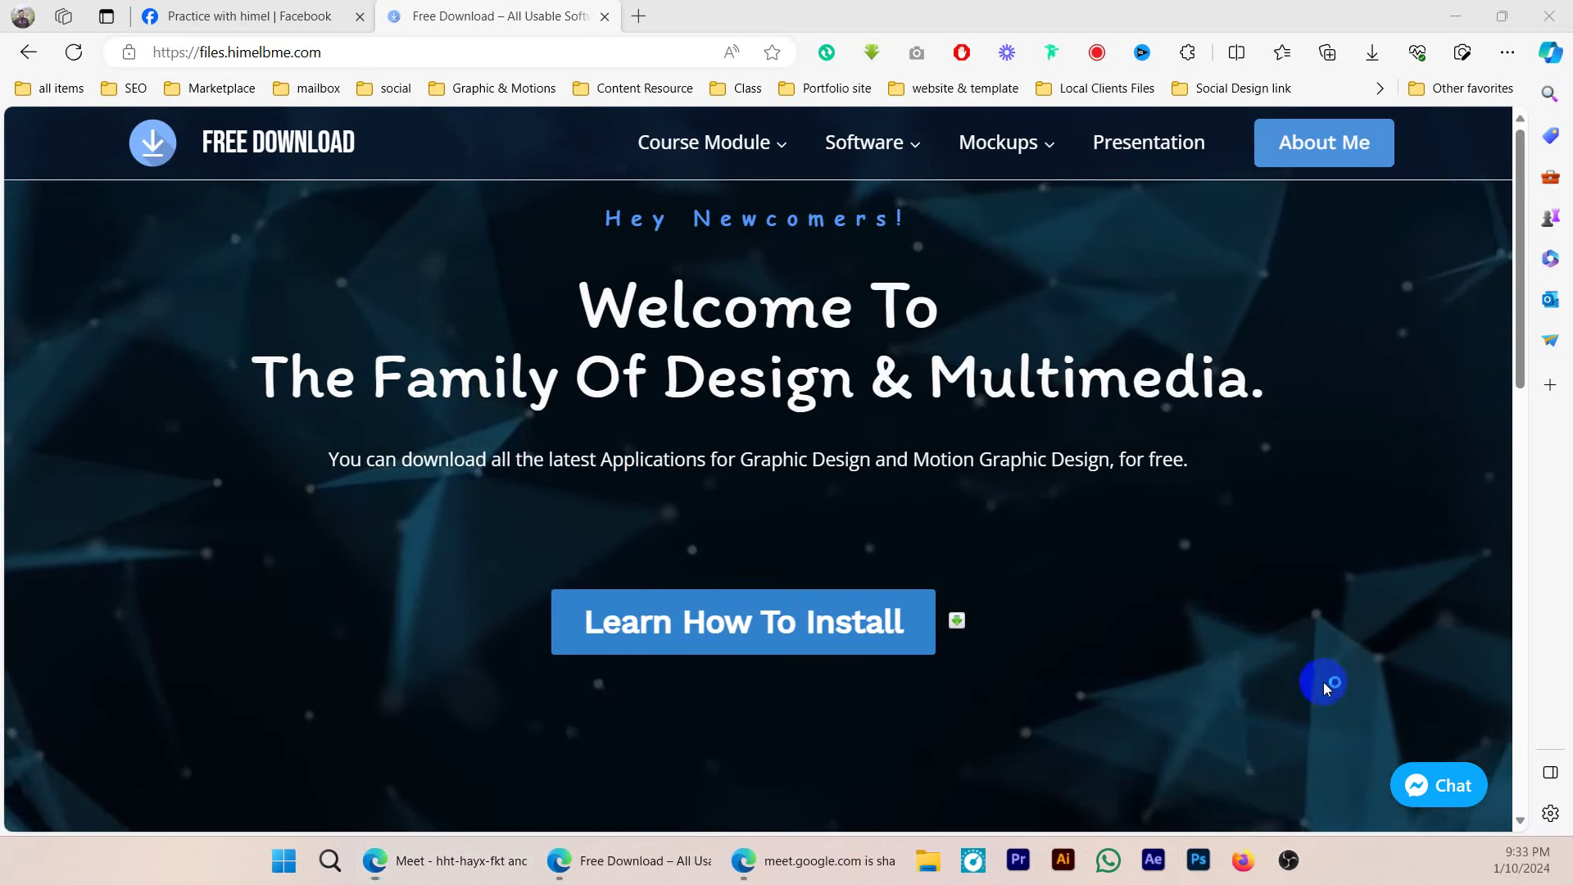
pyautogui.click(679, 5)
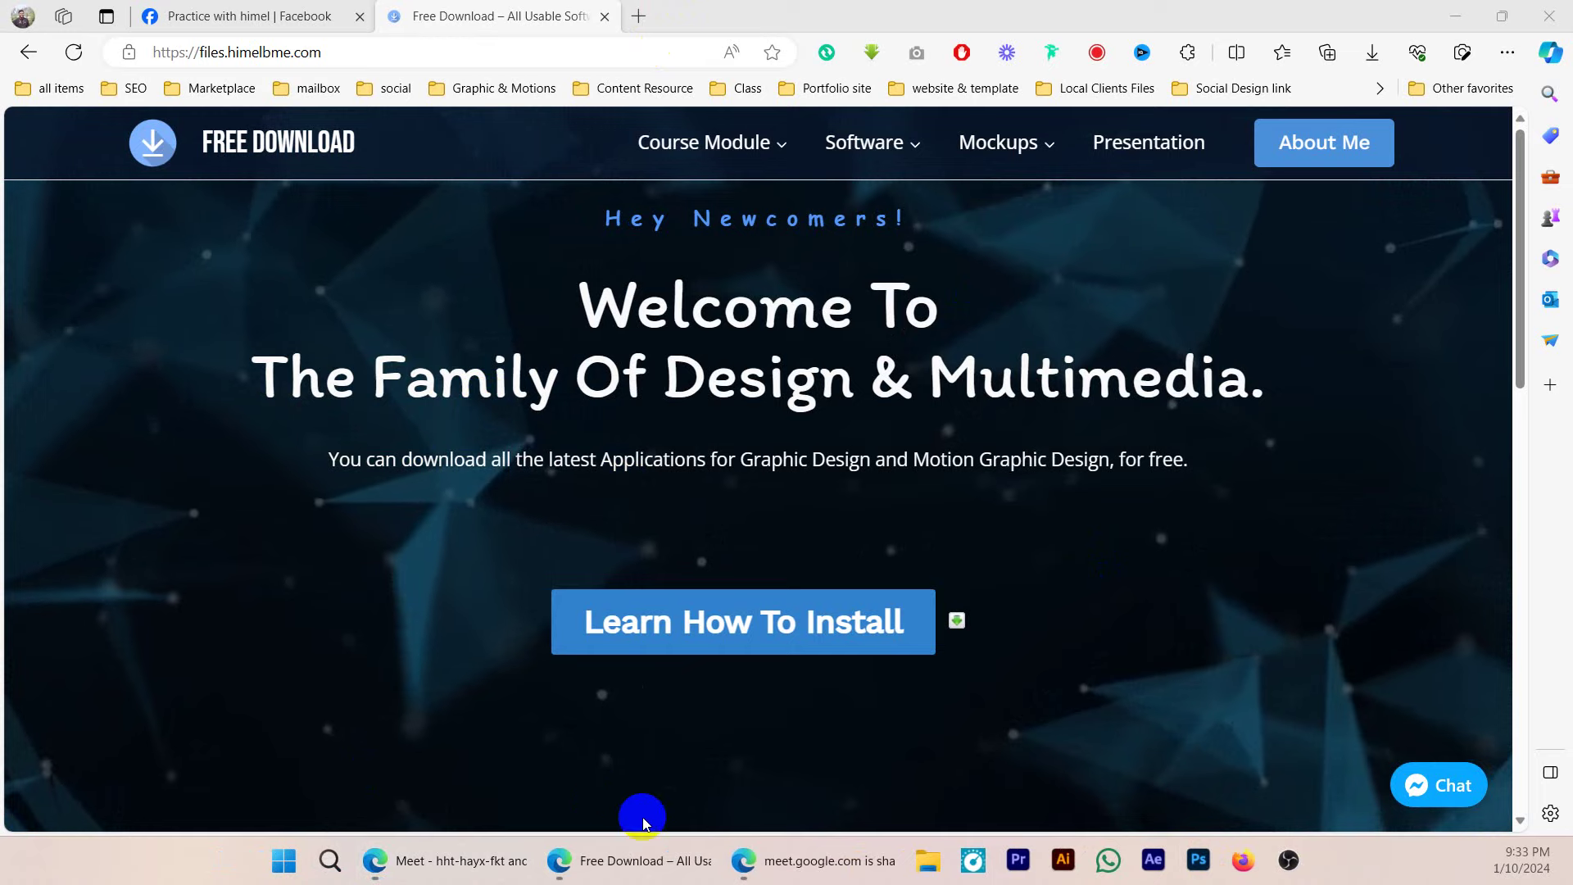
pyautogui.click(330, 861)
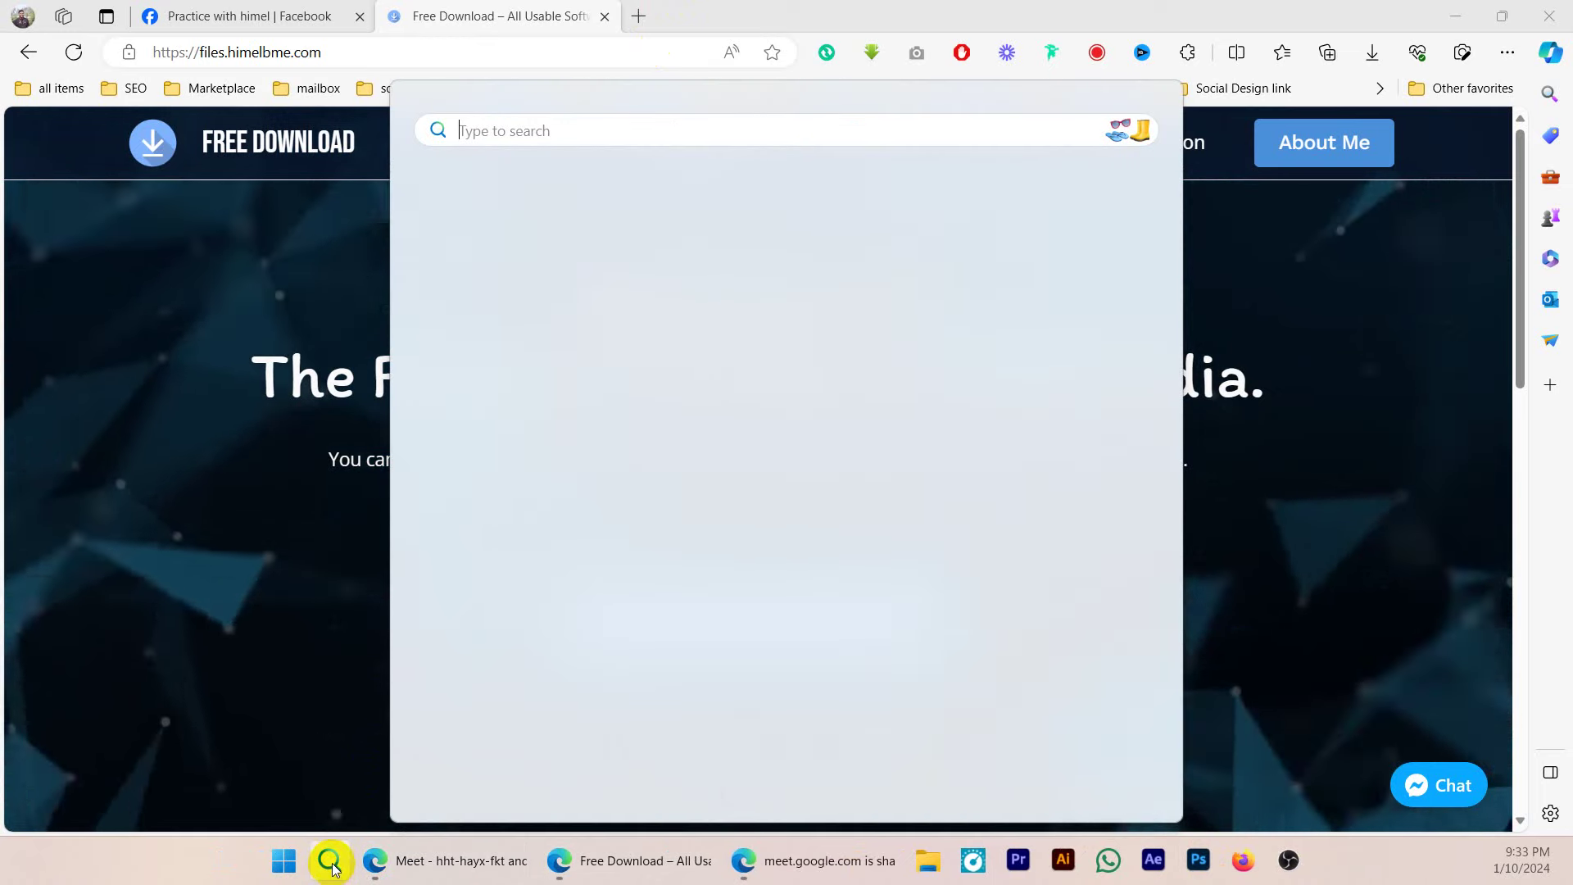
pyautogui.click(310, 875)
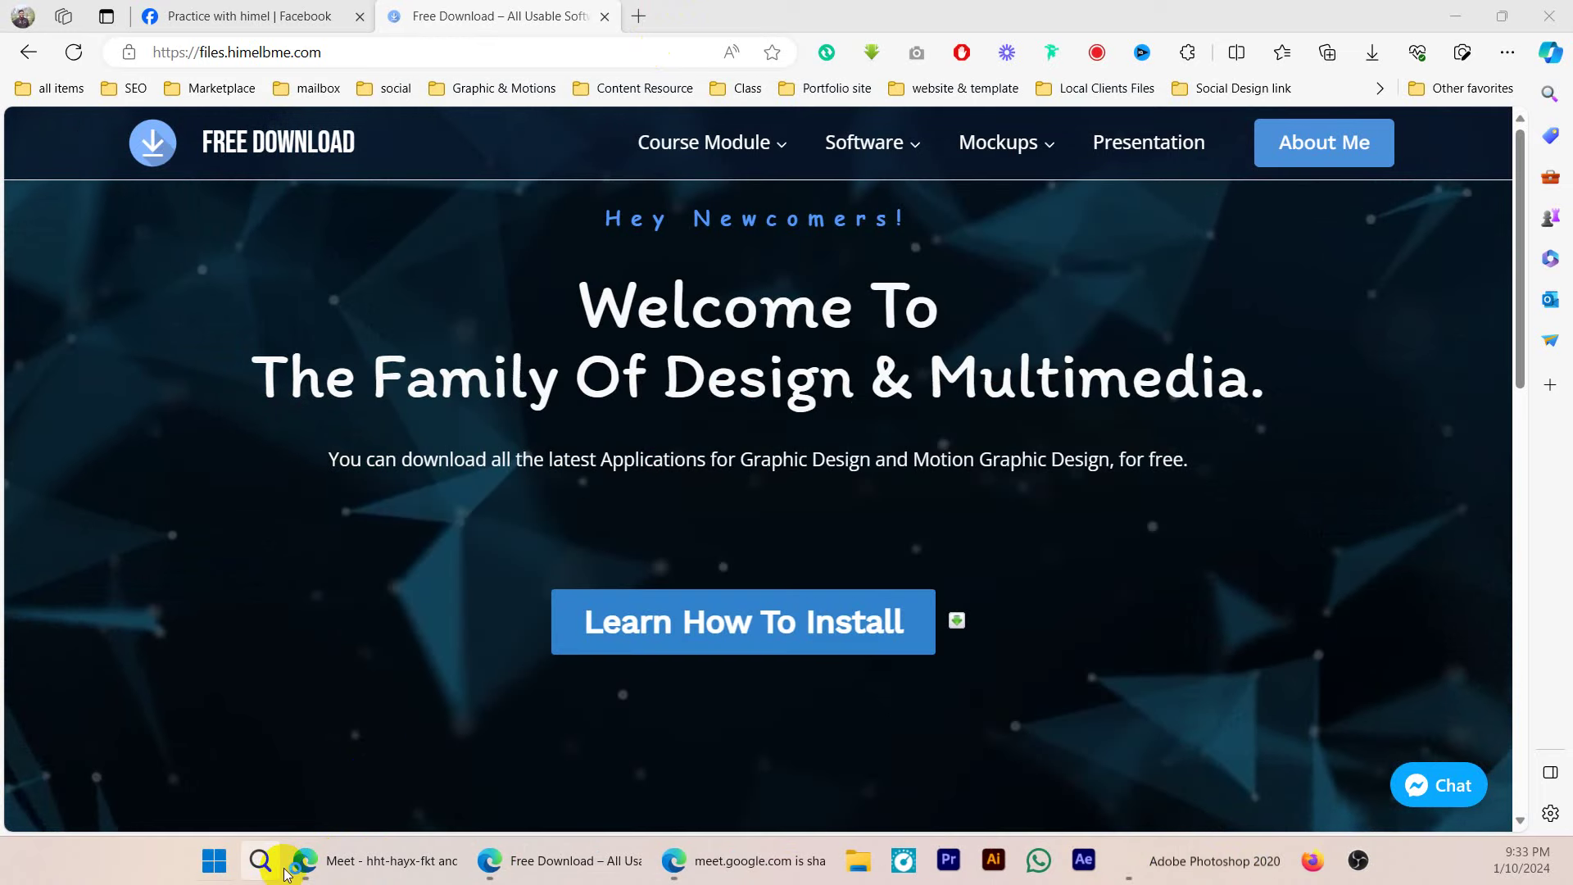
pyautogui.click(214, 860)
pyautogui.scroll(-1, 754, 467)
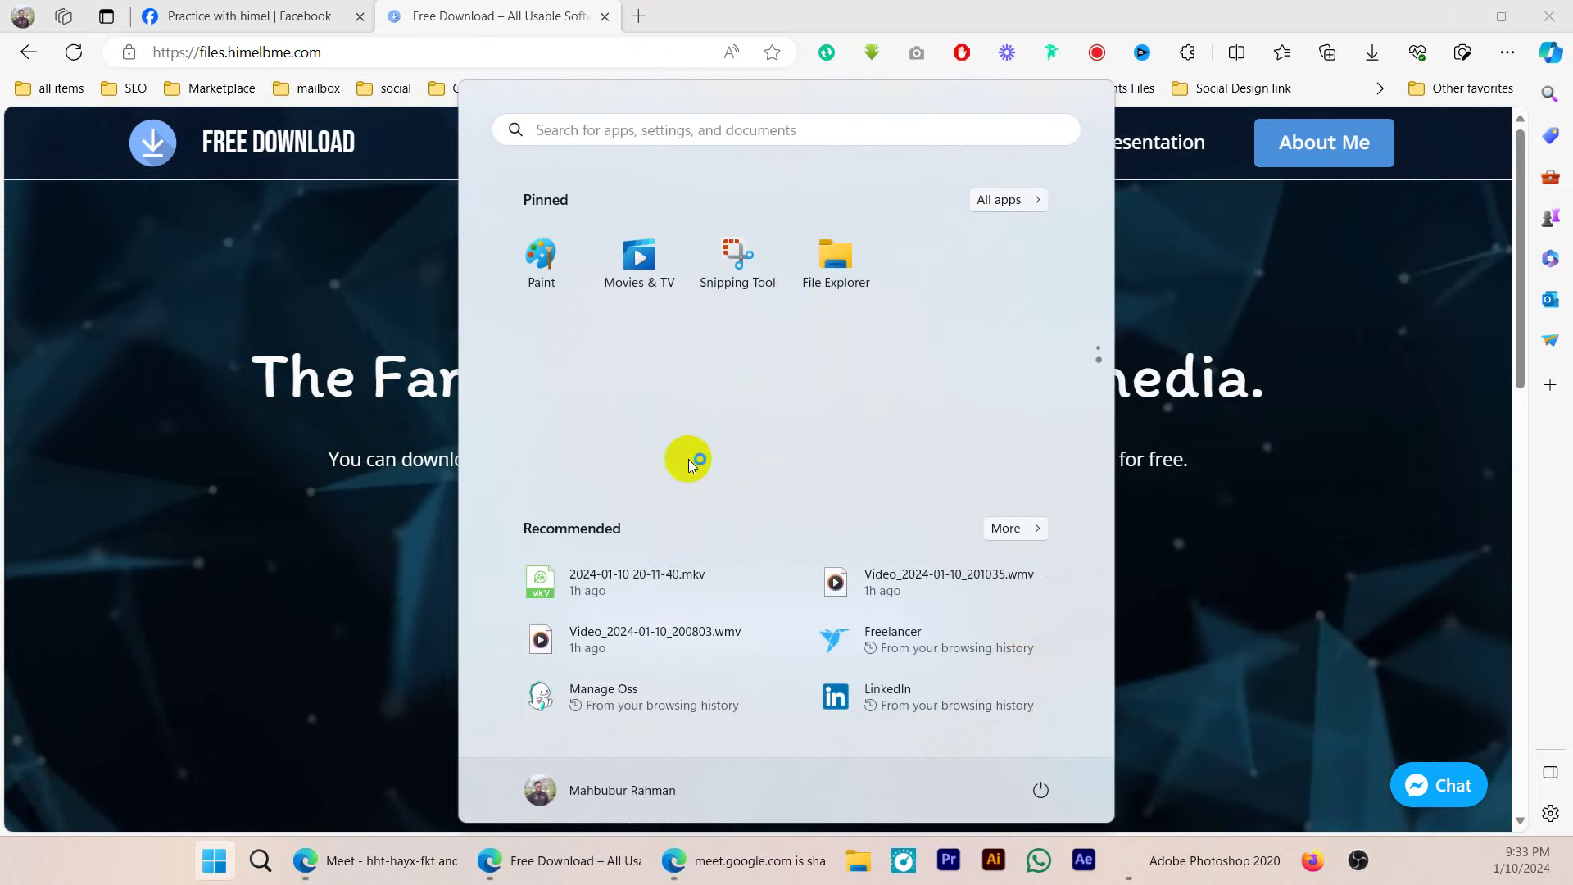
pyautogui.scroll(1, 635, 271)
pyautogui.click(611, 130)
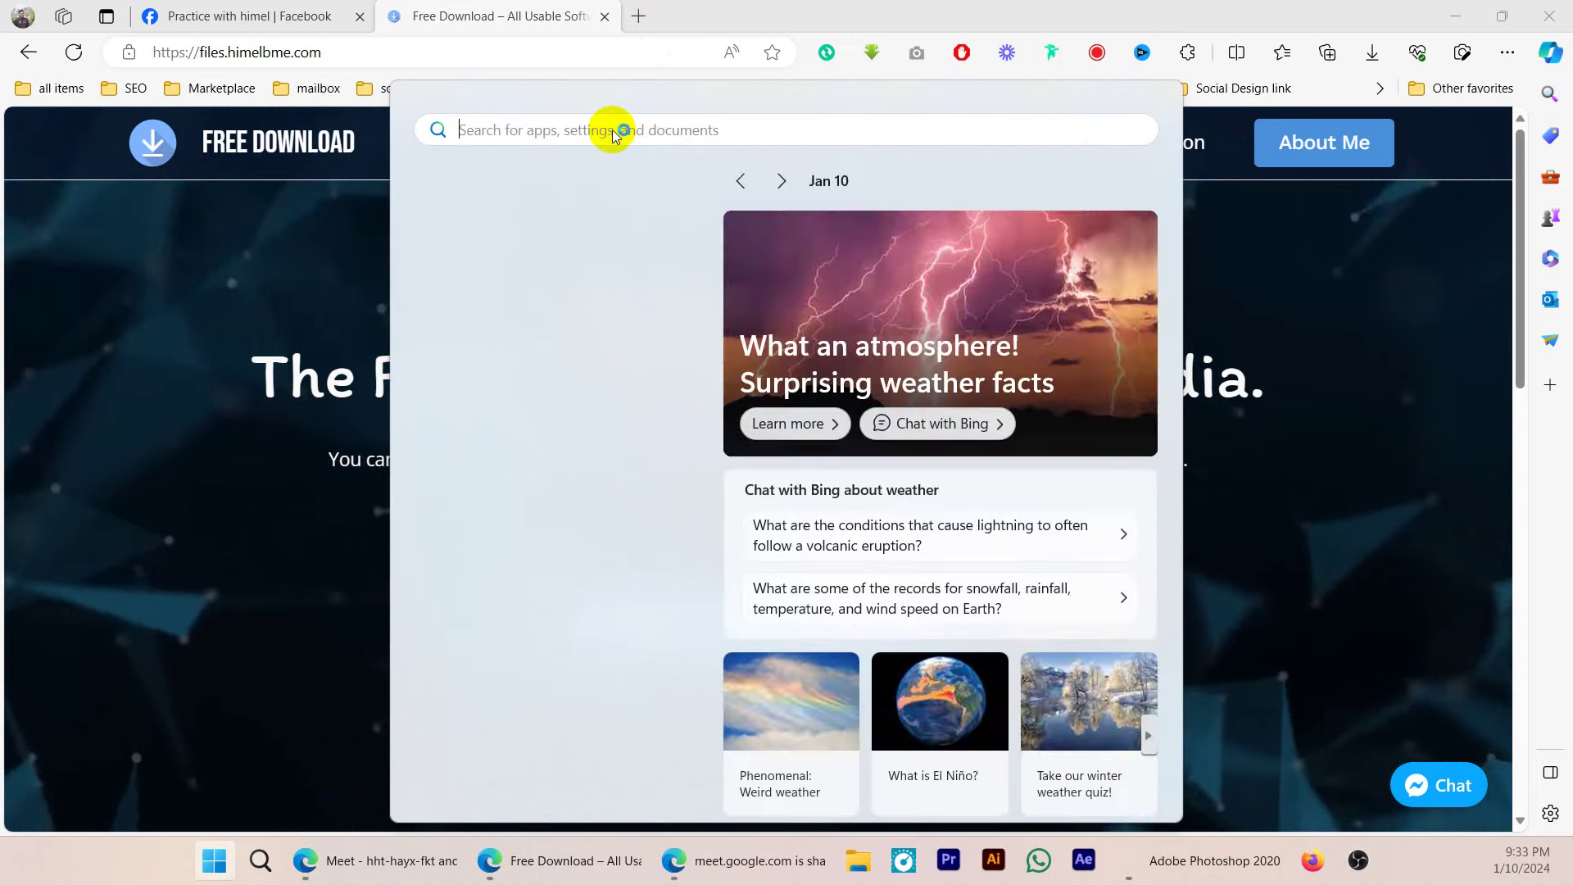
pyautogui.write('2023')
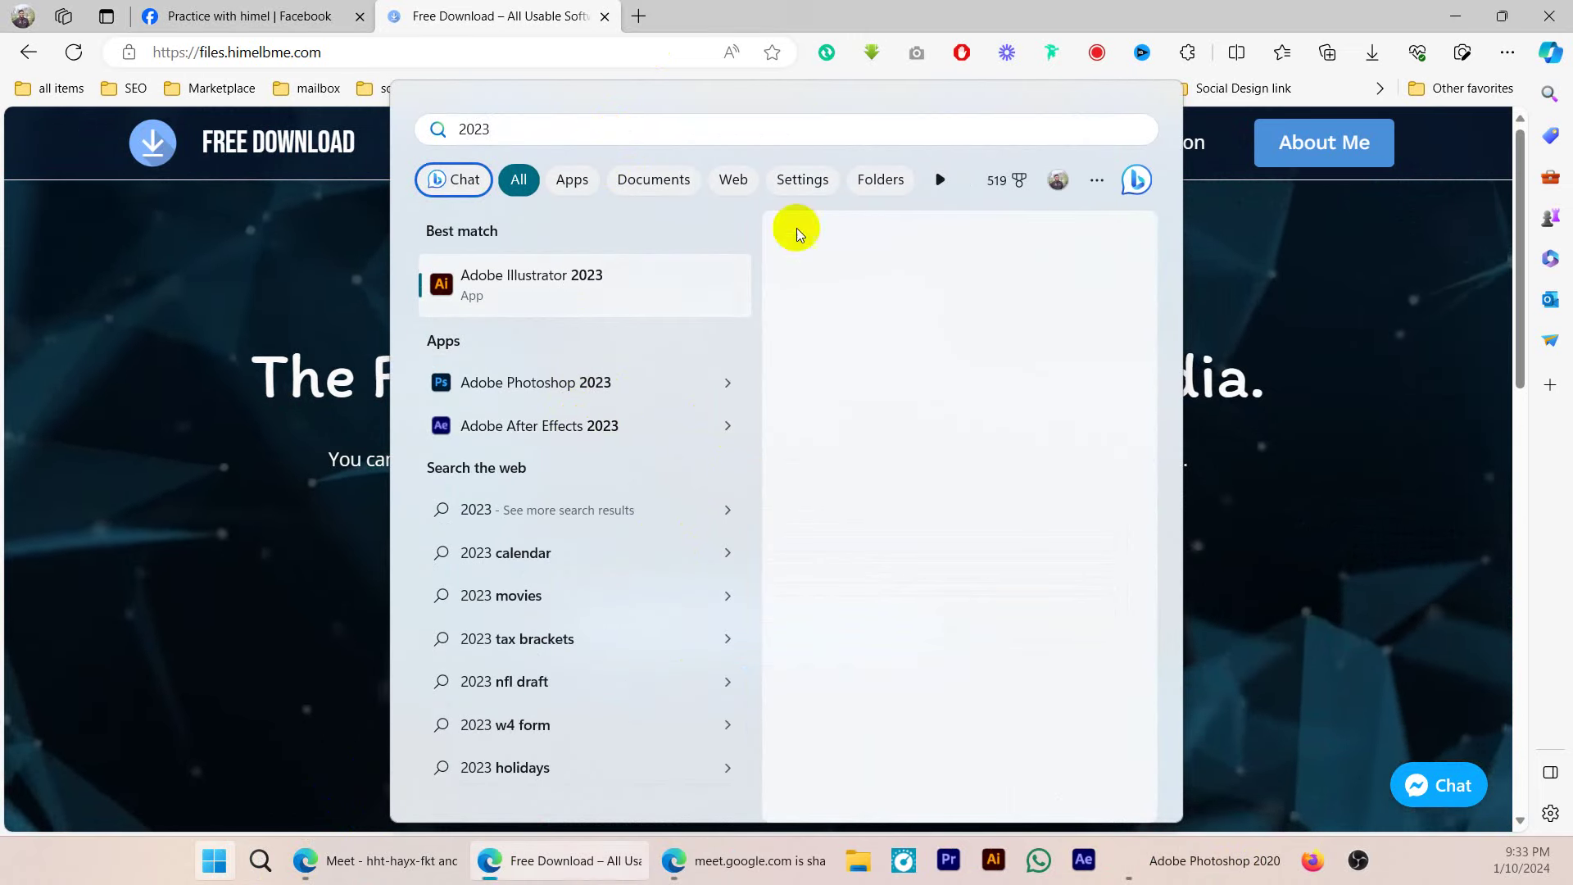
pyautogui.press('Escape')
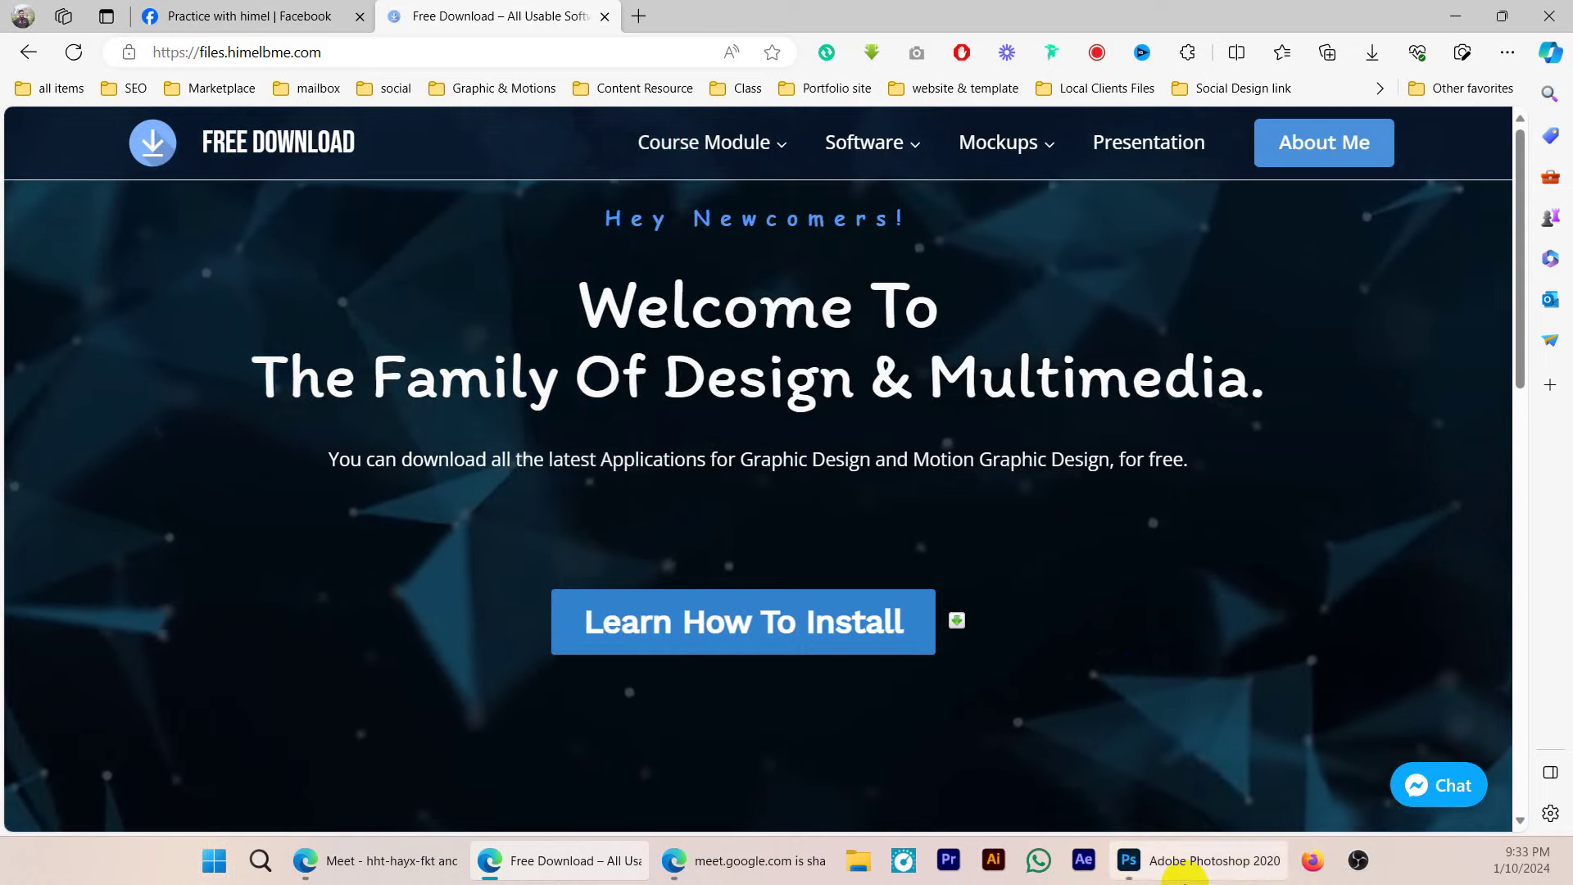
# - Close the Free Download tab and the Messenger chat, then return to Photoshop's New Document dialog
pyautogui.moveTo(1184, 875)
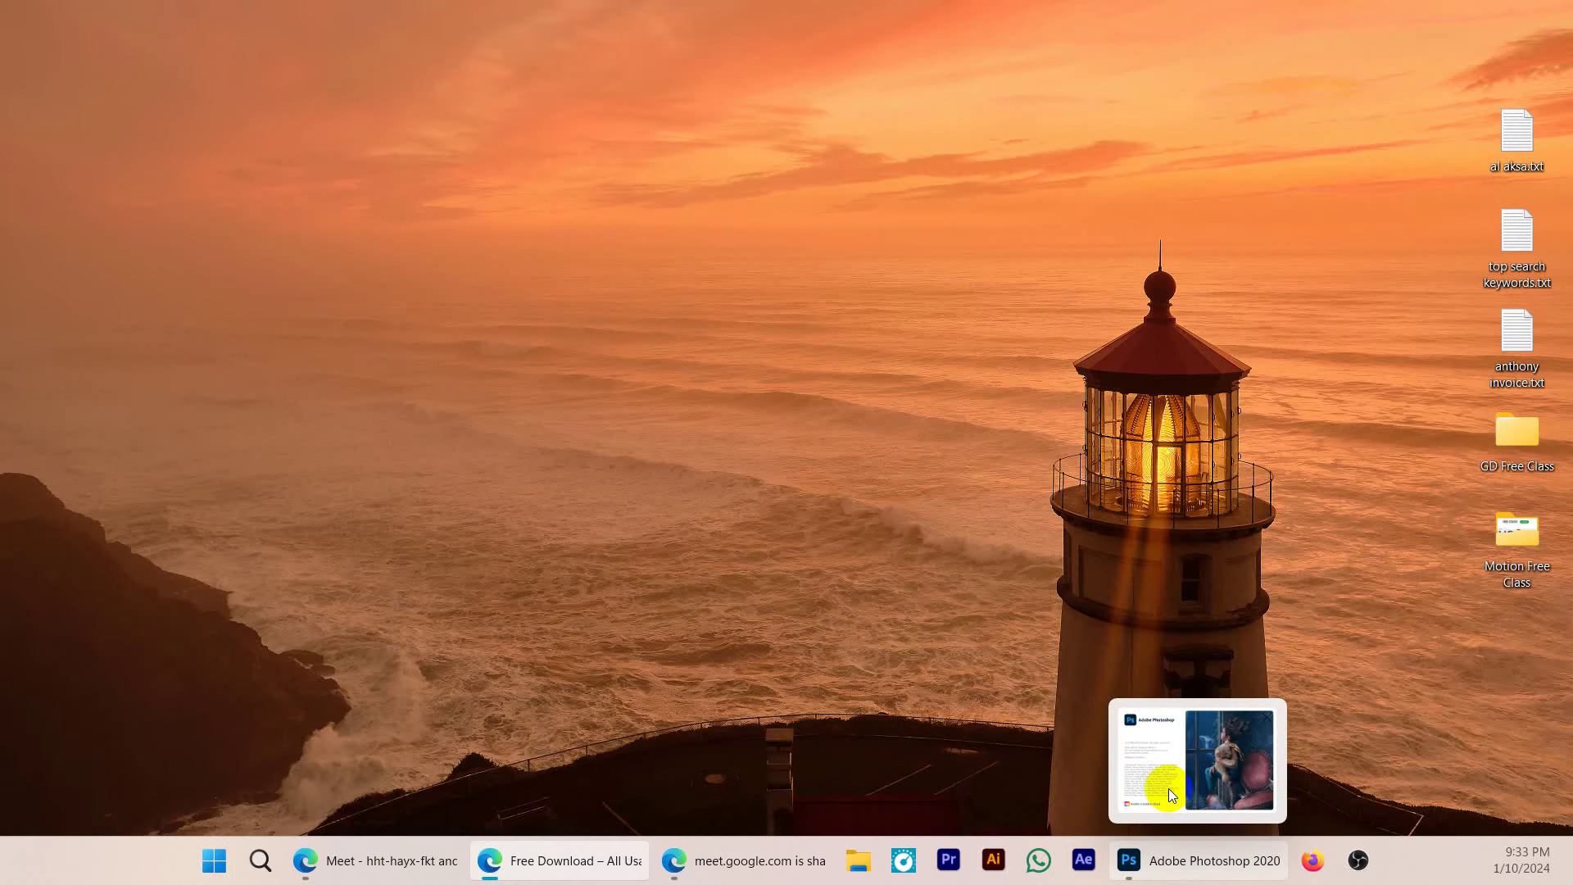
pyautogui.click(1143, 758)
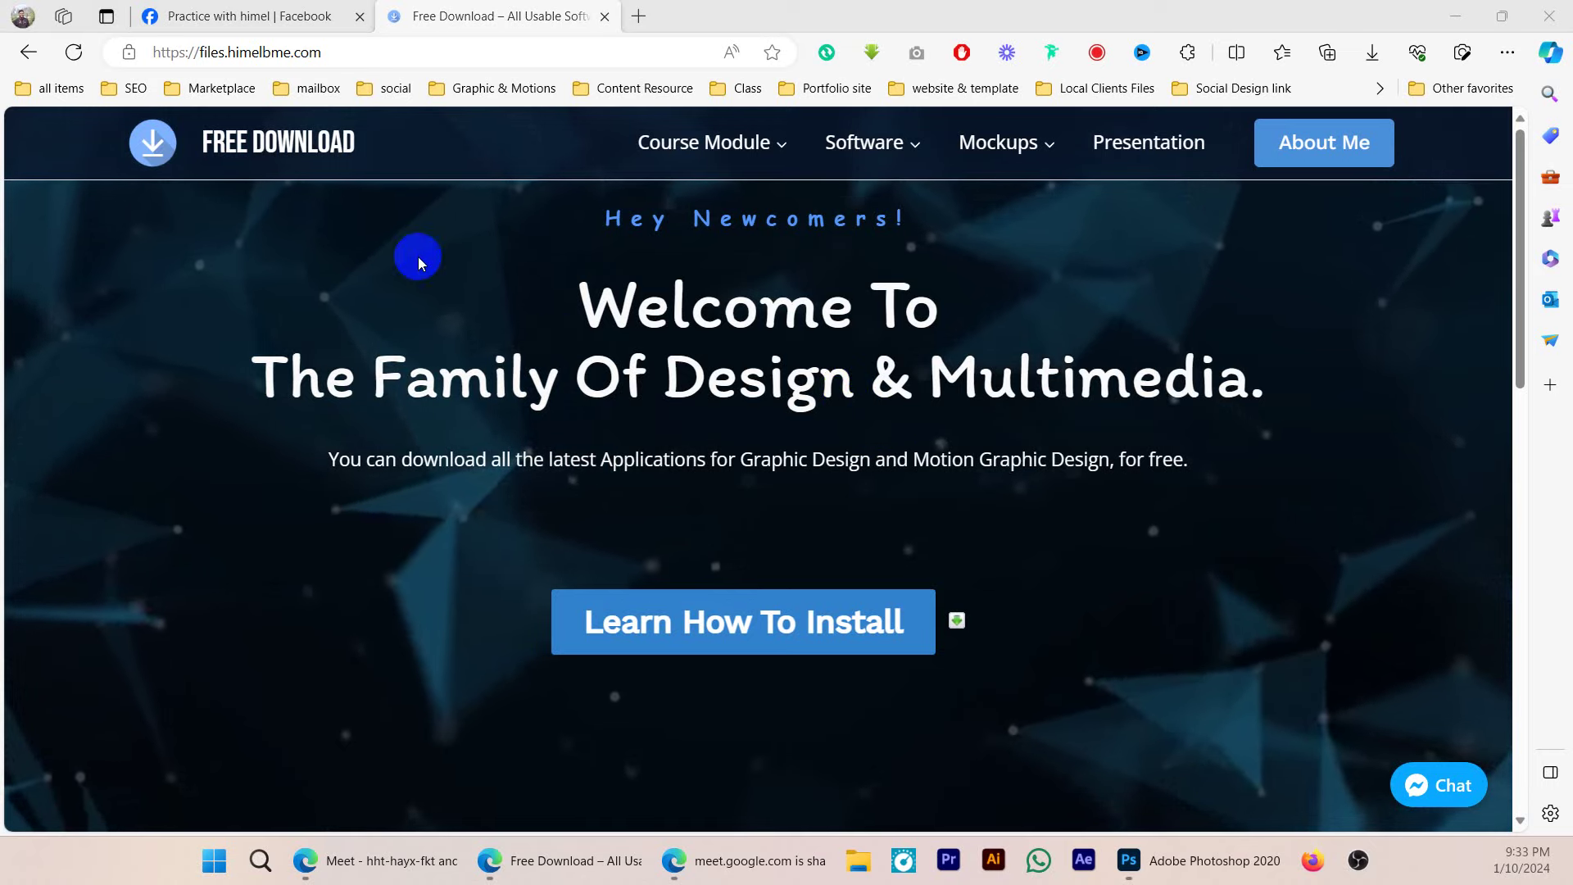
pyautogui.click(605, 16)
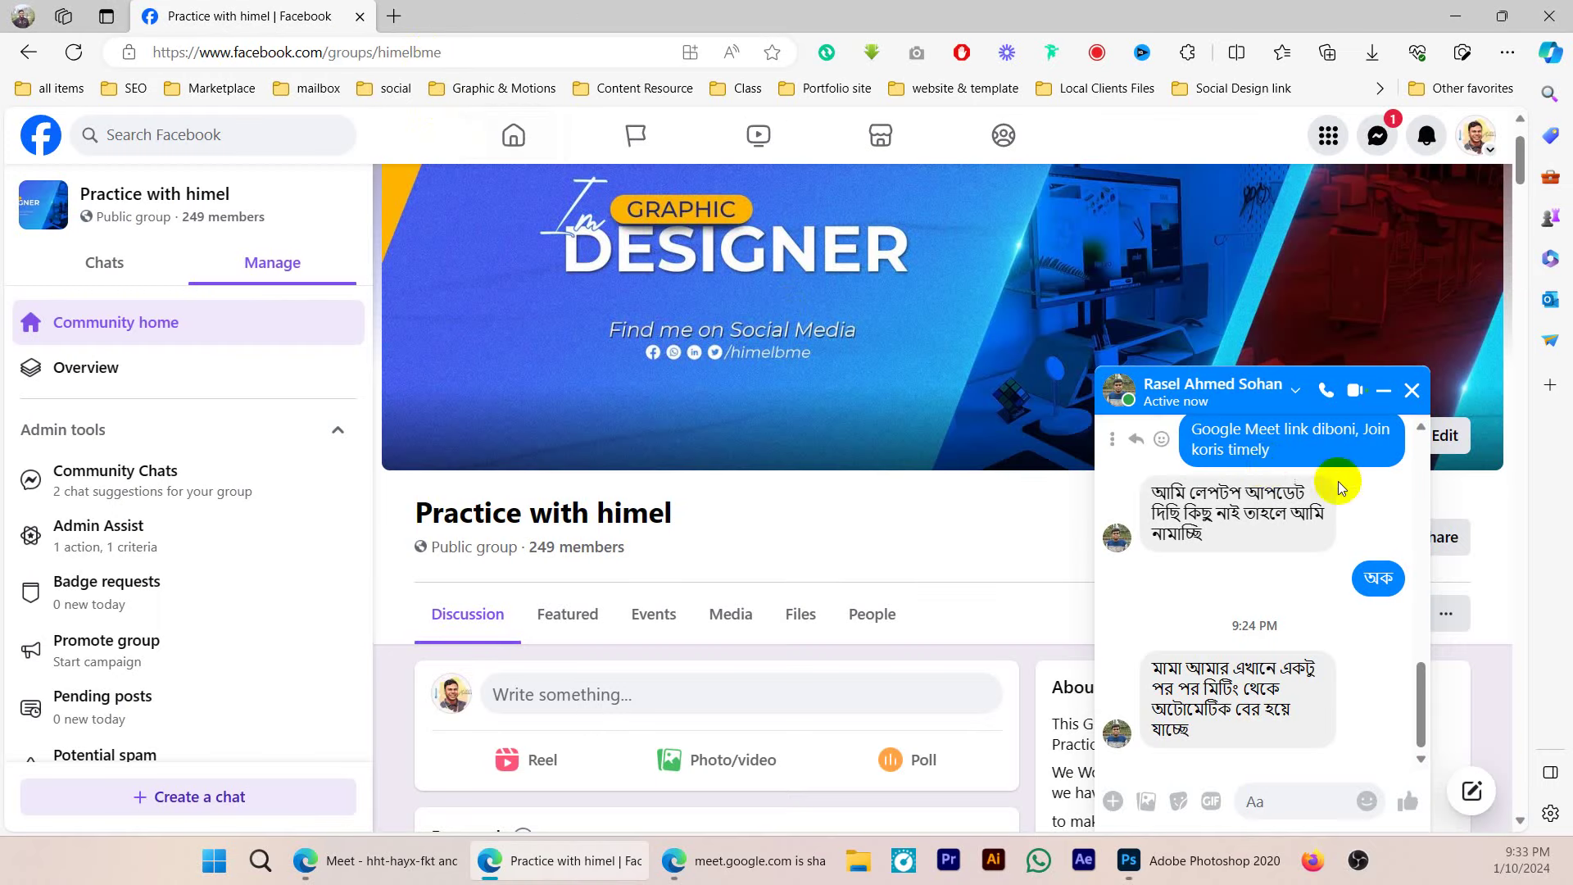
pyautogui.click(1412, 390)
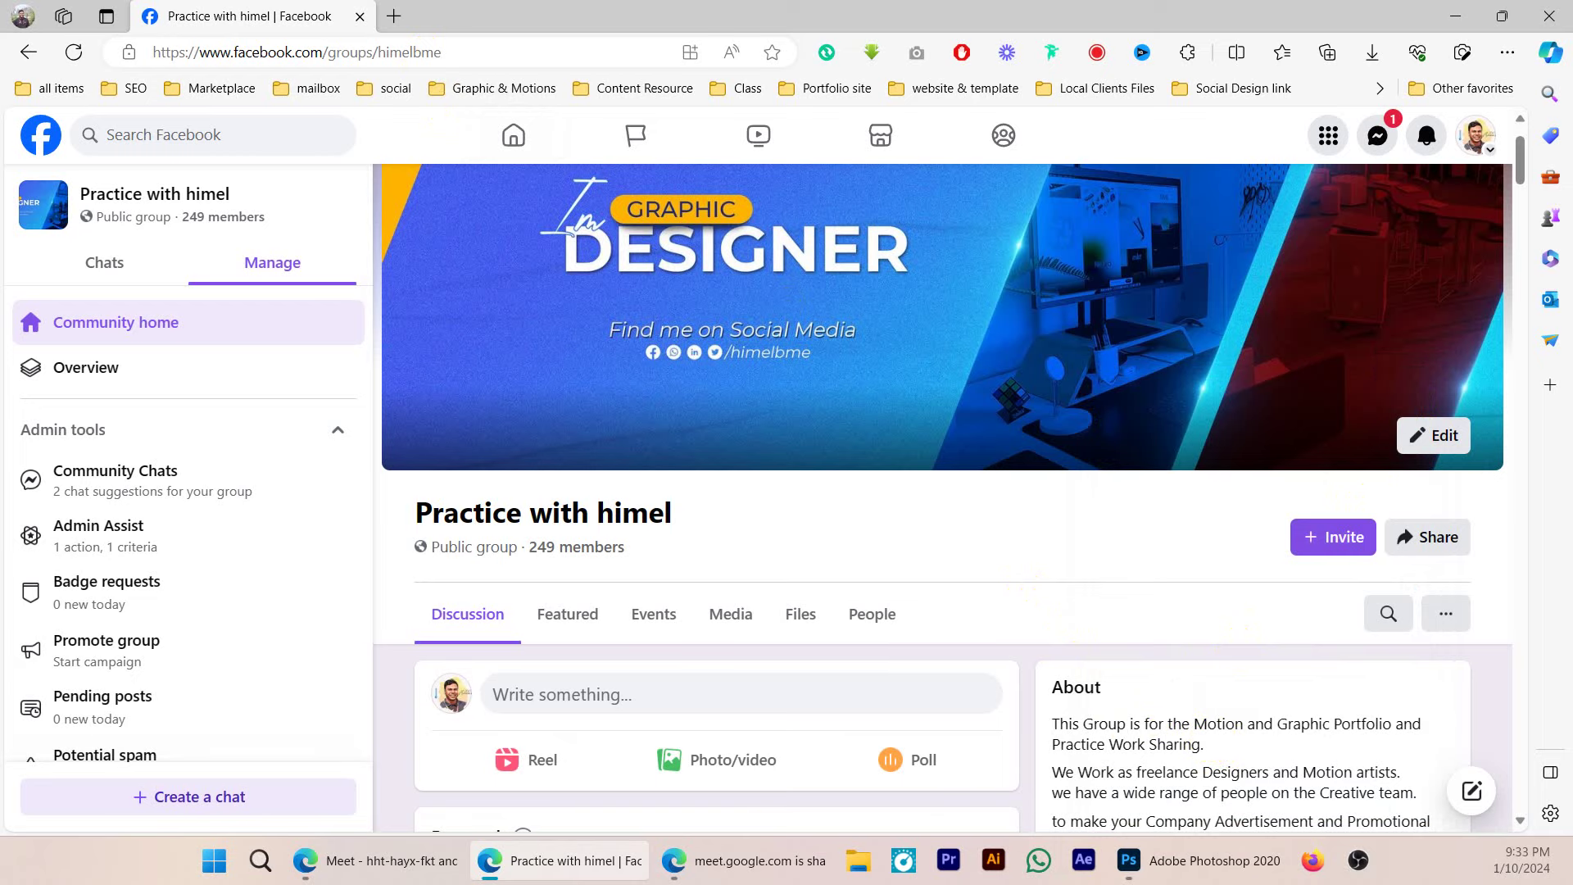
pyautogui.hotkey('alt', 'Tab')
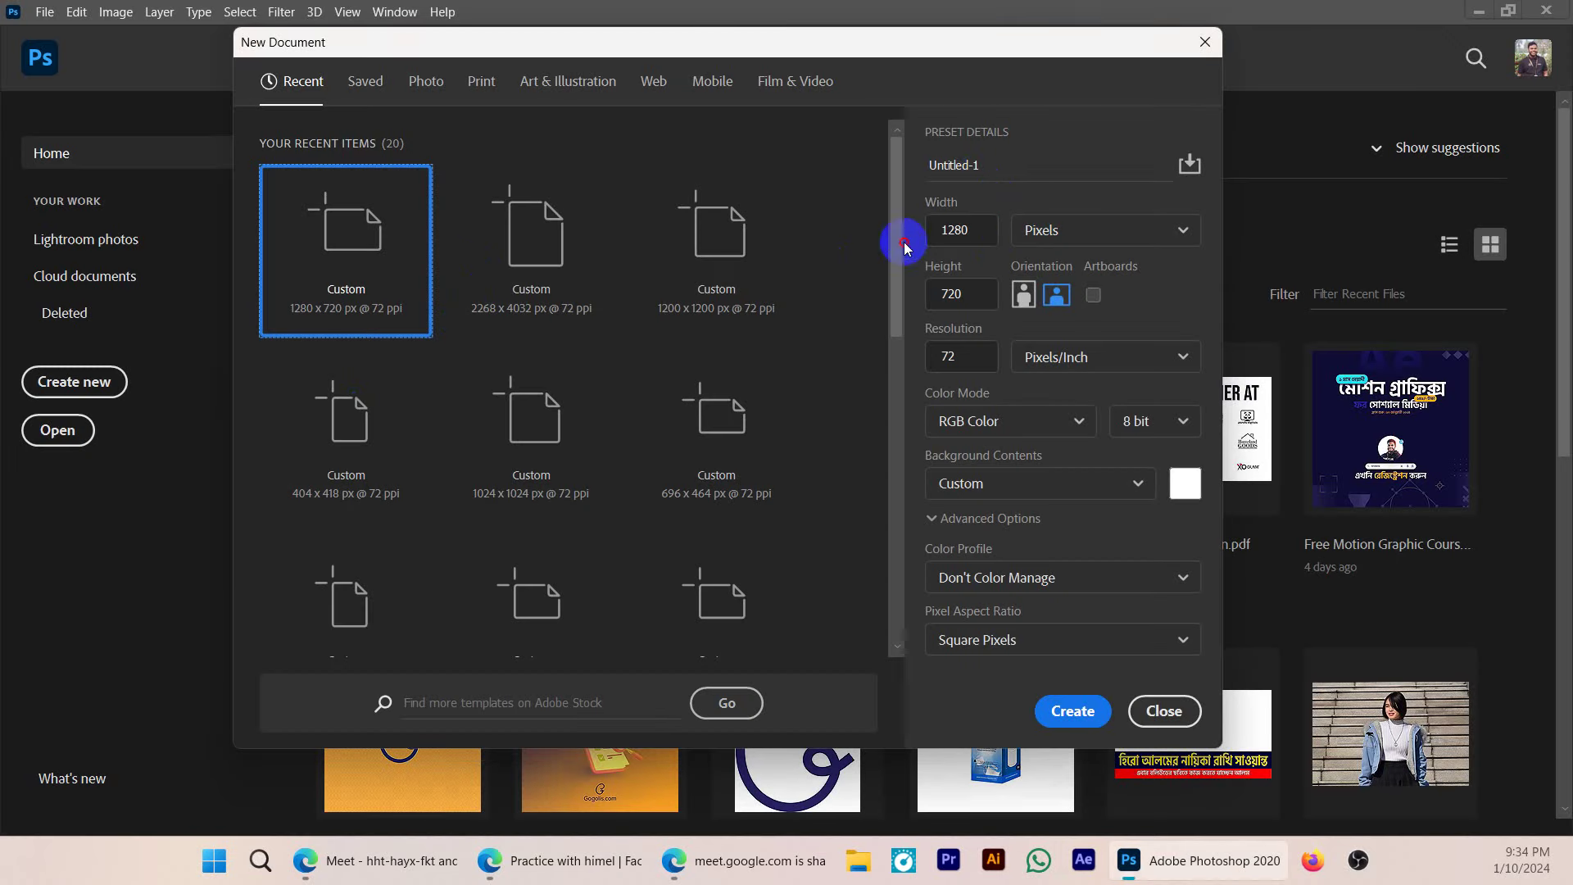
# - Create a 1200 × 1200 px, 72 ppi document named Class 01
pyautogui.doubleClick(932, 233)
pyautogui.write('120')
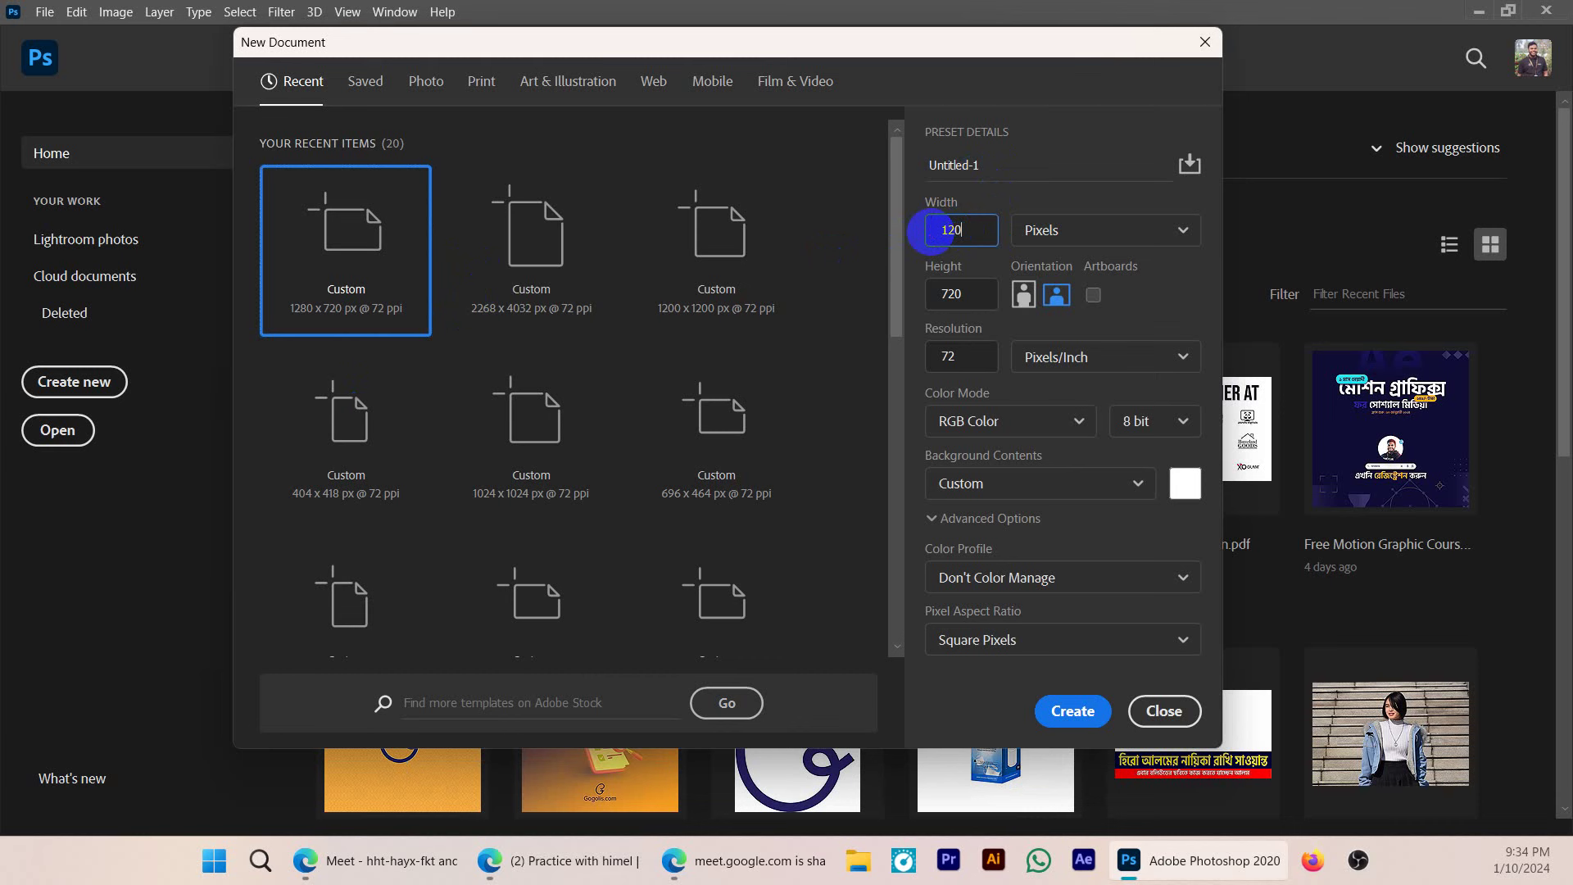
pyautogui.write('0')
pyautogui.doubleClick(932, 295)
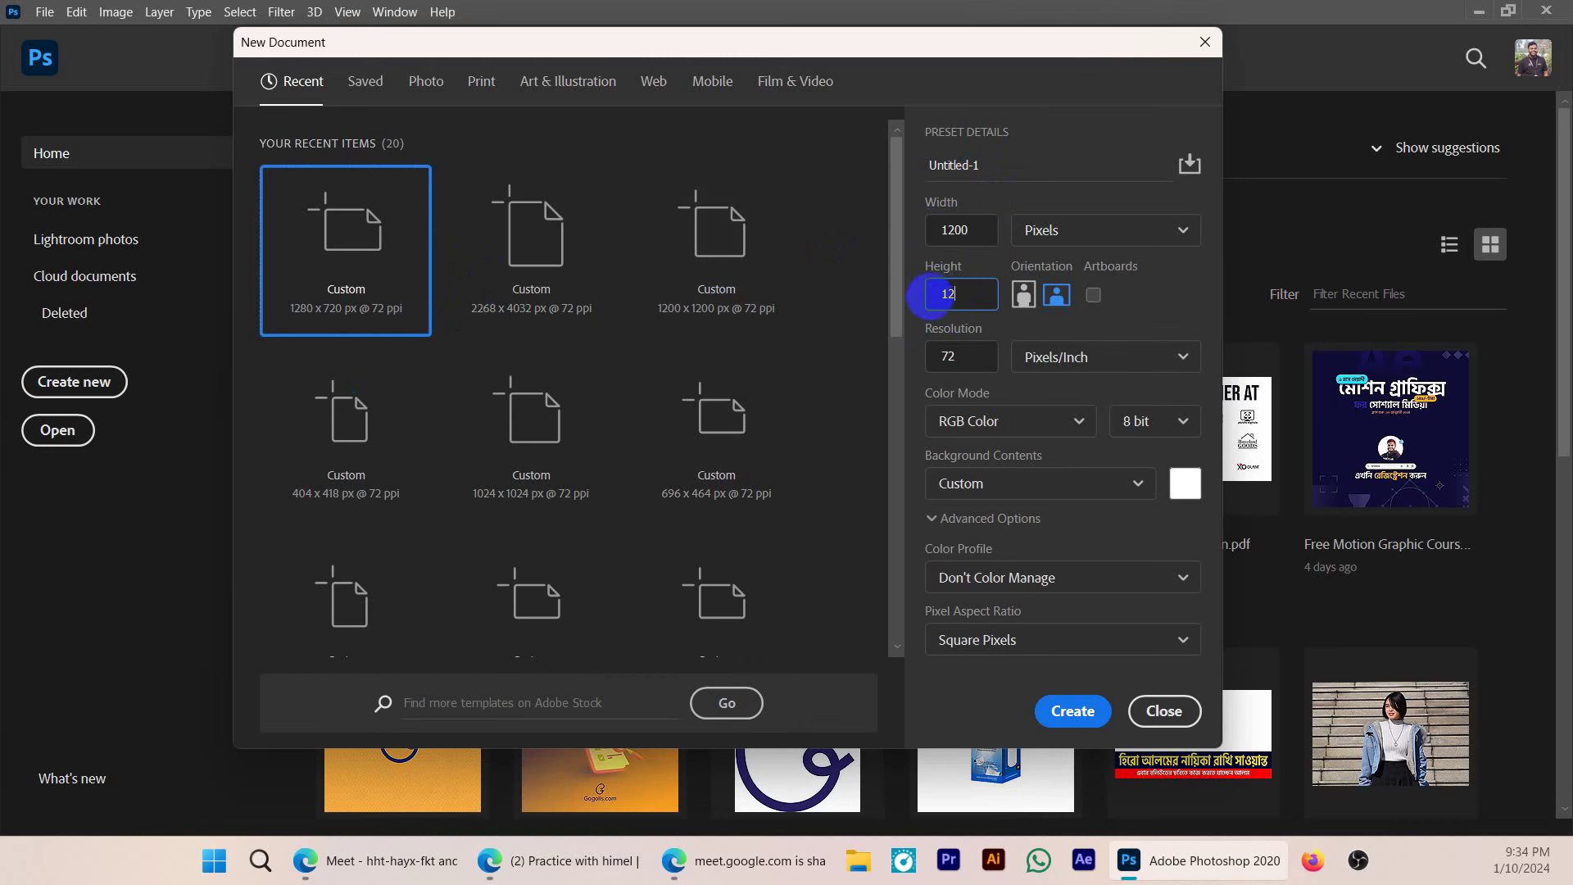
pyautogui.moveTo(1016, 168); pyautogui.dragTo(922, 172)
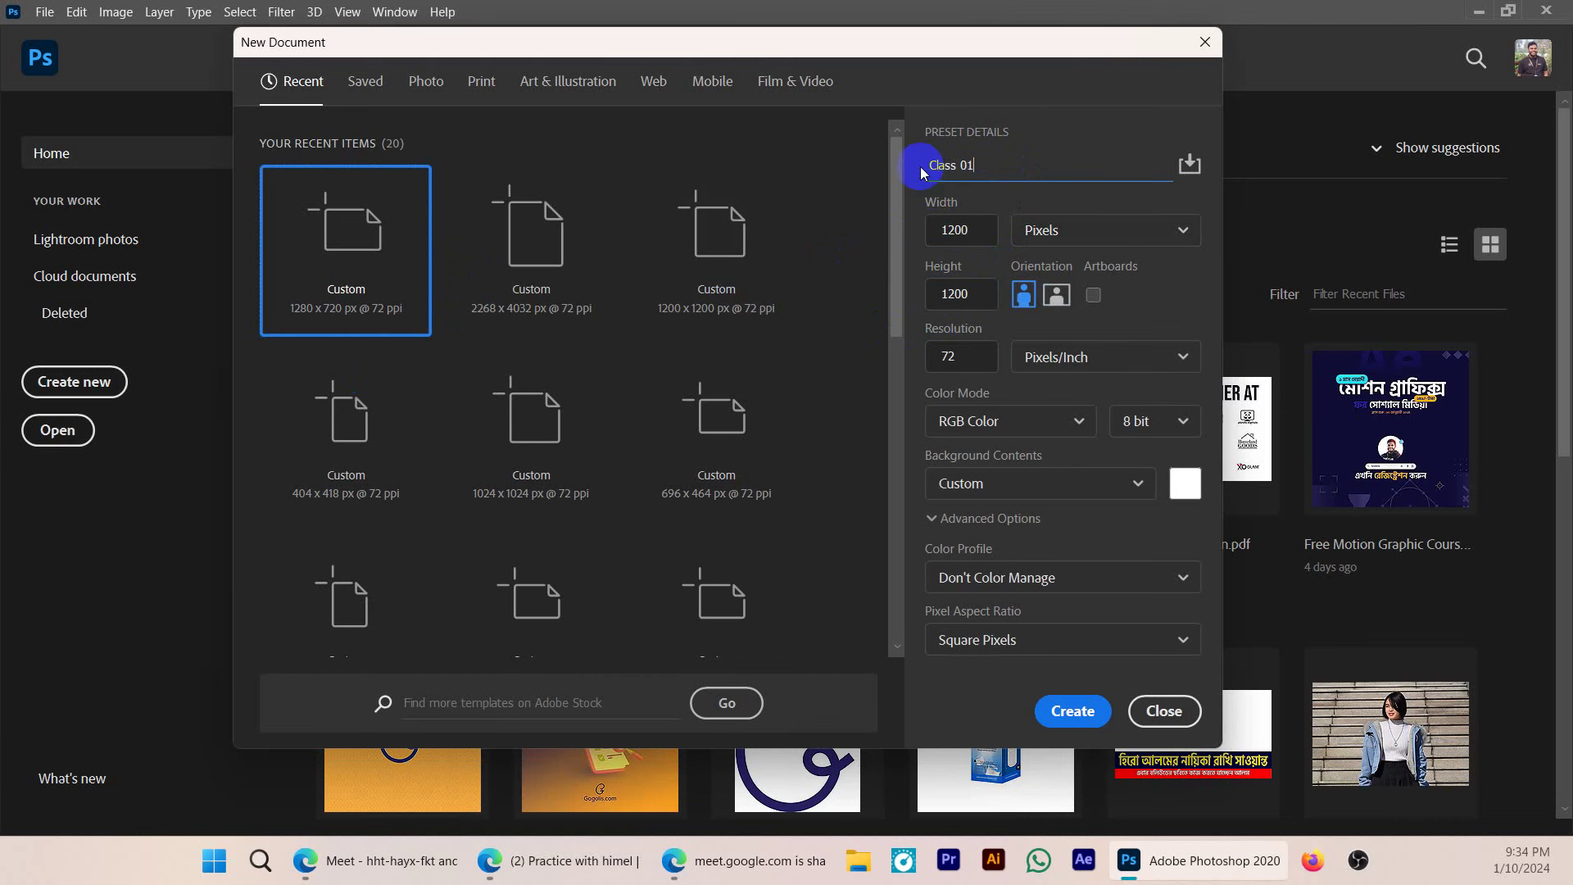
pyautogui.press('Return')
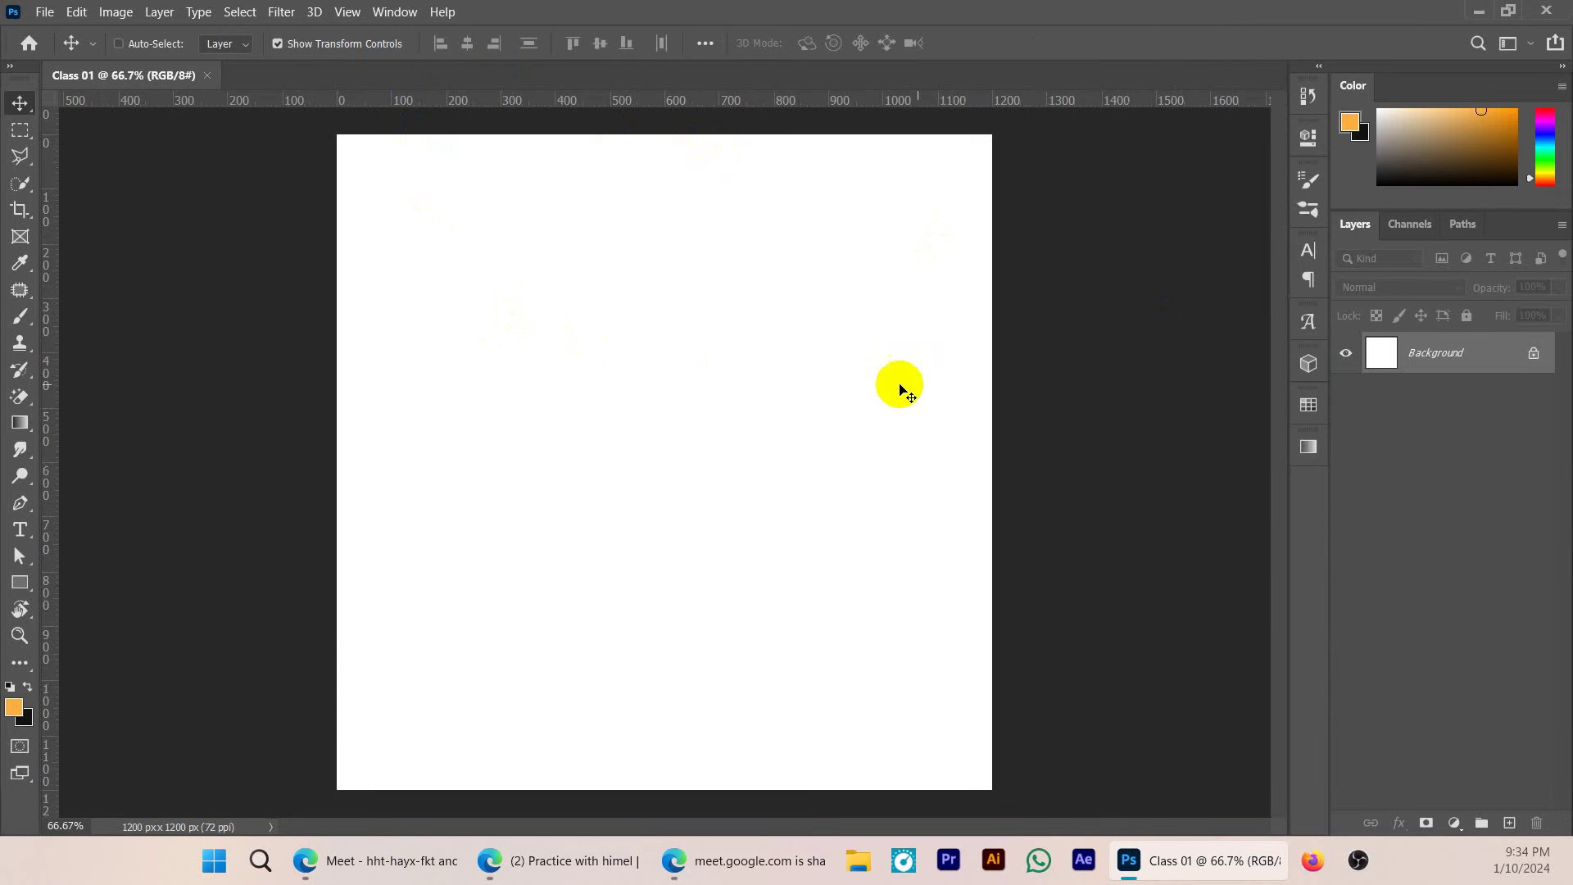
# - Draw an orange rectangle near the canvas top-left with the Rectangle Tool
pyautogui.click(1006, 434)
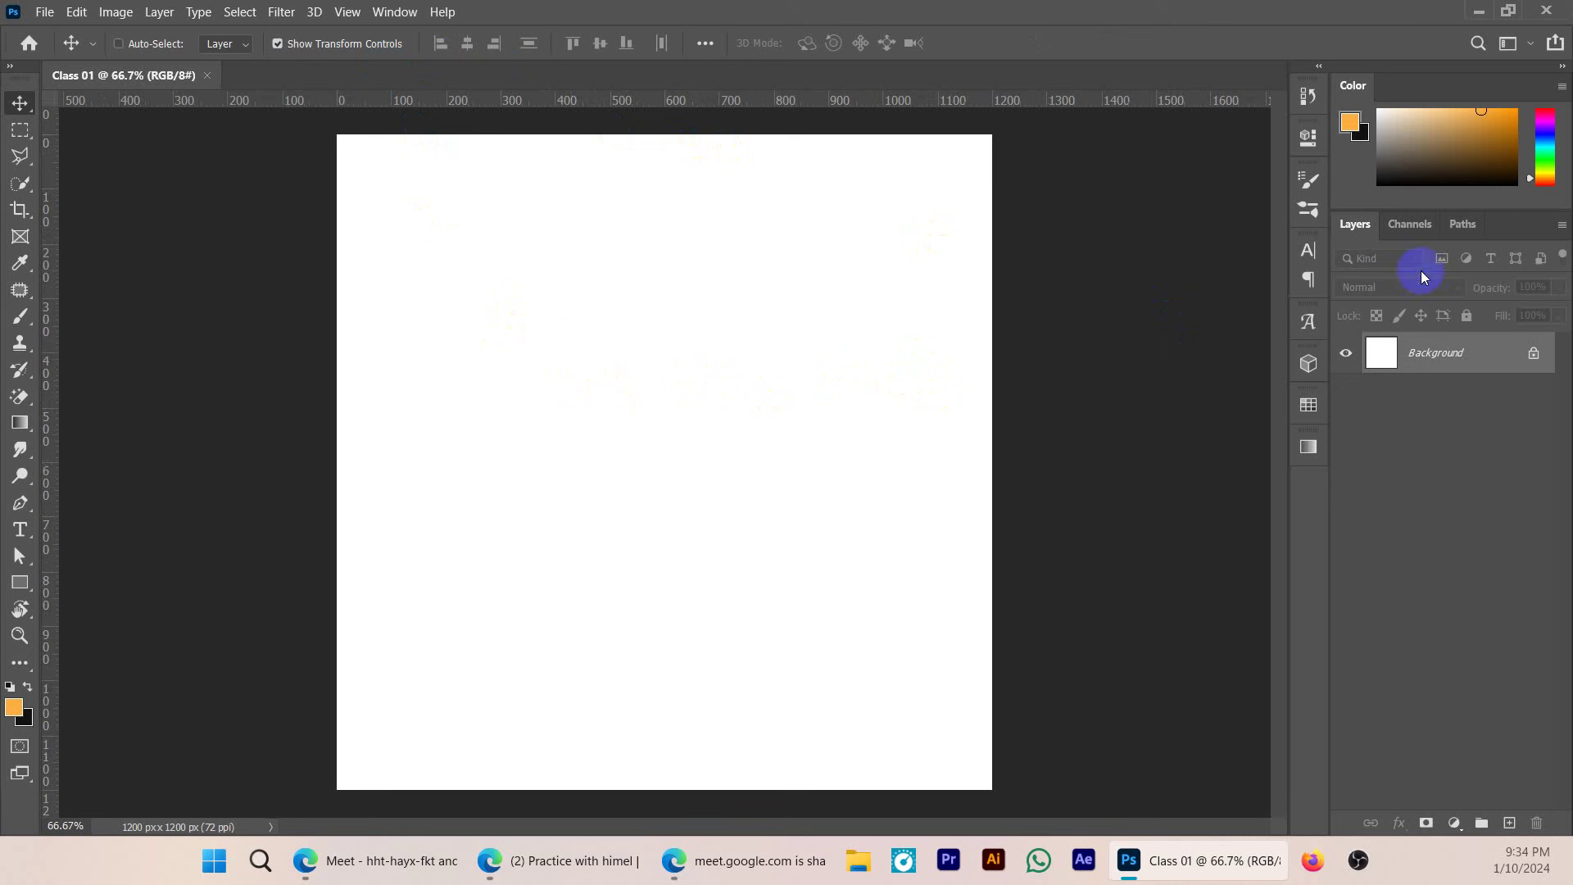
pyautogui.click(19, 583)
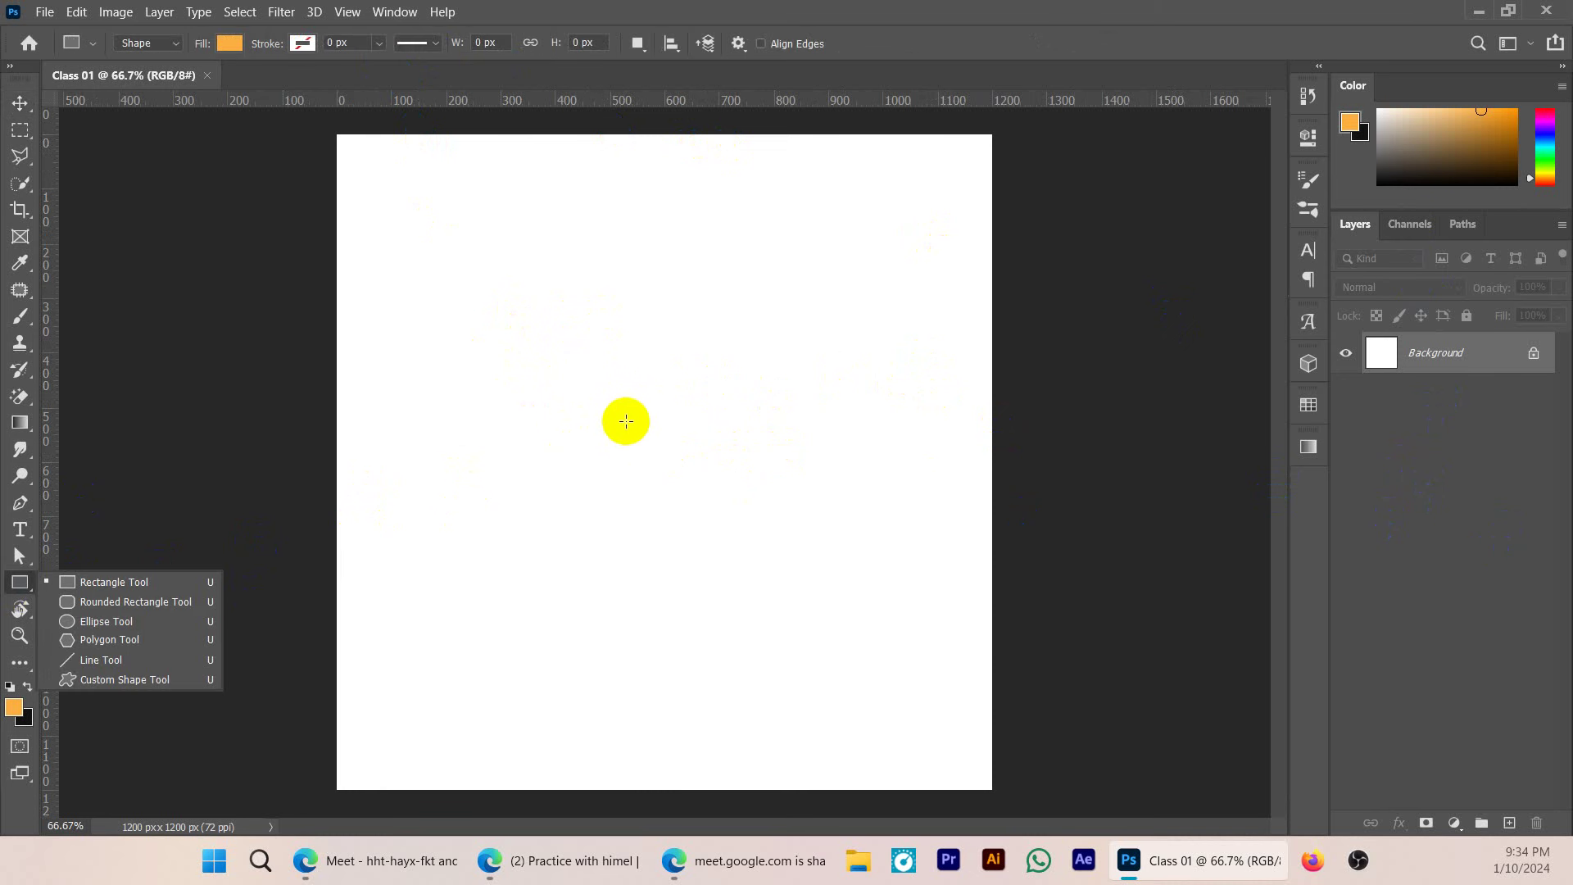
pyautogui.moveTo(398, 240); pyautogui.dragTo(515, 339)
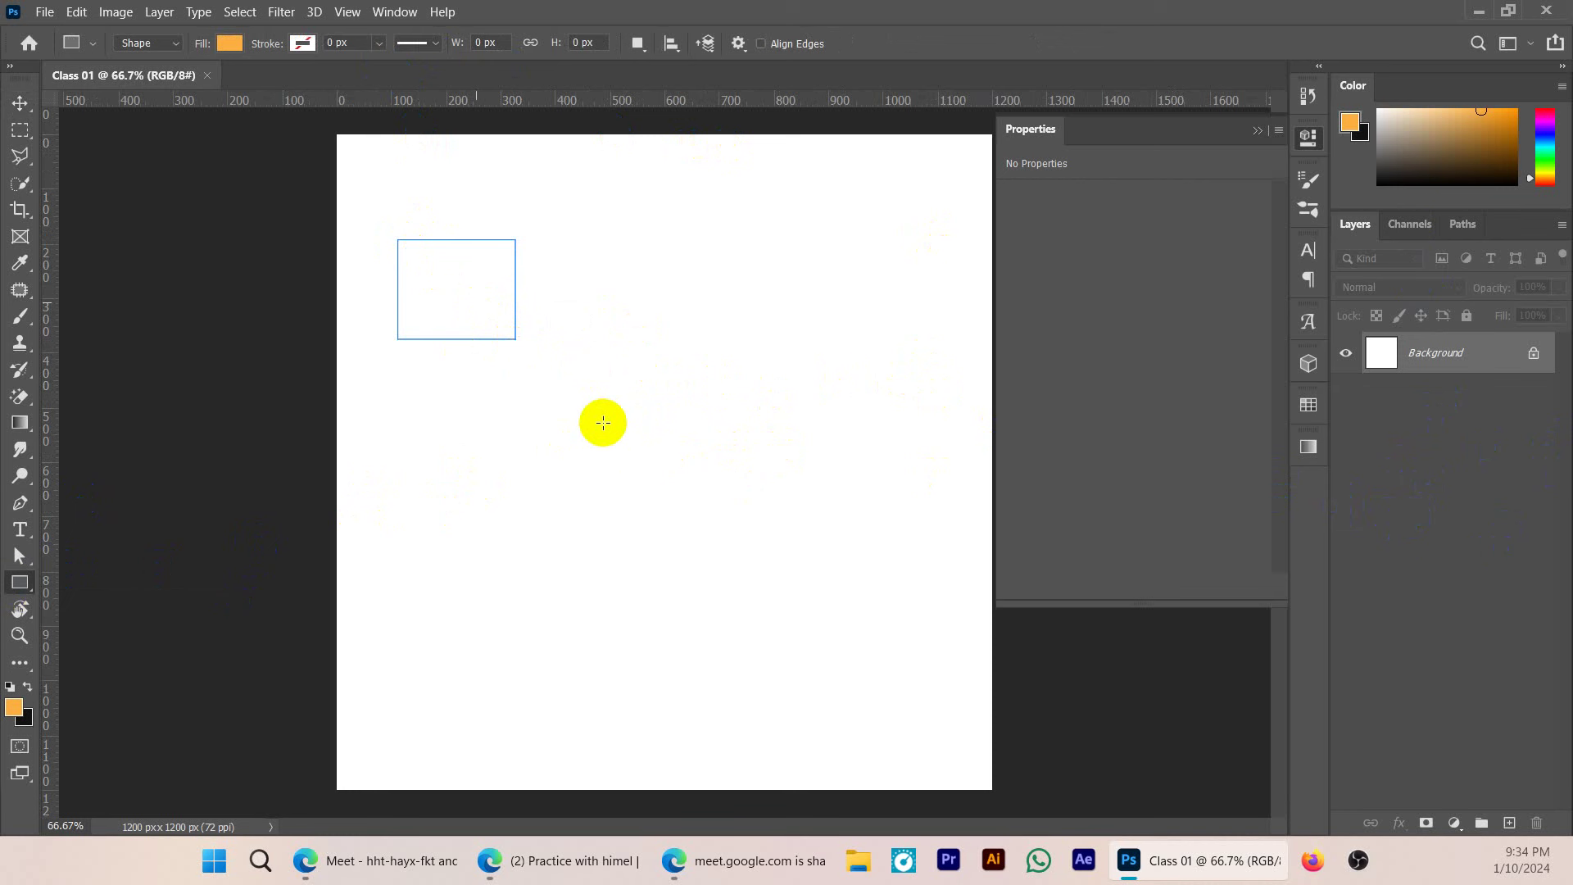
# - Draw an orange circle right of the canvas centre with the Ellipse Tool
pyautogui.click(20, 583)
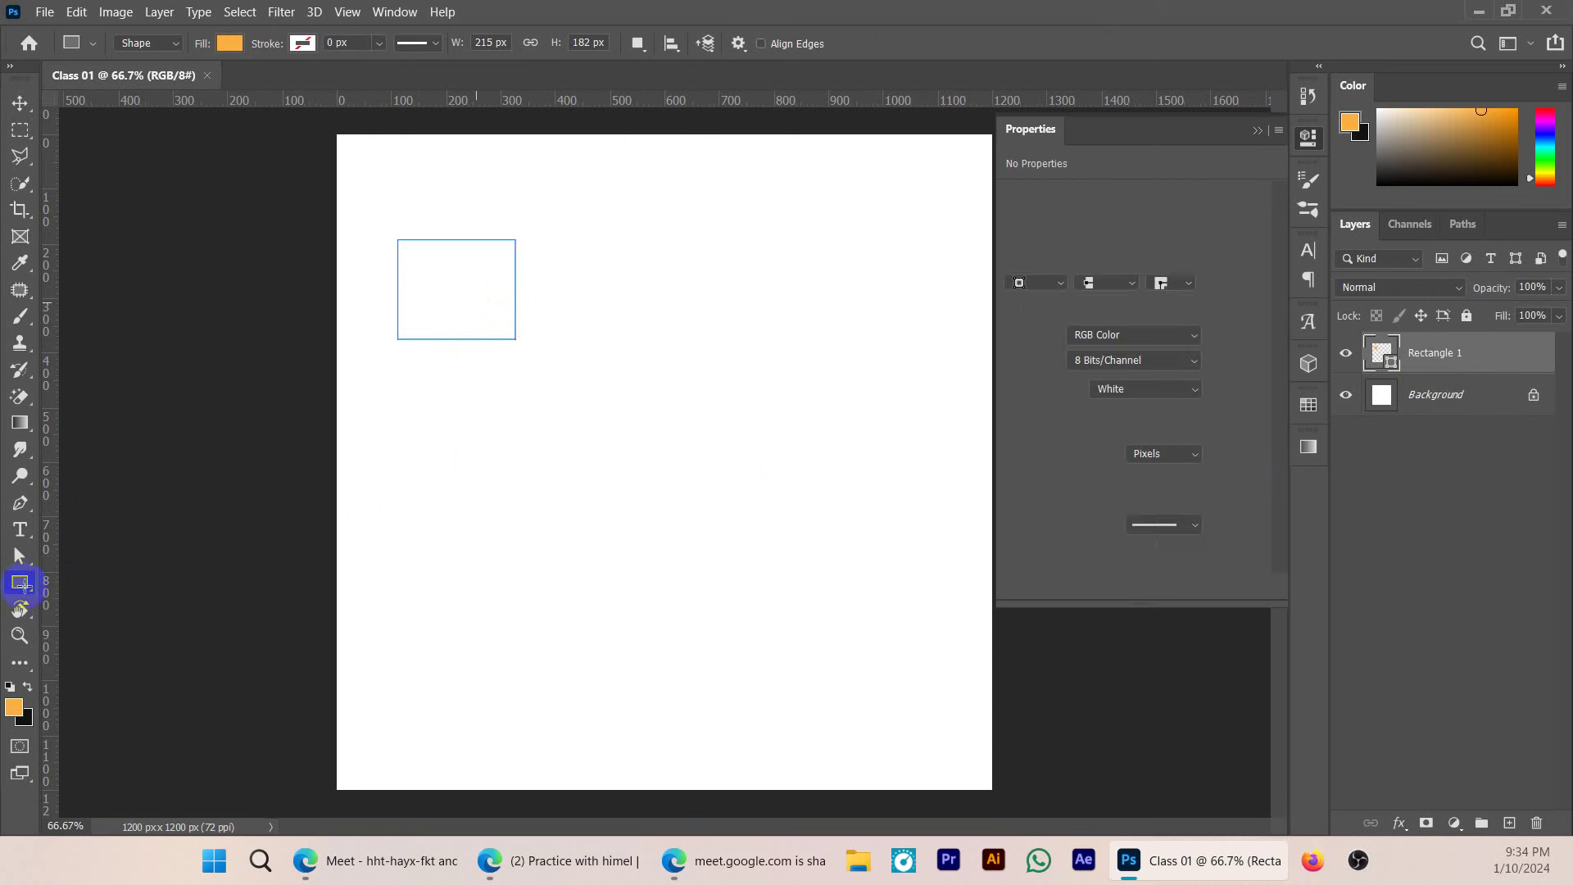
pyautogui.click(579, 557)
pyautogui.hotkey('shift', 'u')
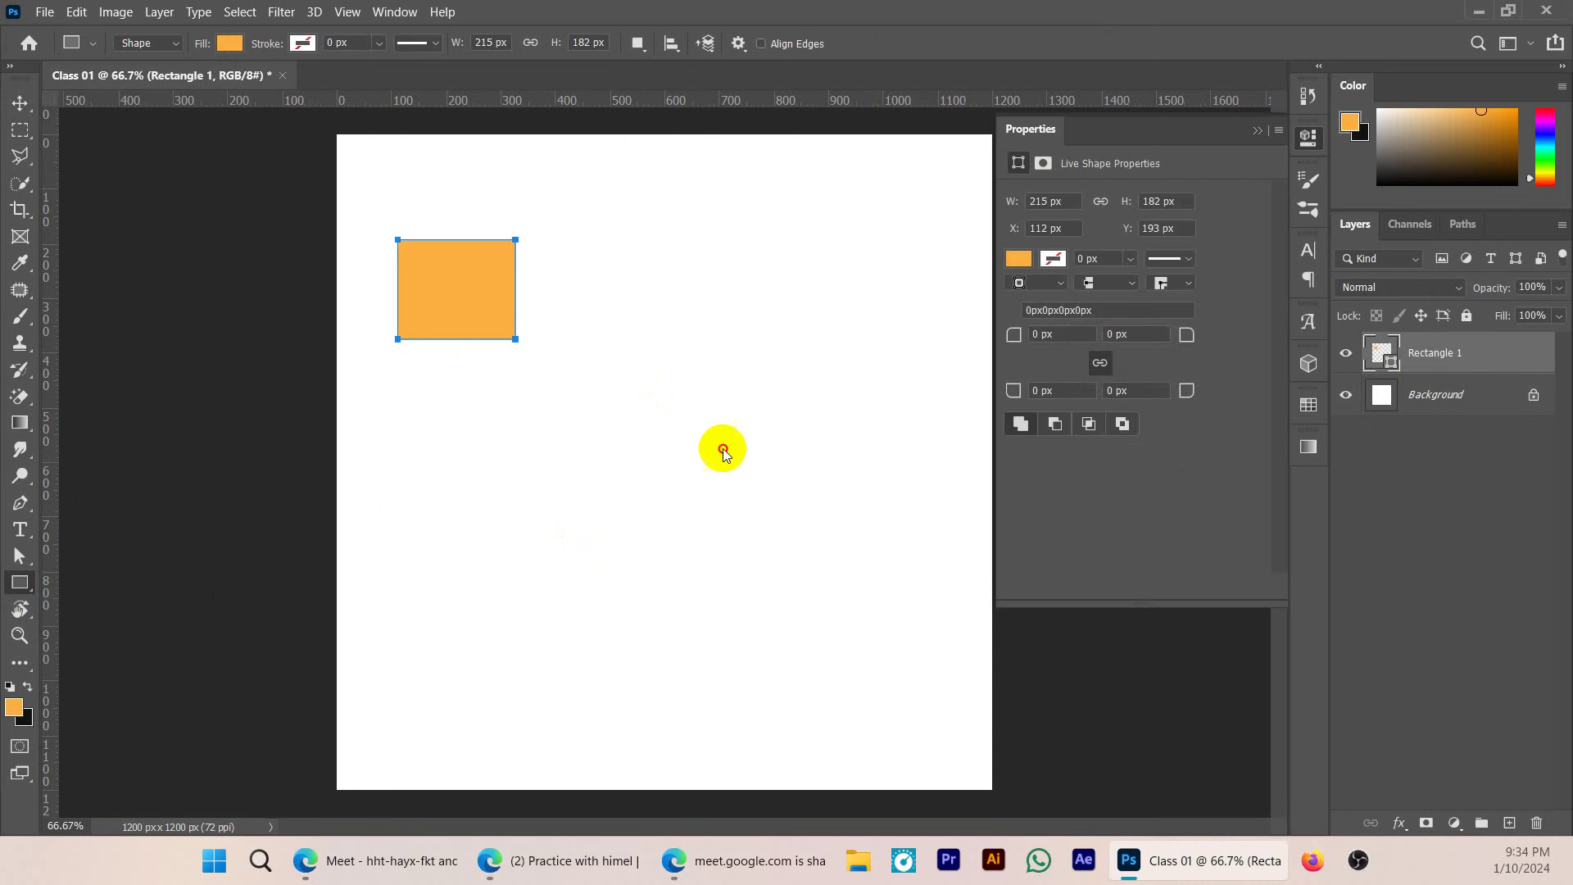
pyautogui.moveTo(711, 446); pyautogui.dragTo(773, 501)
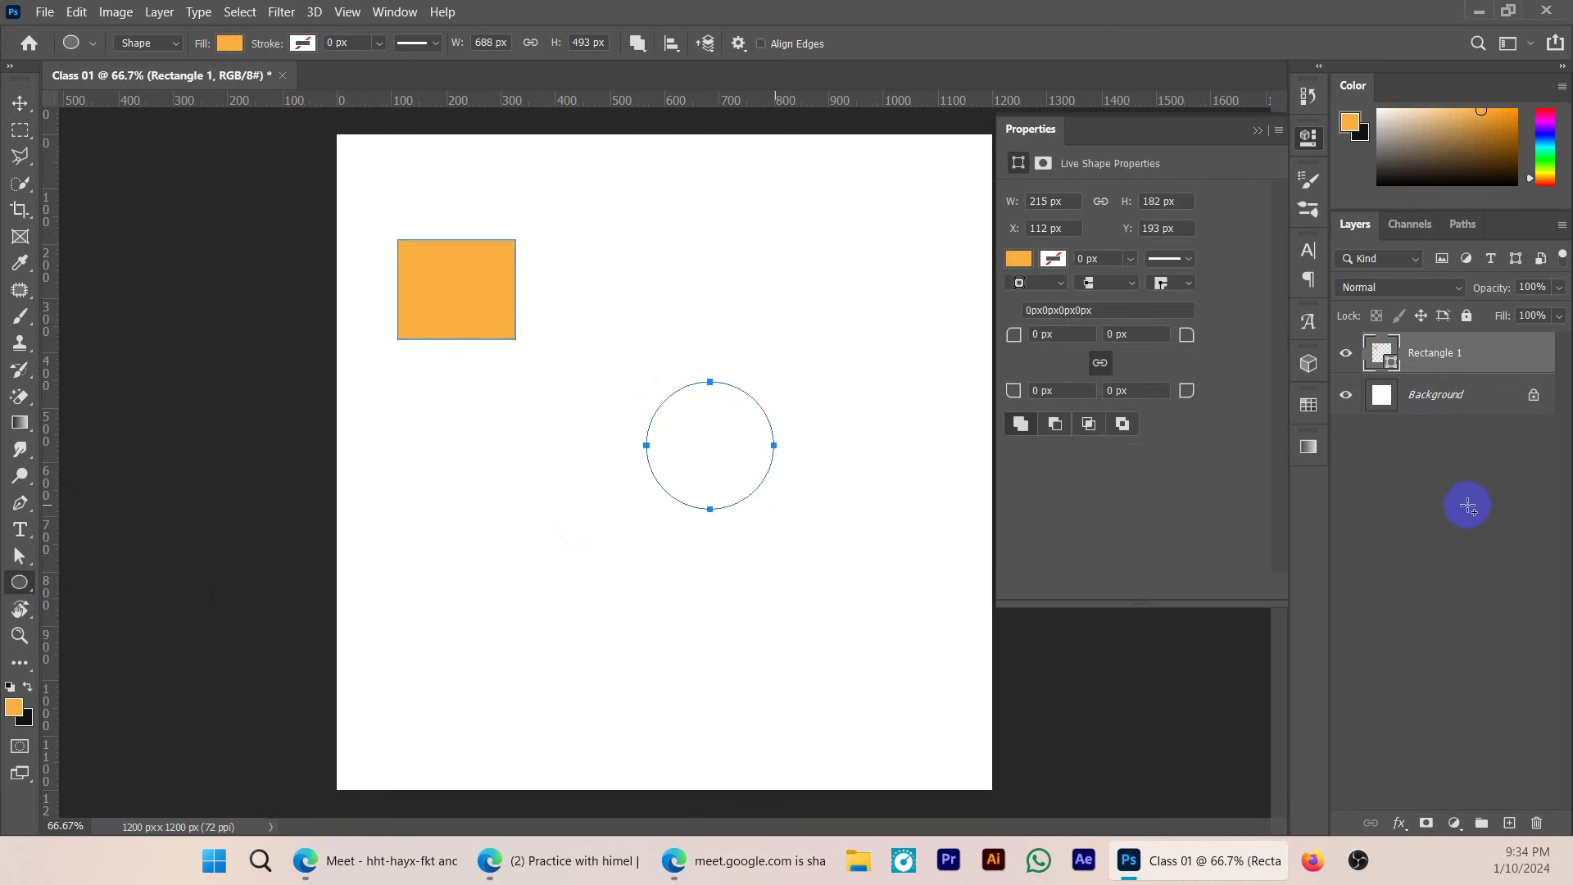
pyautogui.click(1258, 130)
pyautogui.press('v')
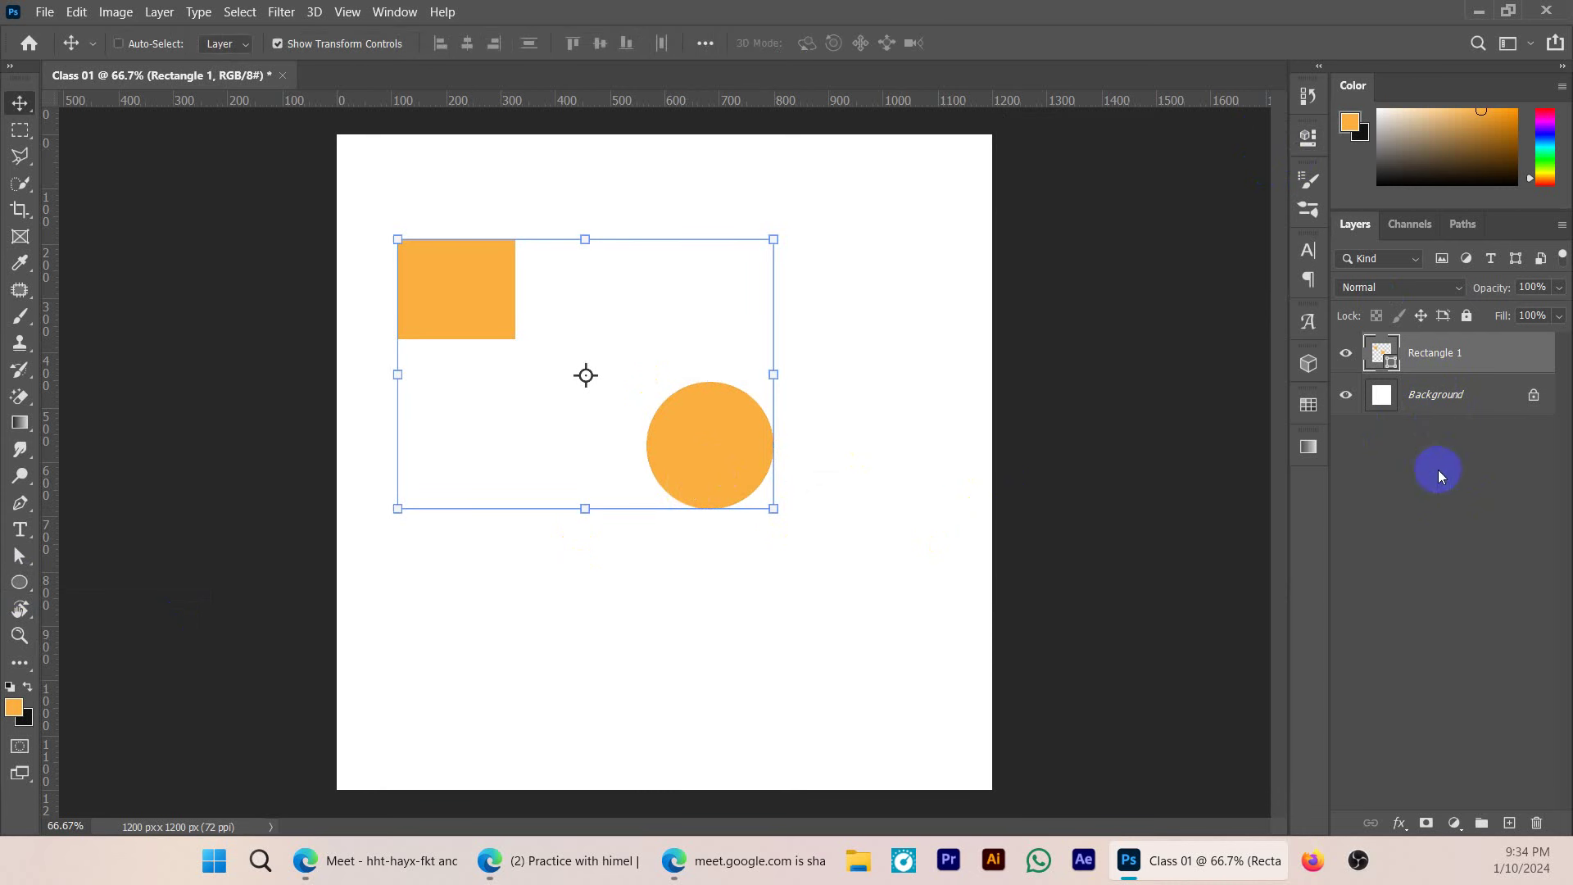
pyautogui.click(20, 583)
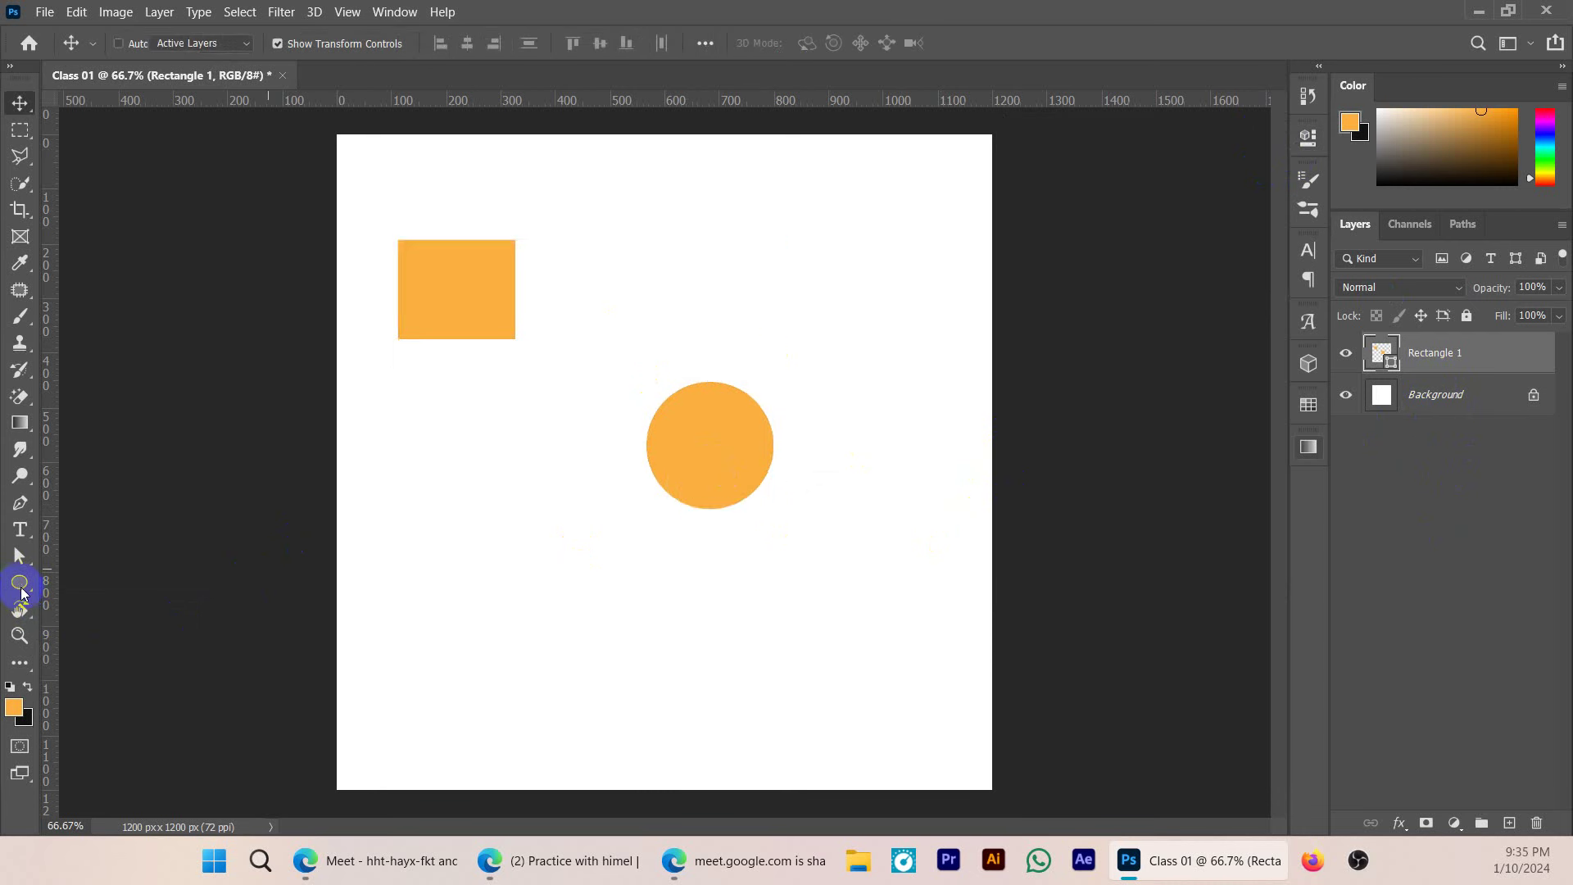
pyautogui.rightClick(19, 585)
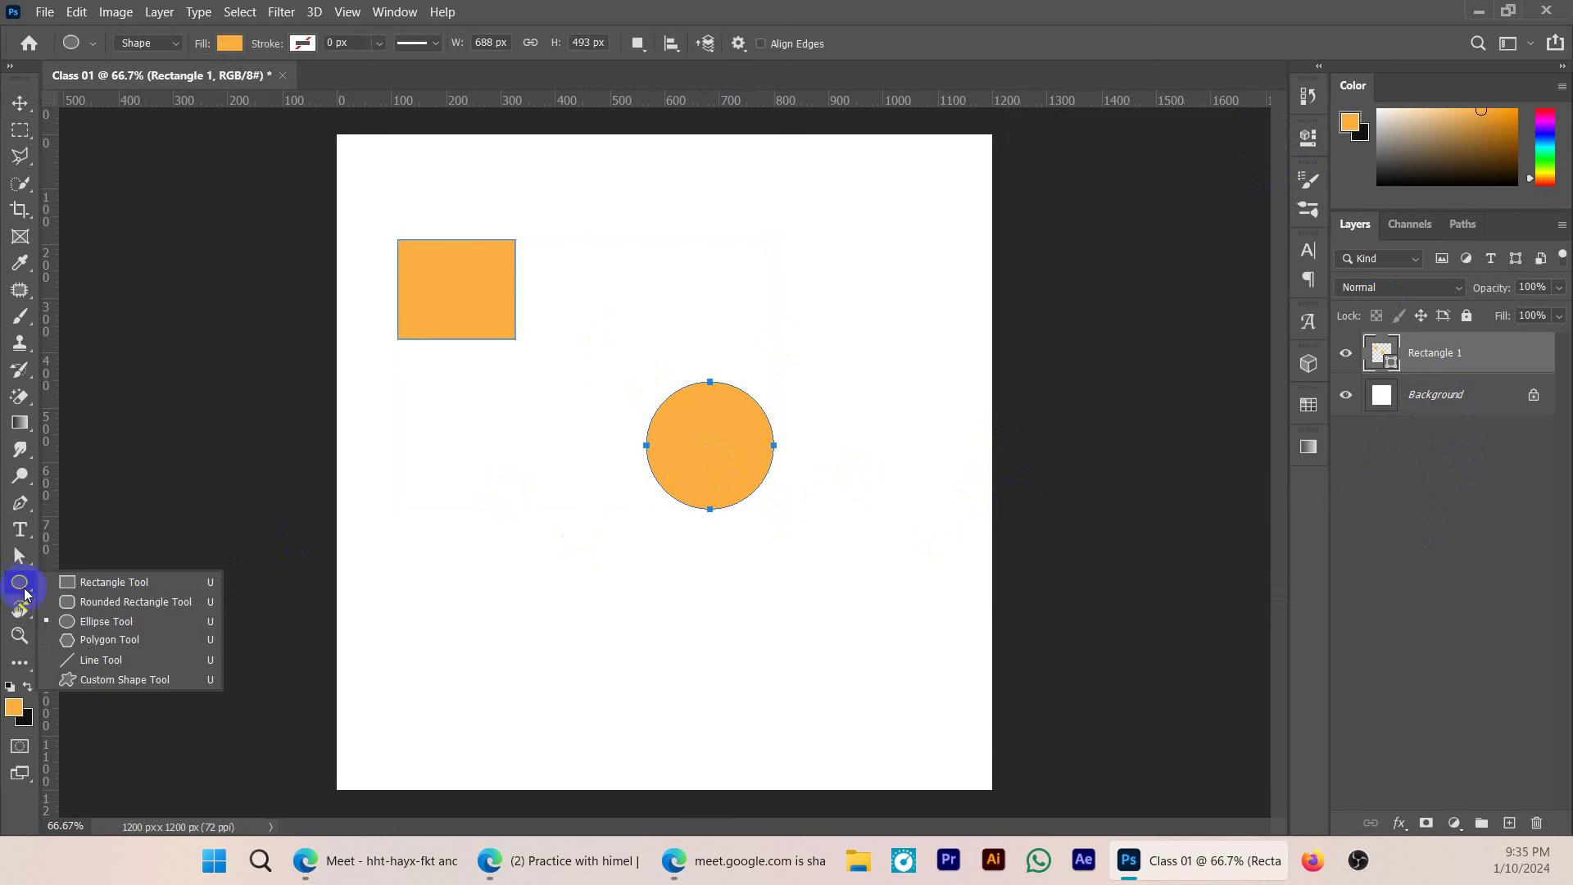
pyautogui.click(106, 623)
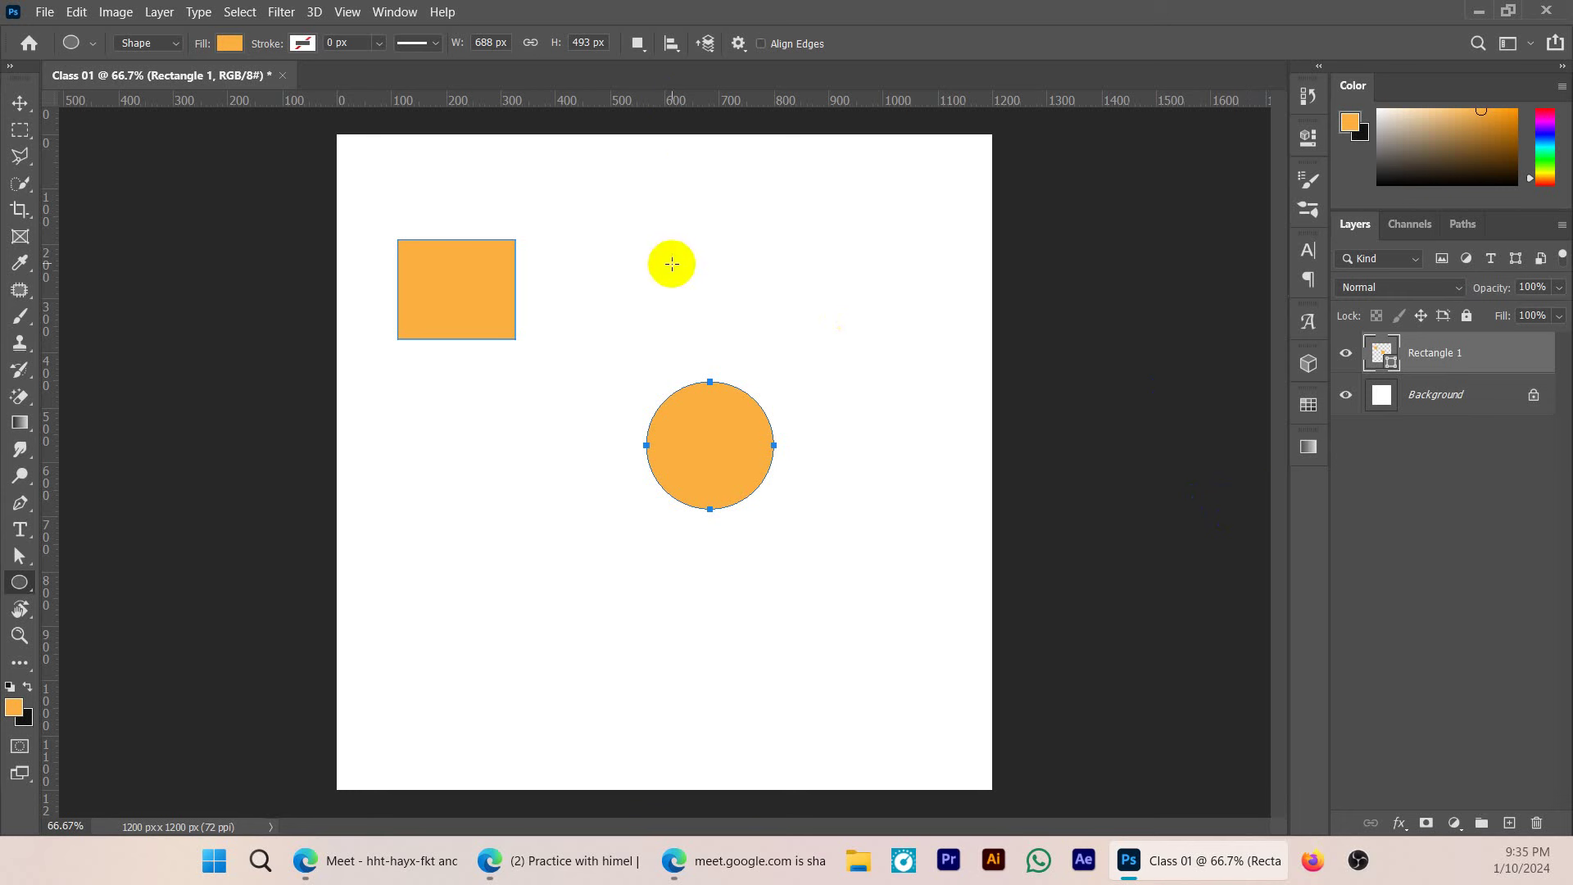
# - Draw a larger orange circle on a new Ellipse 1 layer lower-left, then nudge it up-left
pyautogui.click(637, 44)
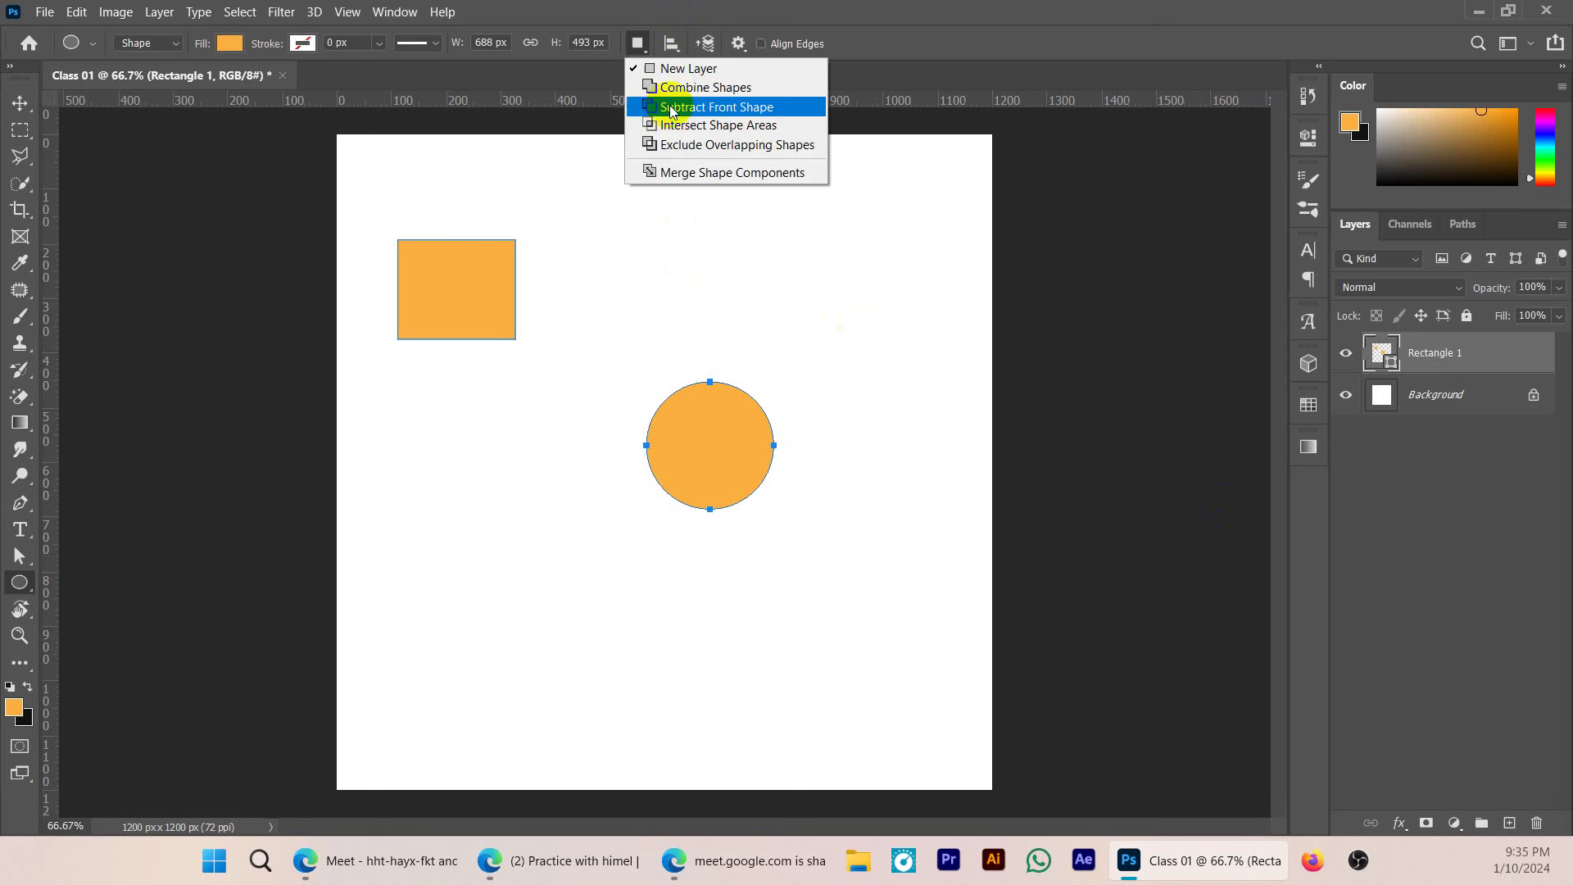
pyautogui.click(863, 163)
pyautogui.moveTo(473, 556); pyautogui.dragTo(647, 727)
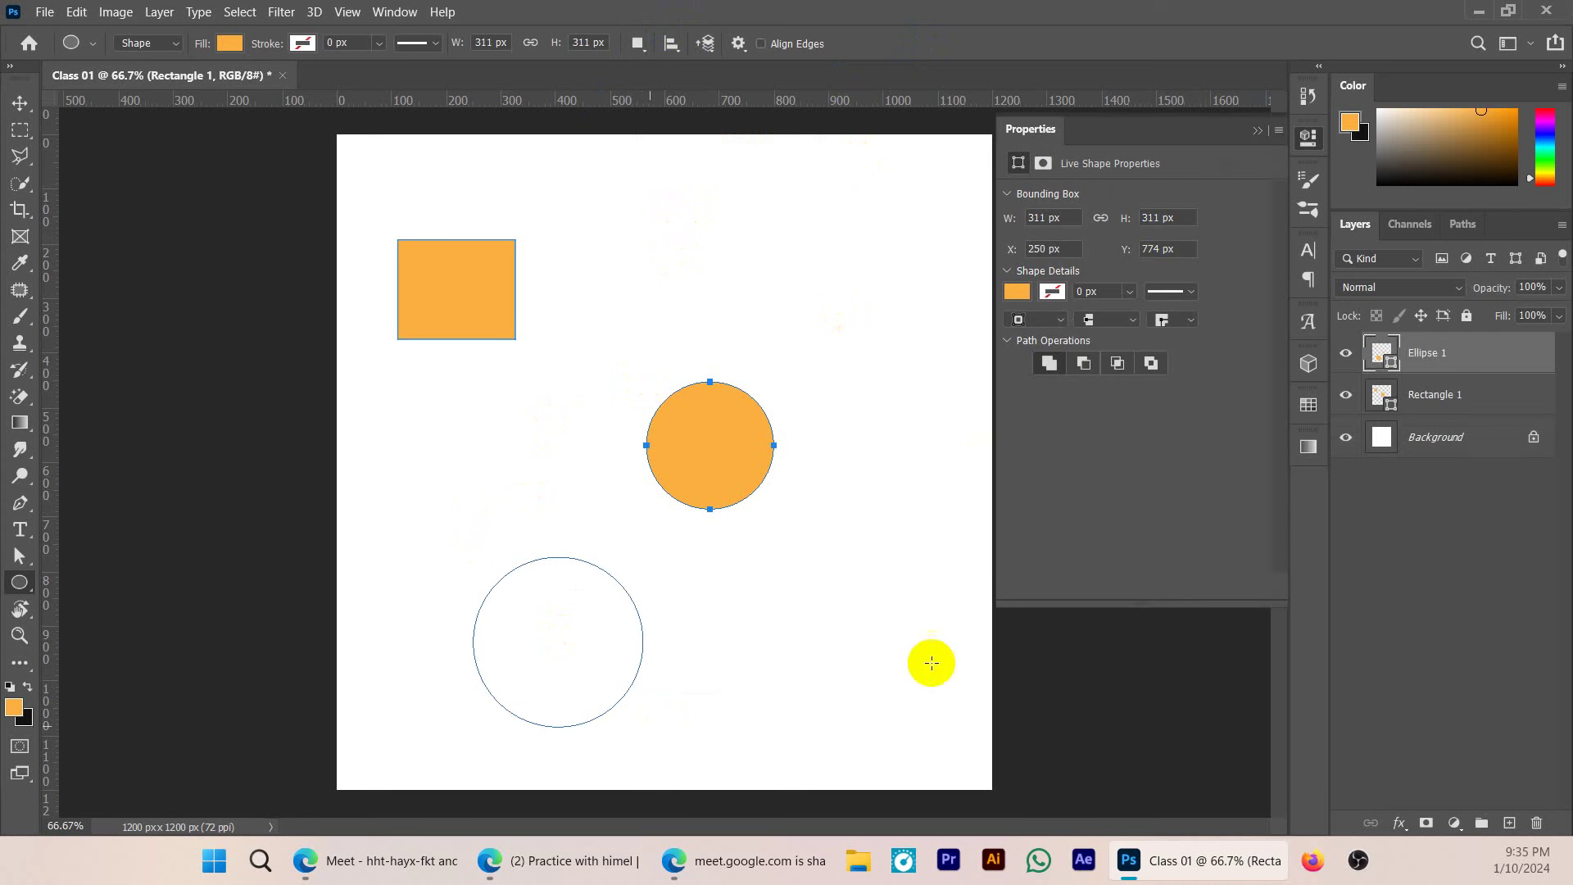
pyautogui.click(1262, 133)
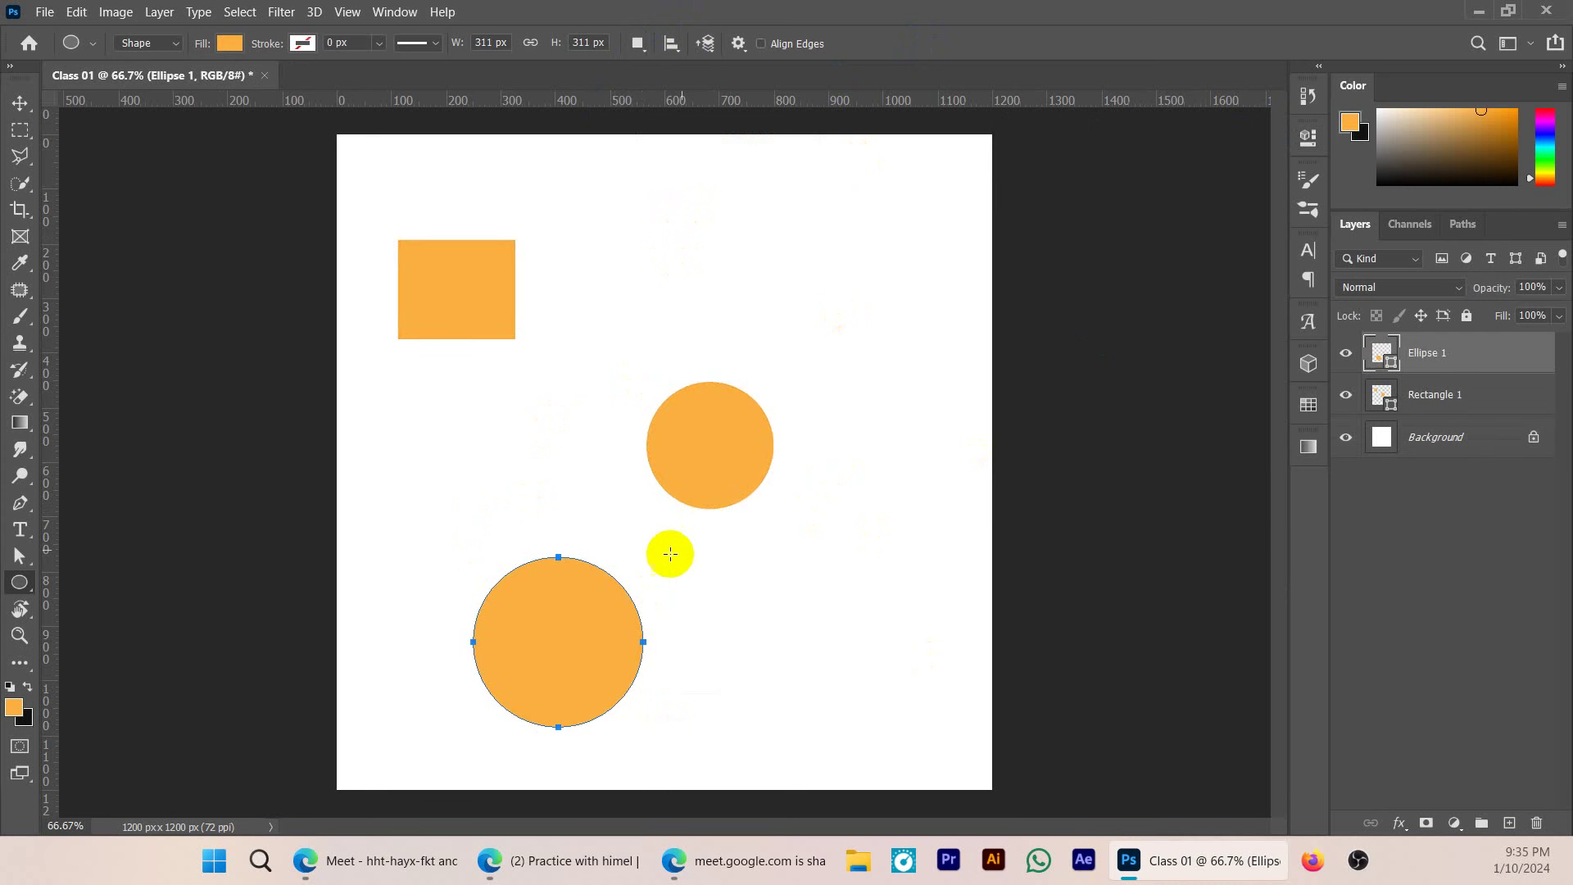
pyautogui.press('v')
pyautogui.moveTo(584, 655); pyautogui.dragTo(555, 551)
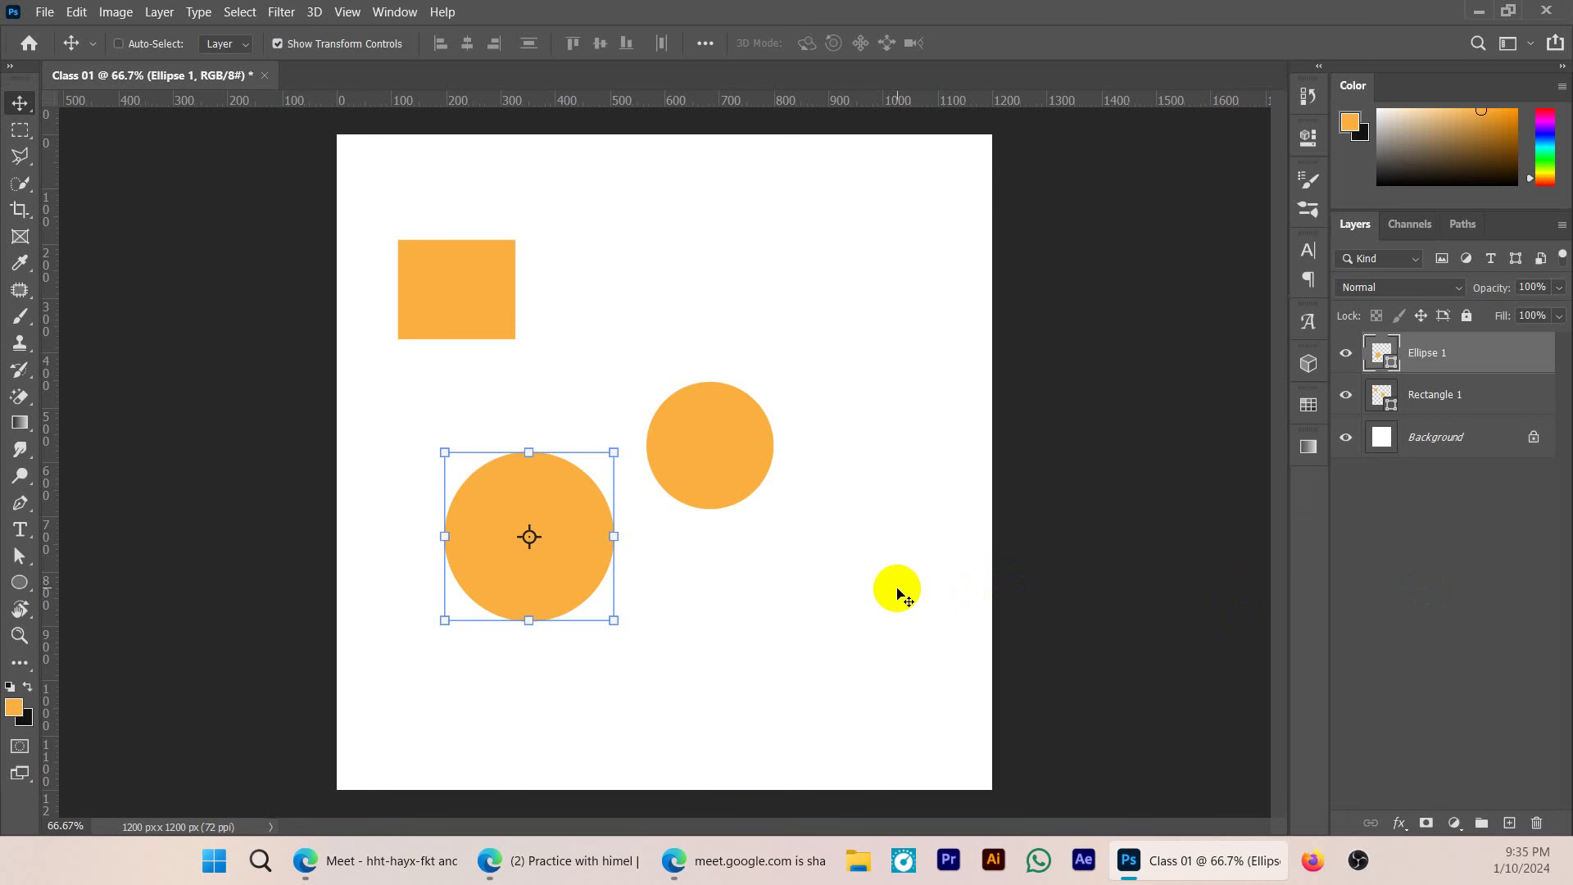
# - Line the larger circle up with the rectangle's left edge and delete the Rectangle 1 layer
pyautogui.moveTo(576, 566); pyautogui.dragTo(552, 596)
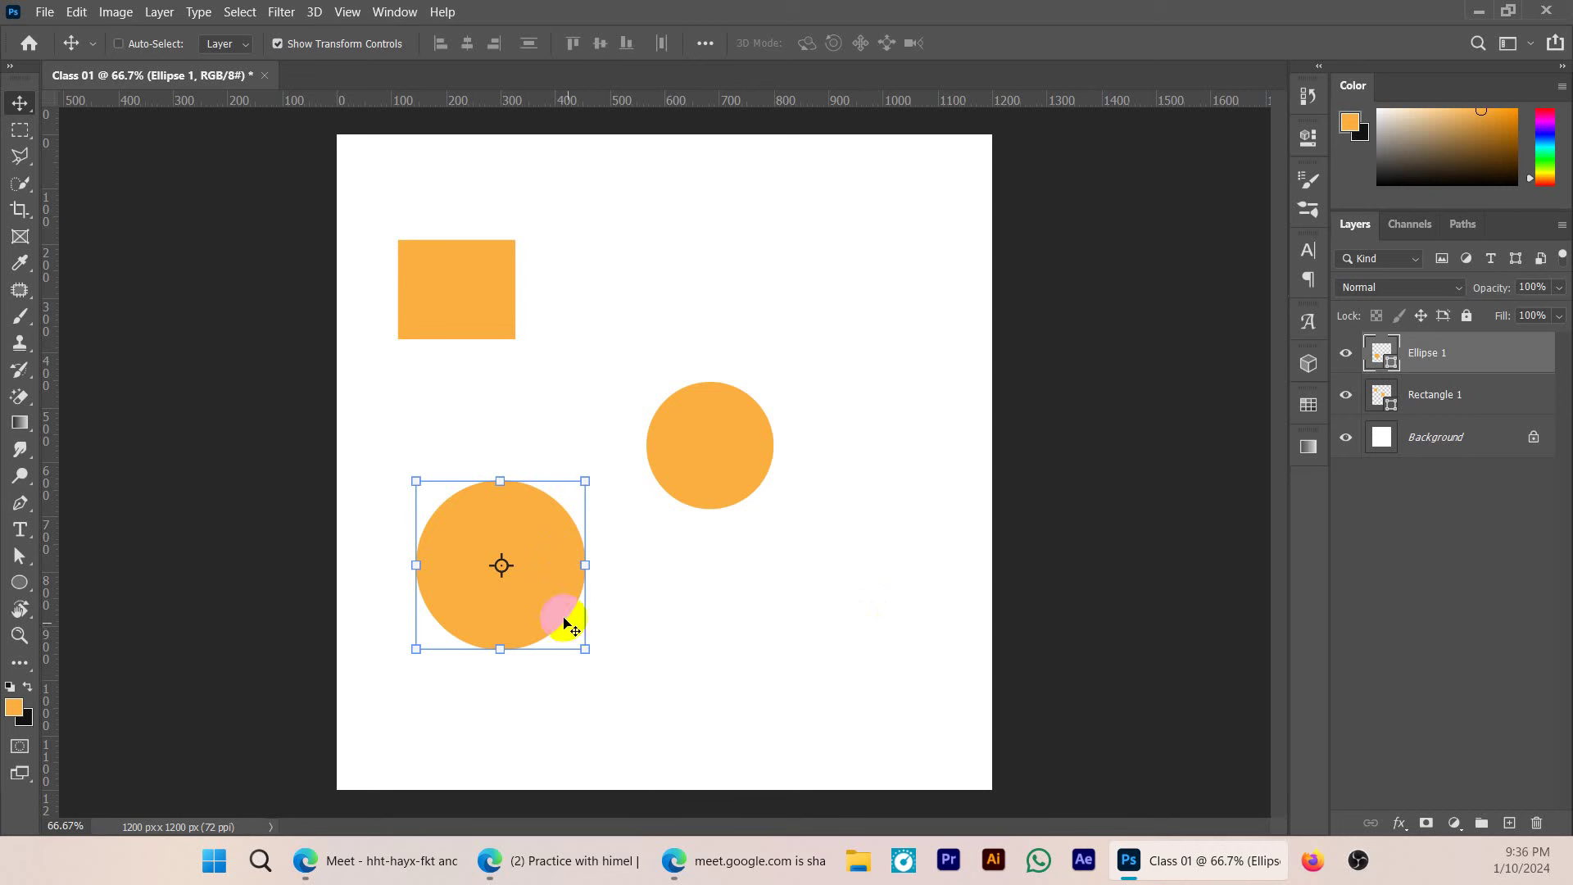
pyautogui.moveTo(557, 616); pyautogui.dragTo(510, 553)
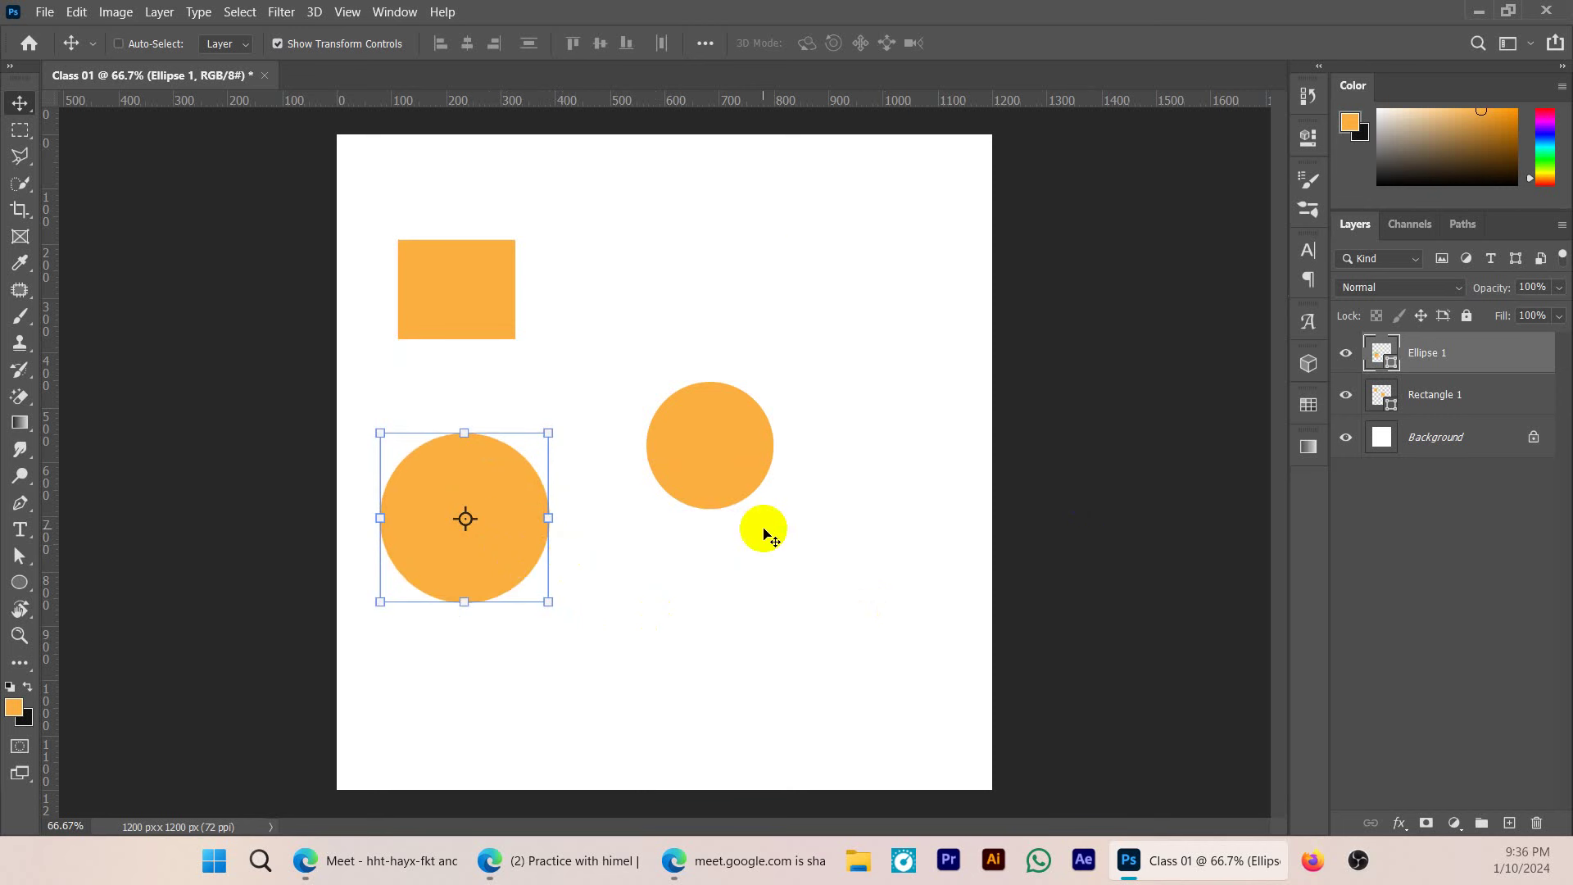
pyautogui.click(741, 453)
pyautogui.moveTo(741, 453); pyautogui.dragTo(783, 395)
pyautogui.moveTo(1499, 401); pyautogui.dragTo(1537, 822)
# - Move the remaining 311 px circle up to the canvas top-left
pyautogui.click(1429, 356)
pyautogui.moveTo(481, 544); pyautogui.dragTo(505, 329)
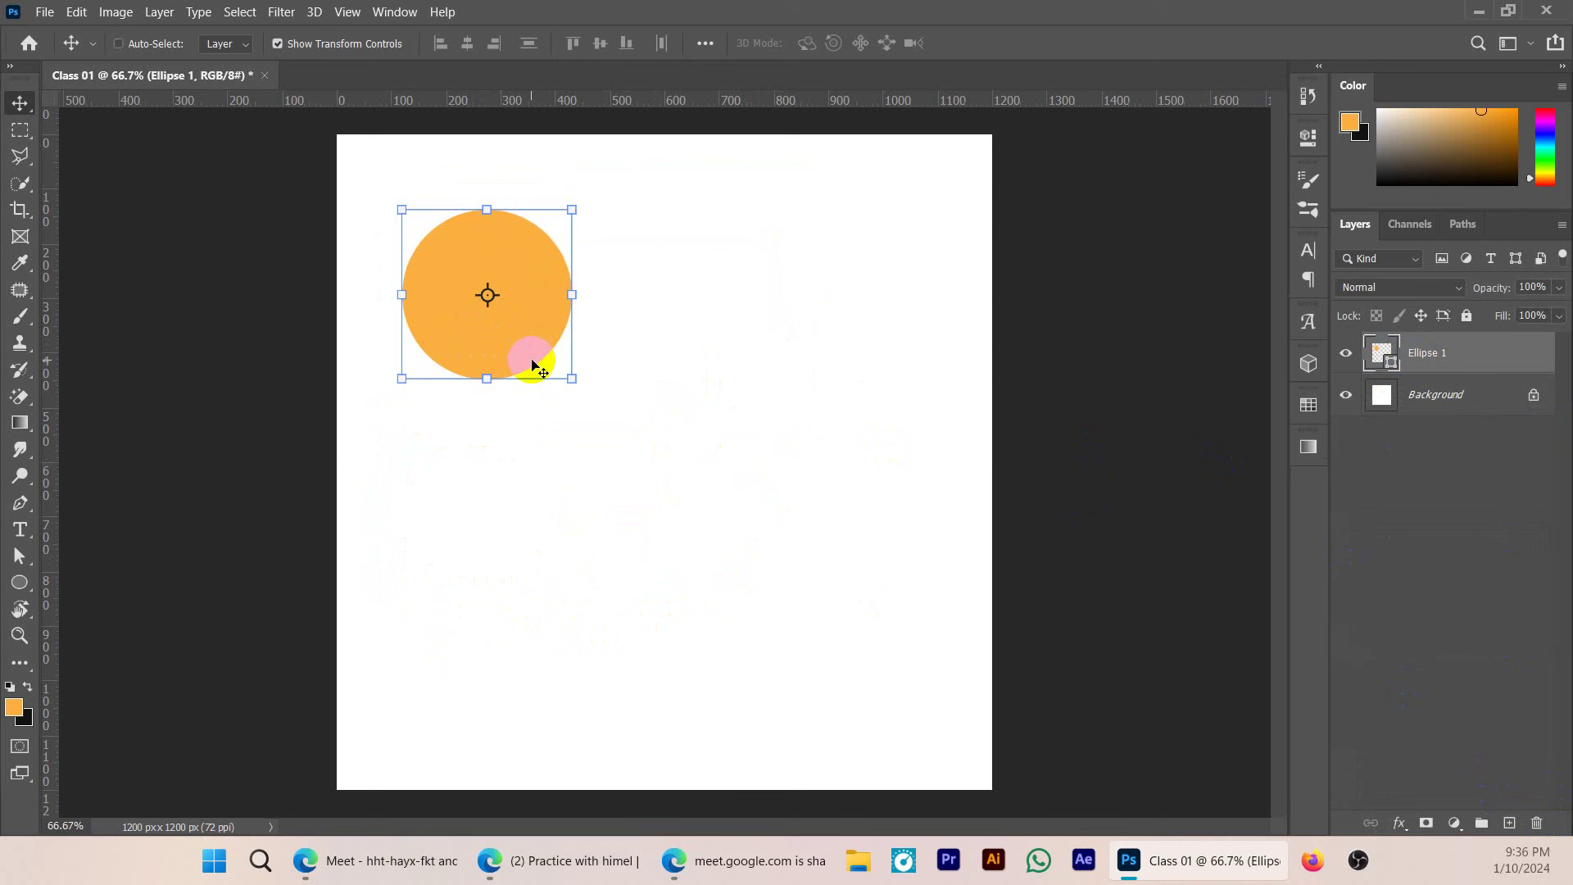
pyautogui.moveTo(533, 362); pyautogui.dragTo(503, 318)
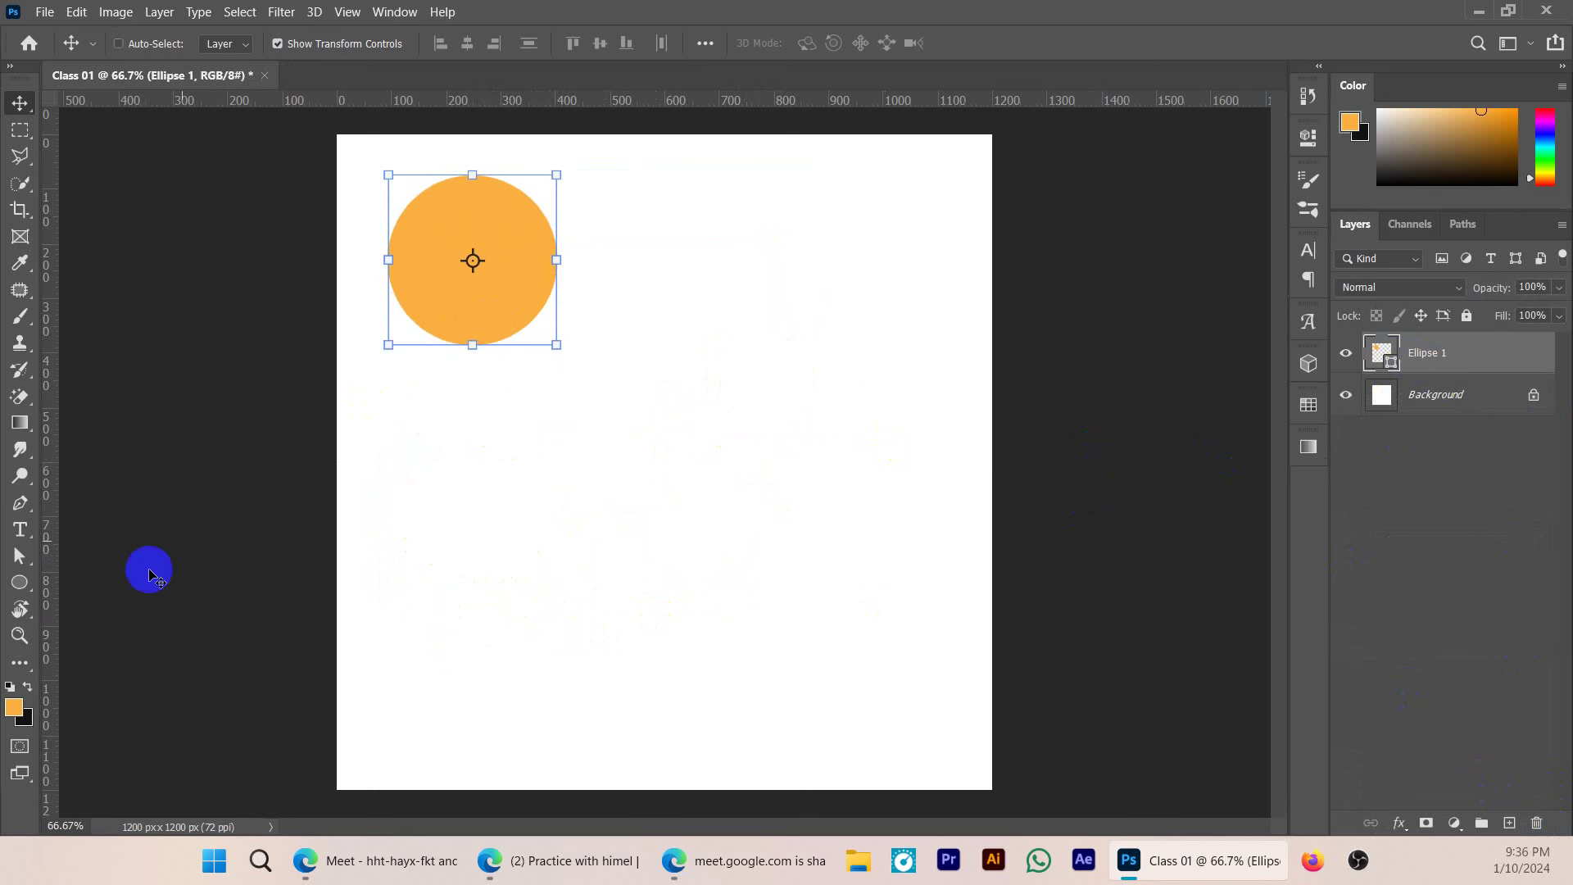
pyautogui.click(20, 581)
pyautogui.click(100, 587)
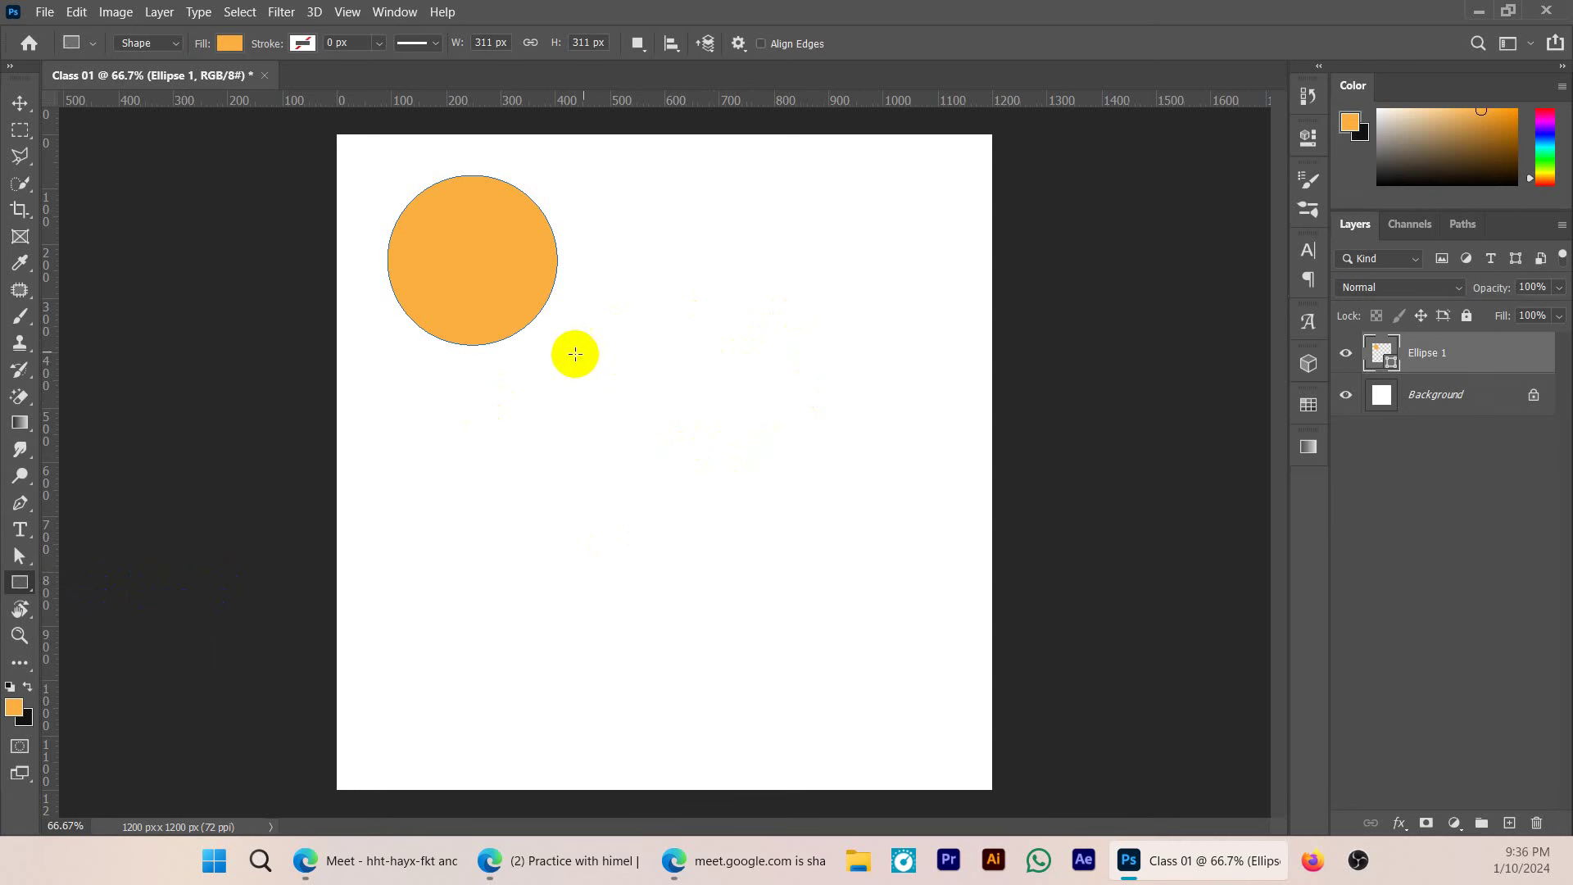
# - Draw an orange square right of the circle and nudge it up and right
pyautogui.moveTo(686, 254); pyautogui.dragTo(798, 366)
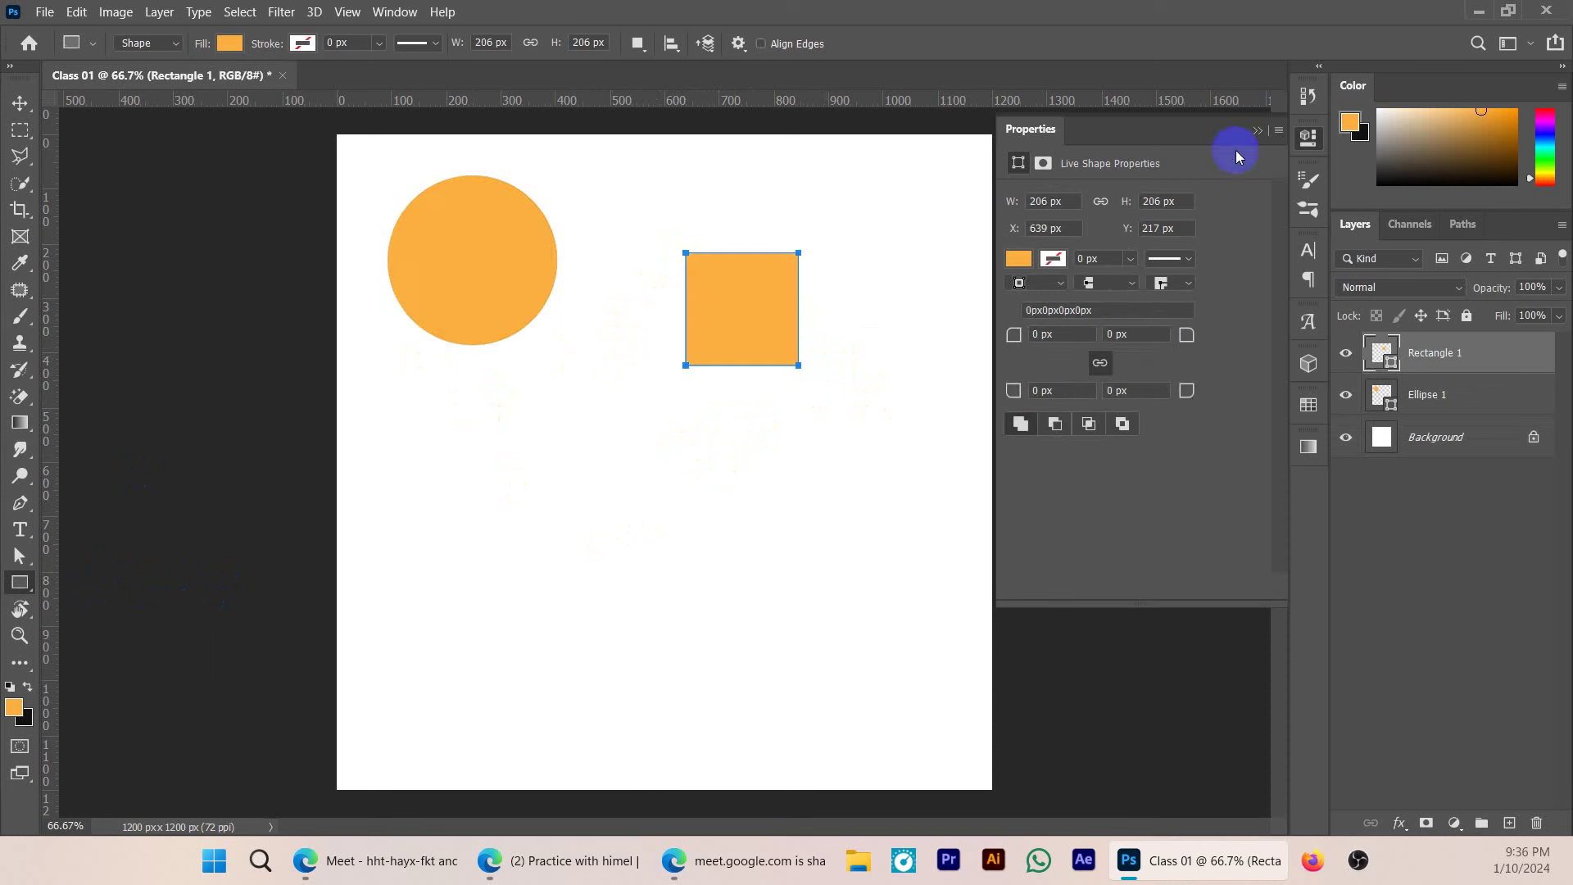
pyautogui.click(1260, 131)
pyautogui.press('v')
pyautogui.moveTo(763, 319); pyautogui.dragTo(808, 278)
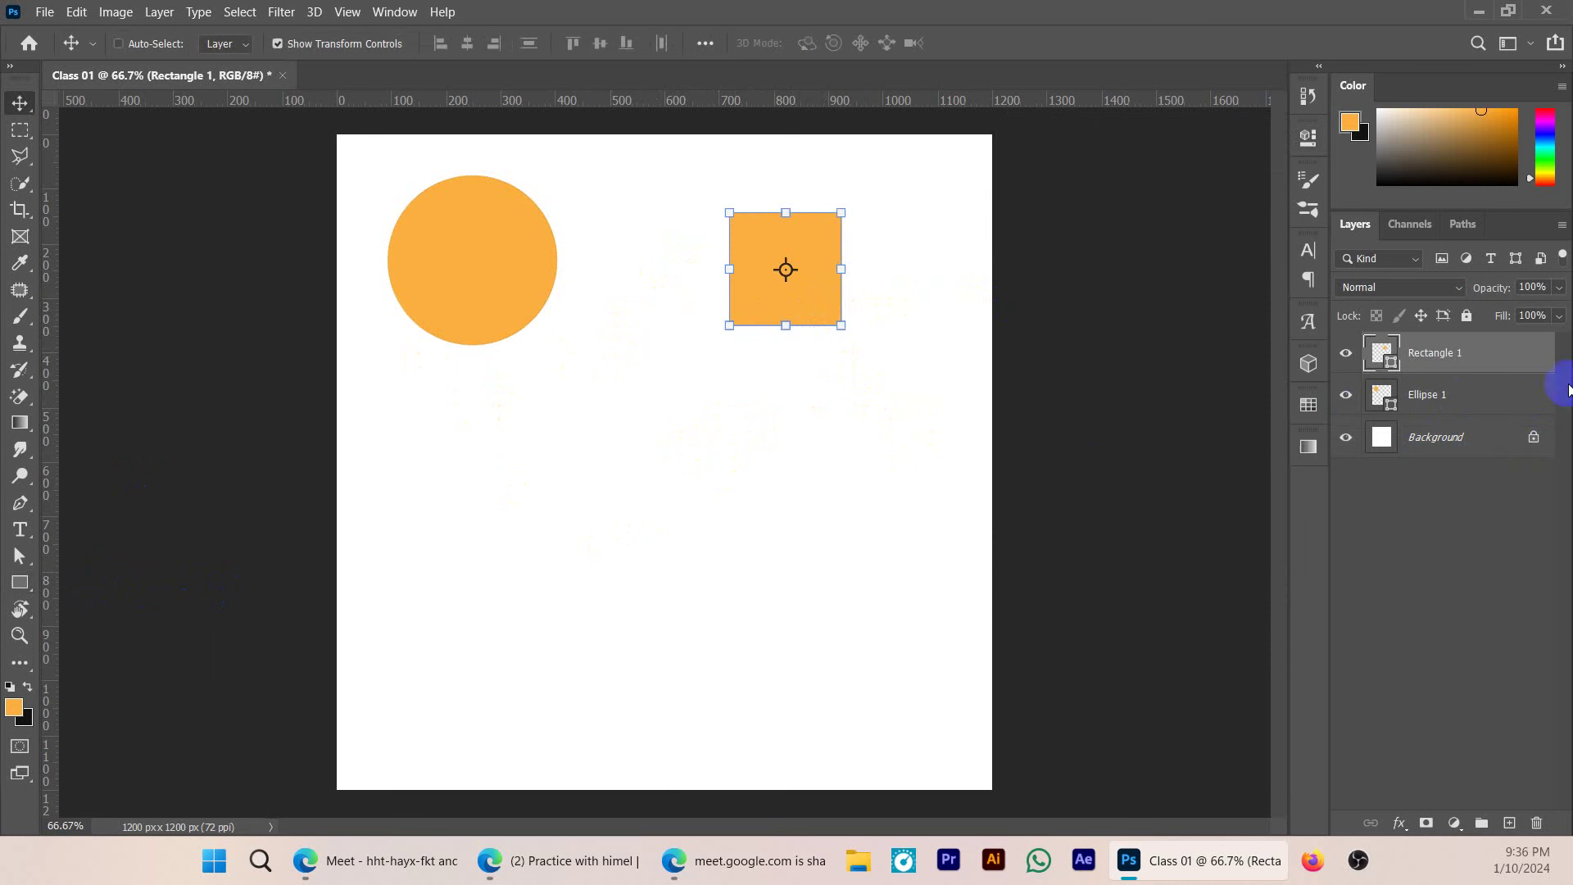
# - Rename the Ellipse 1 layer to 'circle' and the Rectangle 1 layer to 'Squre'
pyautogui.keyDown('ctrl'); pyautogui.click(478, 275); pyautogui.keyUp('ctrl')
pyautogui.click(1370, 377)
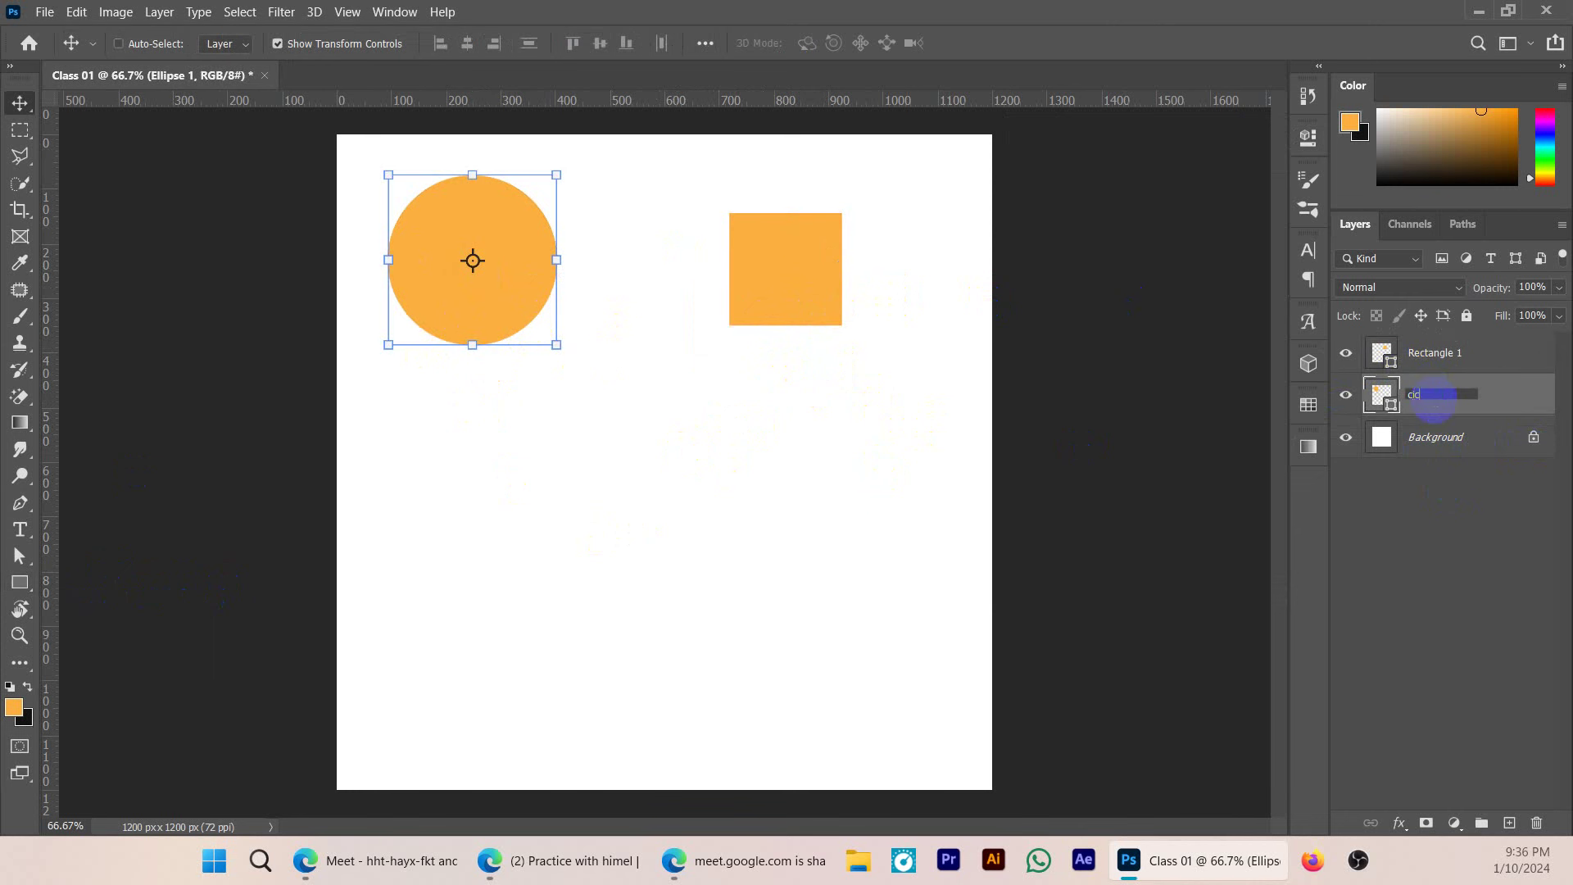
pyautogui.press('Return')
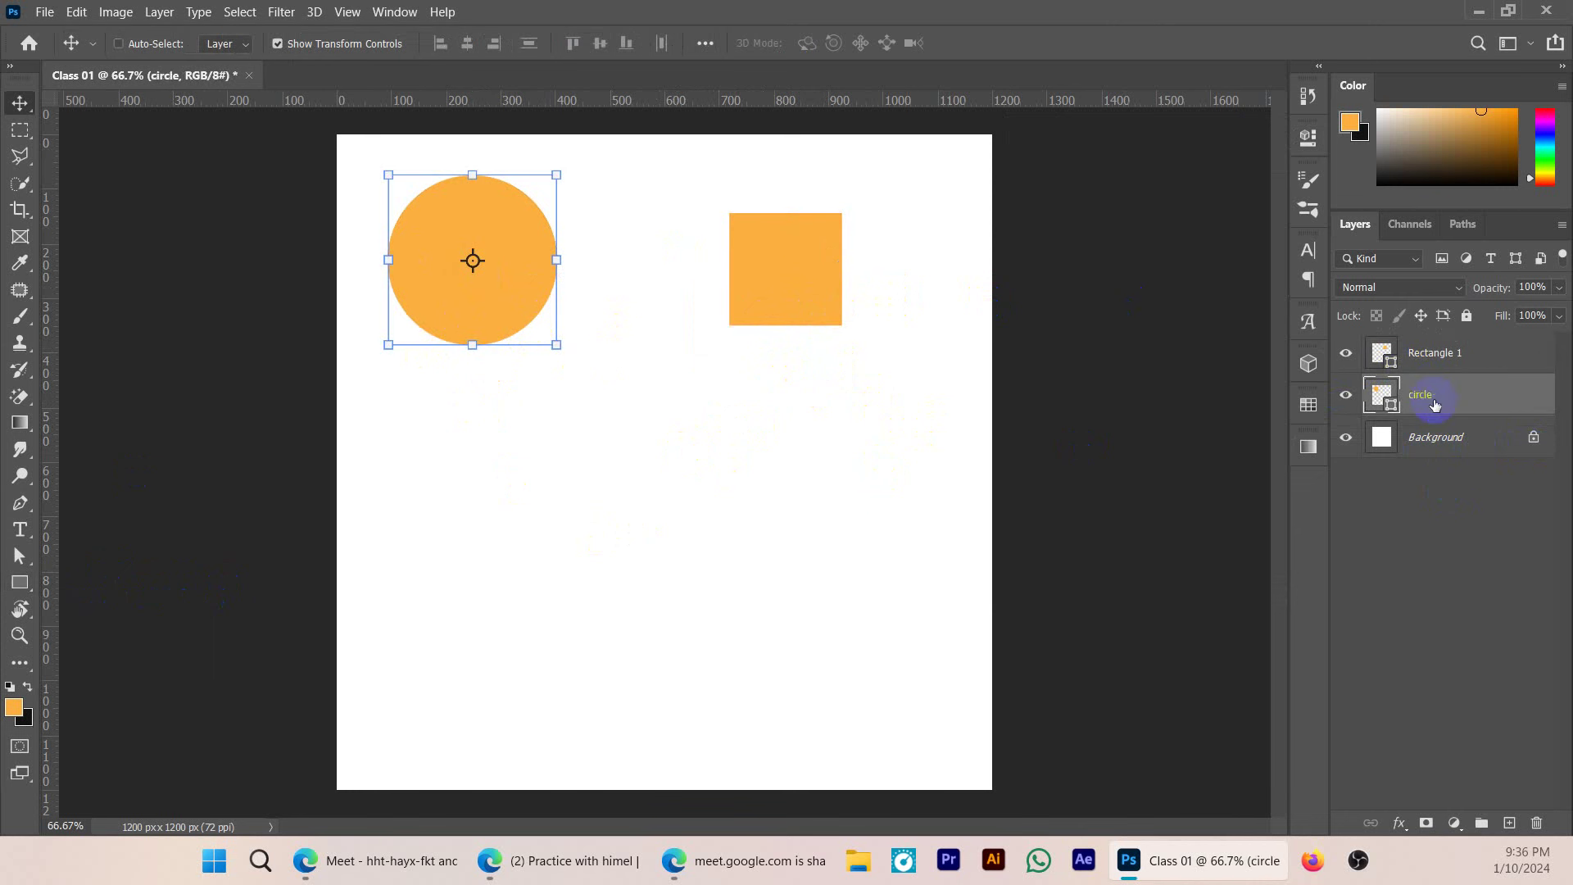
pyautogui.click(1434, 356)
pyautogui.doubleClick(1457, 352)
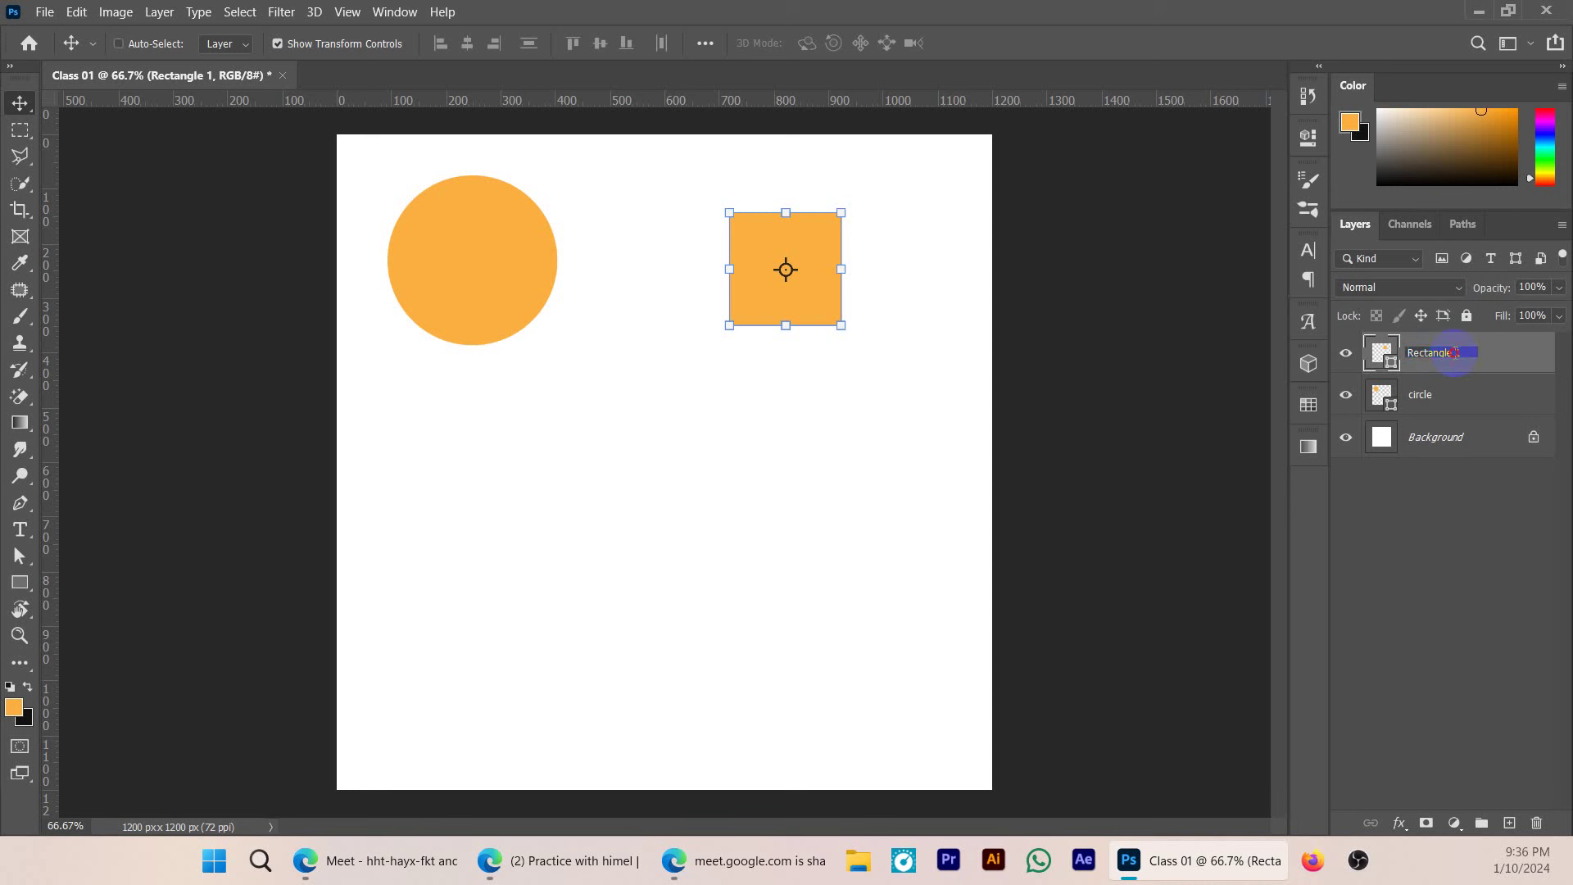
pyautogui.hotkey('ctrl', 'a')
pyautogui.write('A')
pyautogui.click(1516, 360)
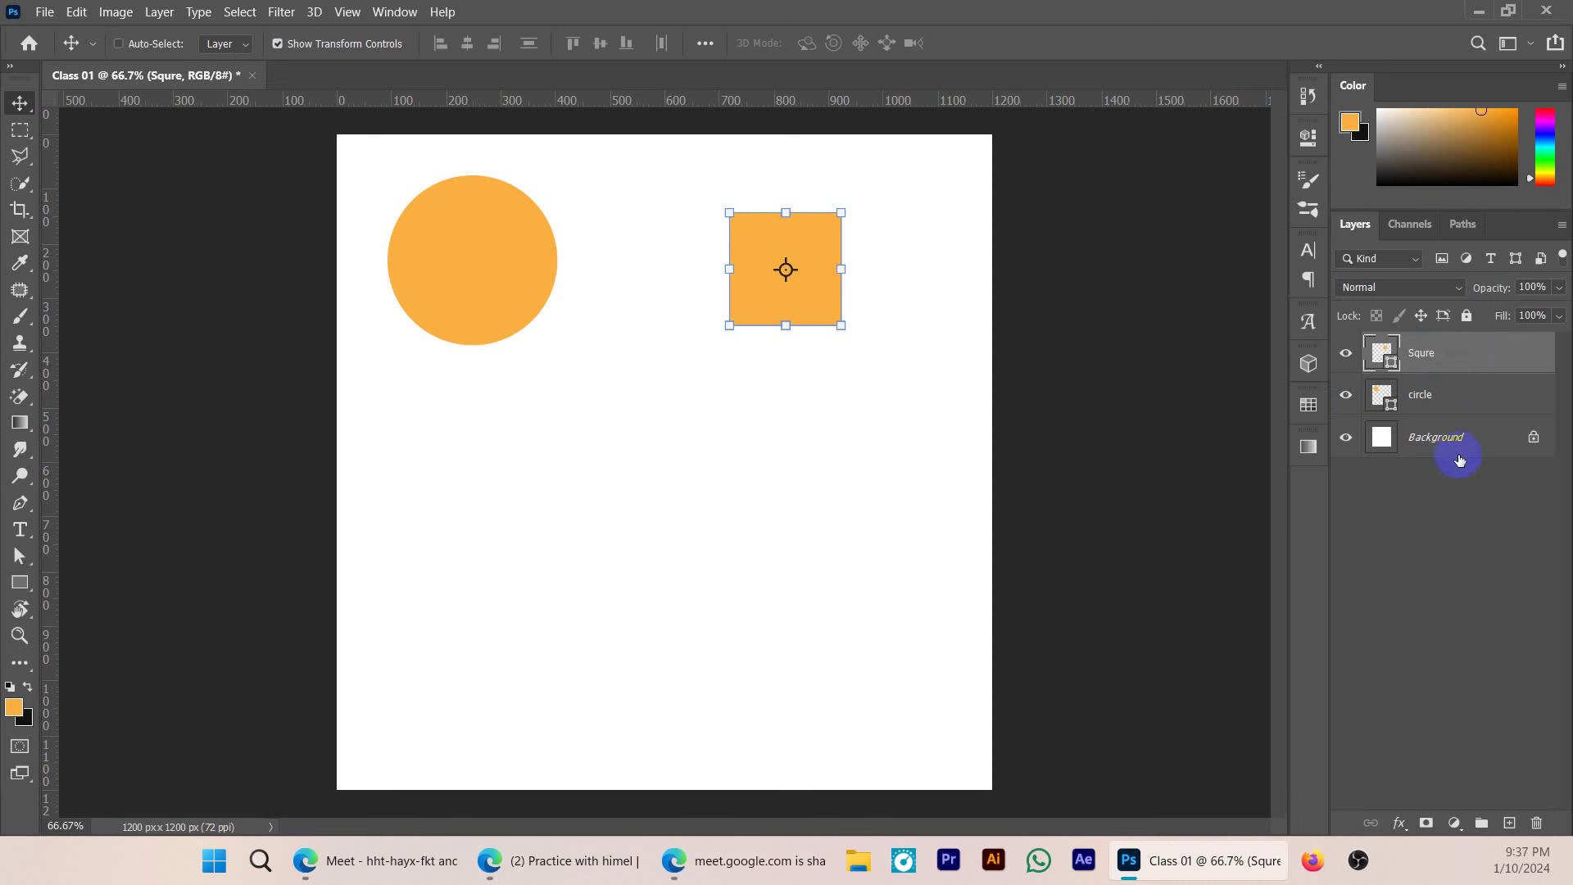
# - Place a third square copy lower down, group the three squares and name the group 'name'
pyautogui.moveTo(783, 309); pyautogui.dragTo(855, 656)
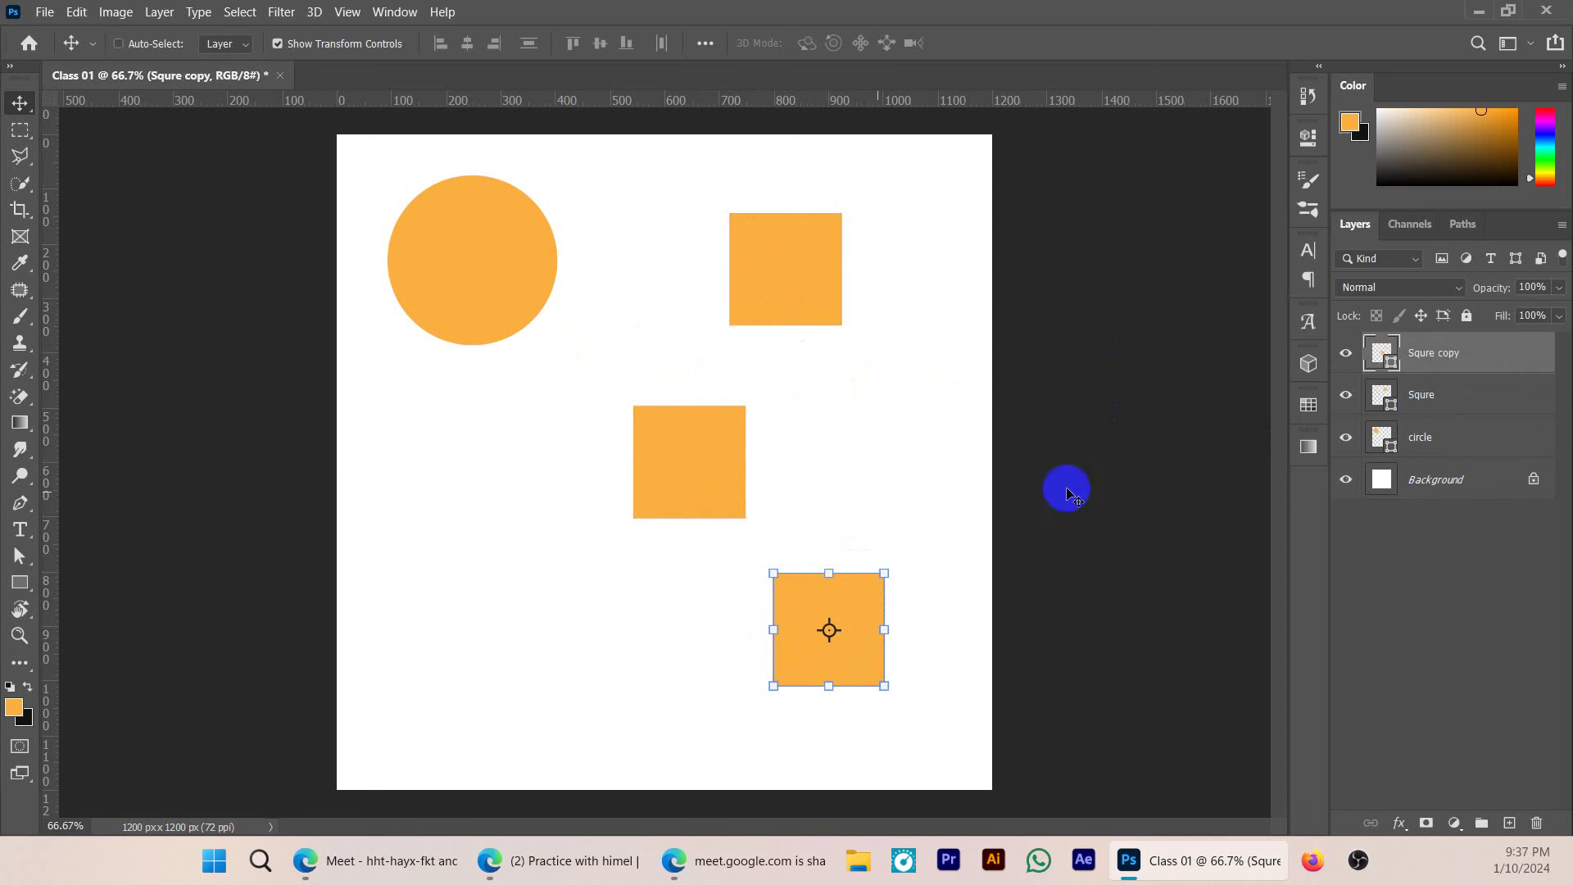
pyautogui.keyDown('shift'); pyautogui.click(1442, 438); pyautogui.keyUp('shift')
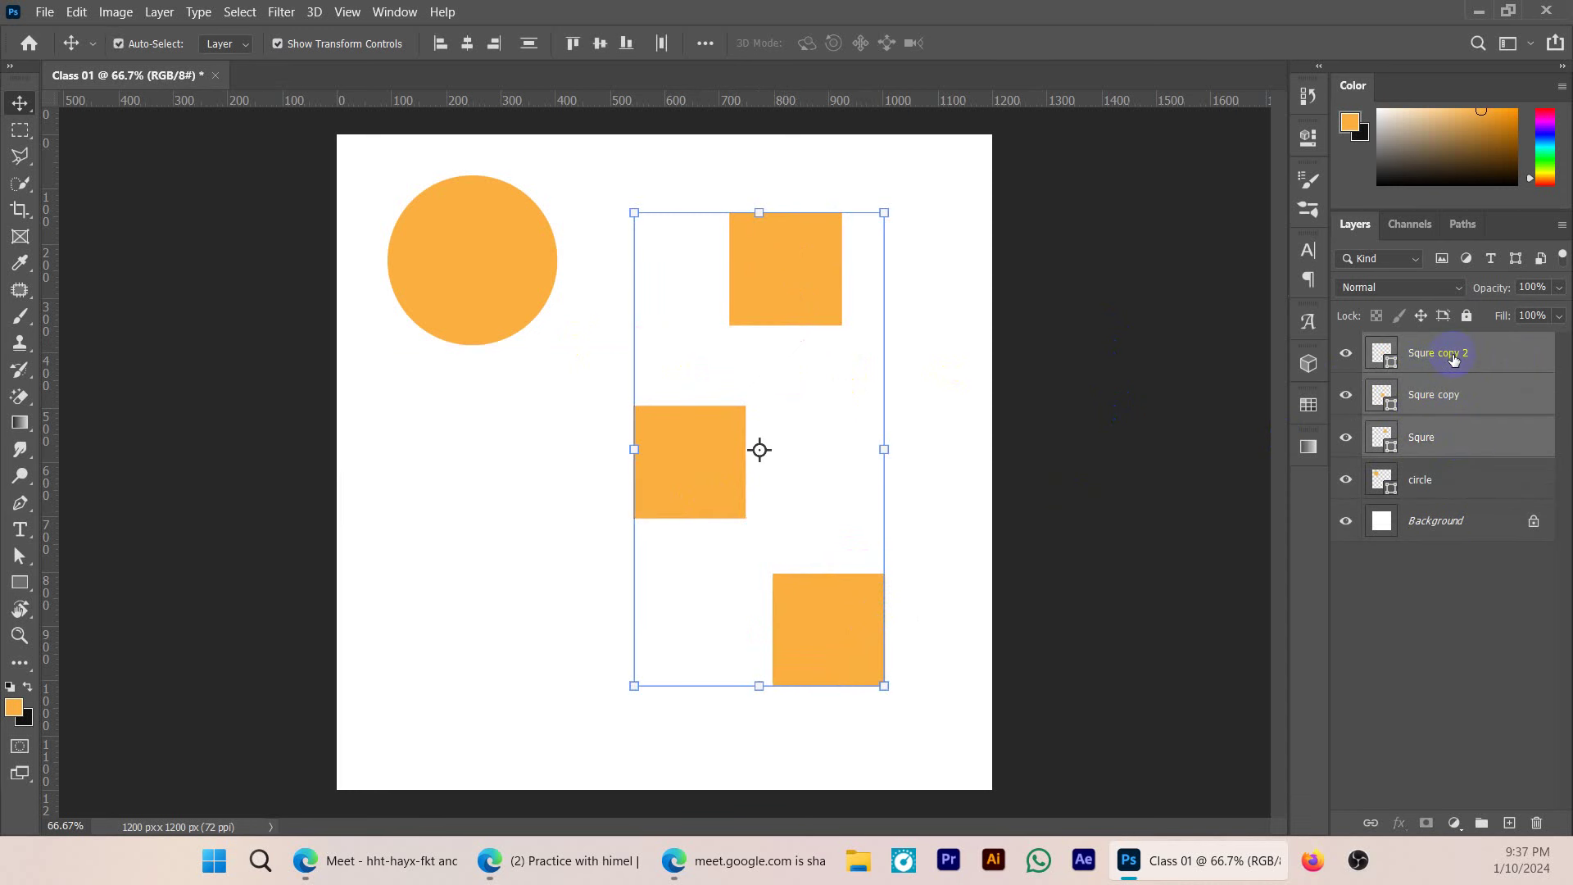
pyautogui.hotkey('ctrl', 'g')
pyautogui.doubleClick(1424, 348)
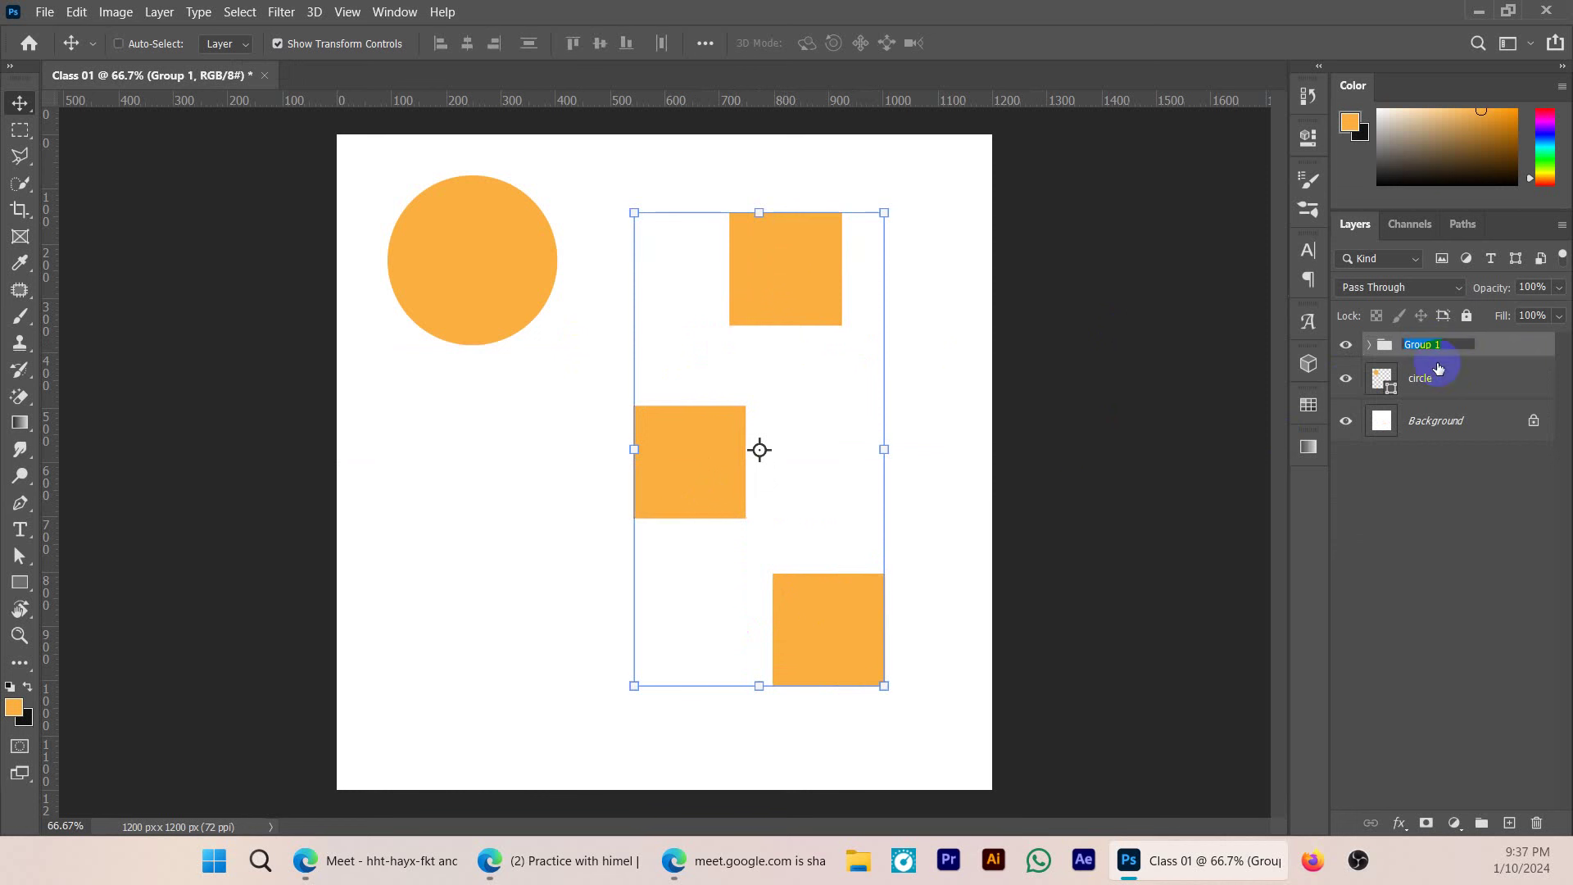
pyautogui.write('name')
pyautogui.press('Return')
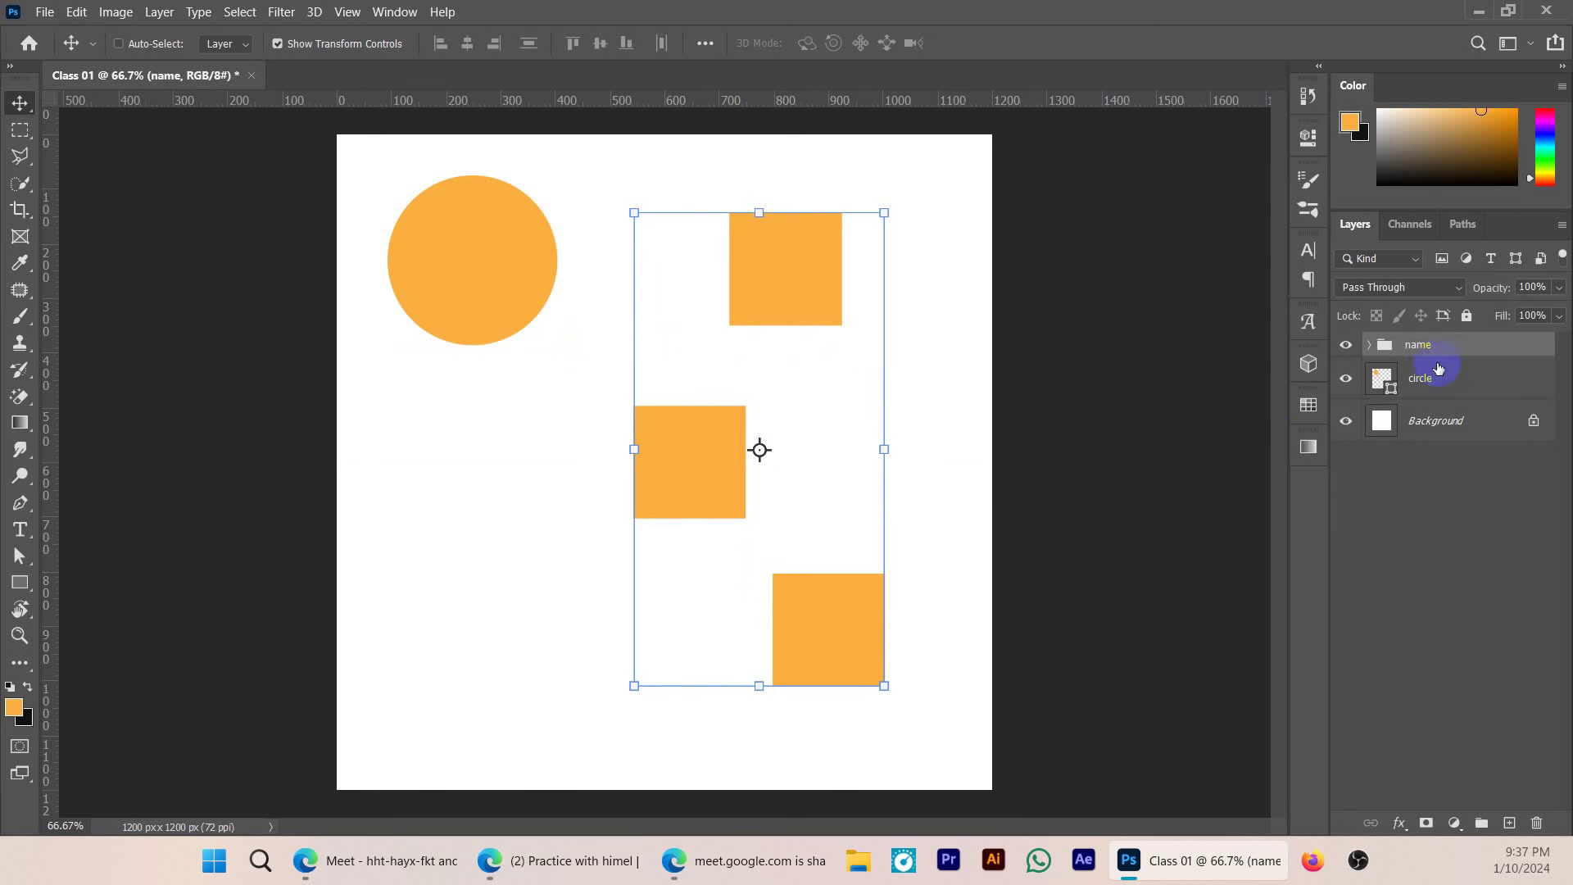
# - Shift the 'name' squares group right and slightly up on the canvas
pyautogui.click(818, 293)
pyautogui.moveTo(818, 294); pyautogui.dragTo(889, 279)
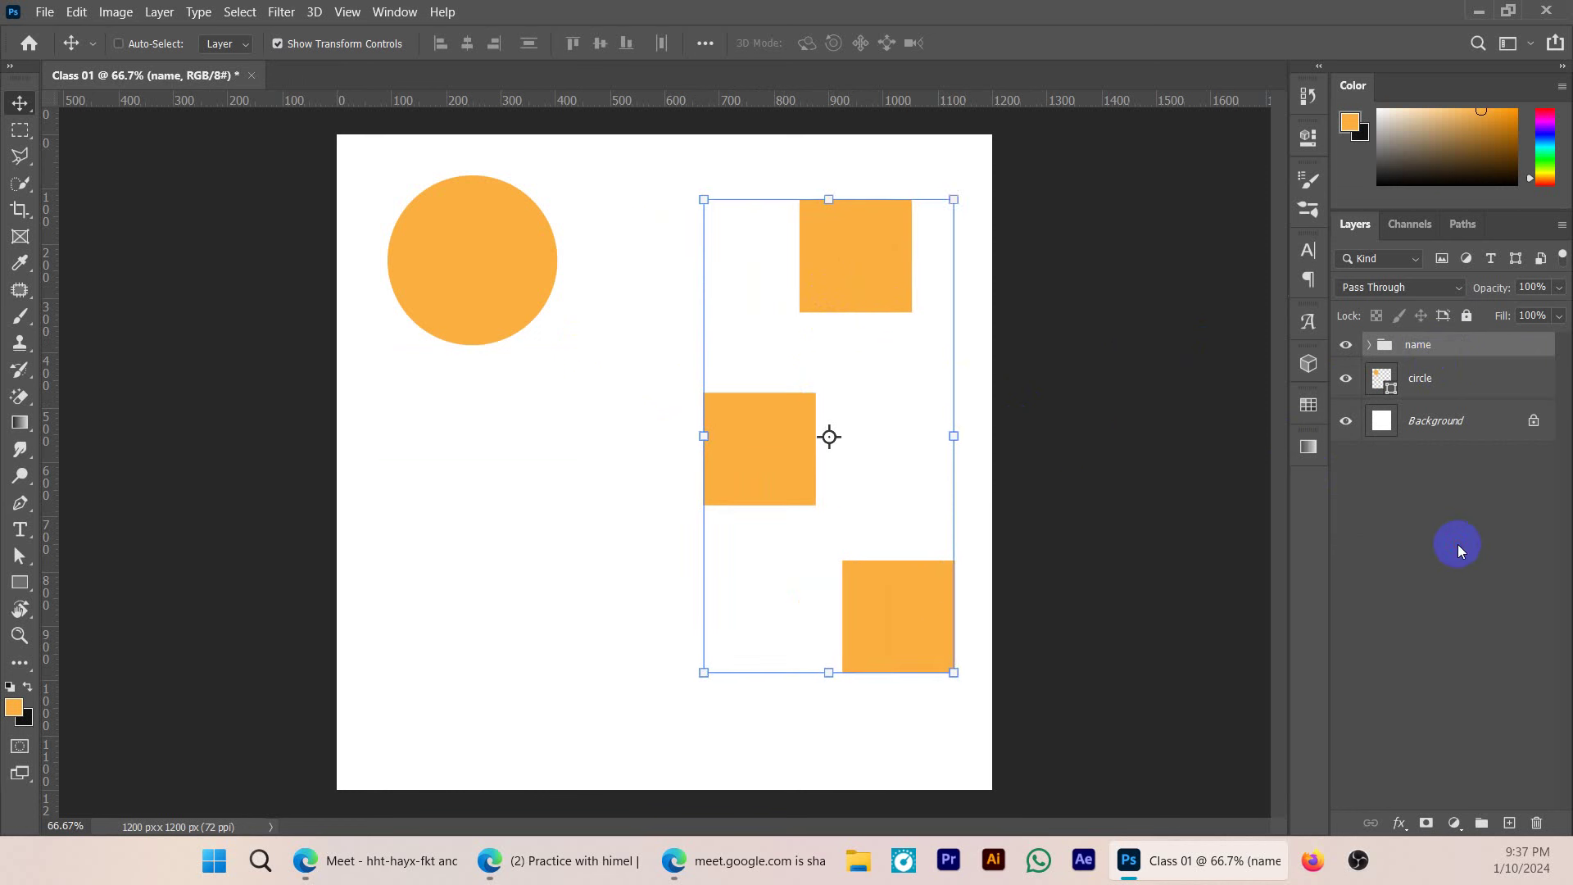
pyautogui.click(1458, 545)
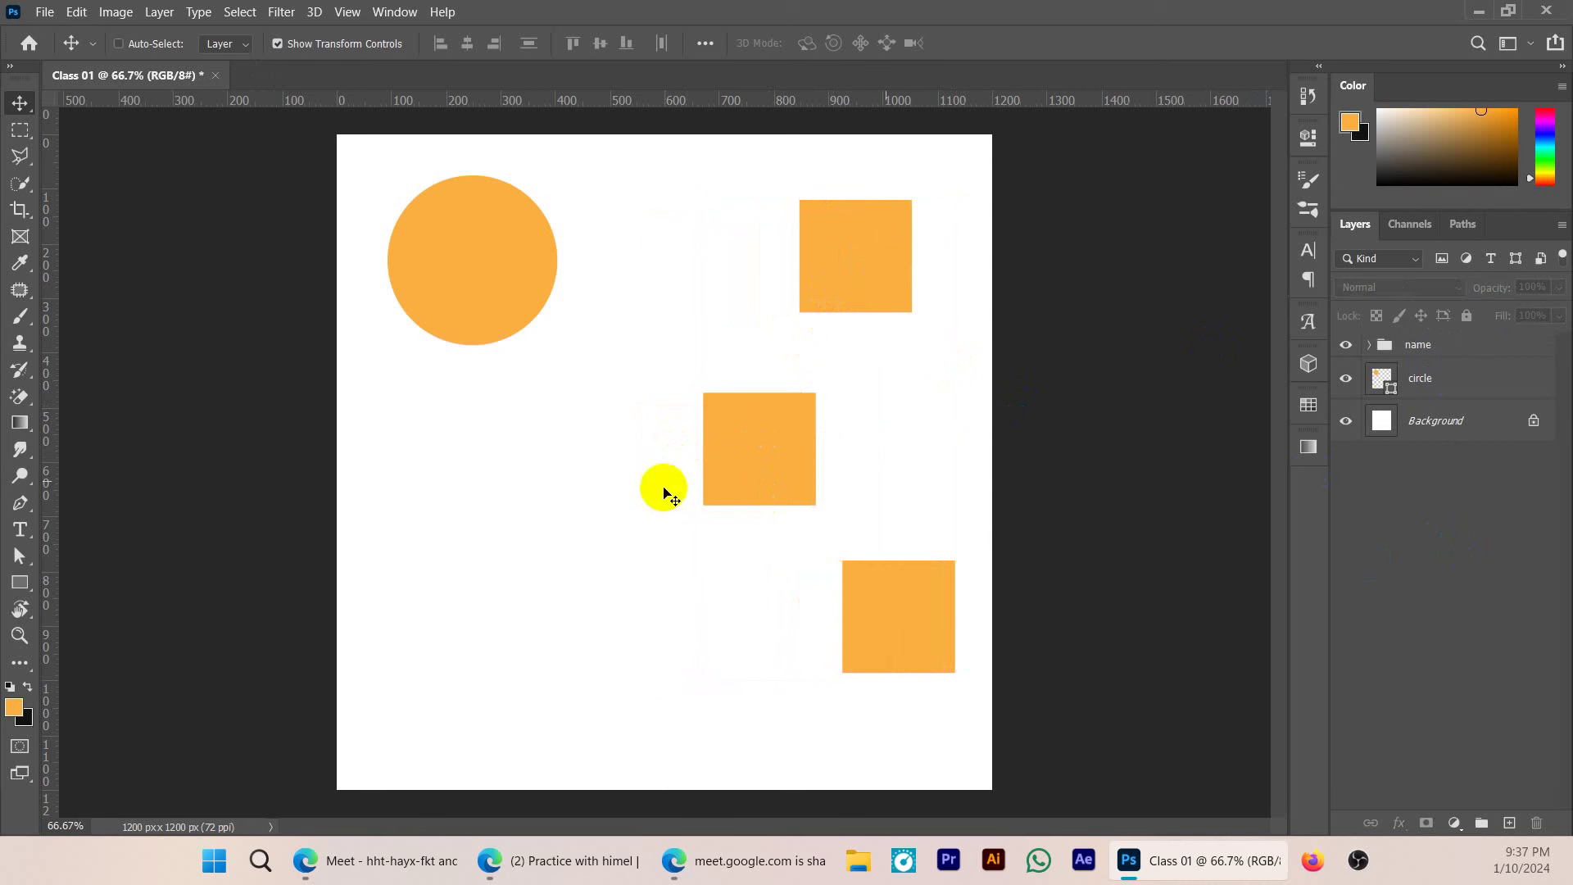
pyautogui.hotkey('alt', 'Tab')
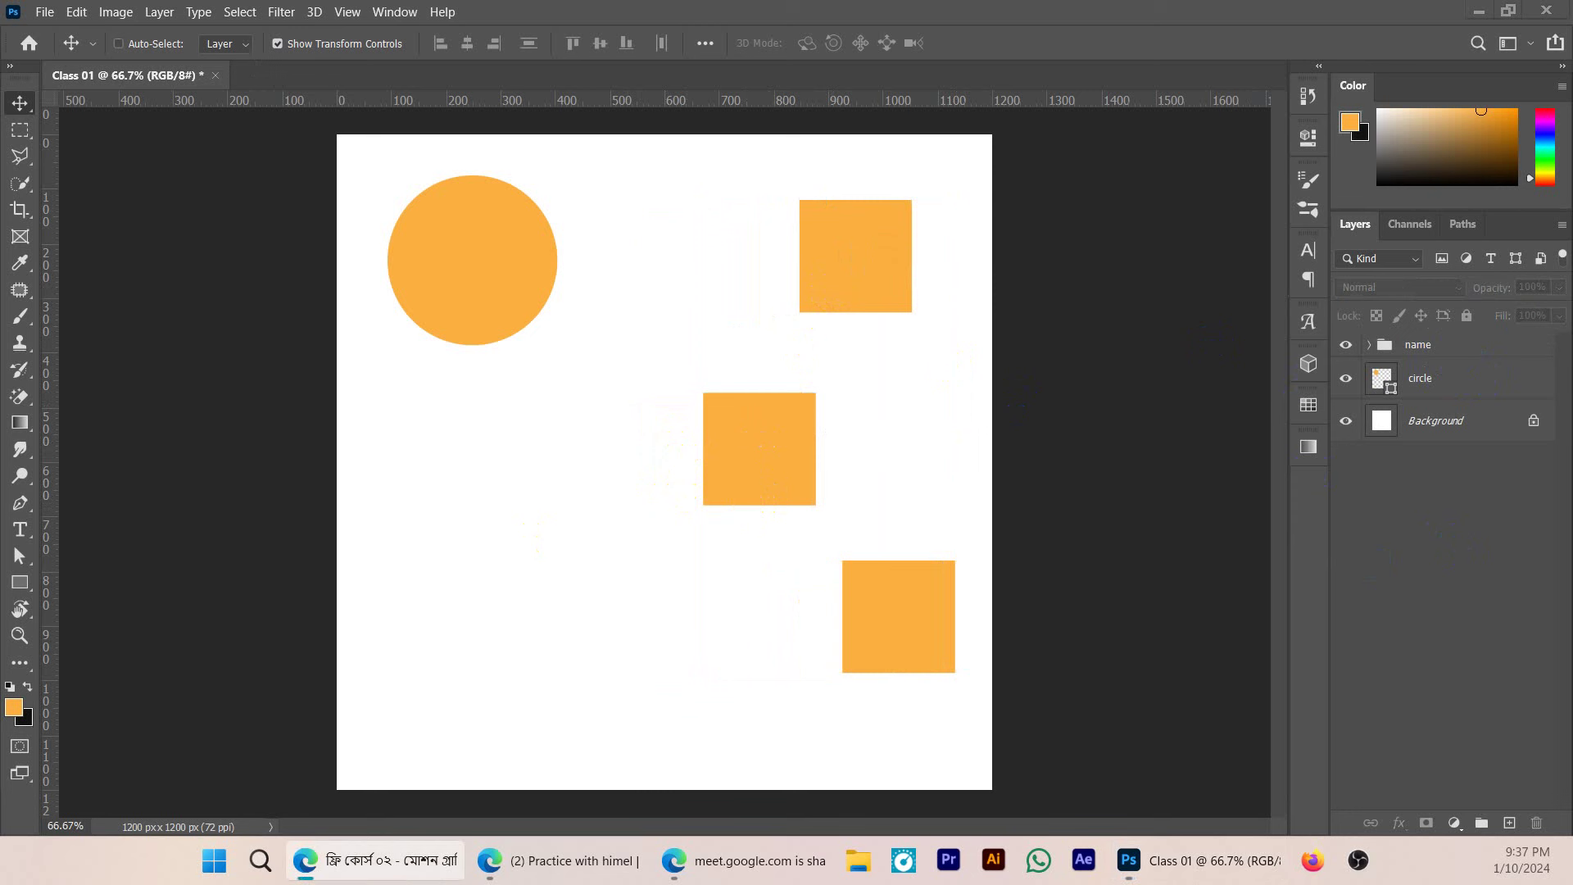
# - Move the circle layer down to the mid-left of the canvas
pyautogui.click(1456, 572)
pyautogui.click(1407, 380)
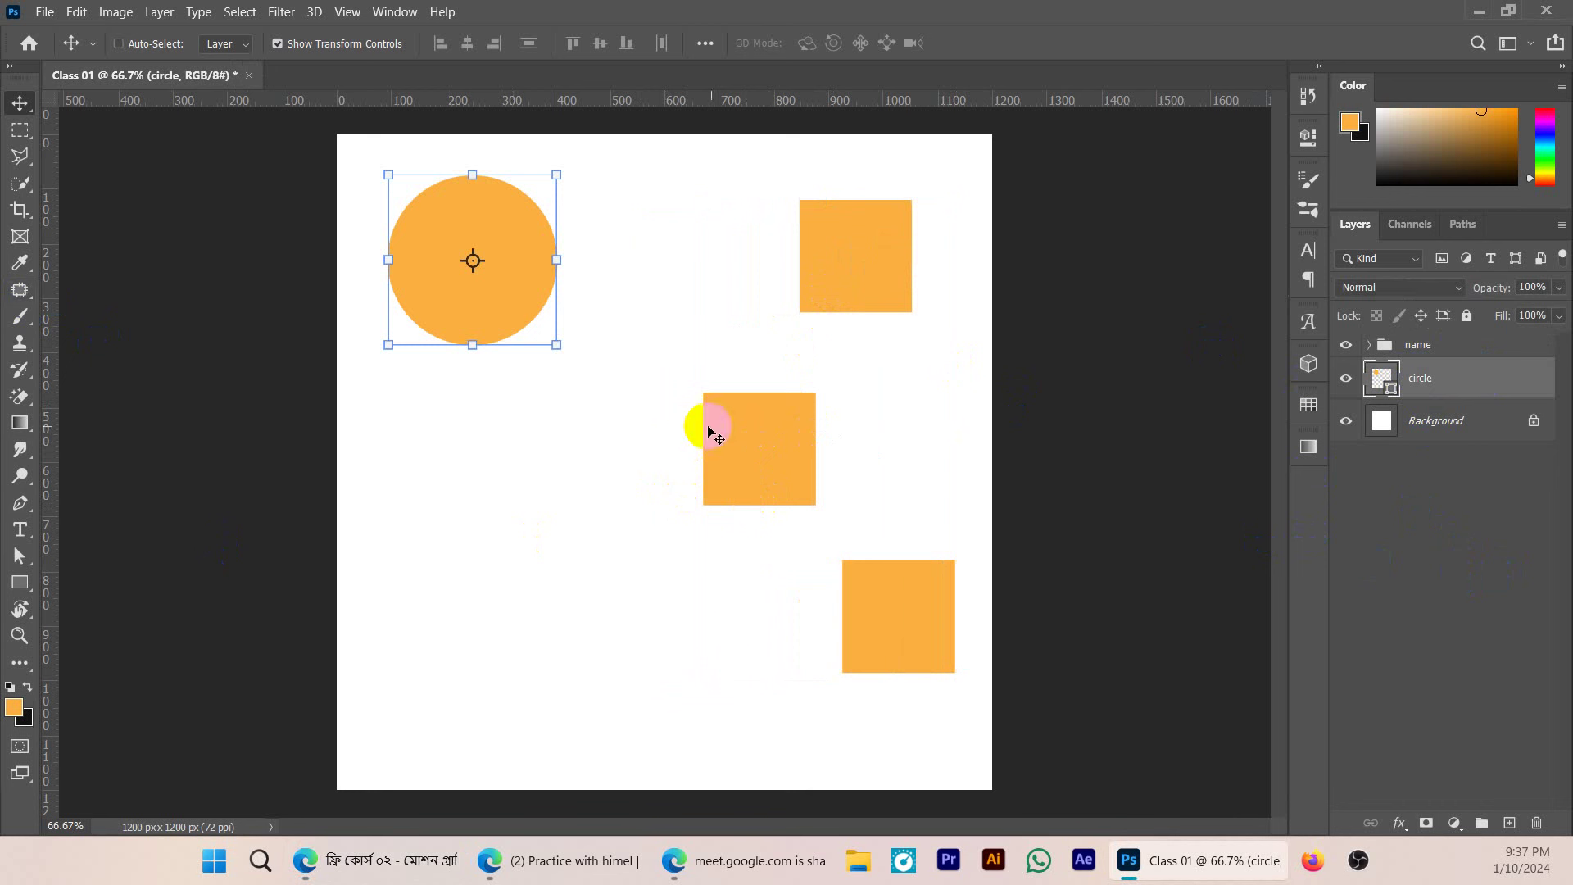
pyautogui.moveTo(489, 300); pyautogui.dragTo(503, 500)
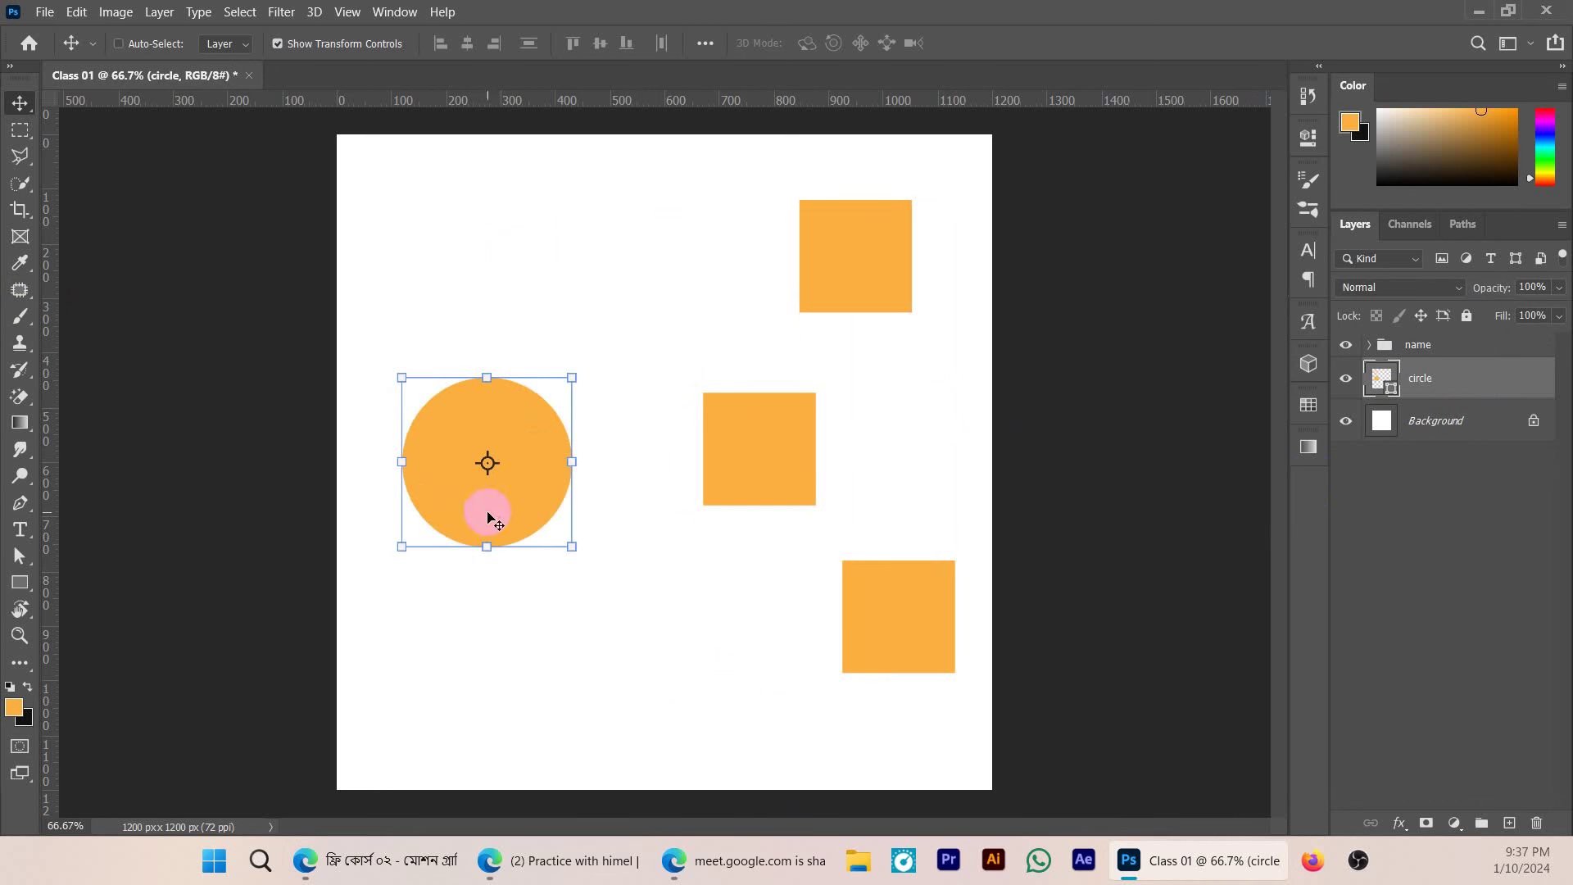
# - Shift the 'name' squares group slightly left and down
pyautogui.click(1426, 352)
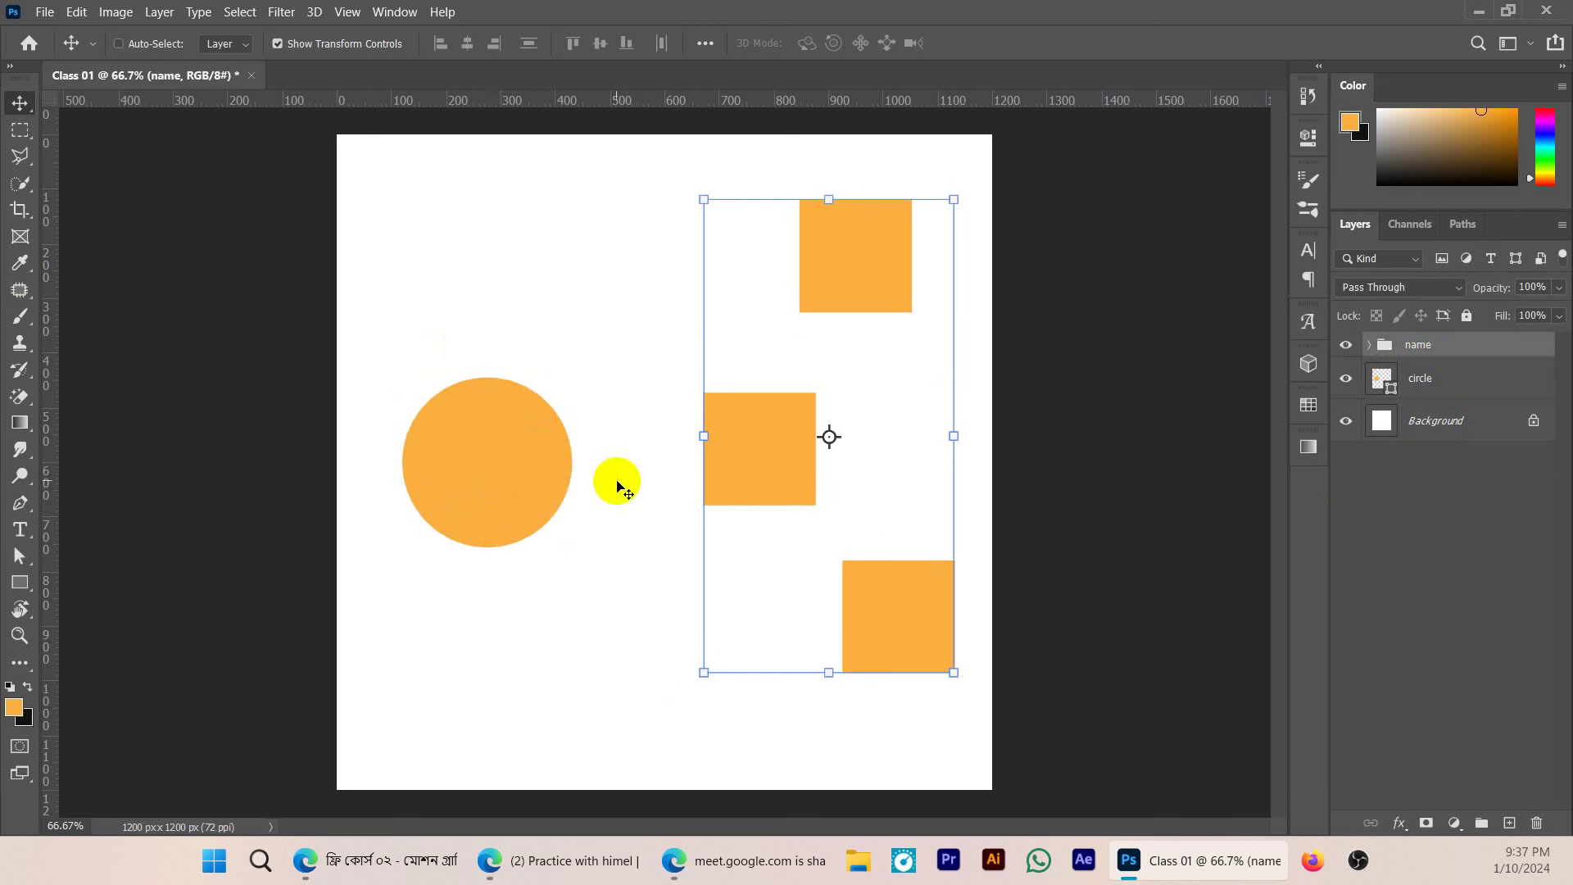
pyautogui.moveTo(786, 467); pyautogui.dragTo(754, 480)
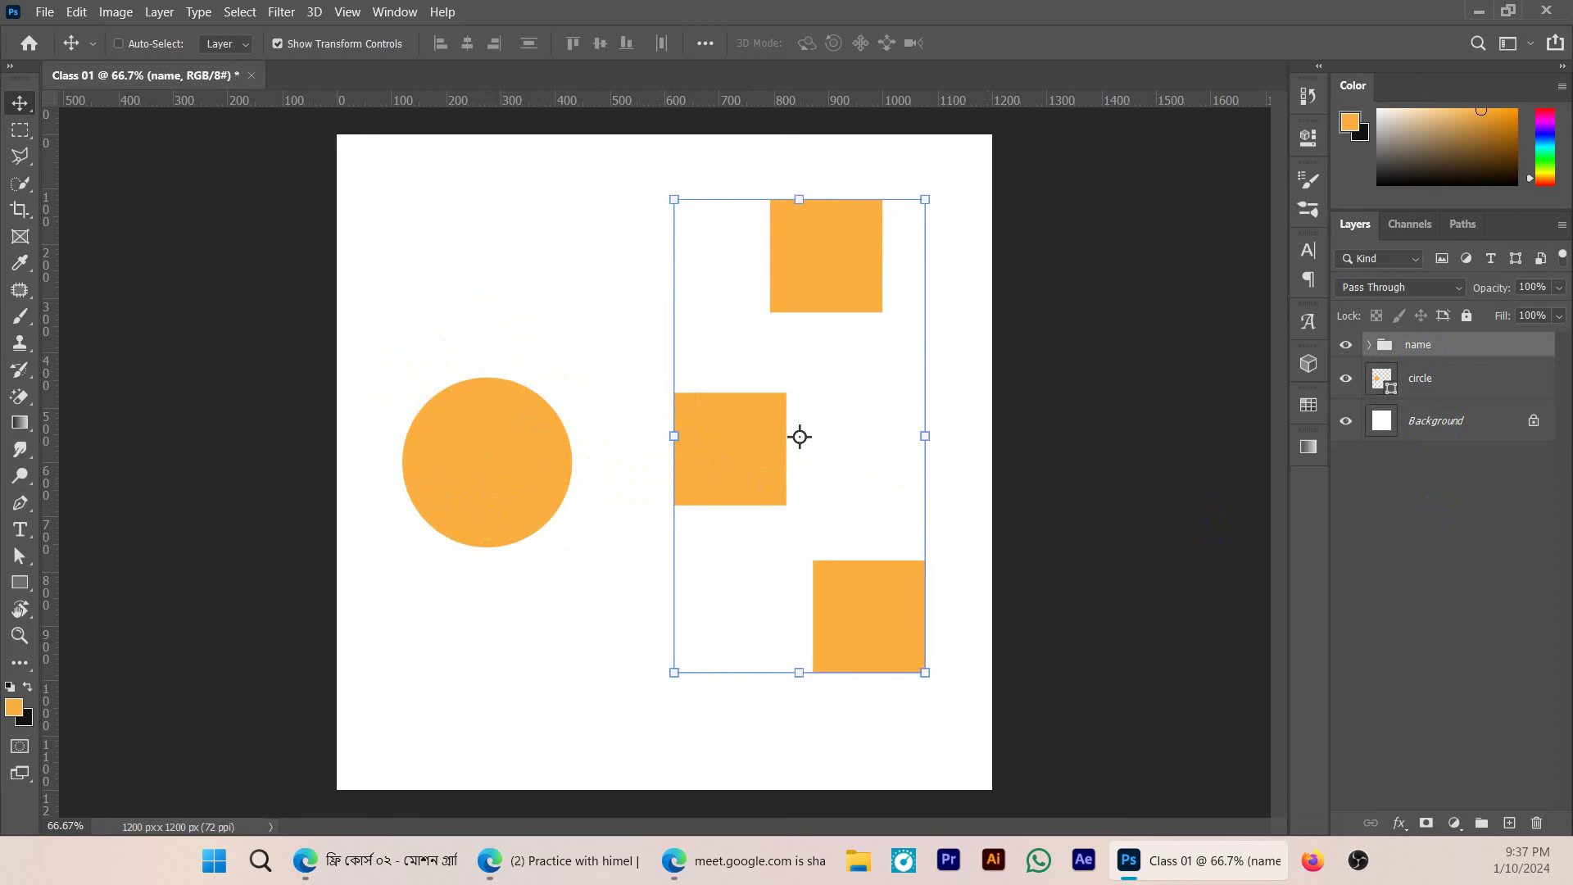
pyautogui.click(756, 465)
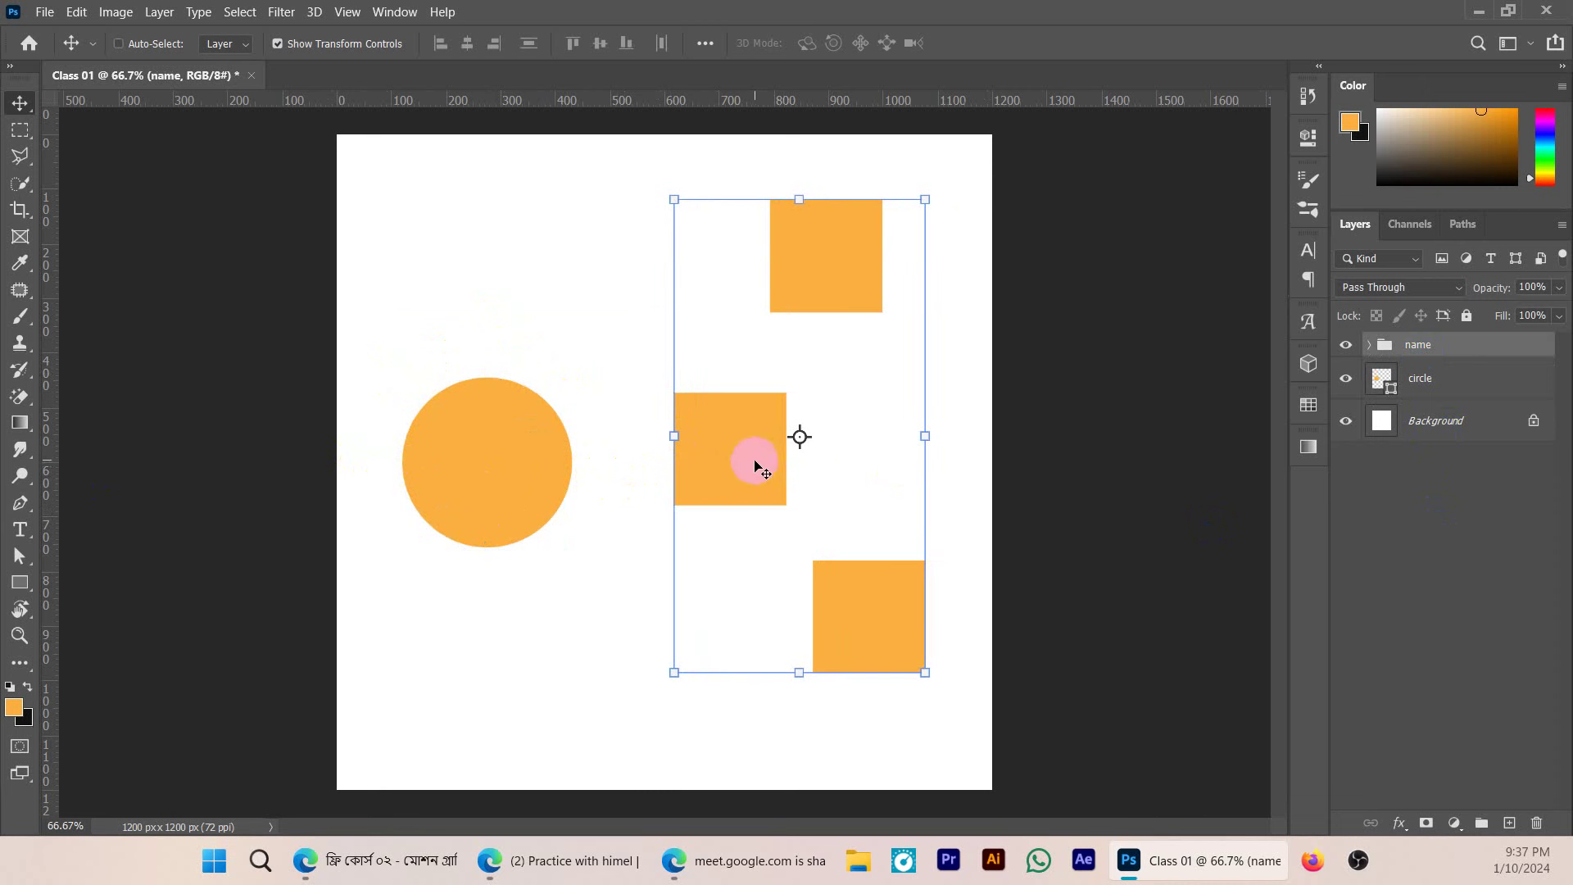
pyautogui.moveTo(754, 462)
pyautogui.mouseDown()
pyautogui.moveTo(734, 464)
pyautogui.moveTo(749, 480)
pyautogui.mouseUp()
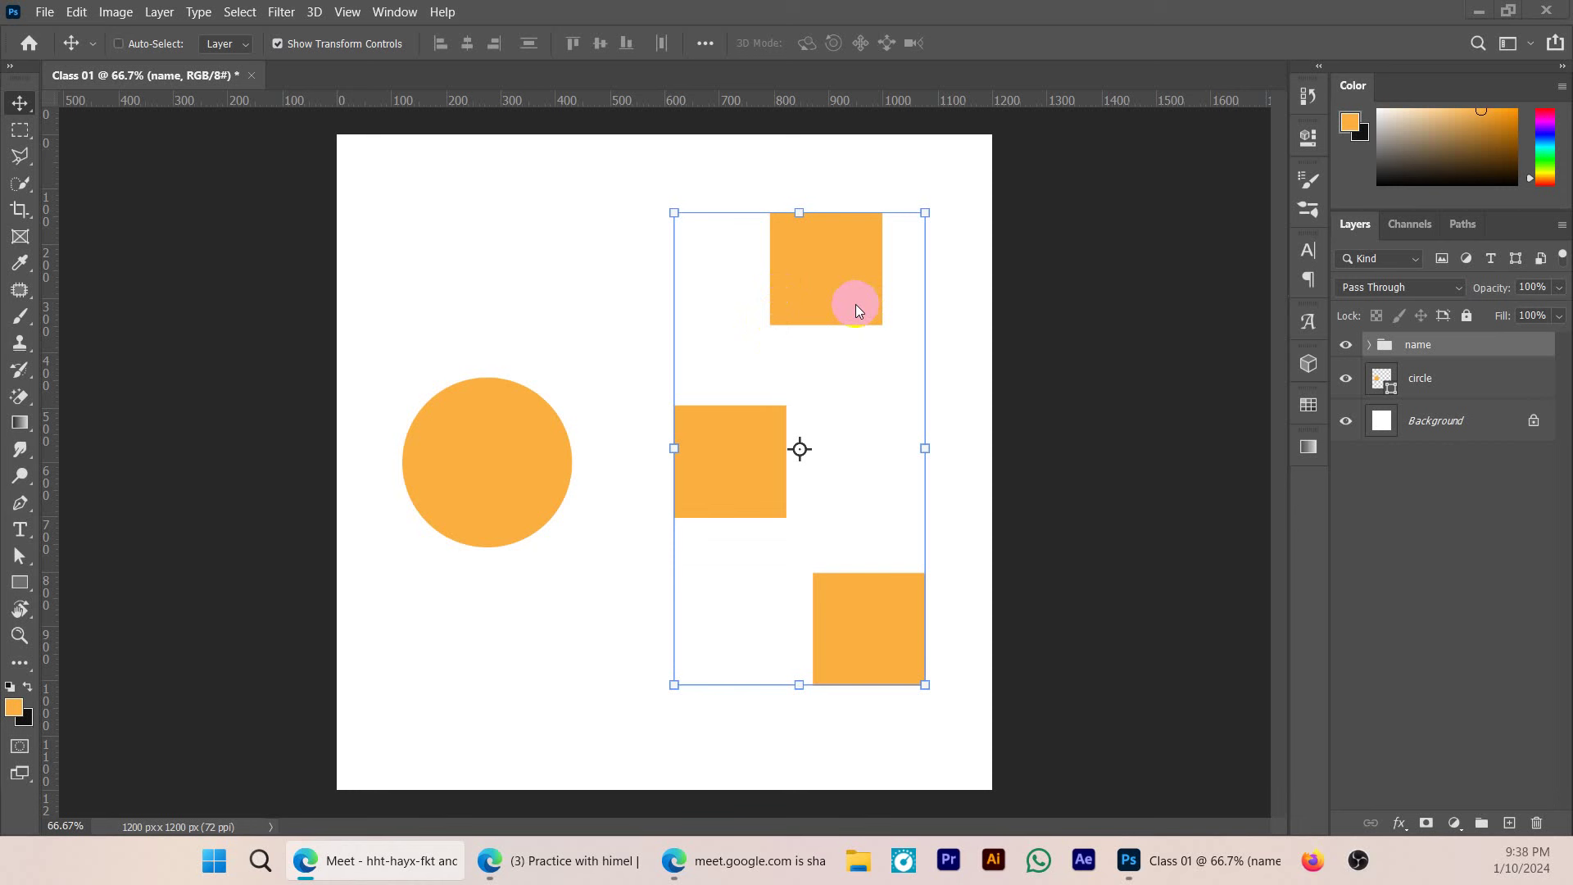
pyautogui.click(729, 445)
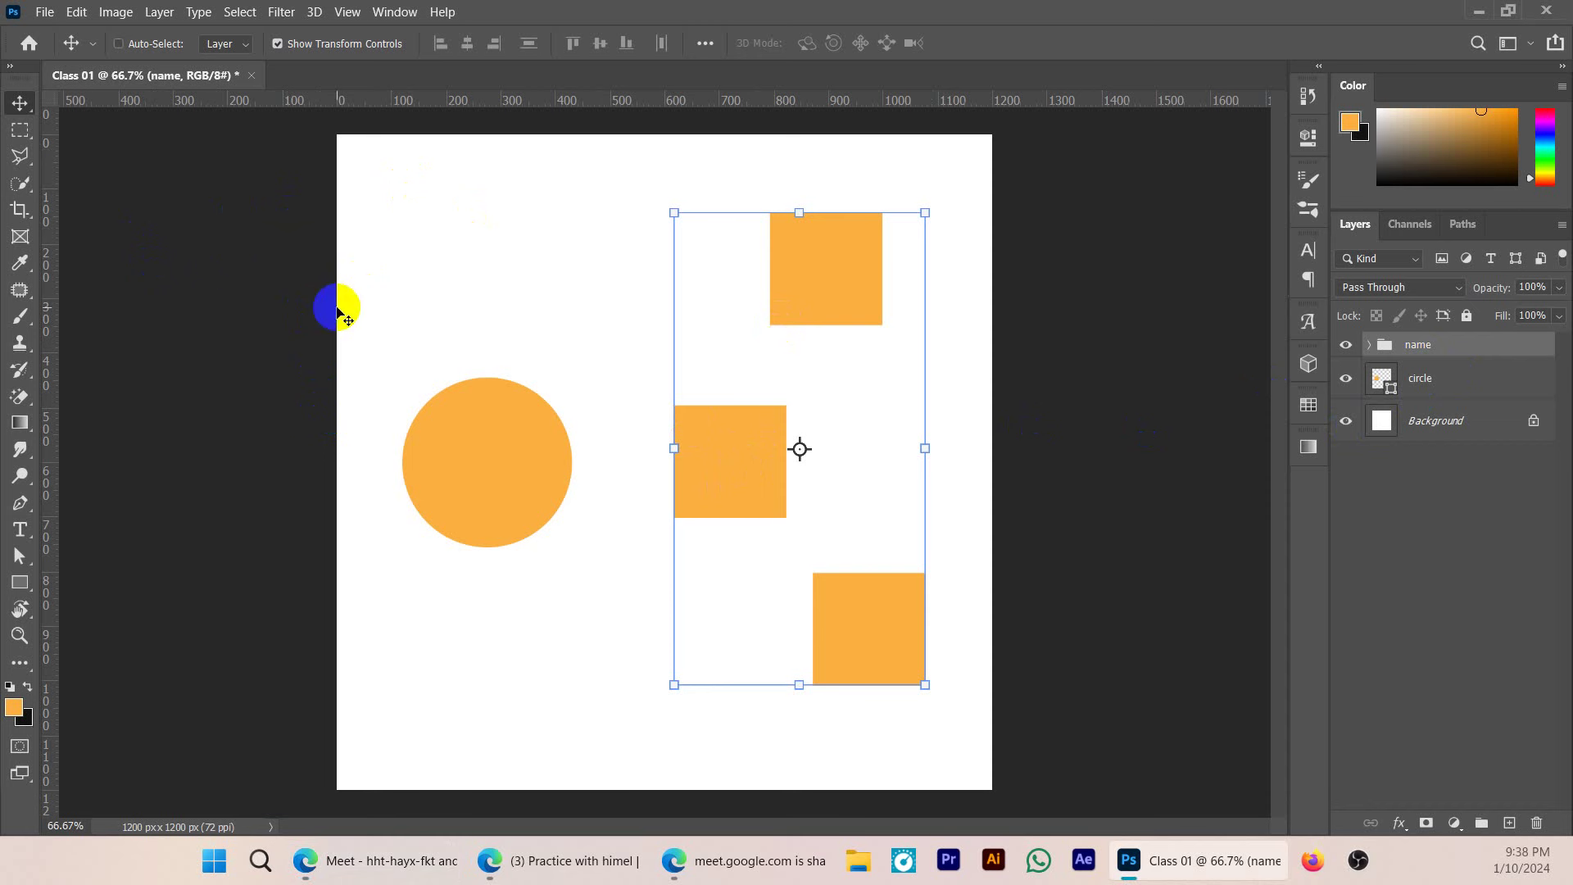
# - Leave the file unsaved and nudge the 'name' squares group about 17 px left and slightly down
pyautogui.click(45, 12)
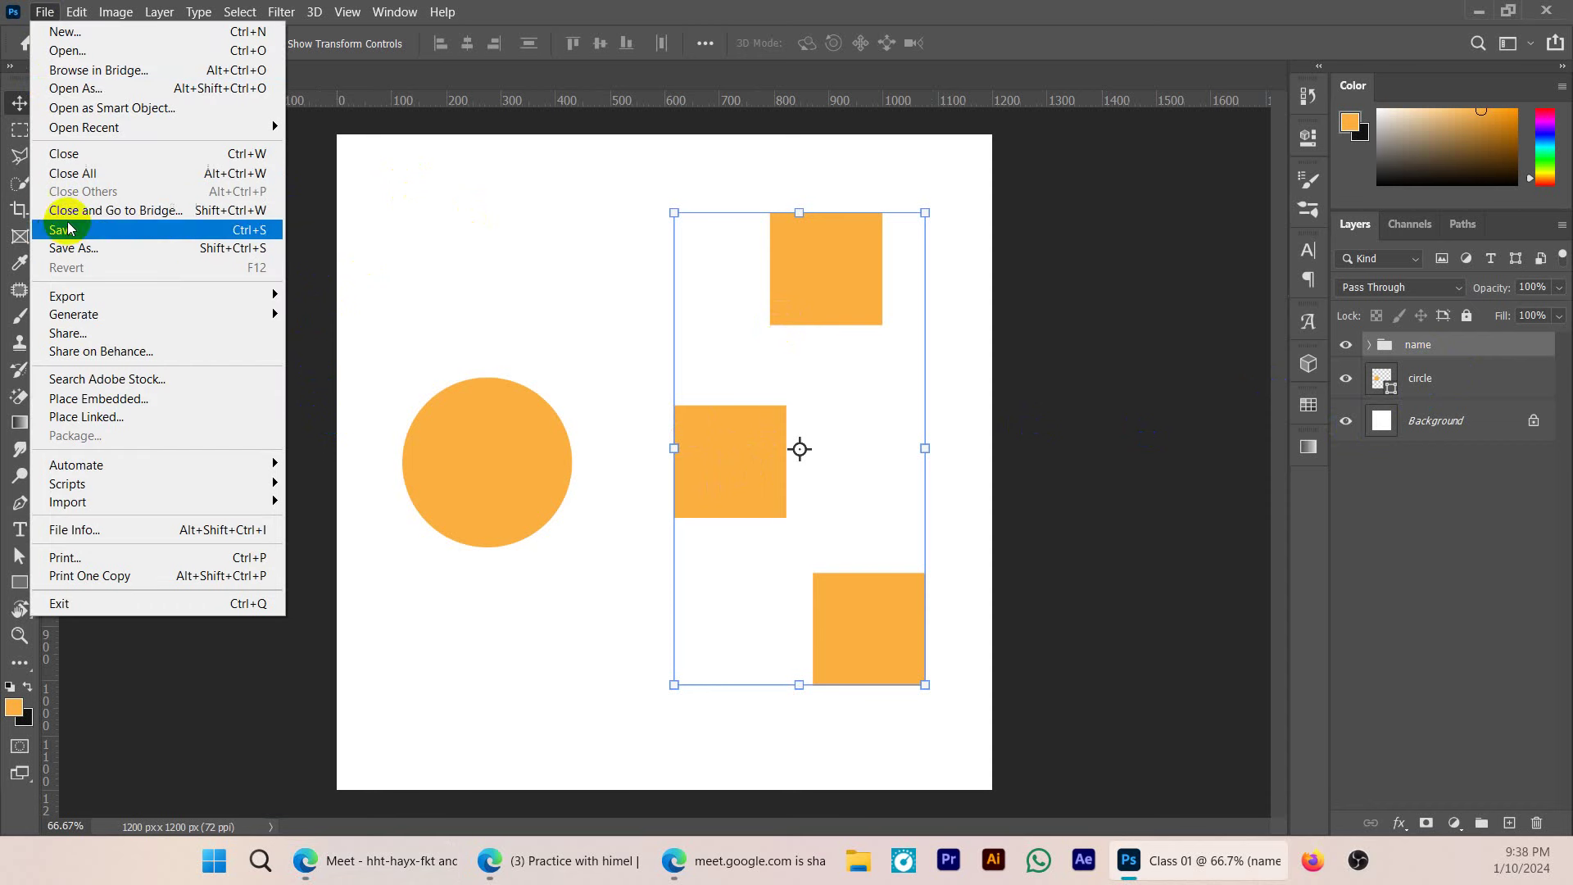
pyautogui.click(400, 84)
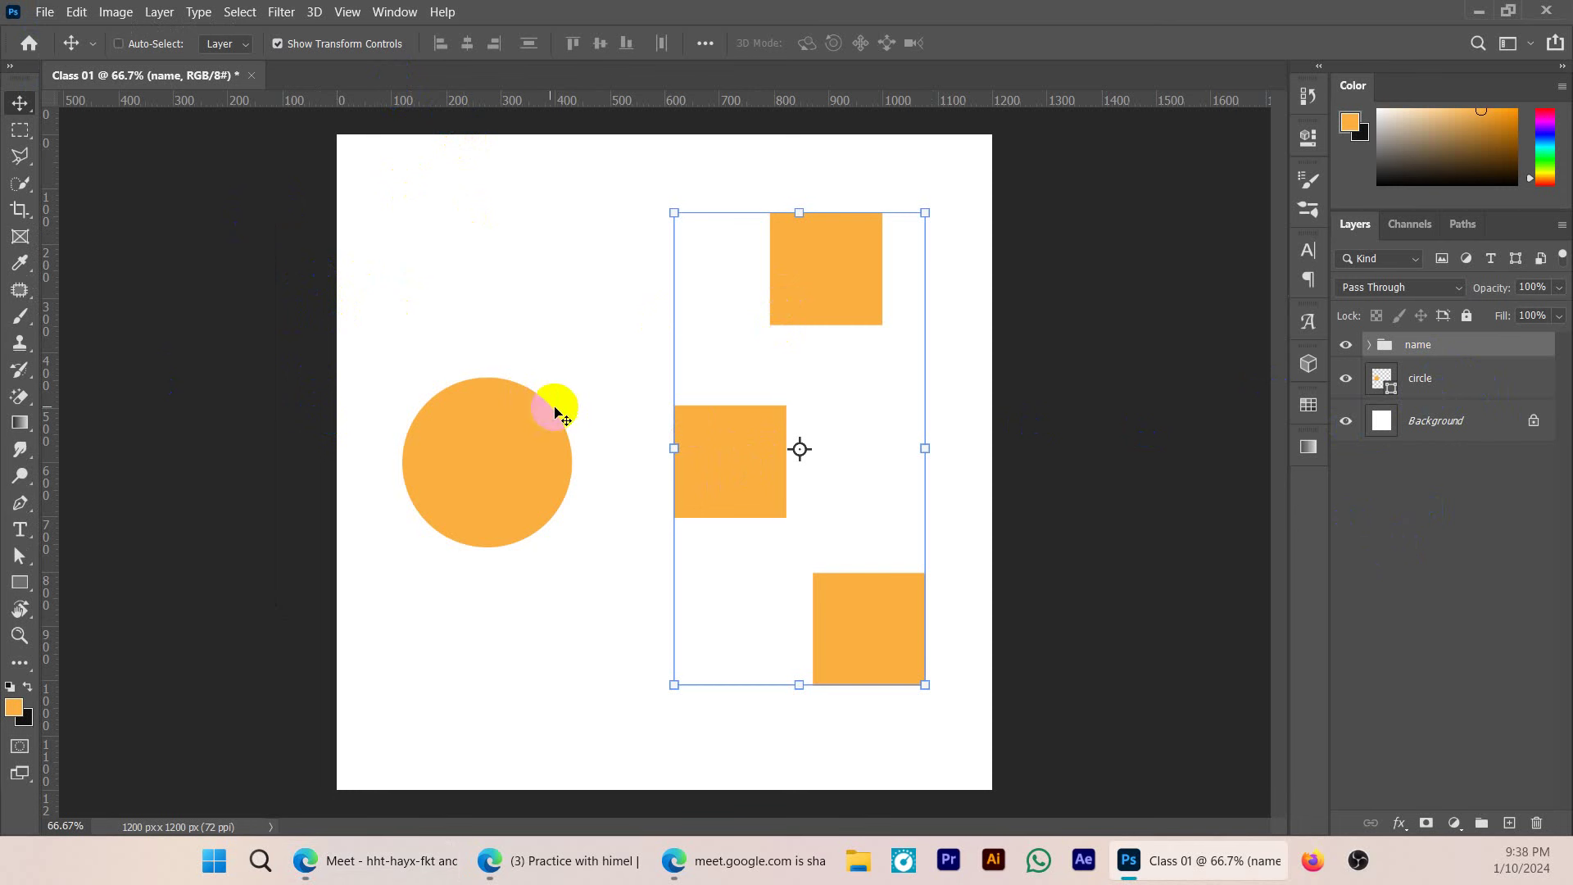
pyautogui.moveTo(832, 272); pyautogui.dragTo(819, 284)
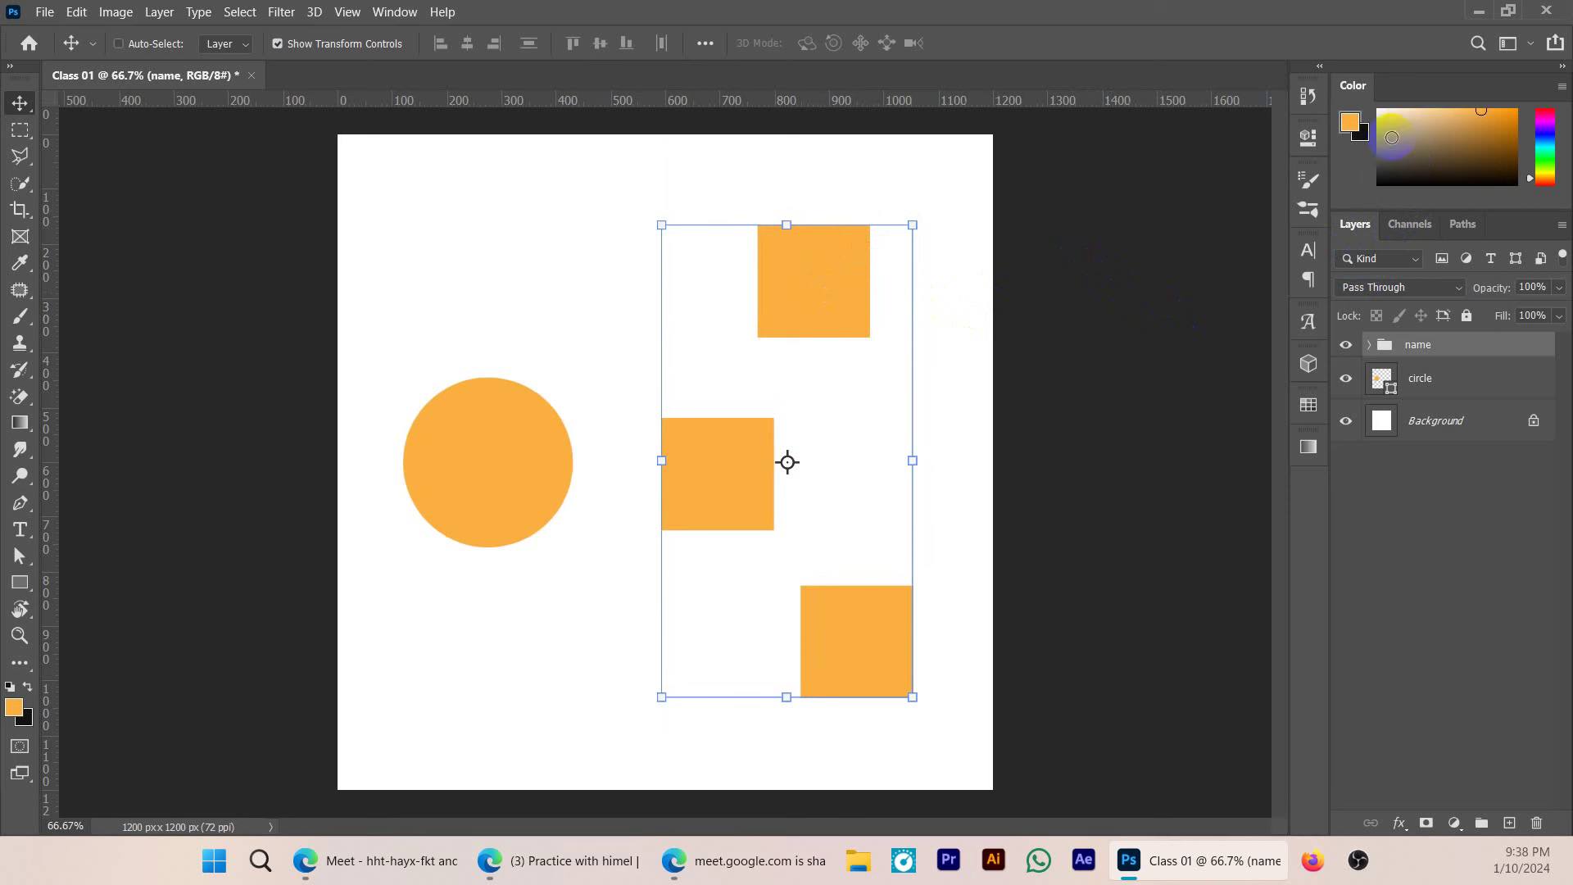
# - Switch to the Essentials workspace and reset its layout
pyautogui.click(1530, 43)
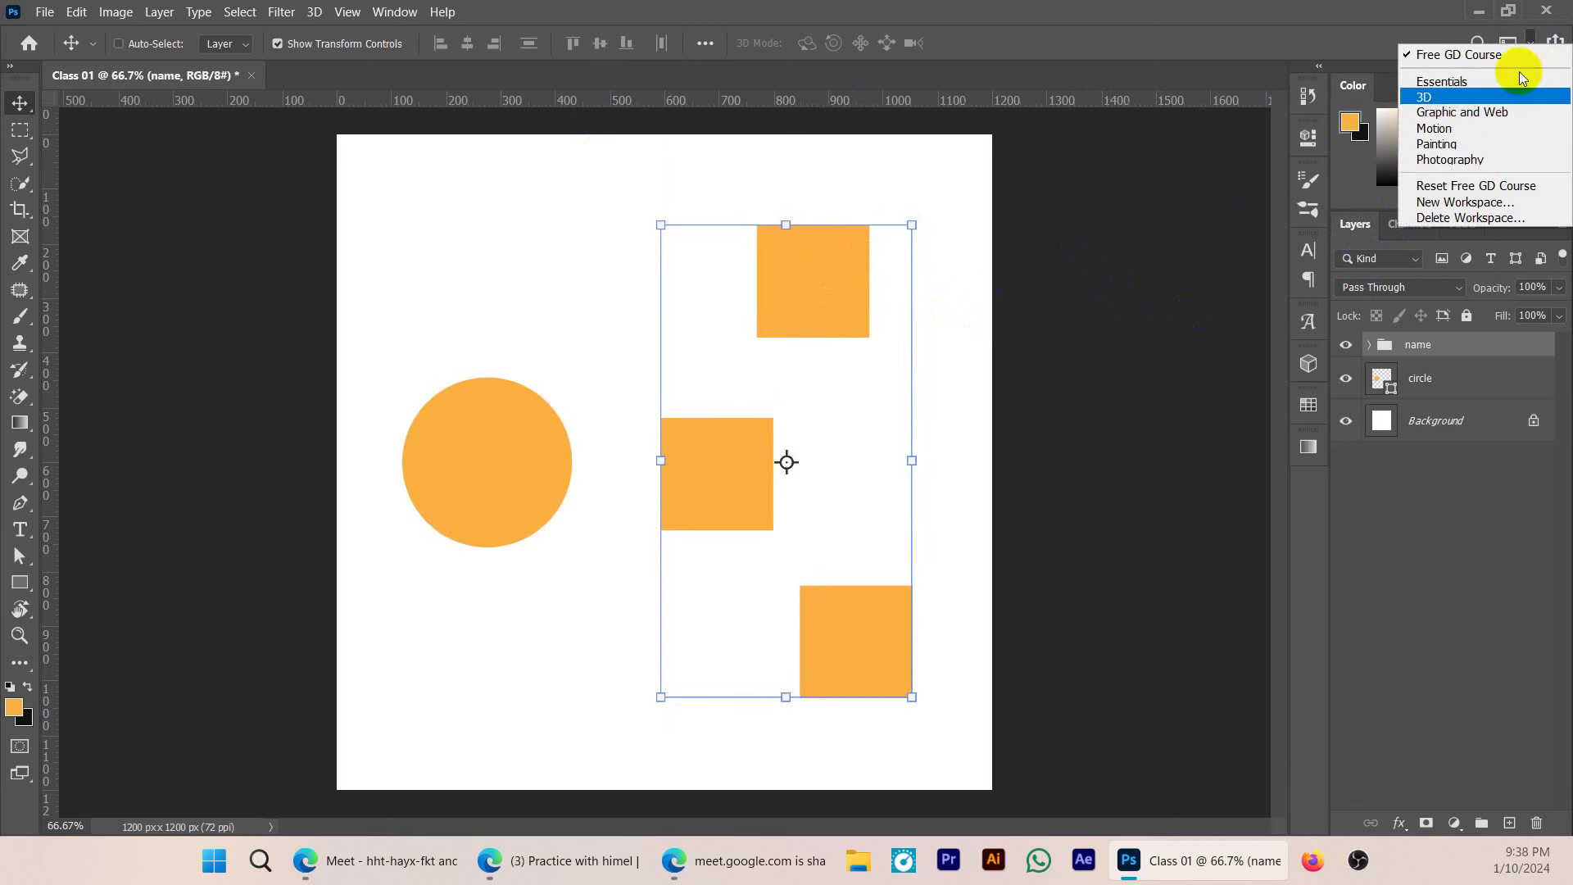
pyautogui.click(1187, 222)
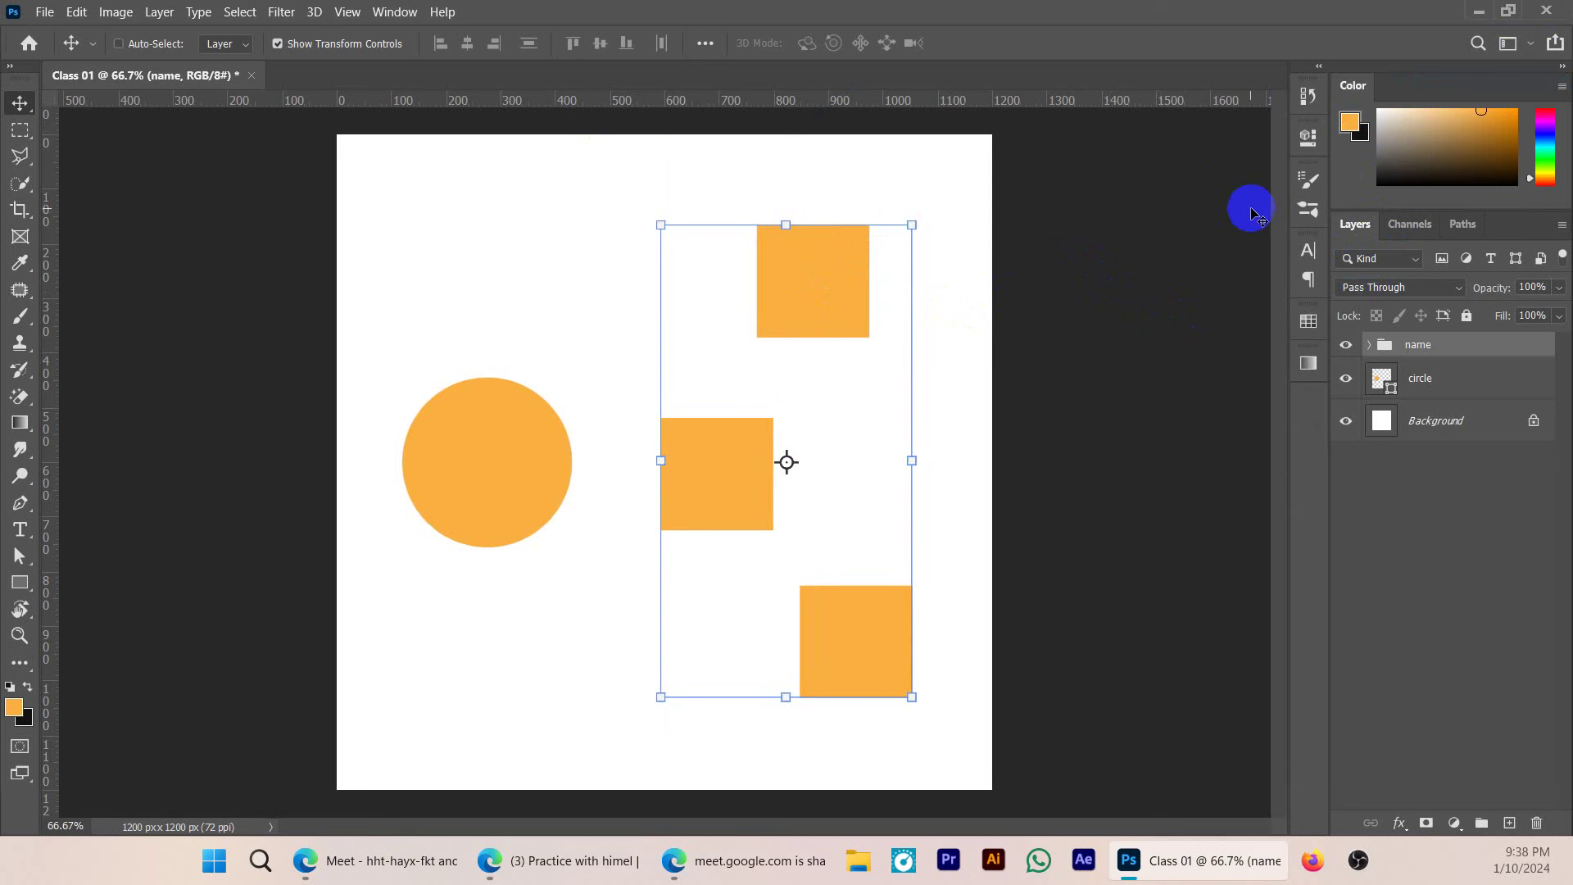
pyautogui.click(1511, 52)
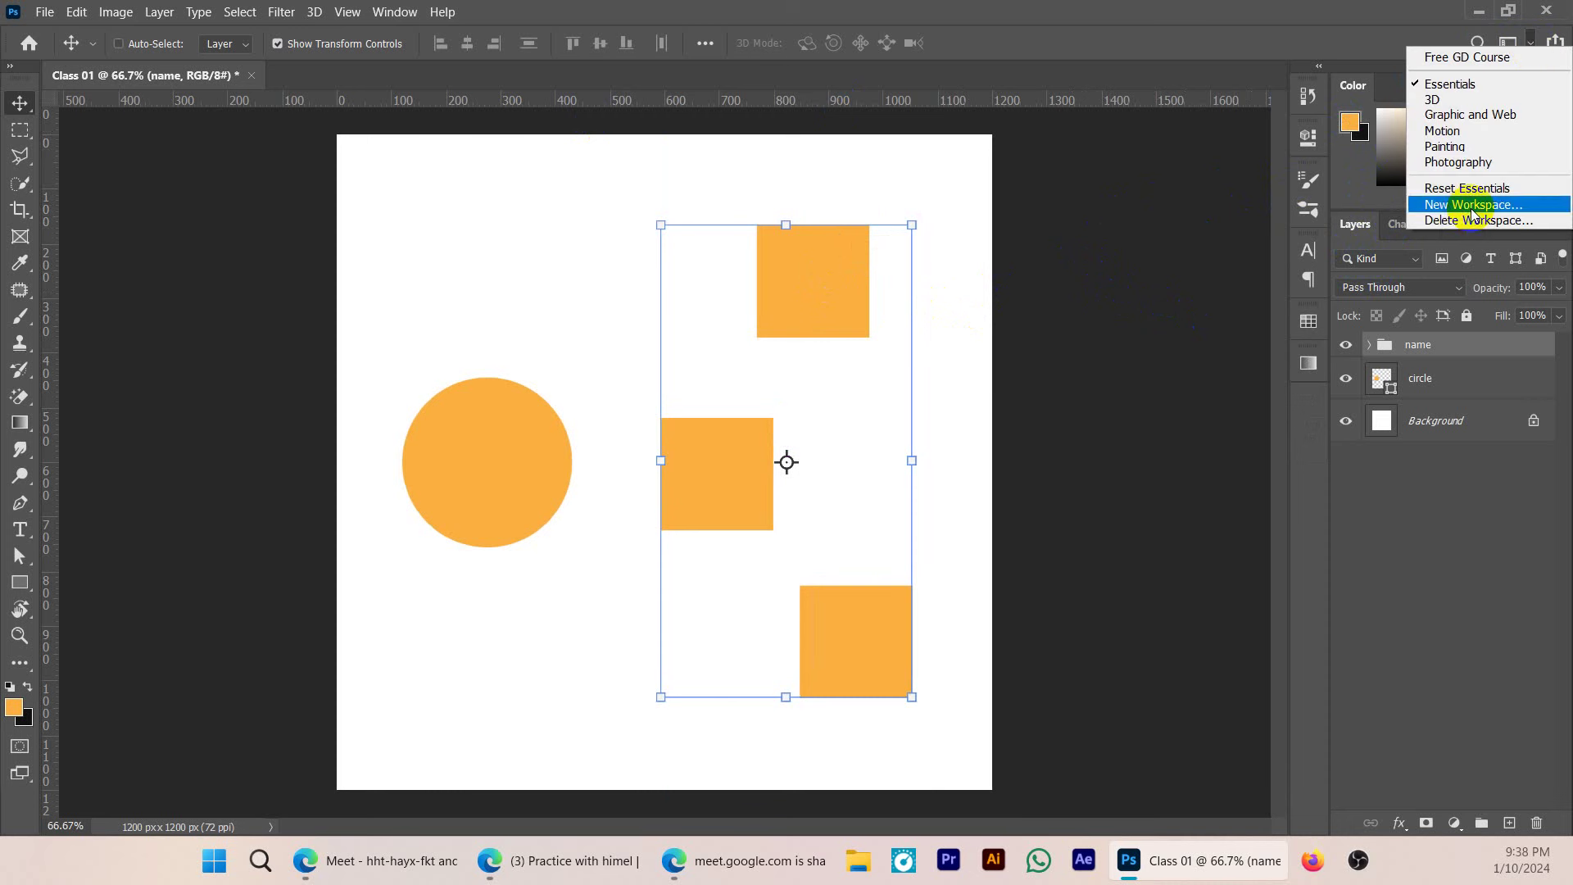
pyautogui.click(1425, 188)
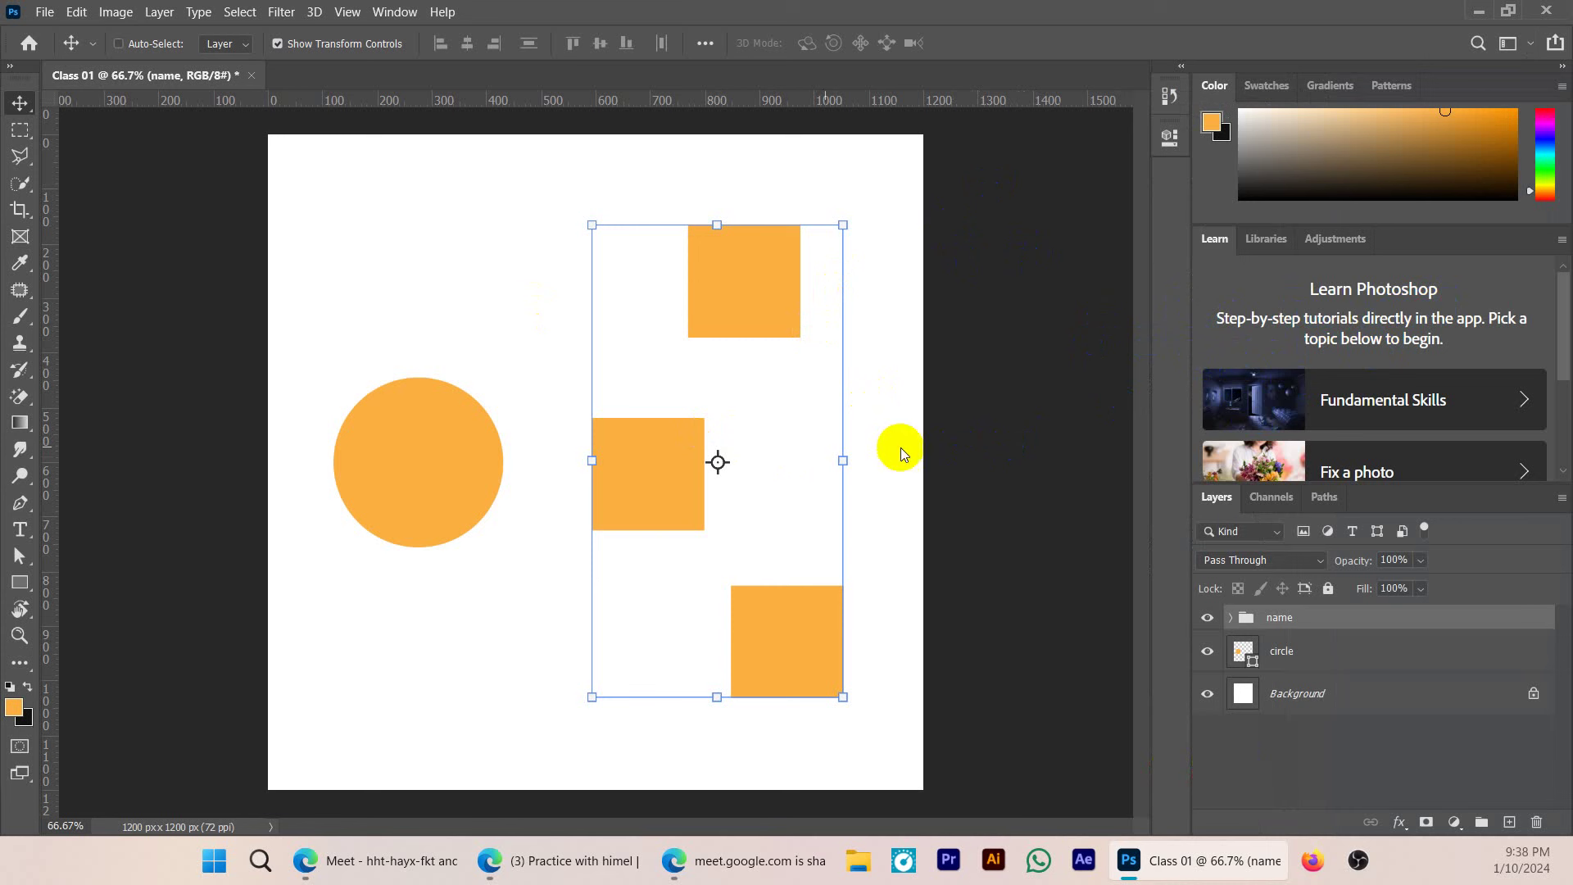
# - View the Adjustments and Libraries panels in turn, ending back on the Learn panel
pyautogui.click(1263, 252)
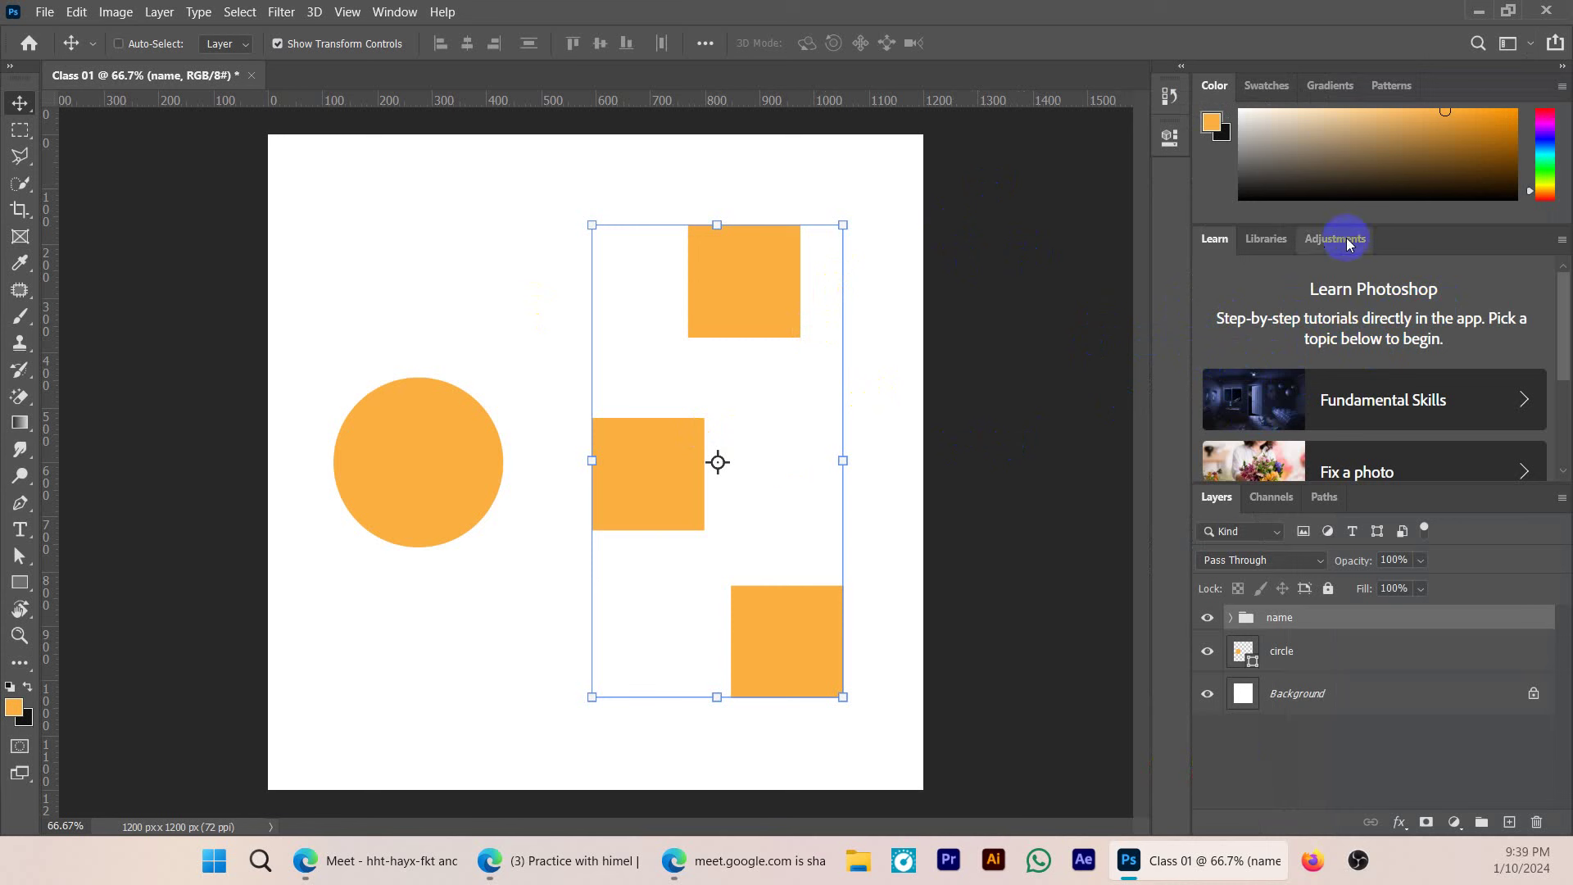
pyautogui.click(1345, 256)
pyautogui.click(1272, 244)
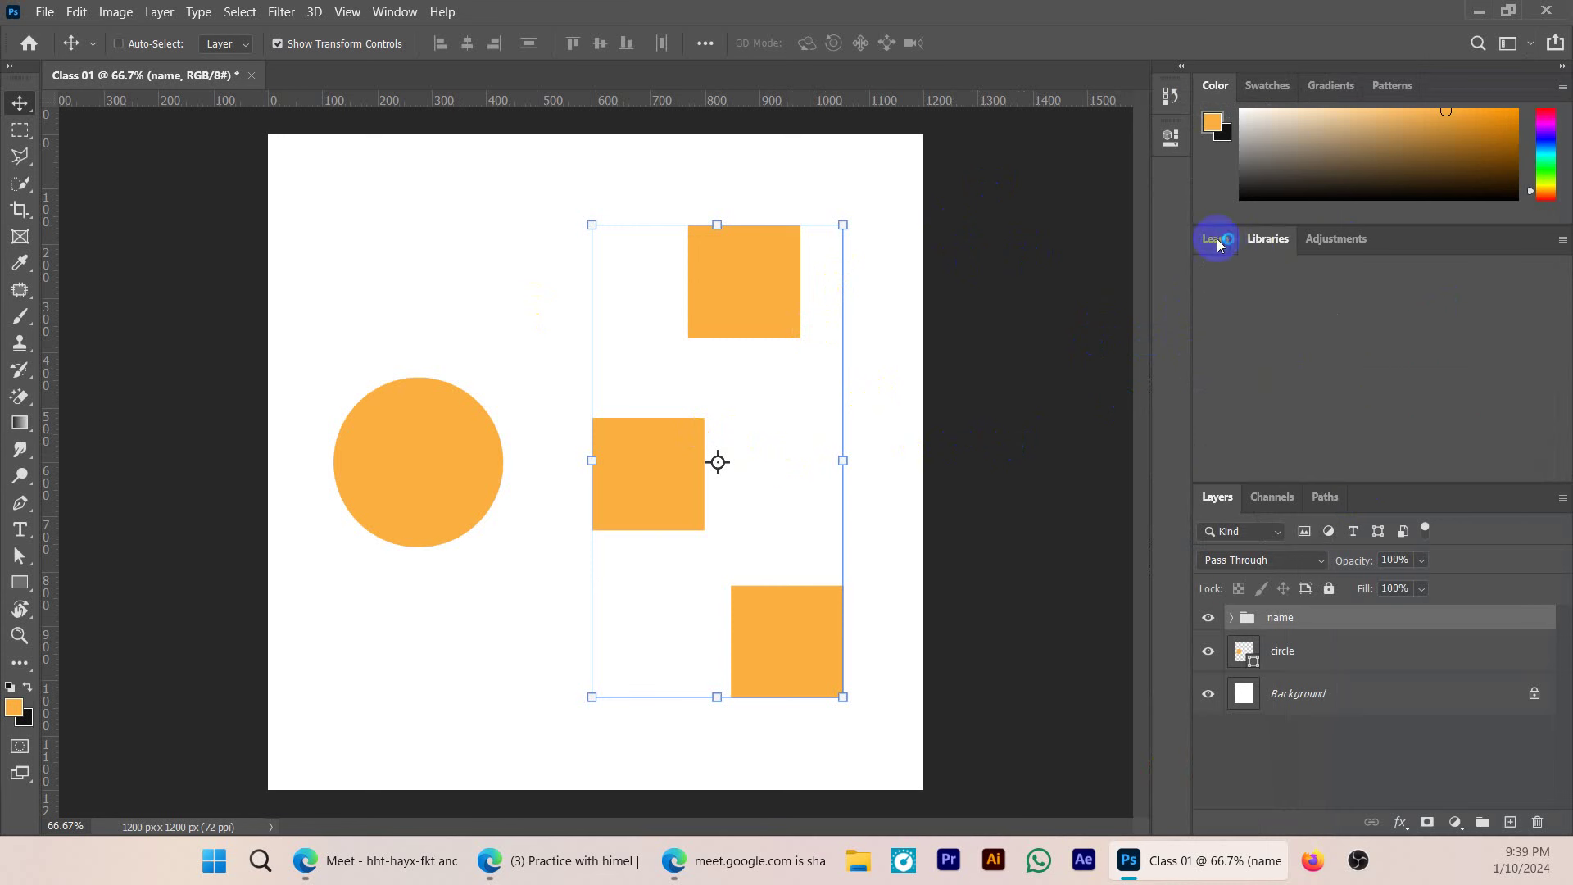
pyautogui.click(1216, 240)
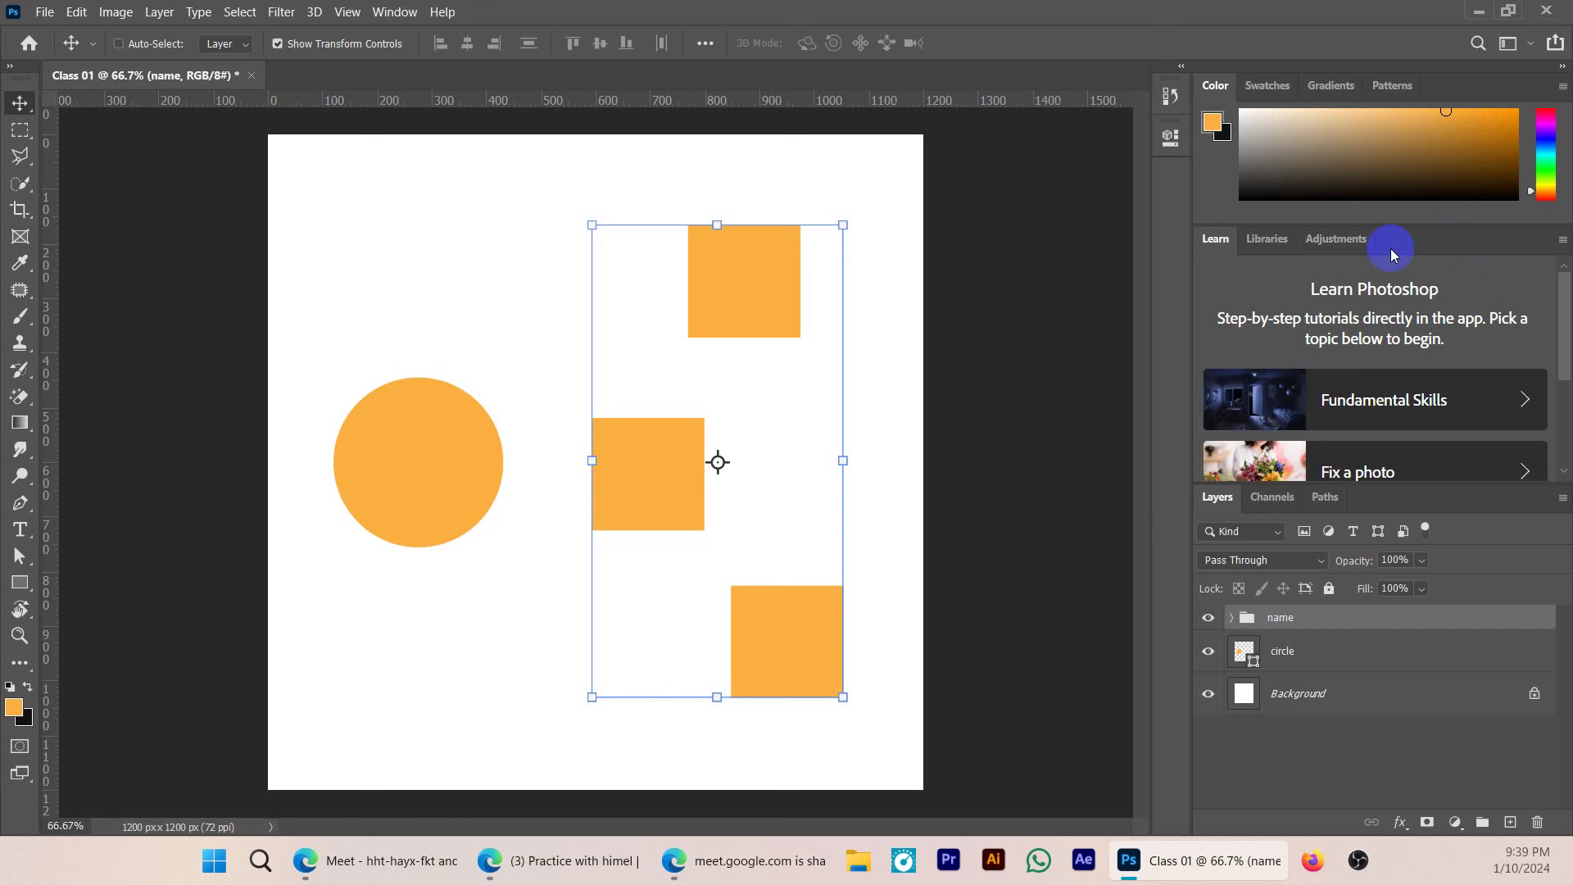
pyautogui.click(1562, 242)
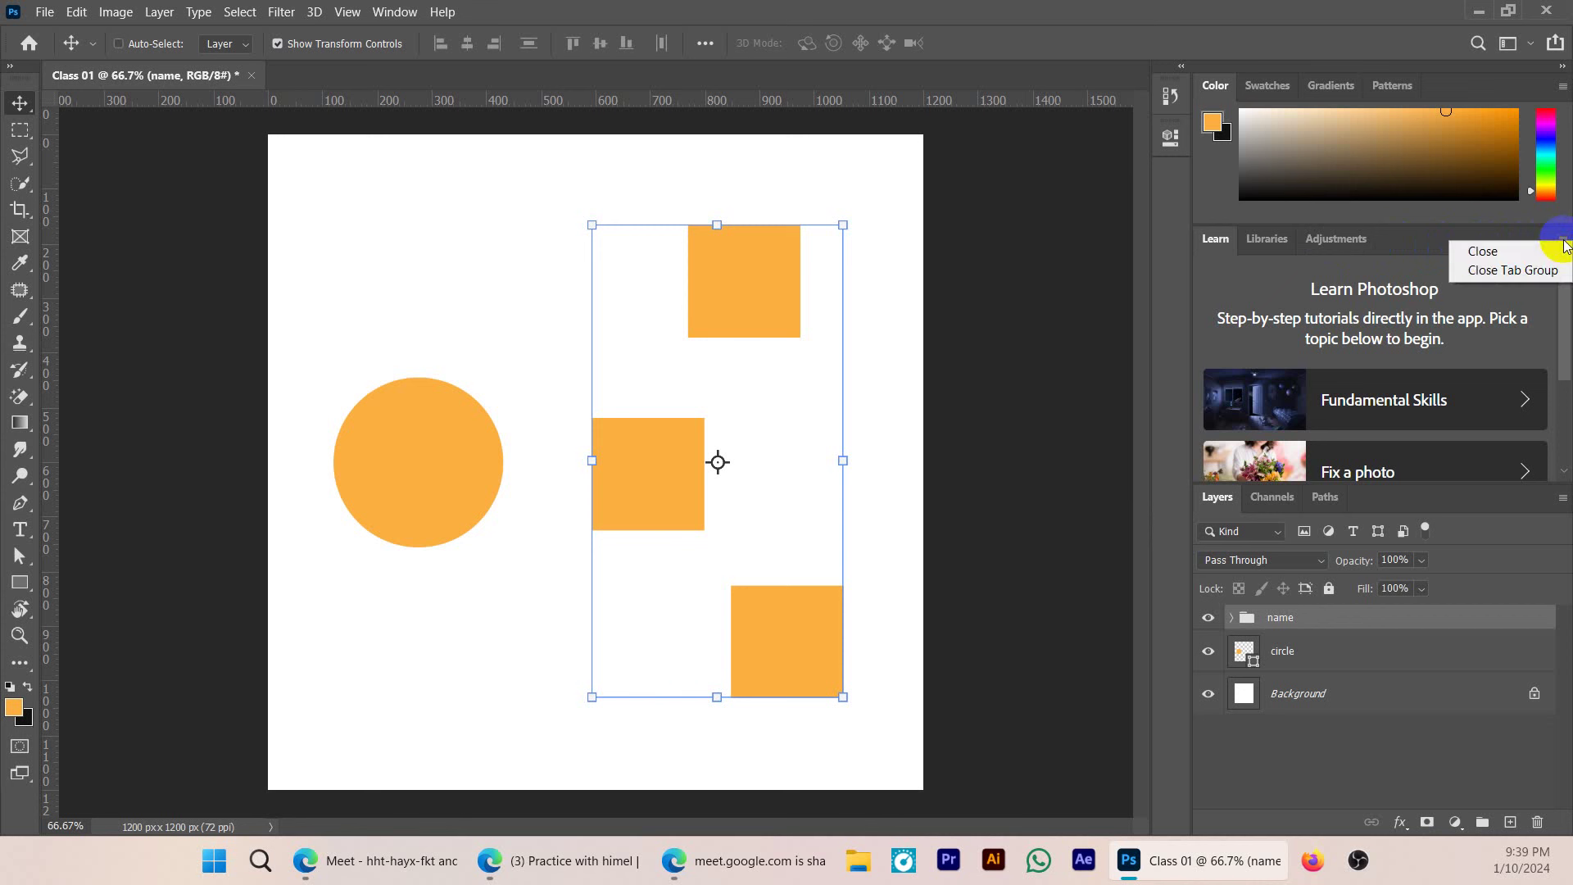
# - Close the Learn panel and the whole Libraries tab group
pyautogui.click(1483, 250)
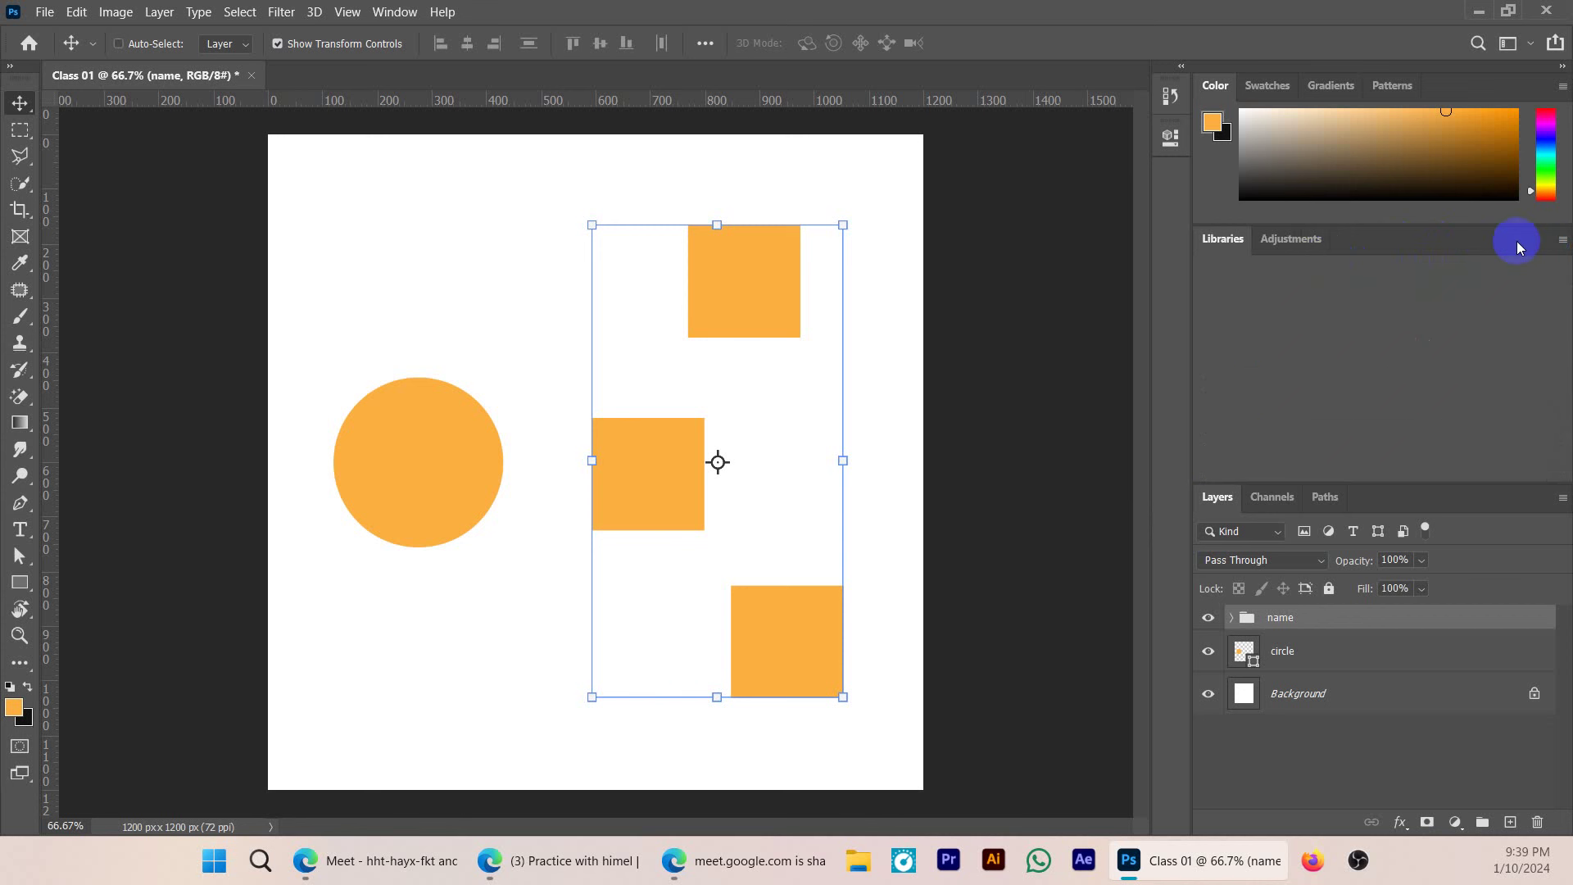
pyautogui.click(1562, 239)
pyautogui.click(1463, 270)
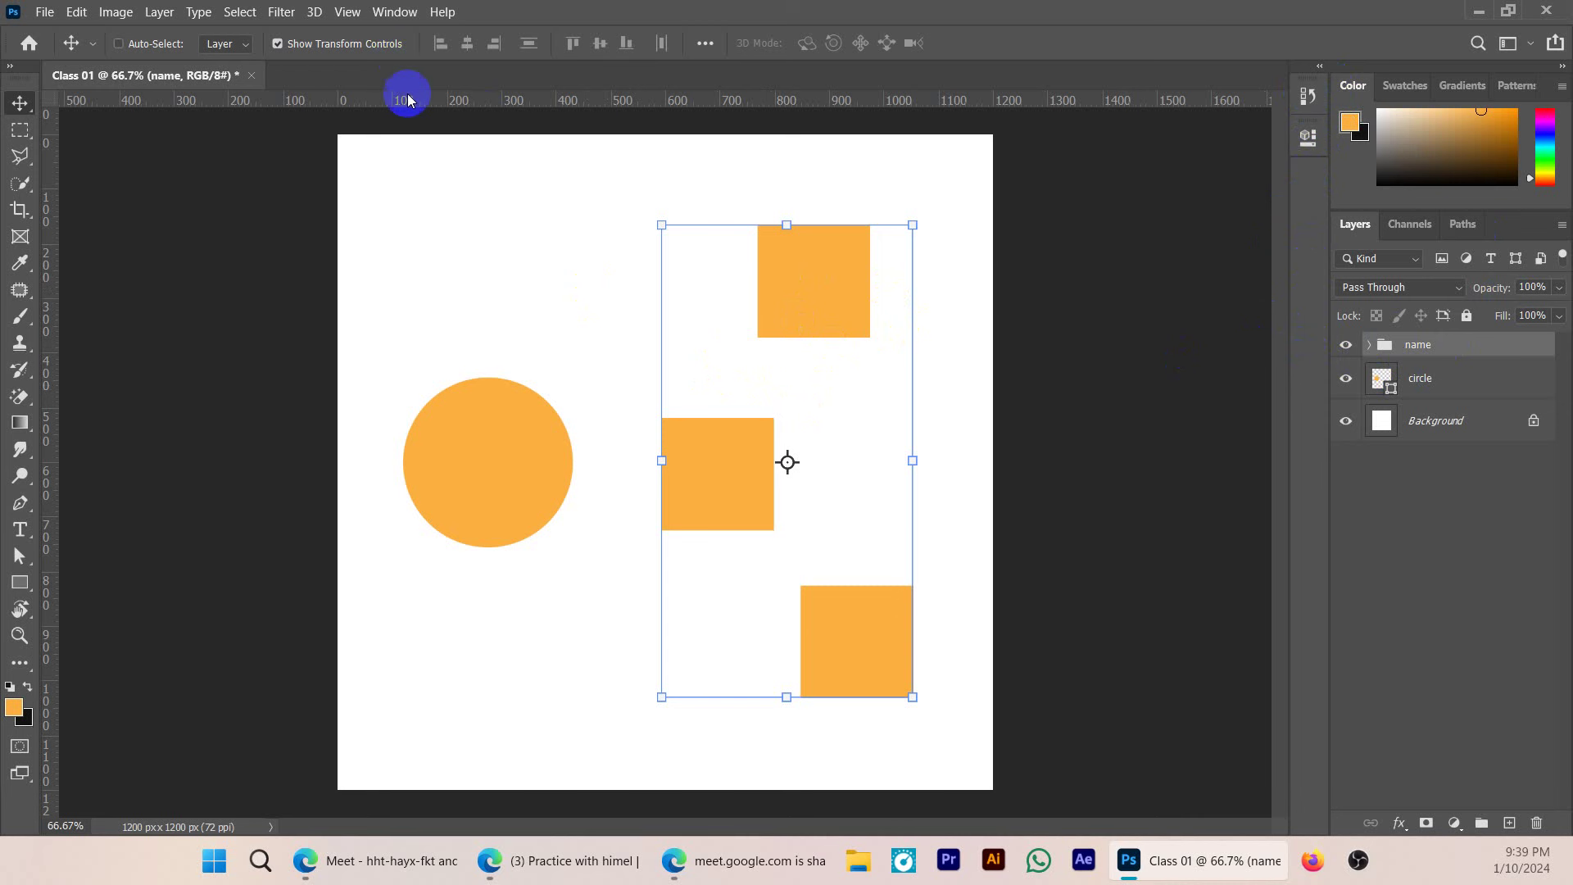
# - Show the Character and Brushes panels and resize Brushes taller and narrower
pyautogui.click(393, 13)
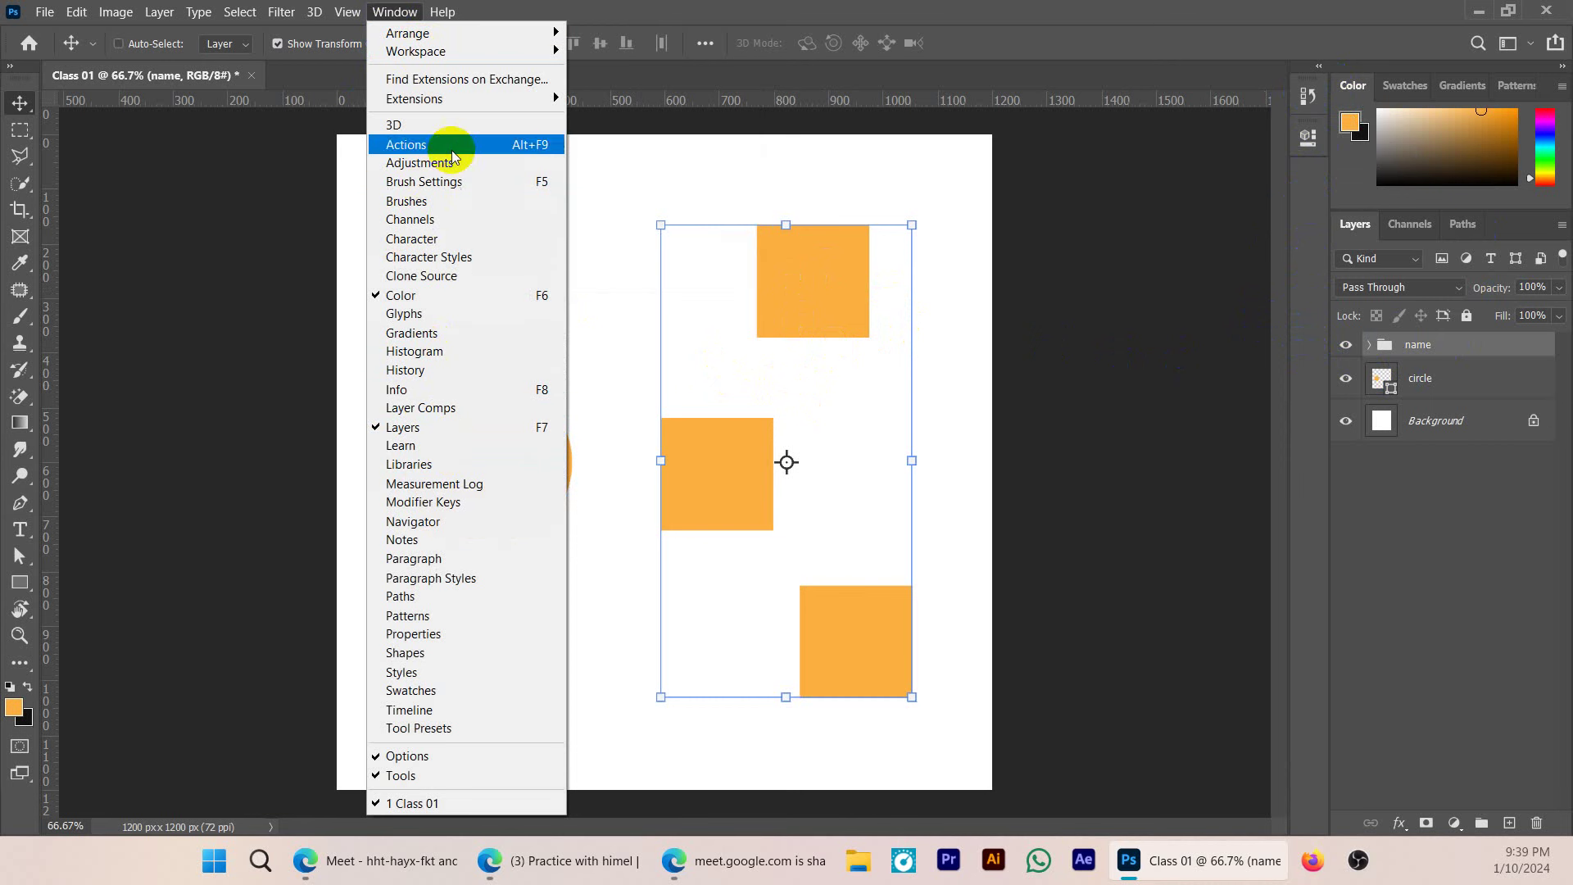
pyautogui.click(427, 243)
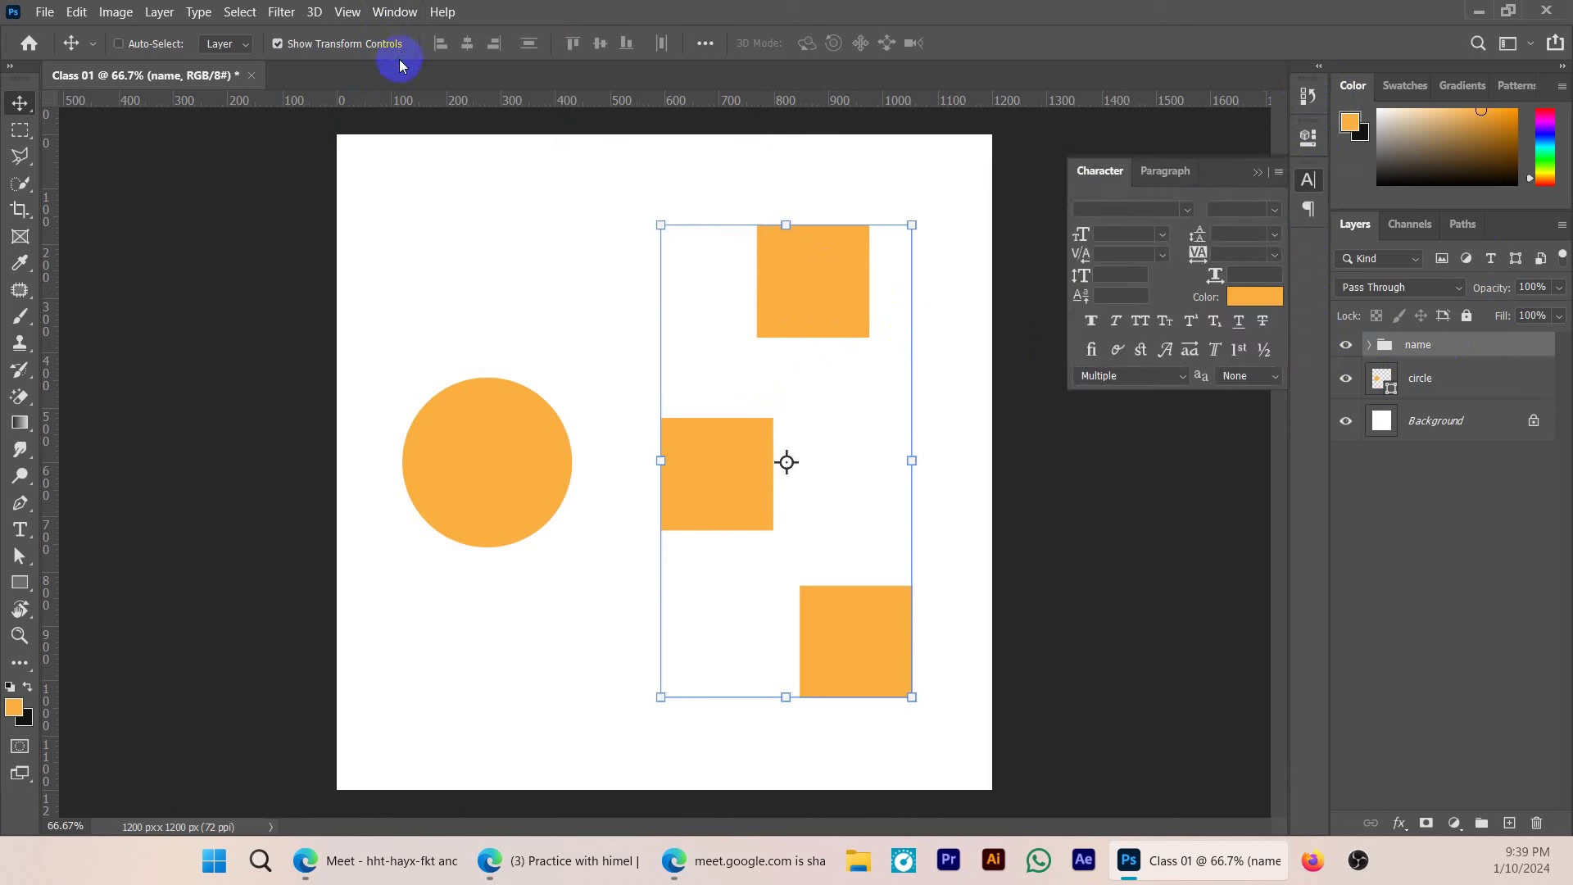
pyautogui.click(401, 23)
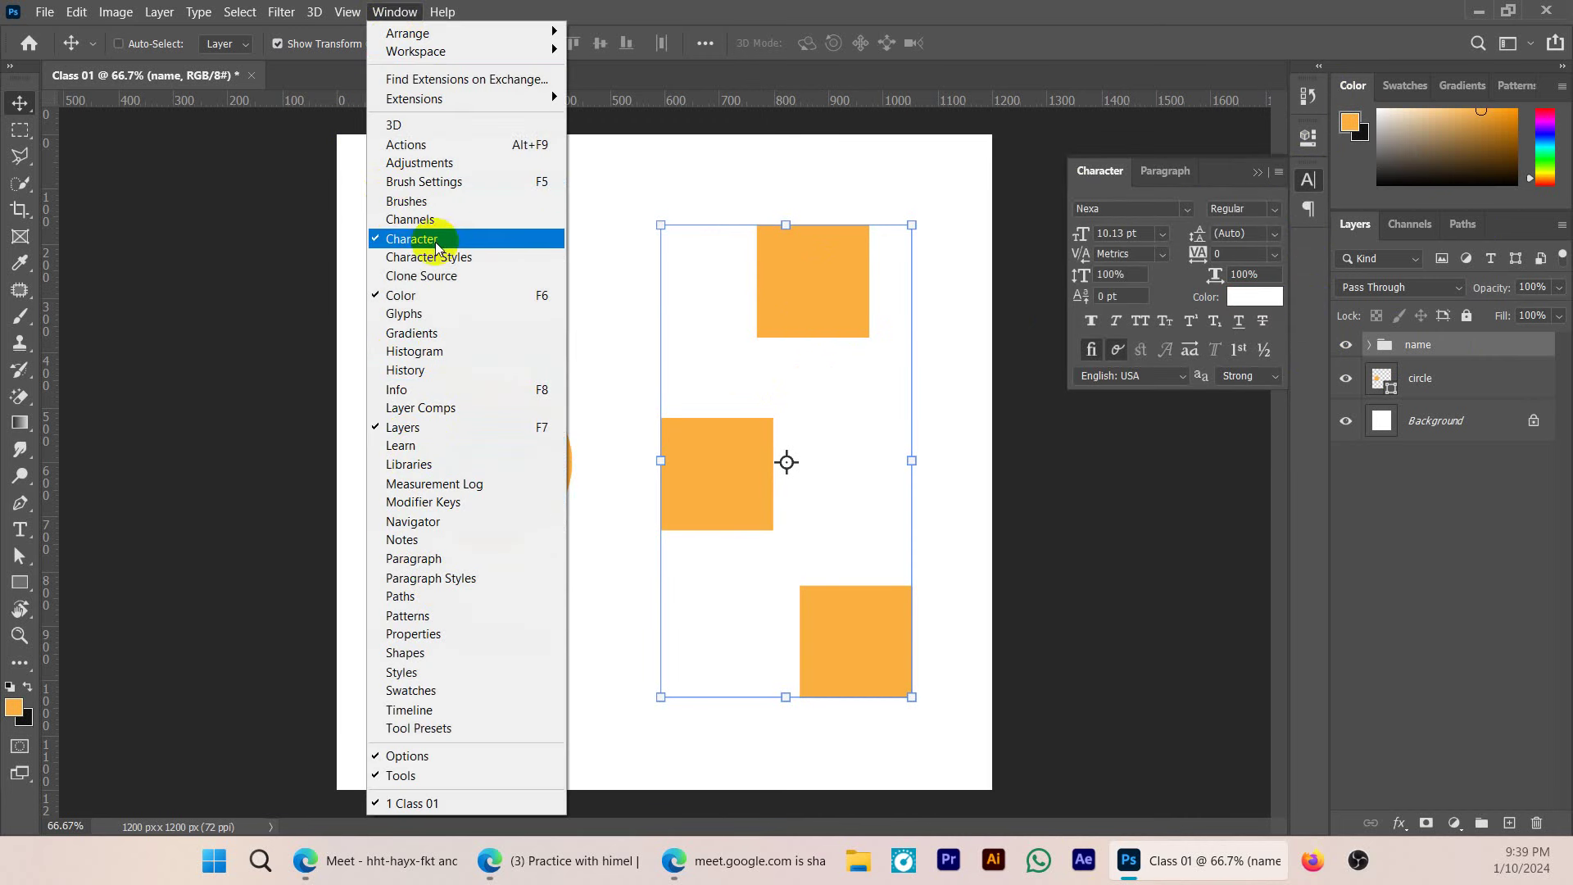
pyautogui.click(410, 201)
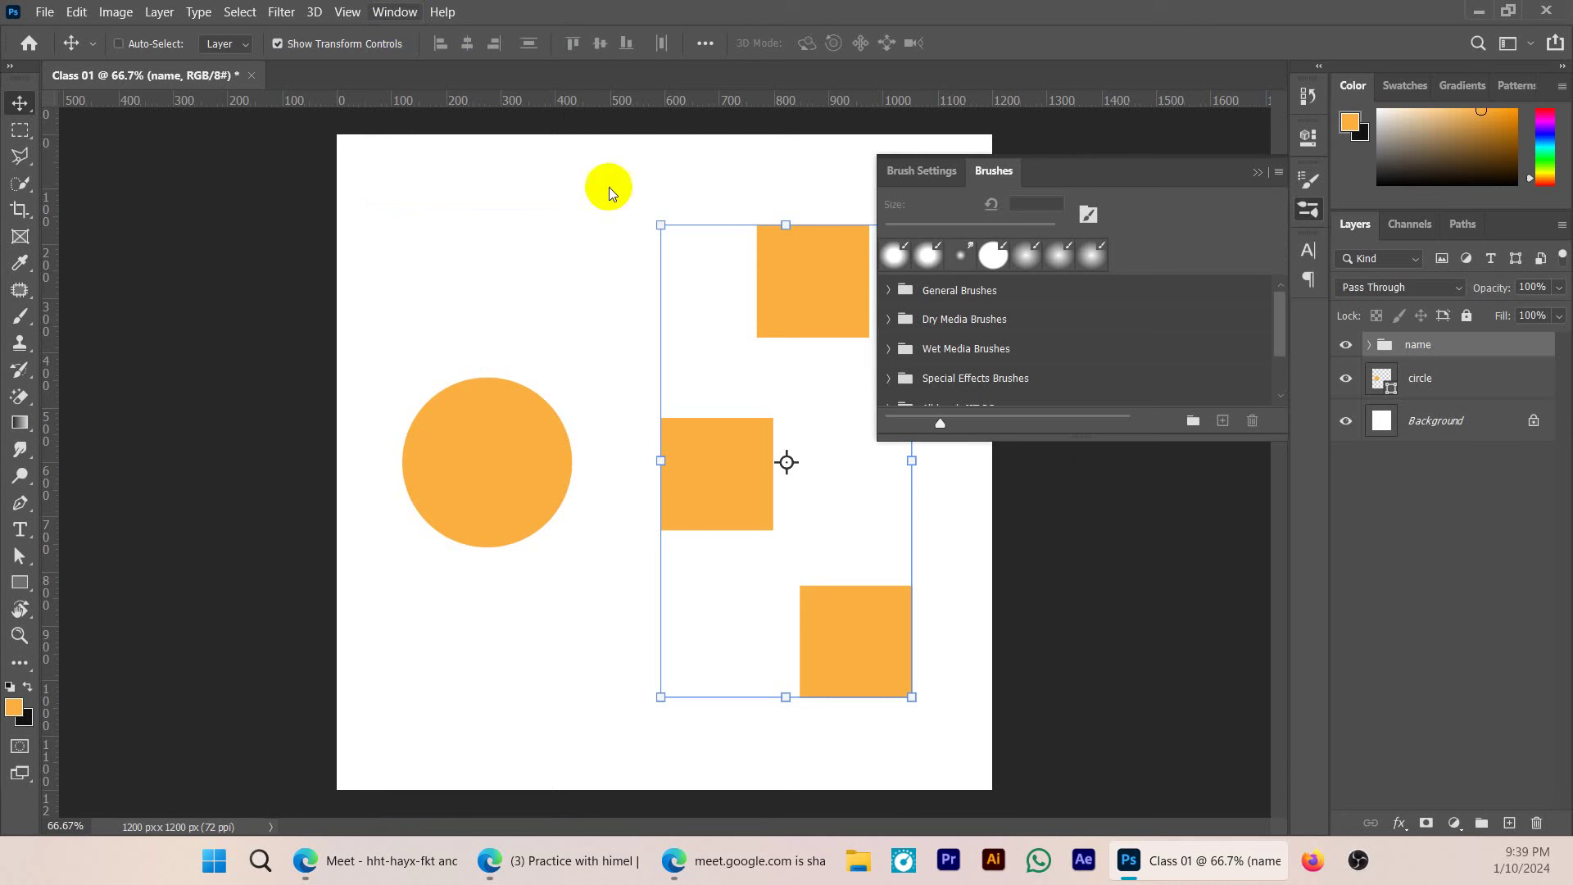
pyautogui.moveTo(1067, 440)
pyautogui.mouseDown()
pyautogui.moveTo(1084, 442)
pyautogui.moveTo(1110, 618)
pyautogui.mouseUp()
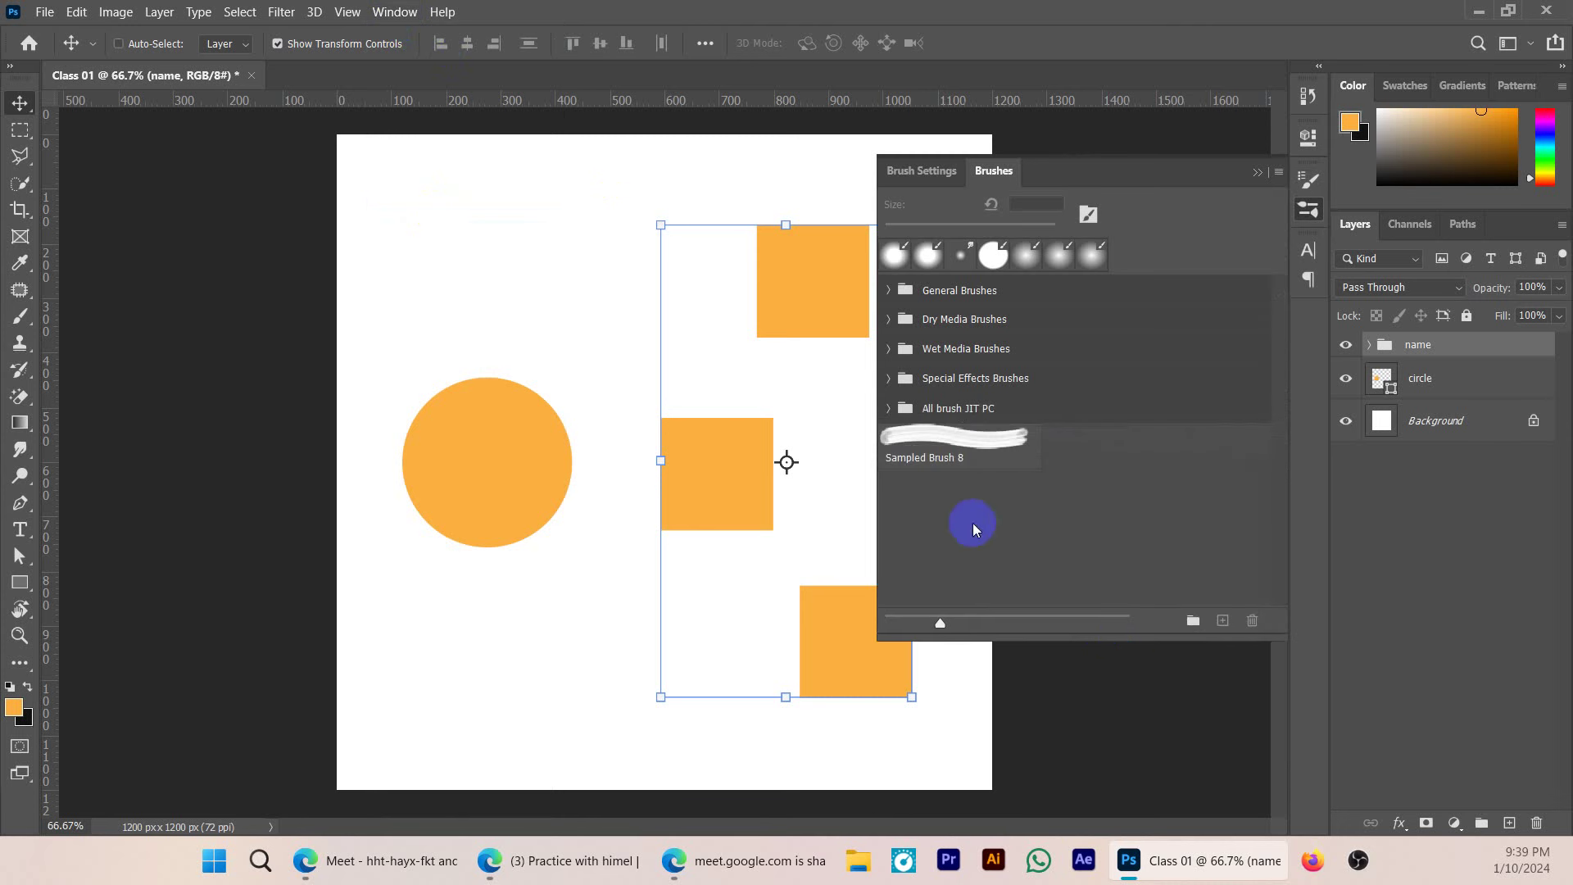
pyautogui.moveTo(860, 516); pyautogui.dragTo(1065, 516)
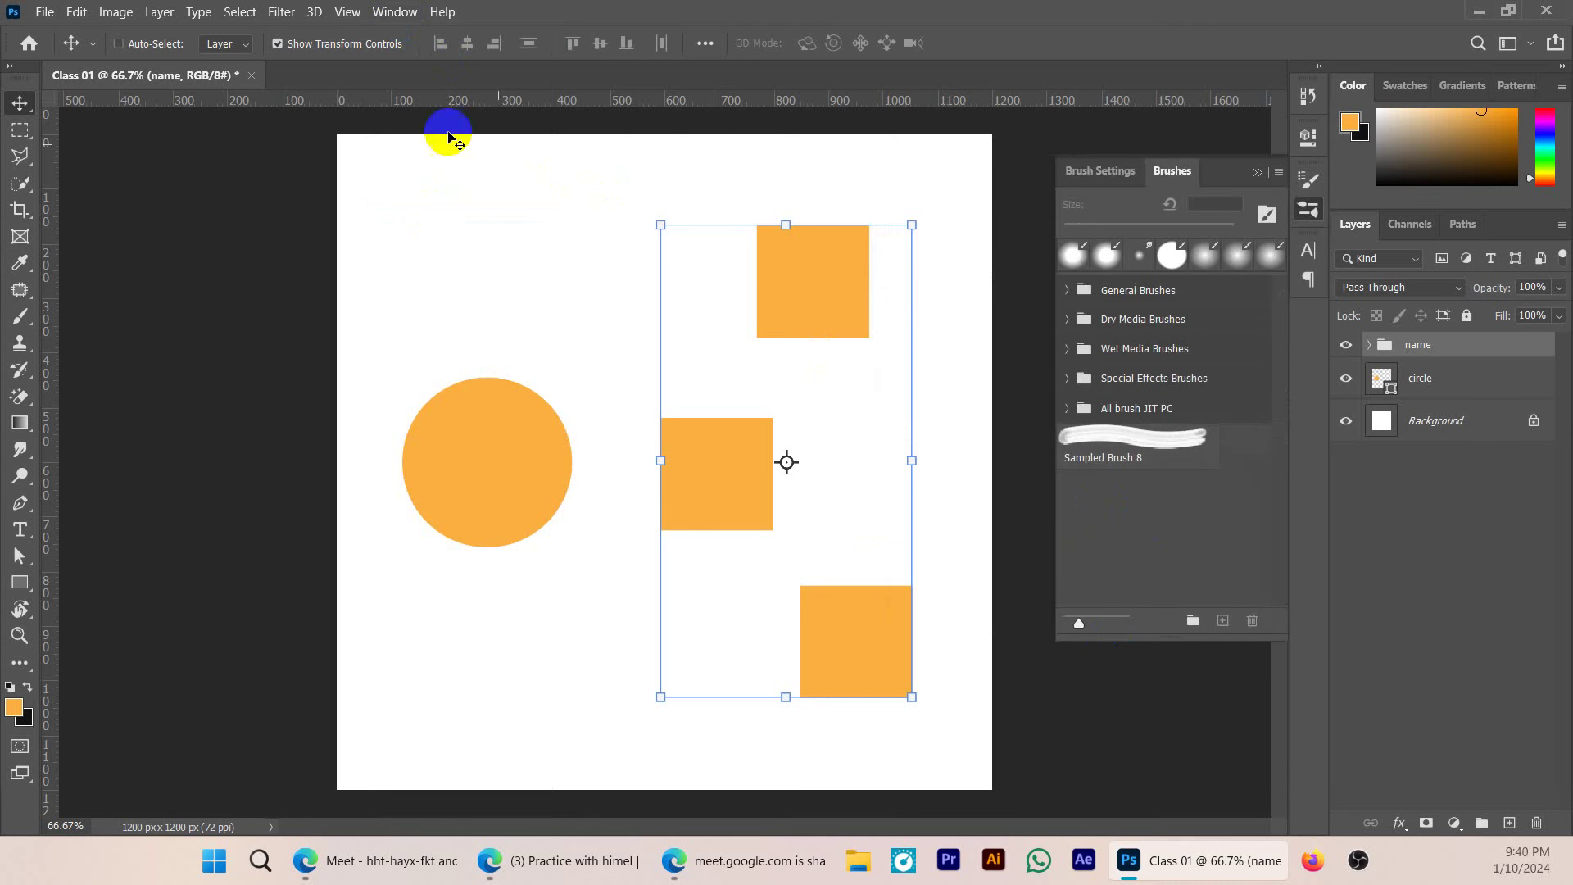
pyautogui.click(395, 11)
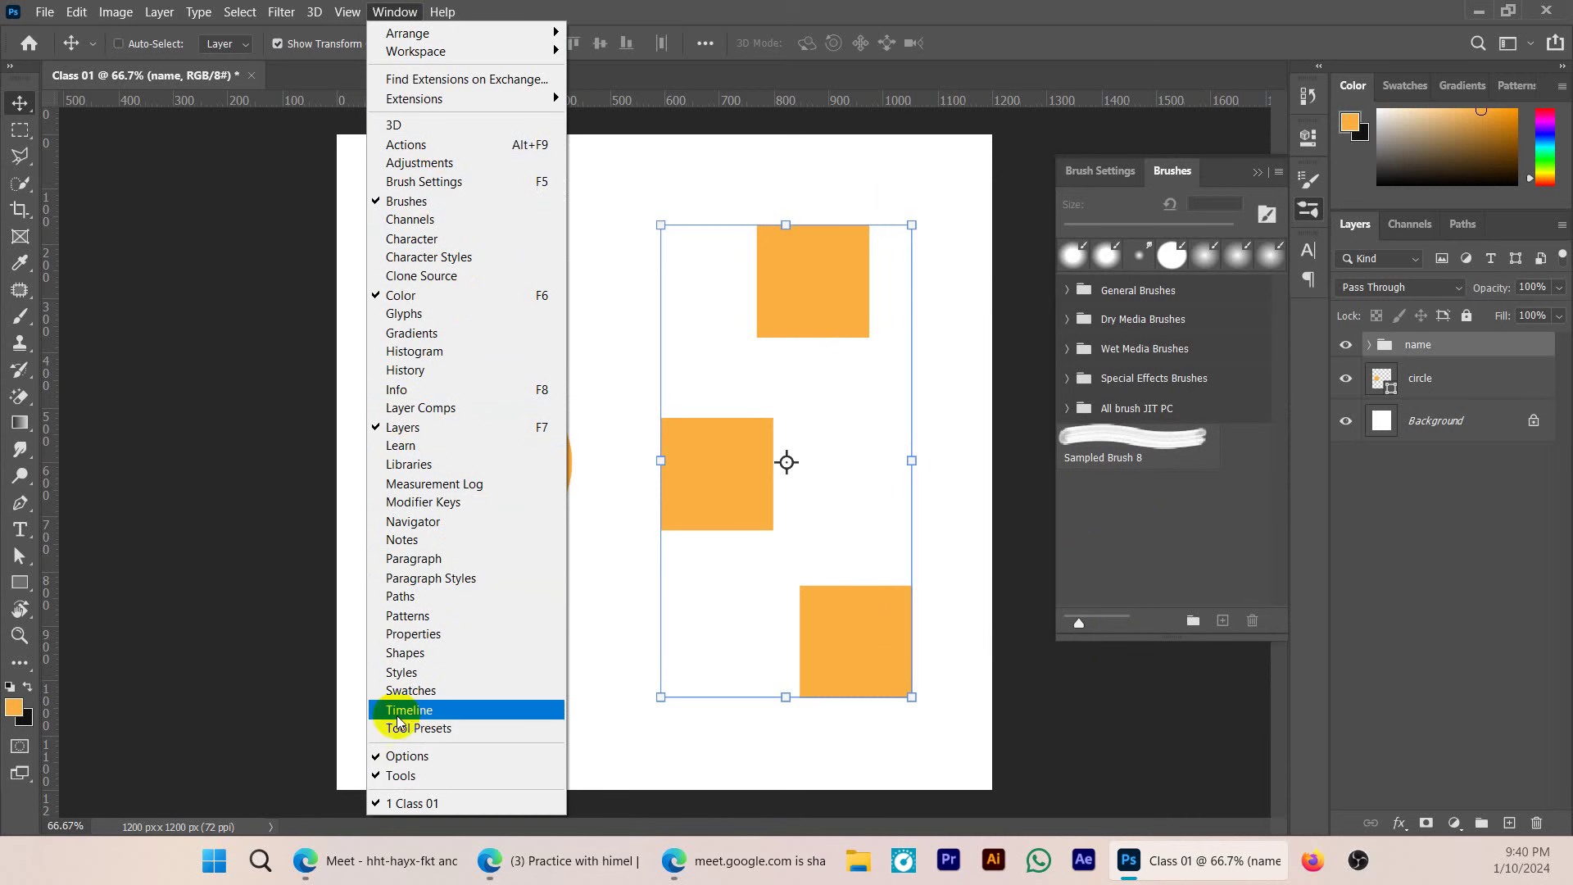
pyautogui.click(503, 548)
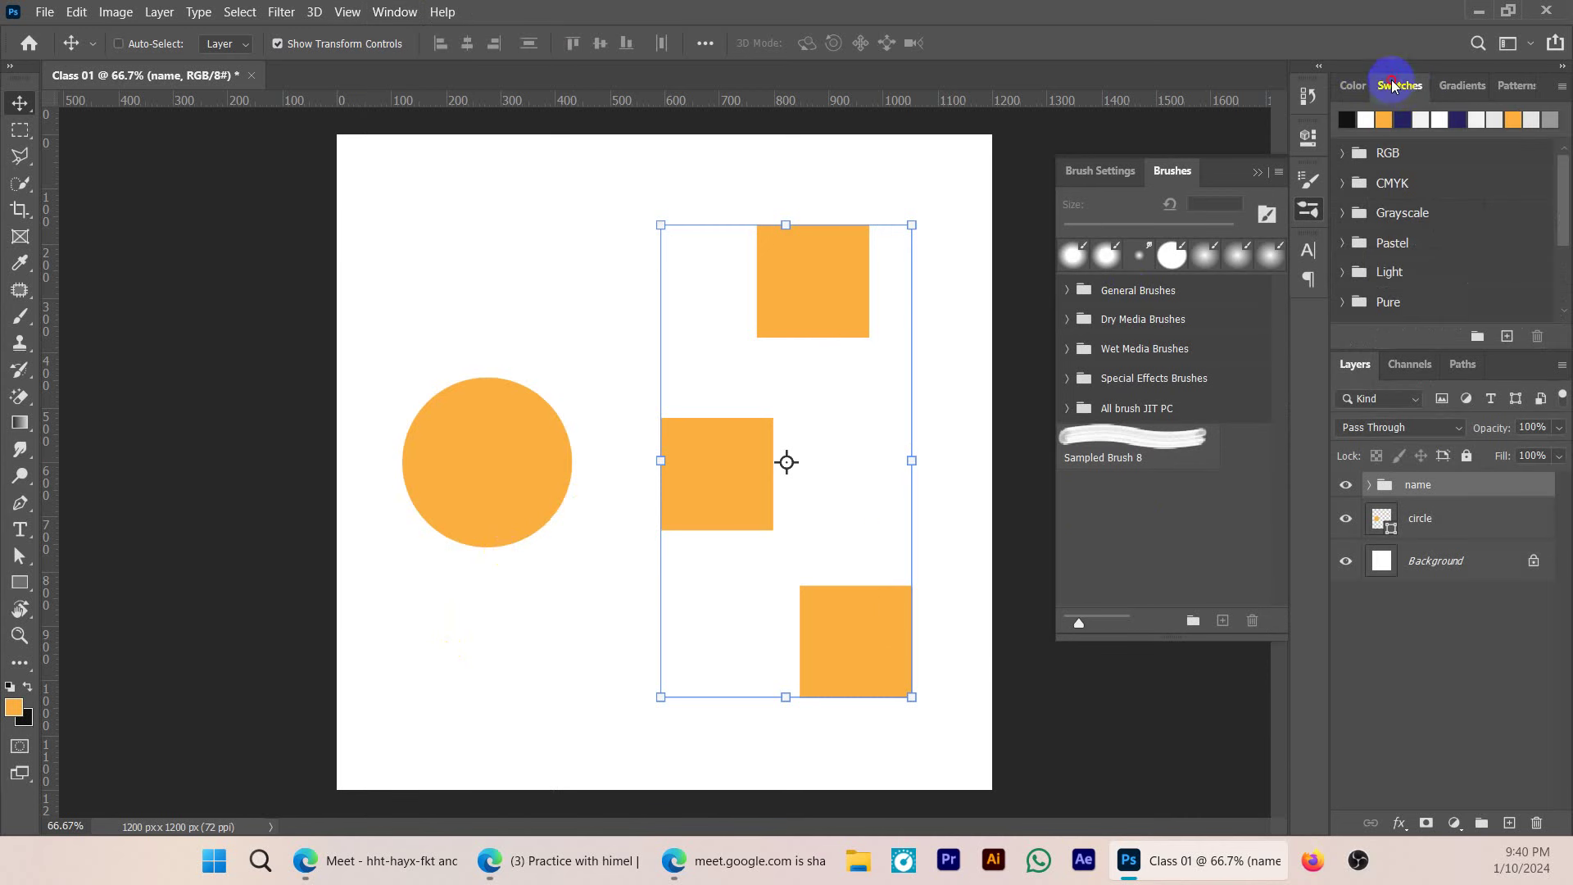
# - Collapse Swatches and Gradients to icons and shrink the Color panel above Layers
pyautogui.moveTo(1413, 97); pyautogui.dragTo(1309, 319)
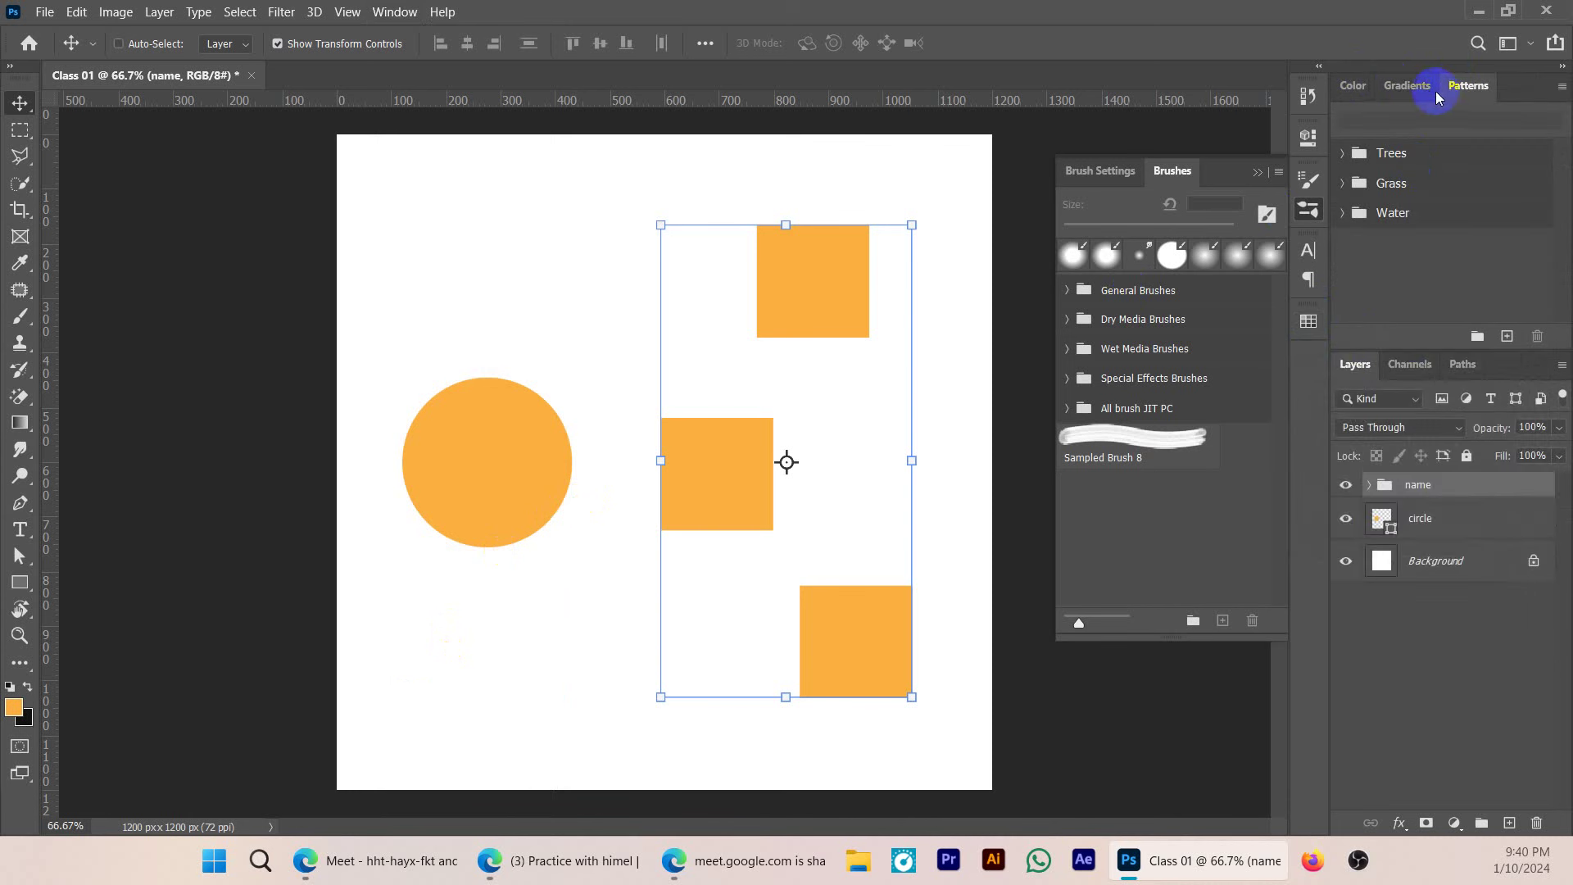
pyautogui.moveTo(1406, 85); pyautogui.dragTo(1309, 360)
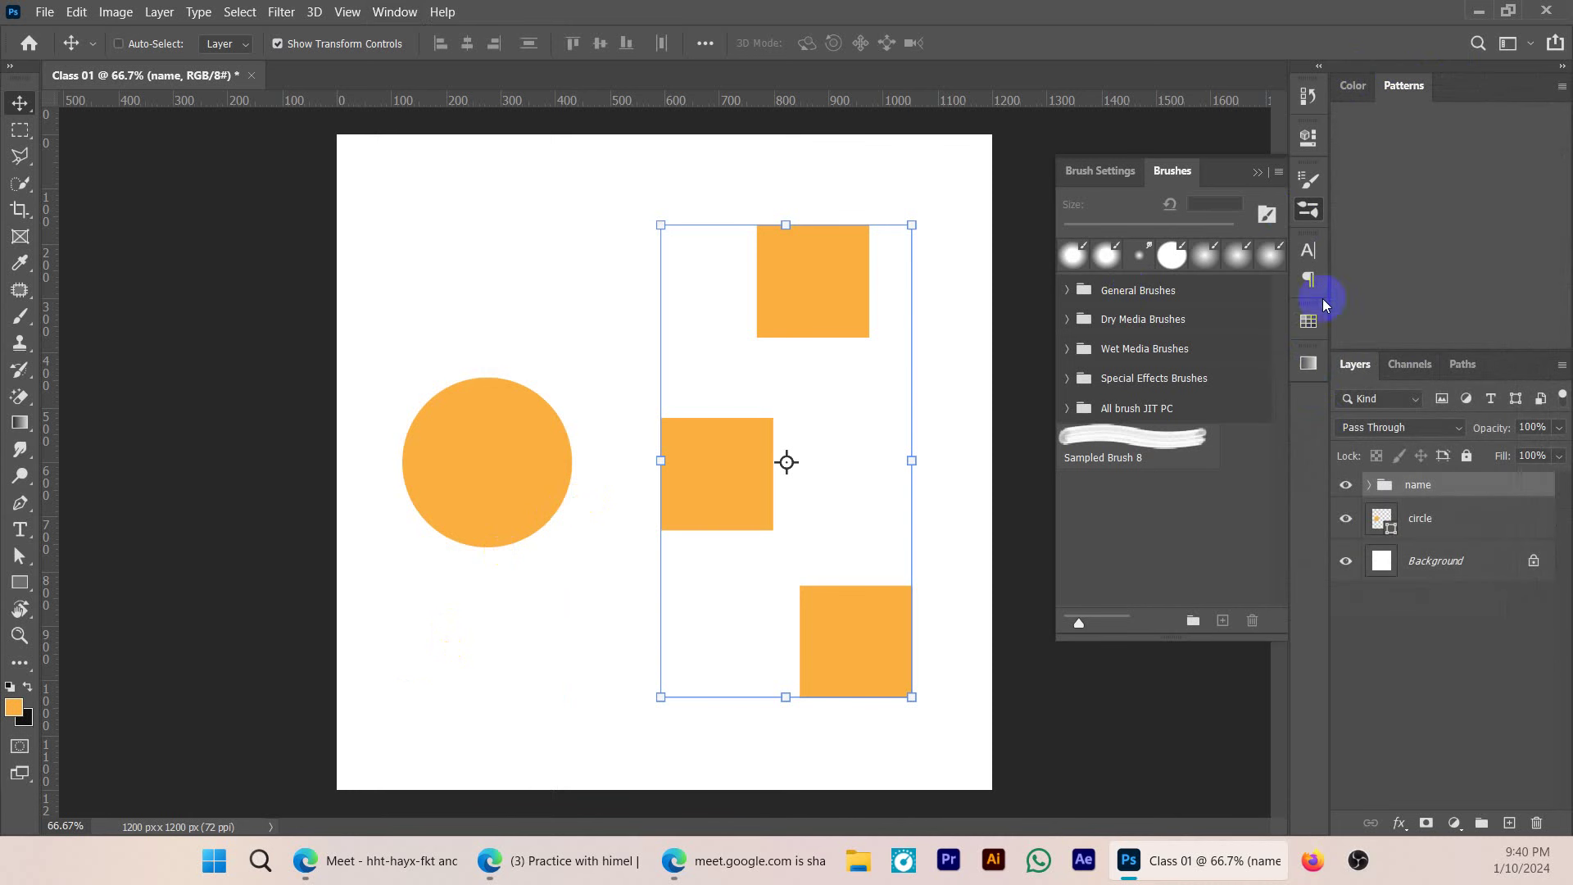
pyautogui.click(1309, 180)
pyautogui.click(1352, 86)
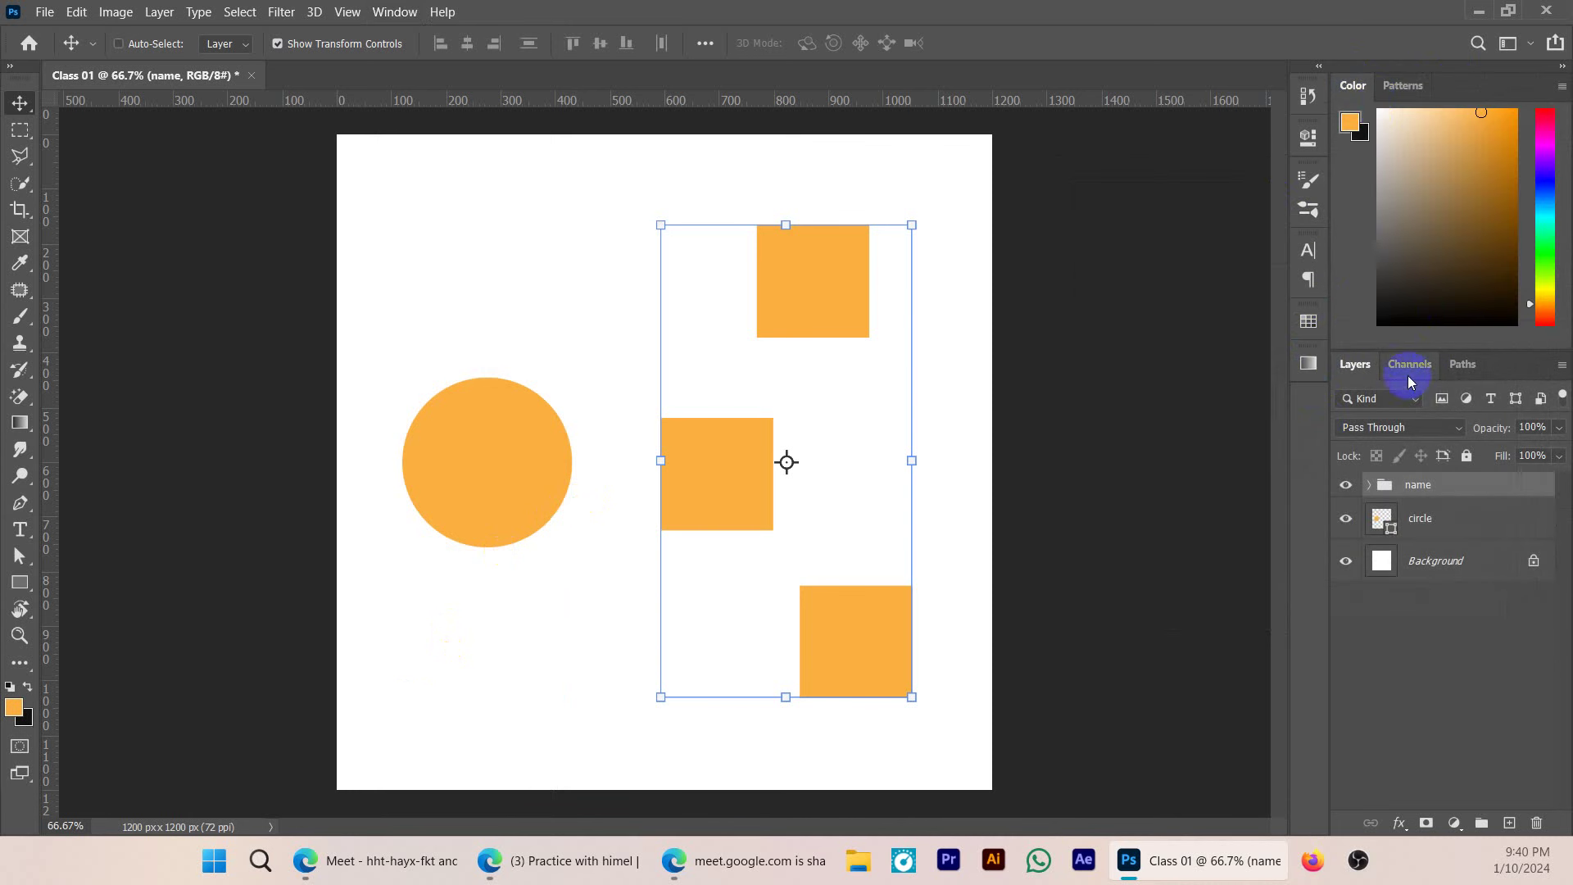
pyautogui.moveTo(1396, 120); pyautogui.dragTo(1422, 288)
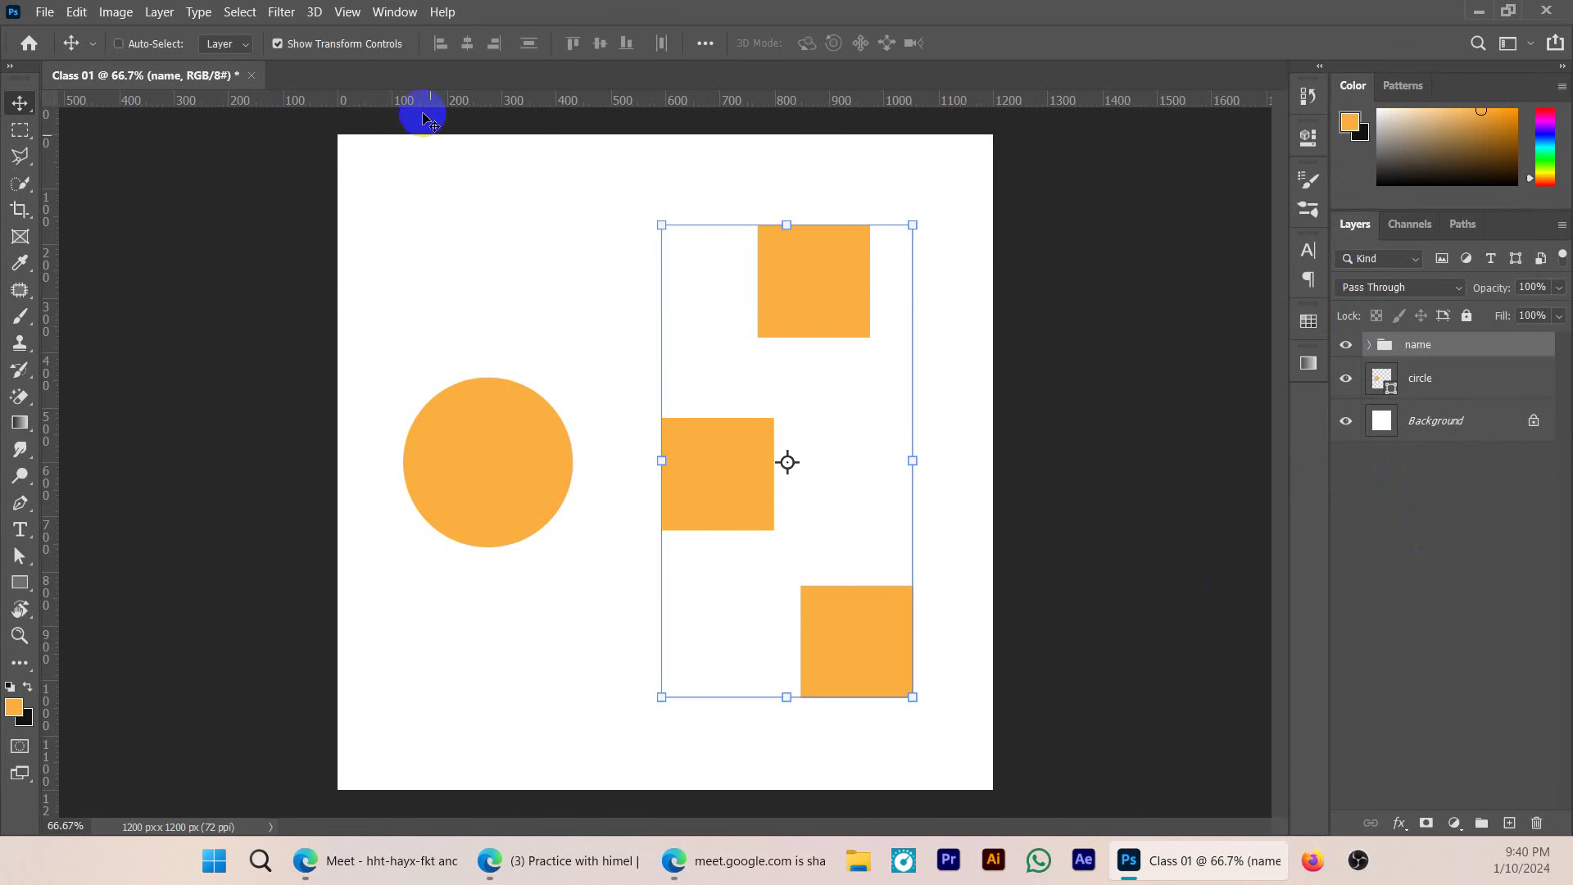
# - Save the panel layout as new workspace 'Motion Class' after the duplicate 'Motion' name warning
pyautogui.click(393, 11)
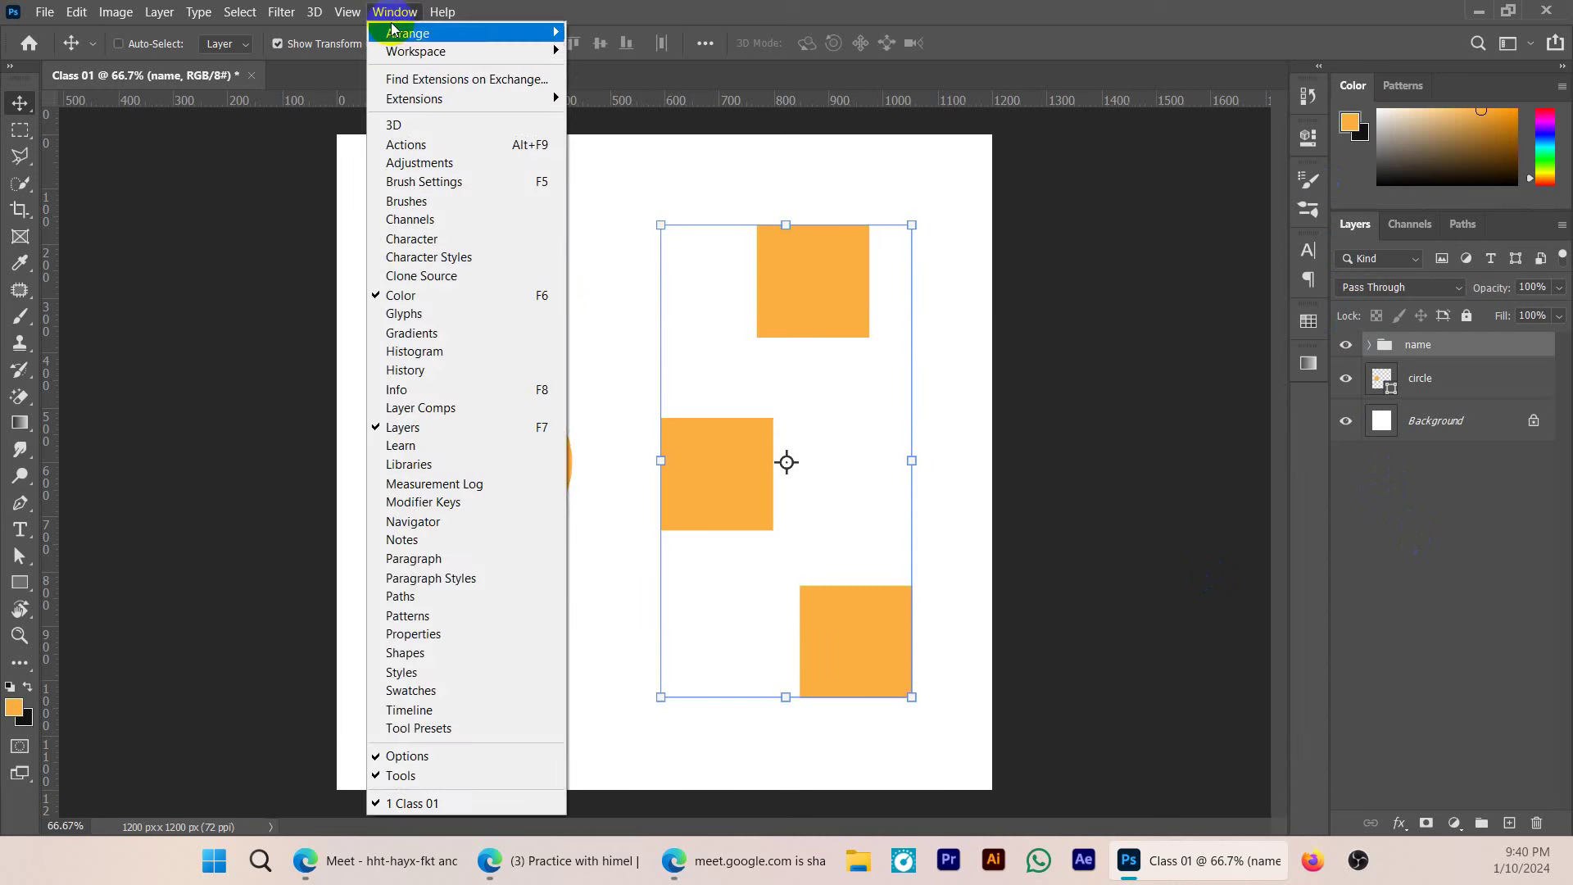
pyautogui.moveTo(459, 51)
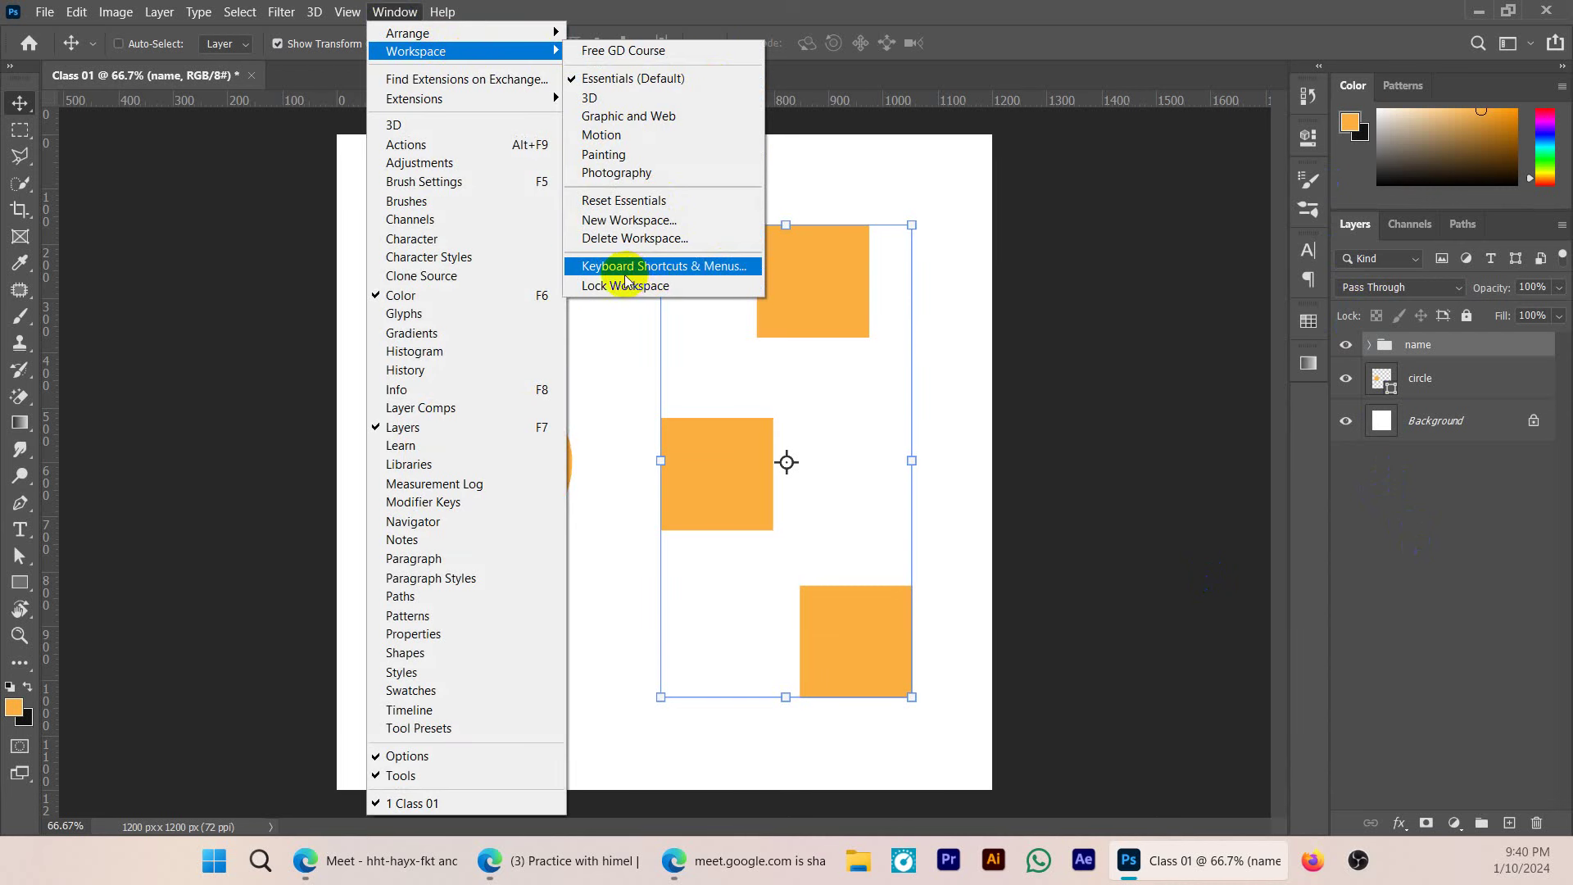
pyautogui.click(624, 221)
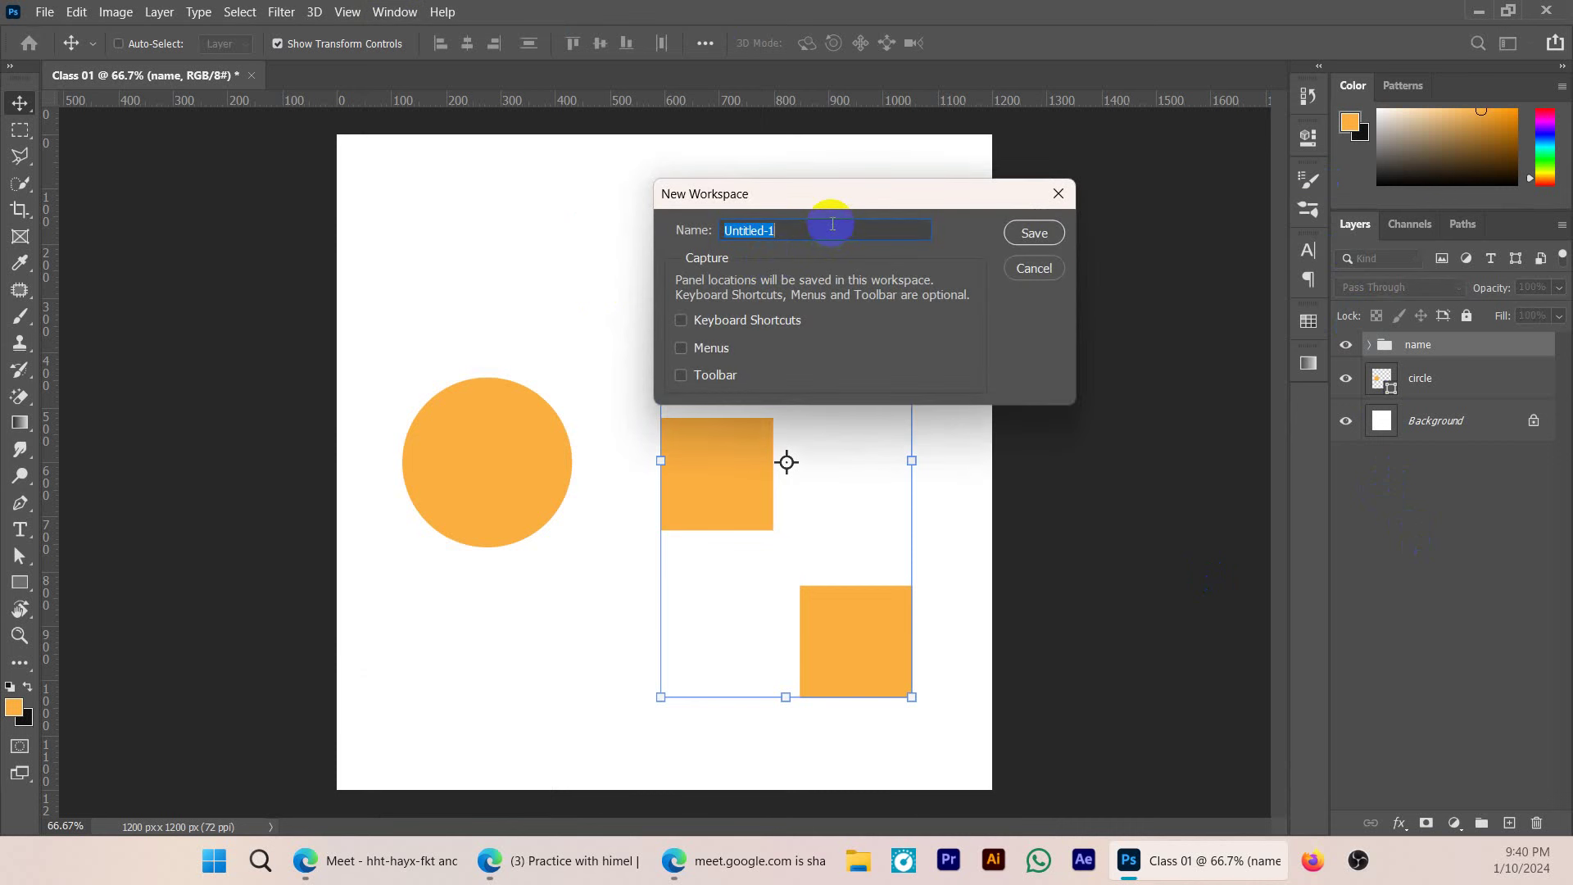
pyautogui.write('Motion')
pyautogui.click(1034, 233)
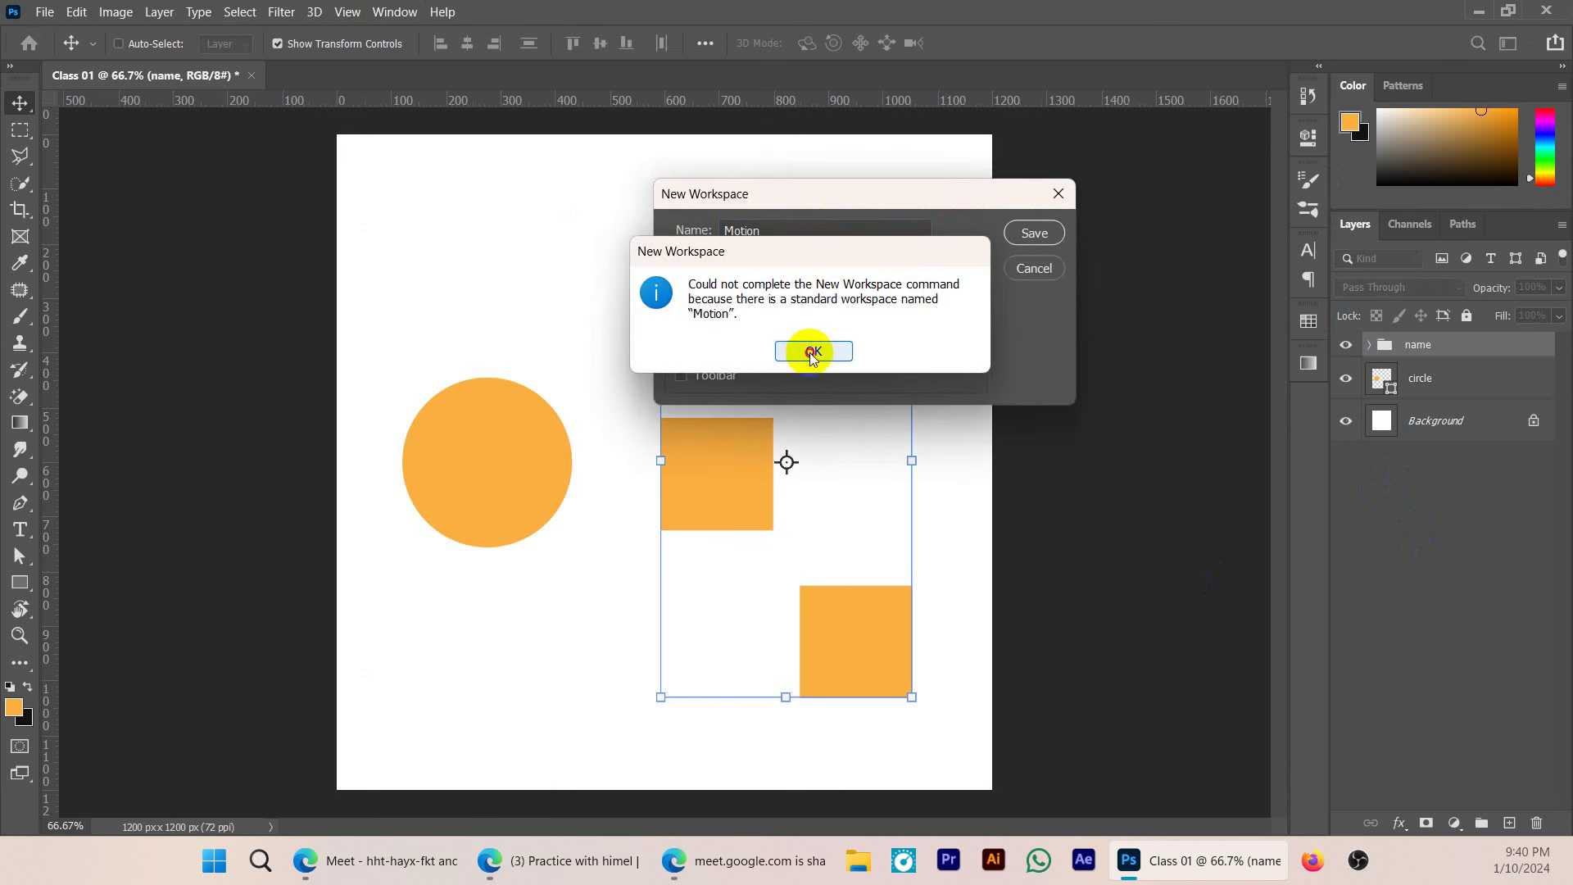
pyautogui.click(811, 352)
pyautogui.click(1037, 237)
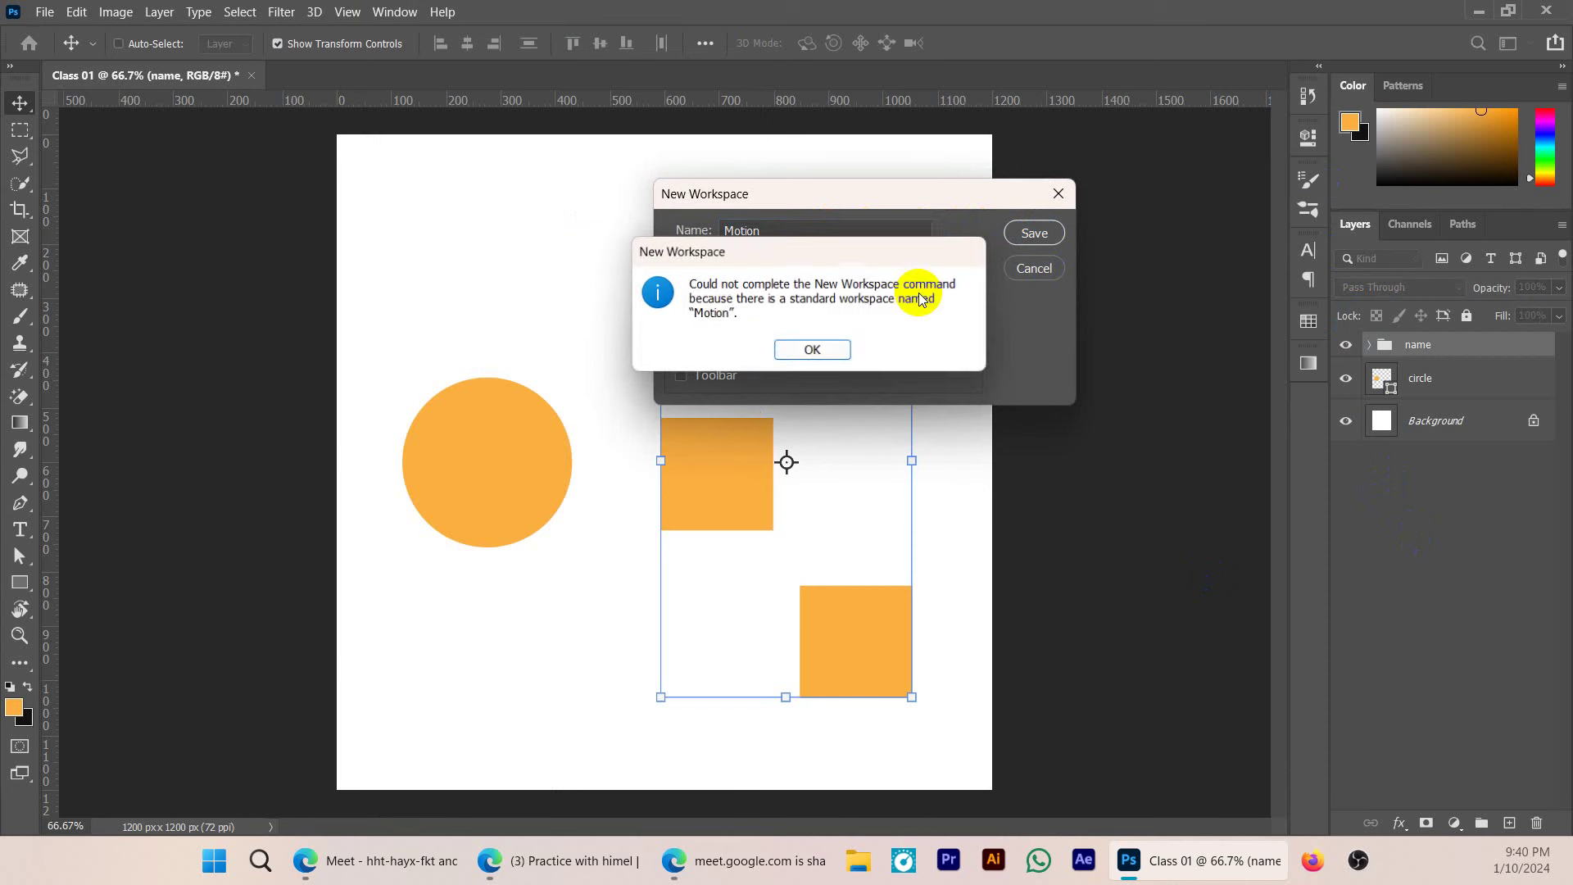
pyautogui.click(811, 349)
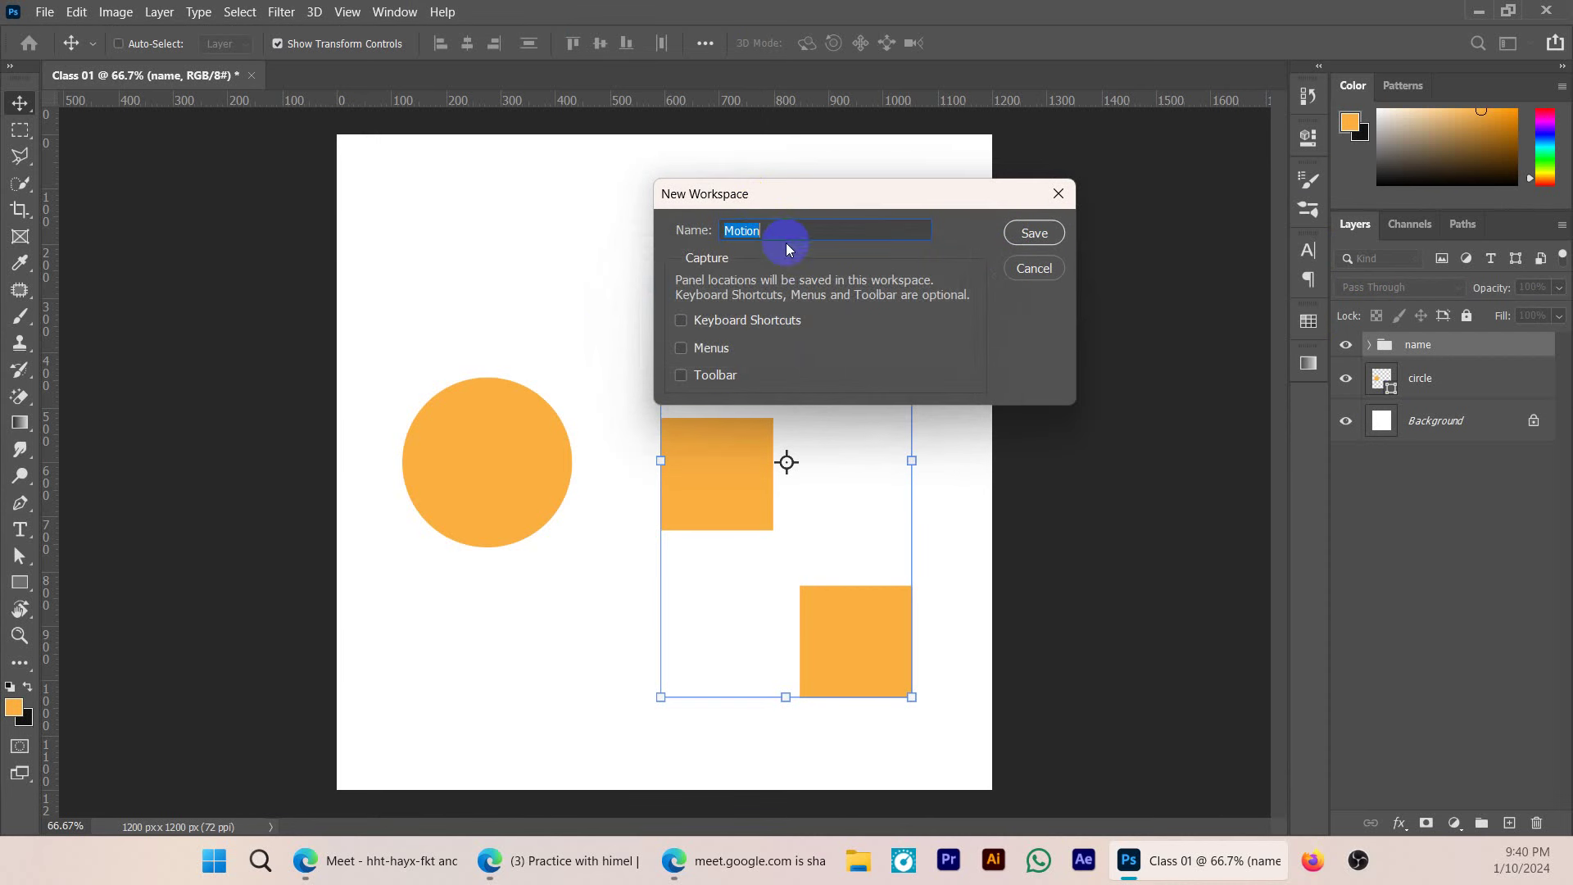
pyautogui.click(781, 232)
pyautogui.write('Class')
pyautogui.click(1034, 233)
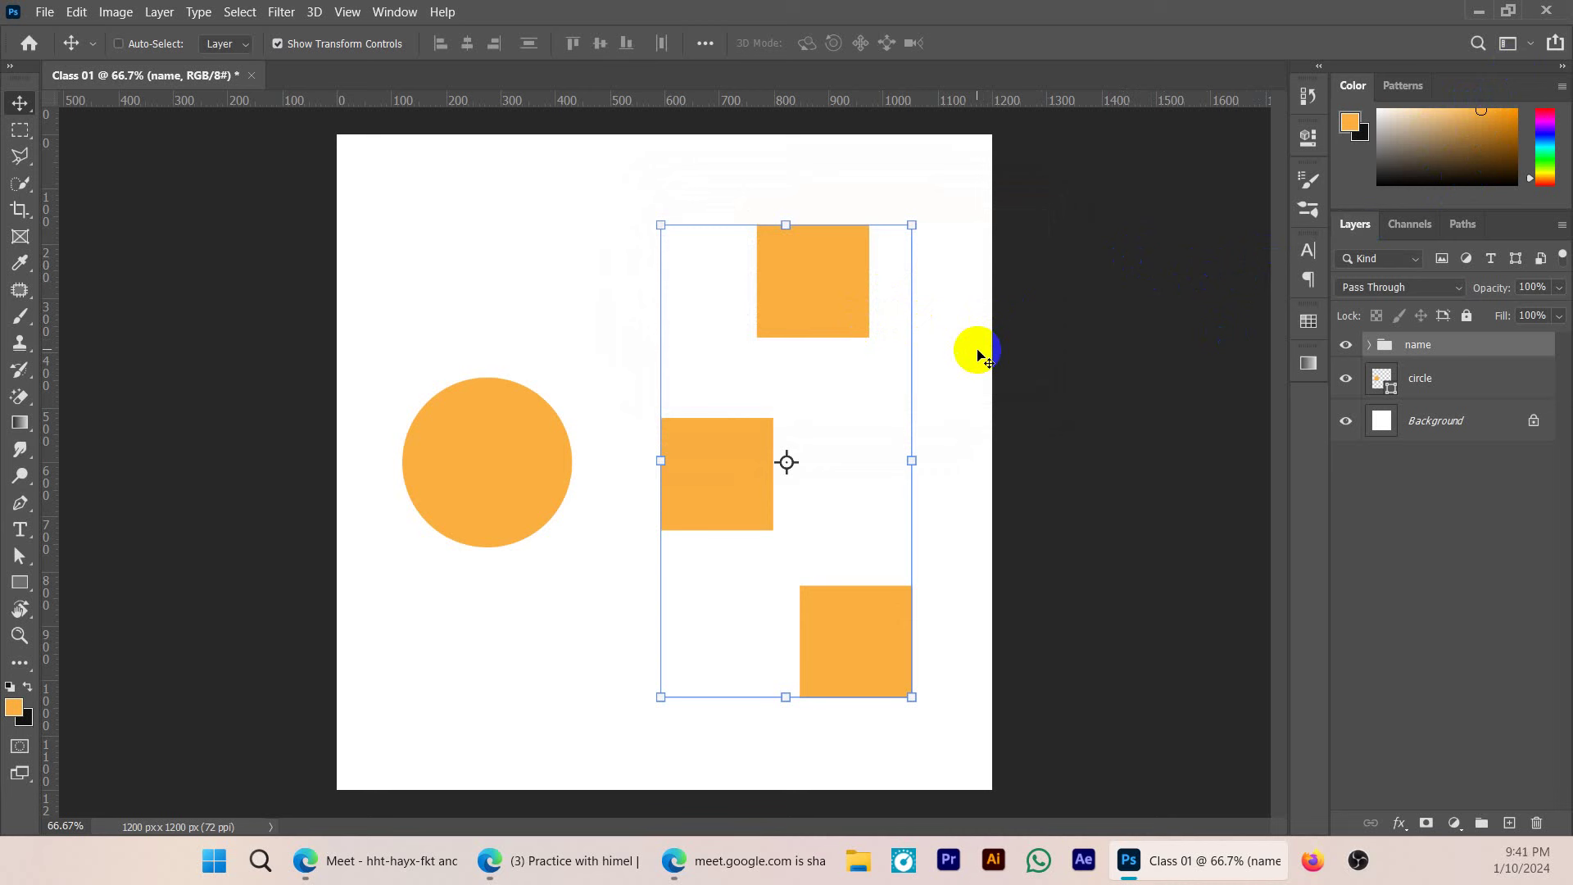
# - Switch to the Free GD Course workspace and move the circle slightly left and down
pyautogui.click(1530, 45)
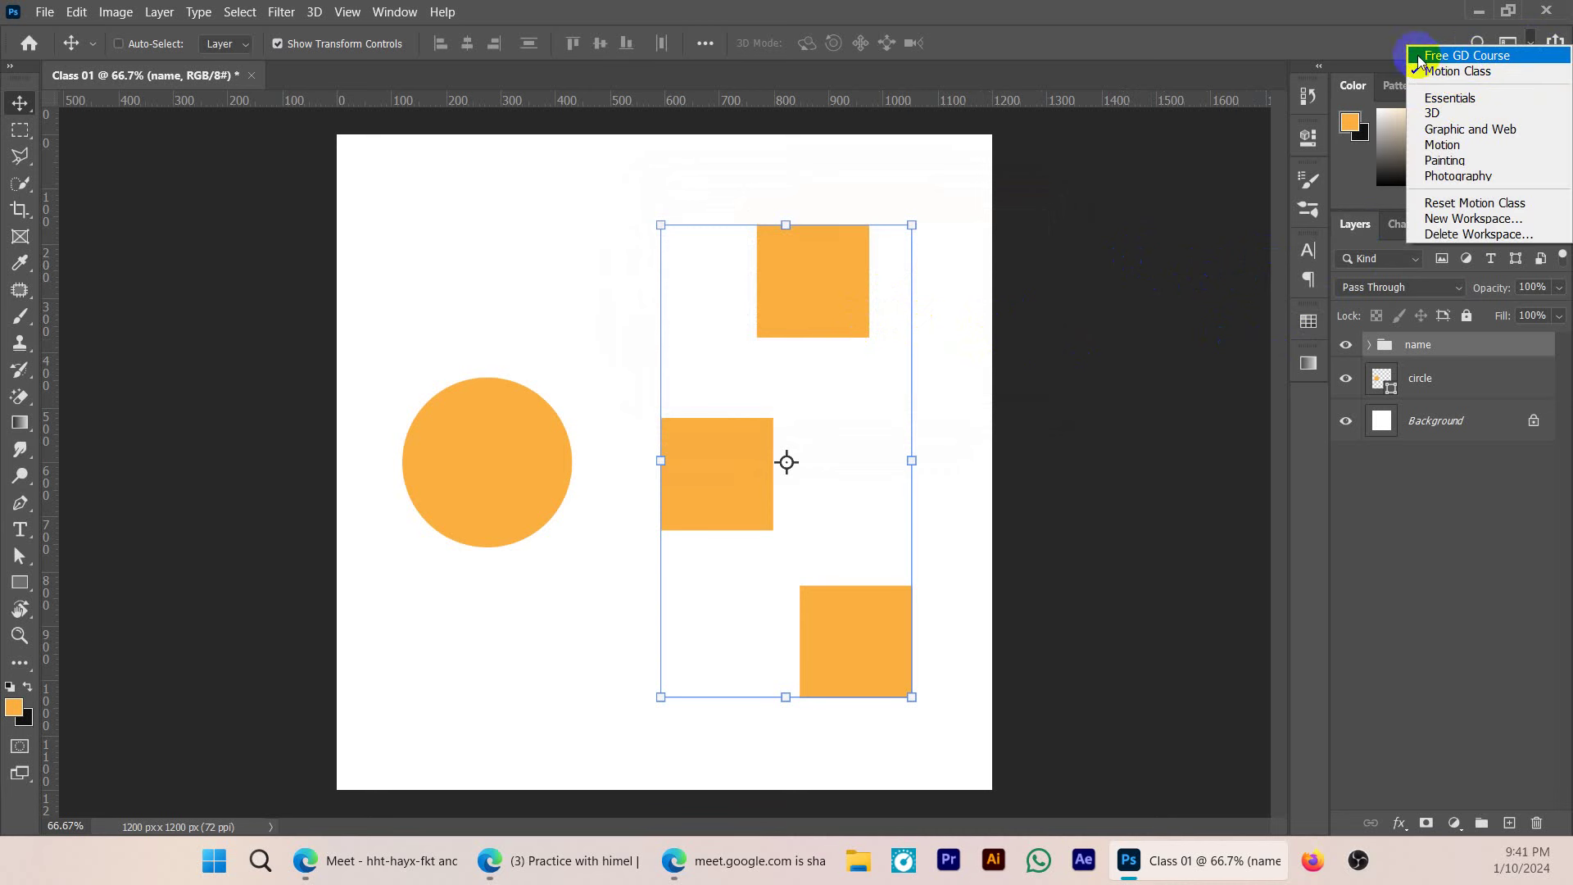
pyautogui.click(1467, 55)
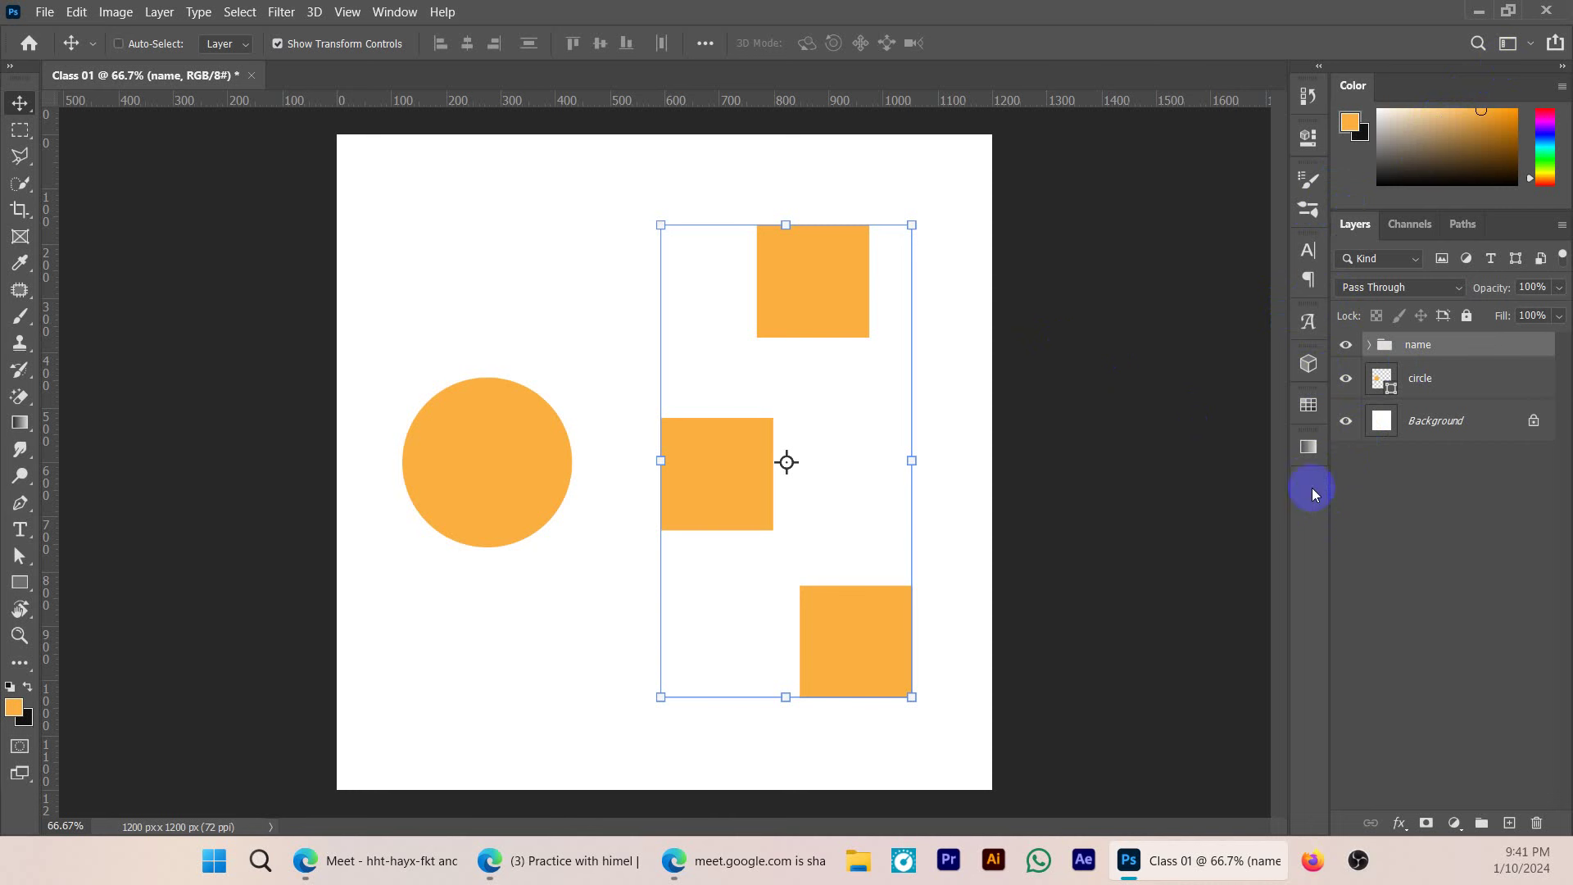
pyautogui.click(1390, 541)
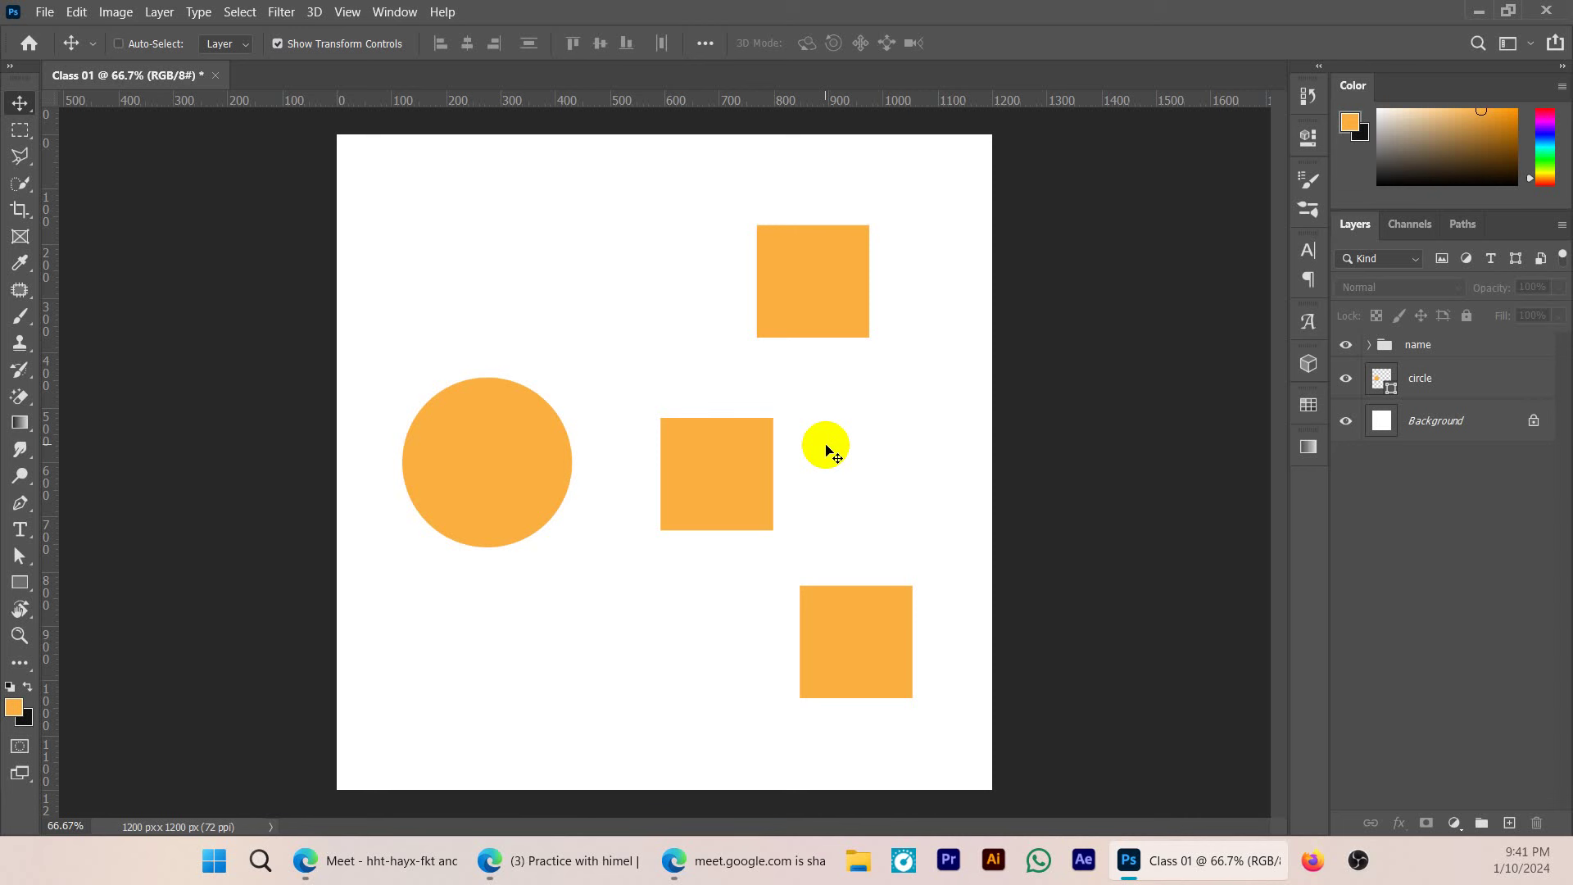
pyautogui.click(1436, 393)
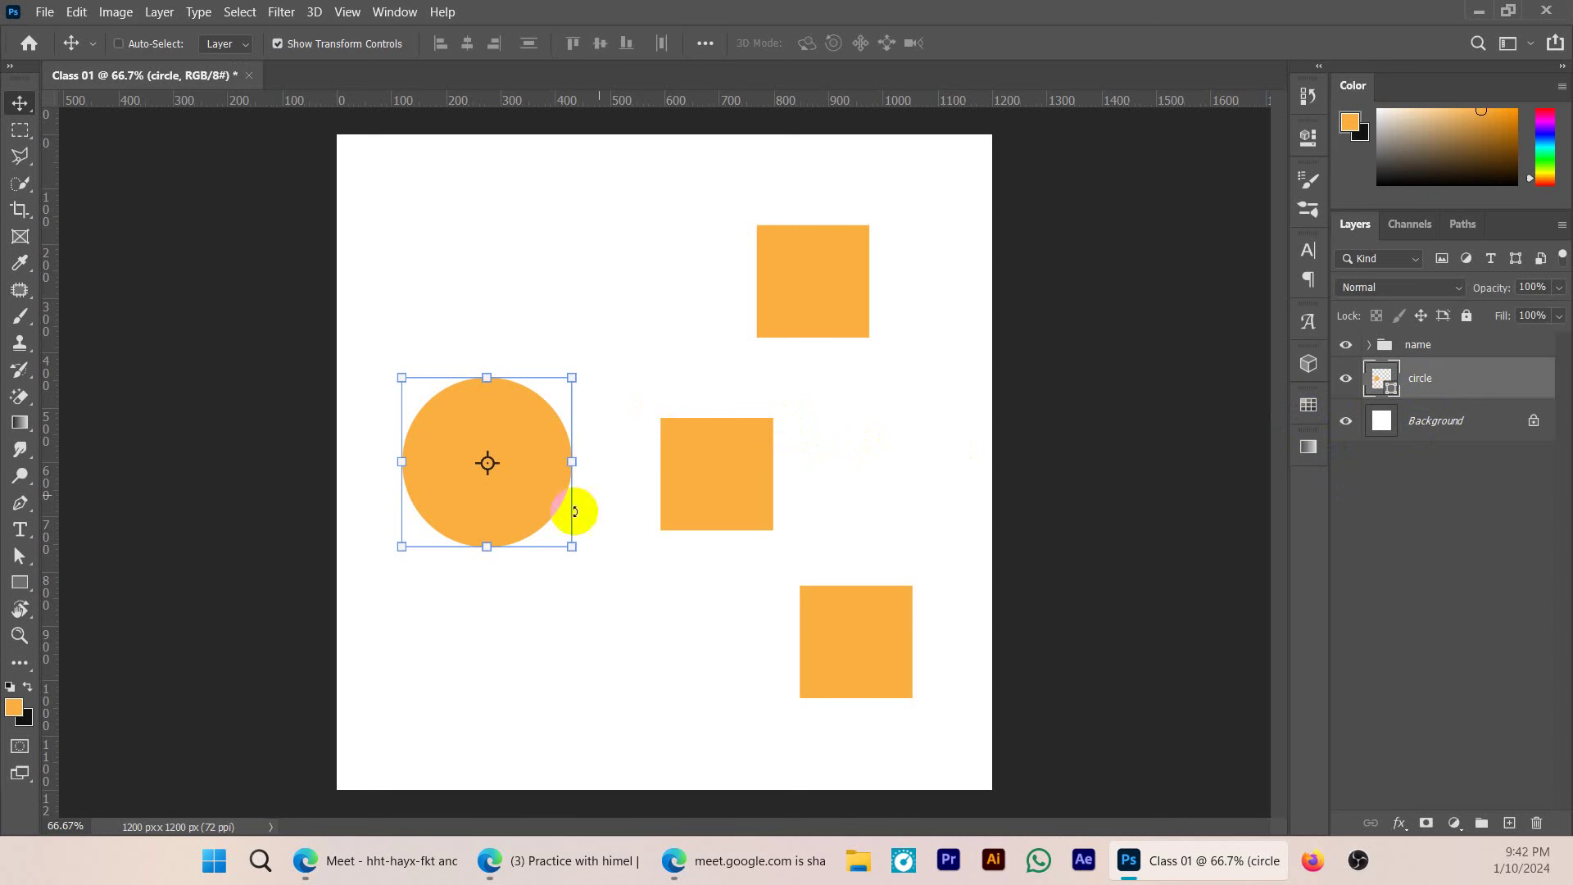
pyautogui.moveTo(519, 496); pyautogui.dragTo(481, 507)
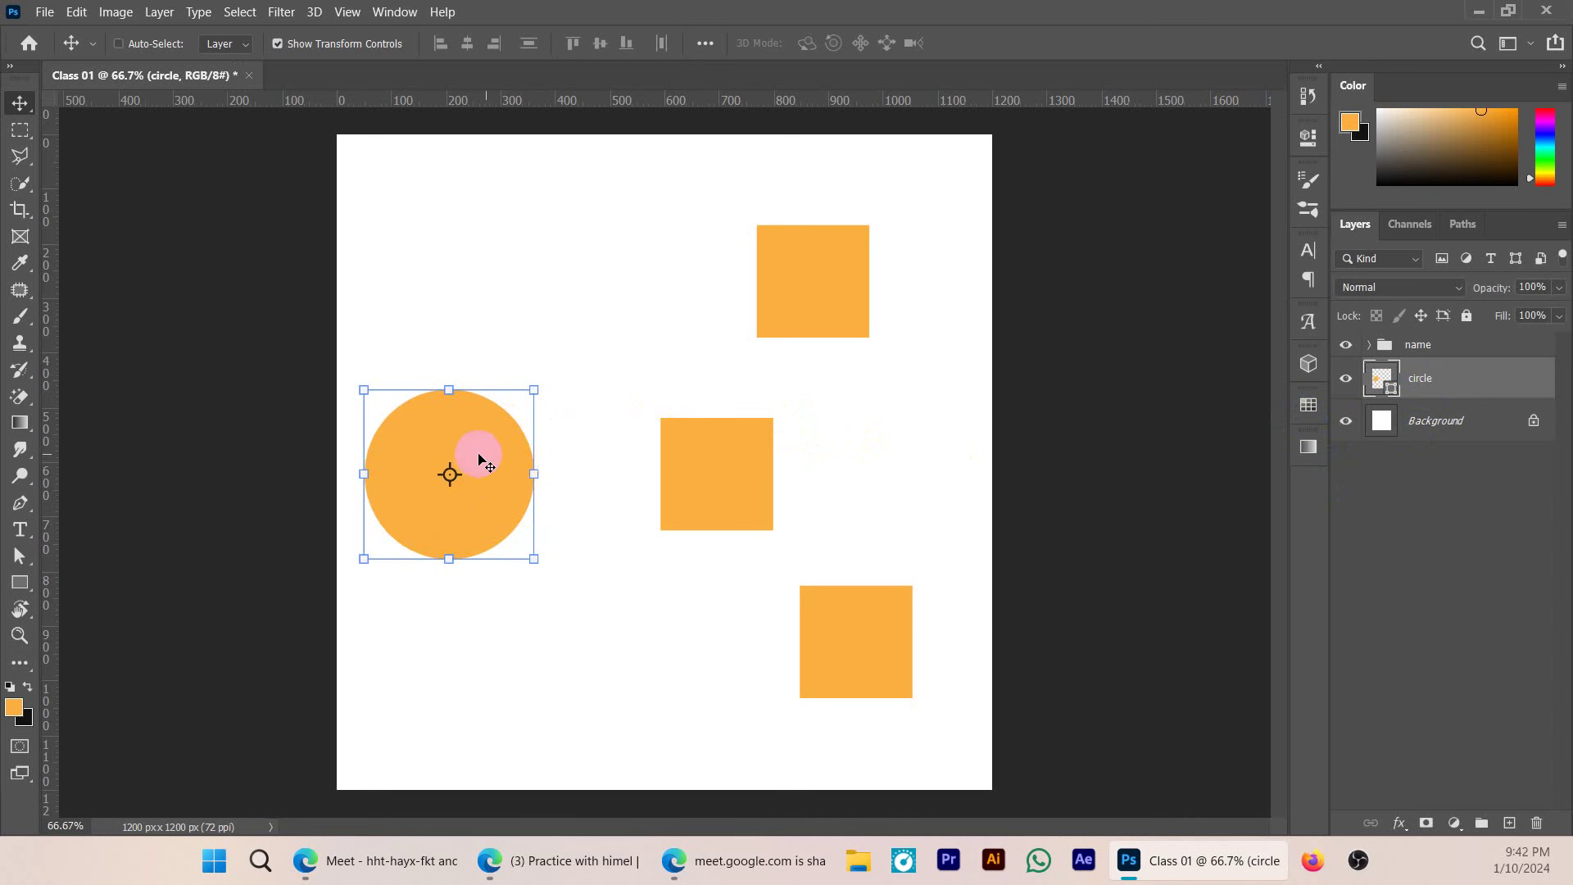
# - Start saving the document, with the save dialog moved to the screen centre
pyautogui.click(44, 12)
pyautogui.click(74, 11)
pyautogui.moveTo(44, 12)
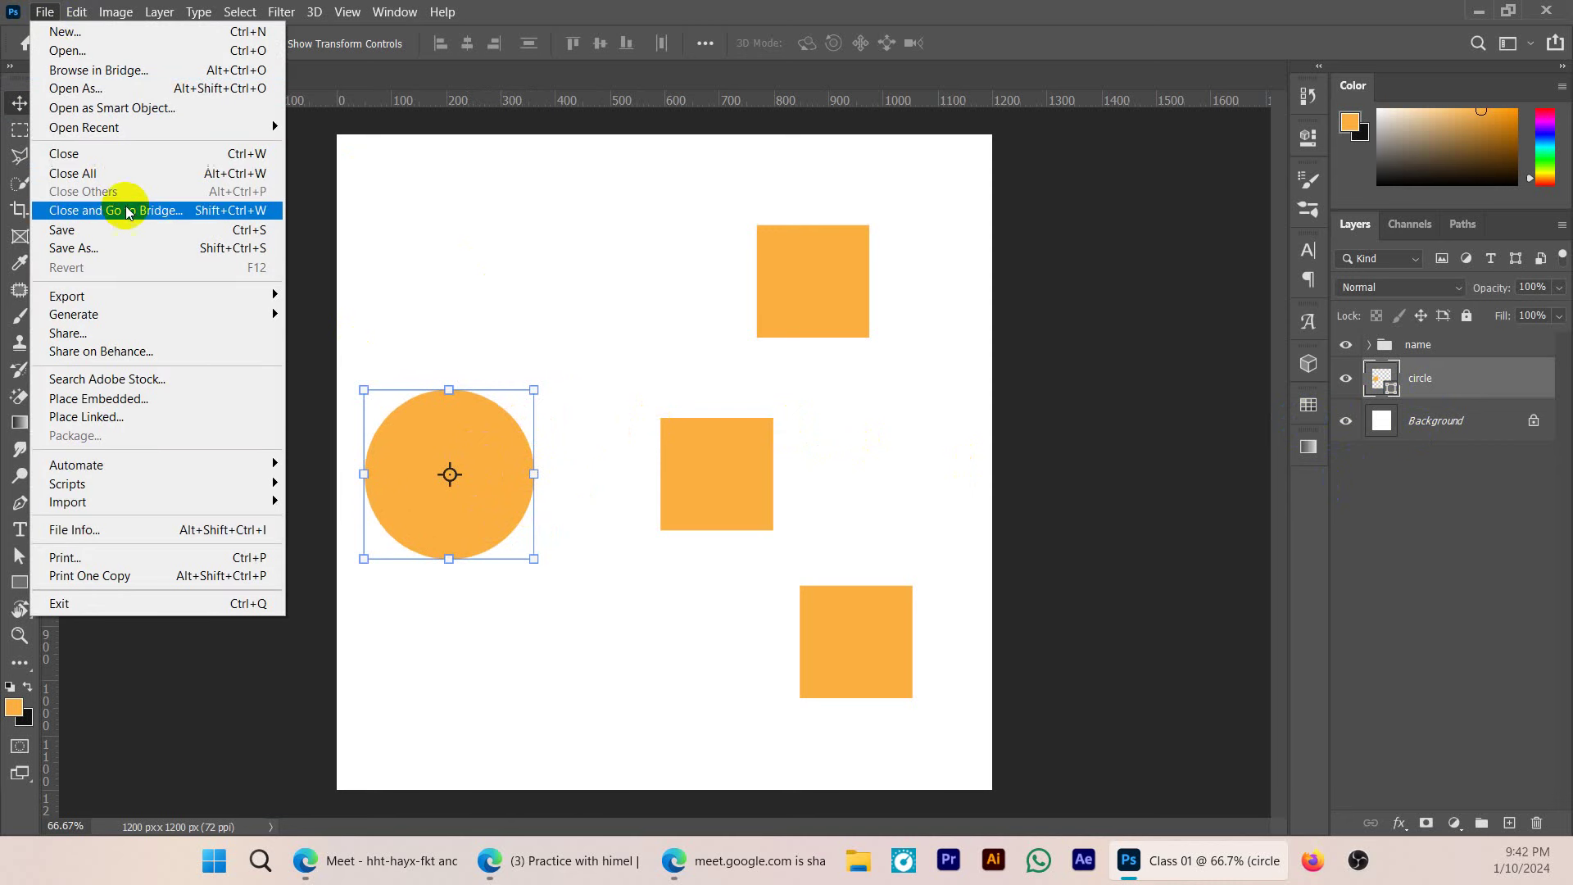
pyautogui.click(130, 229)
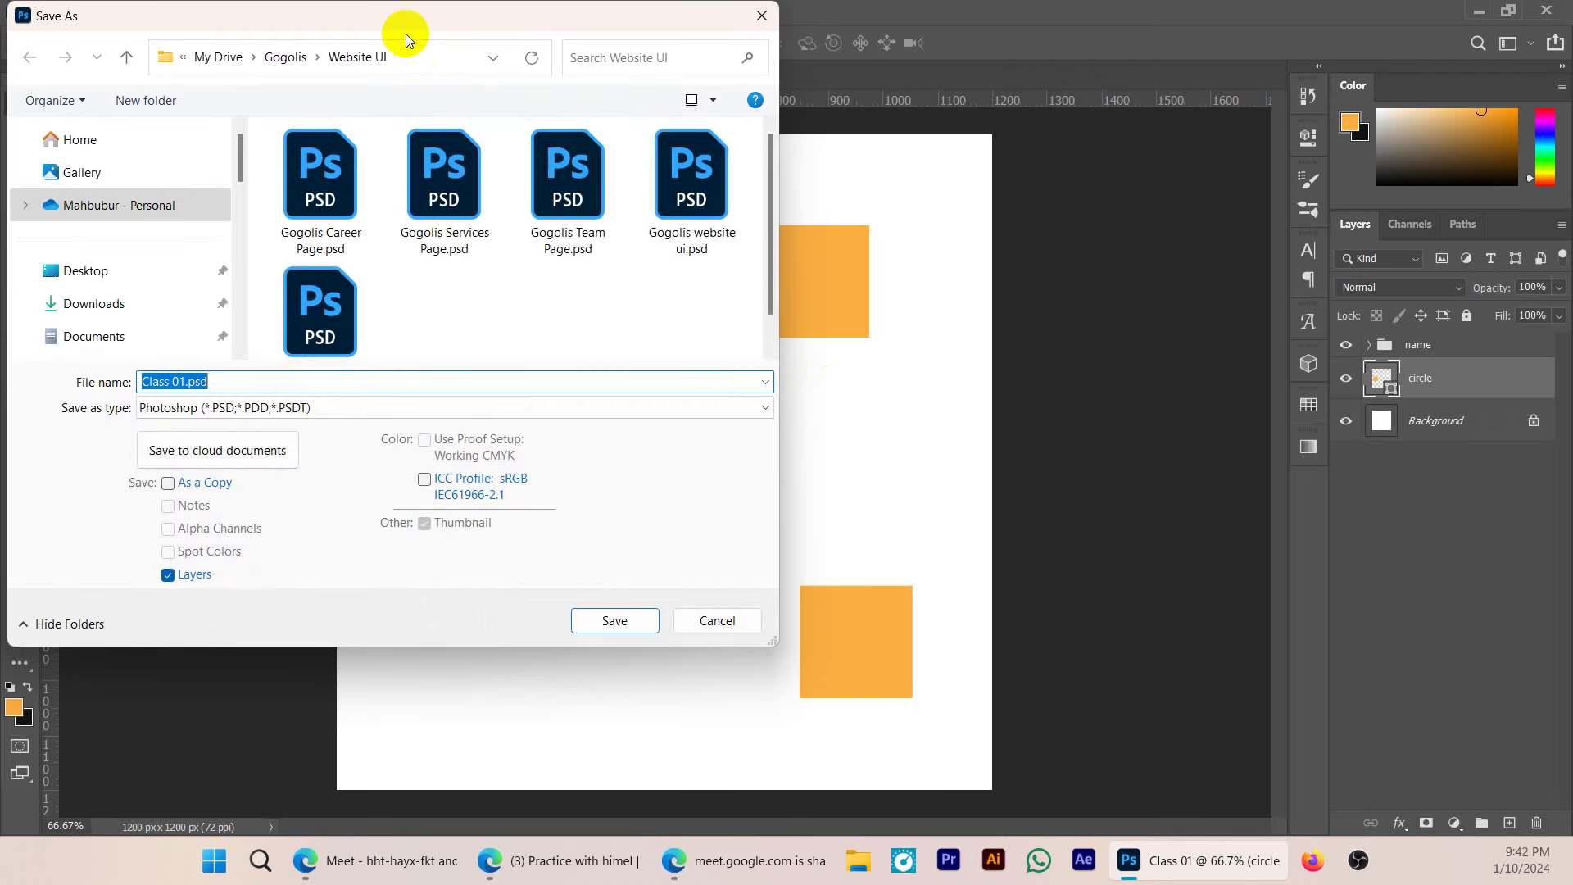
pyautogui.moveTo(405, 30); pyautogui.dragTo(687, 80)
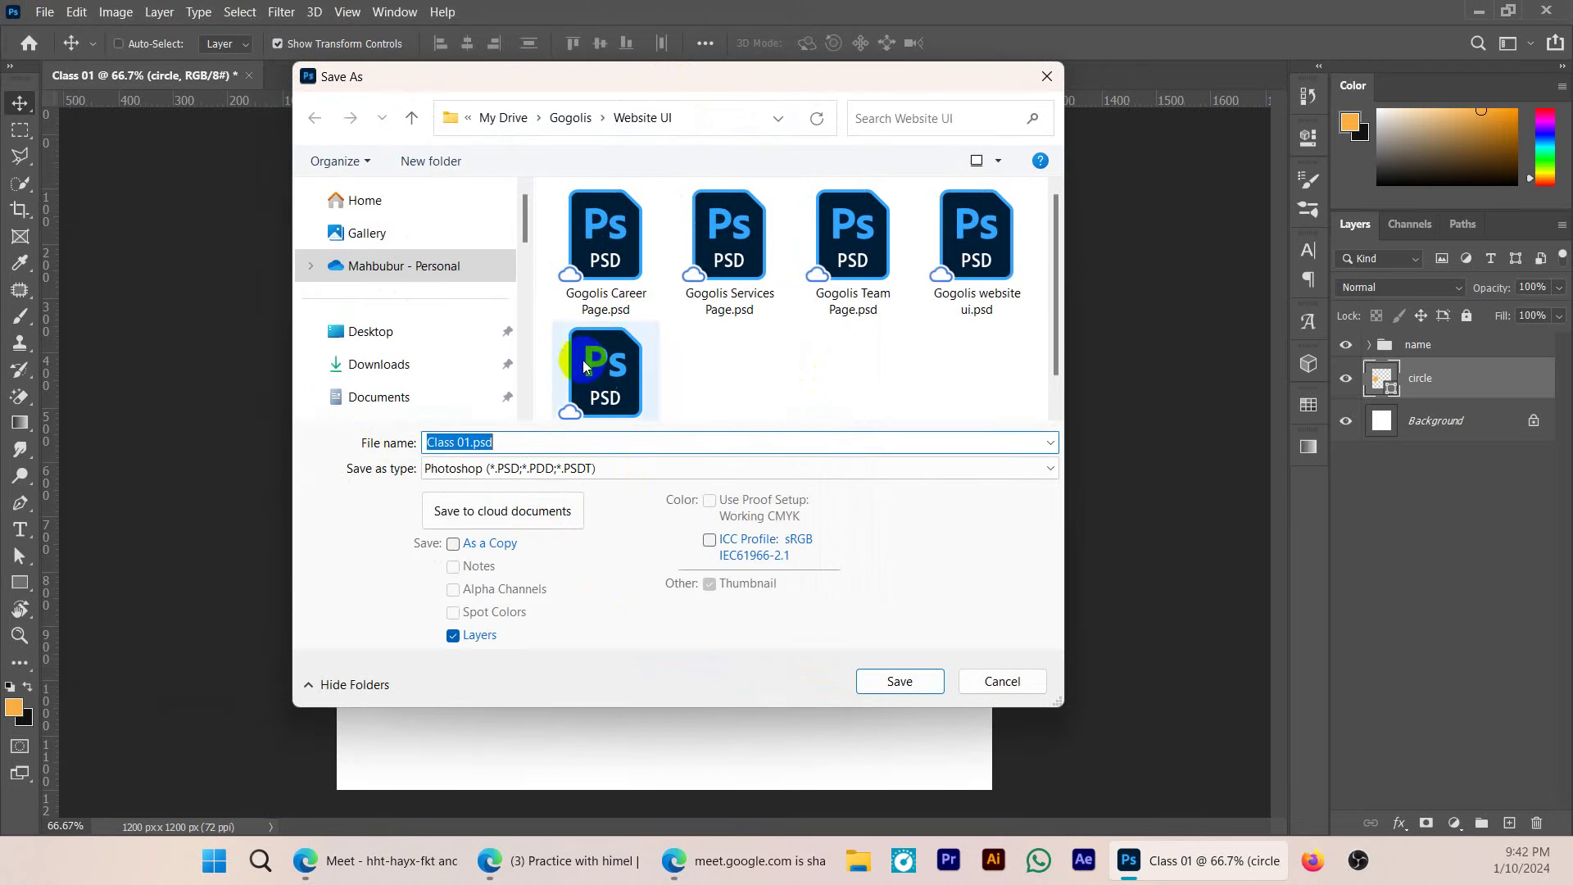
pyautogui.moveTo(525, 223)
pyautogui.mouseDown()
pyautogui.moveTo(519, 398)
pyautogui.moveTo(547, 213)
pyautogui.mouseUp()
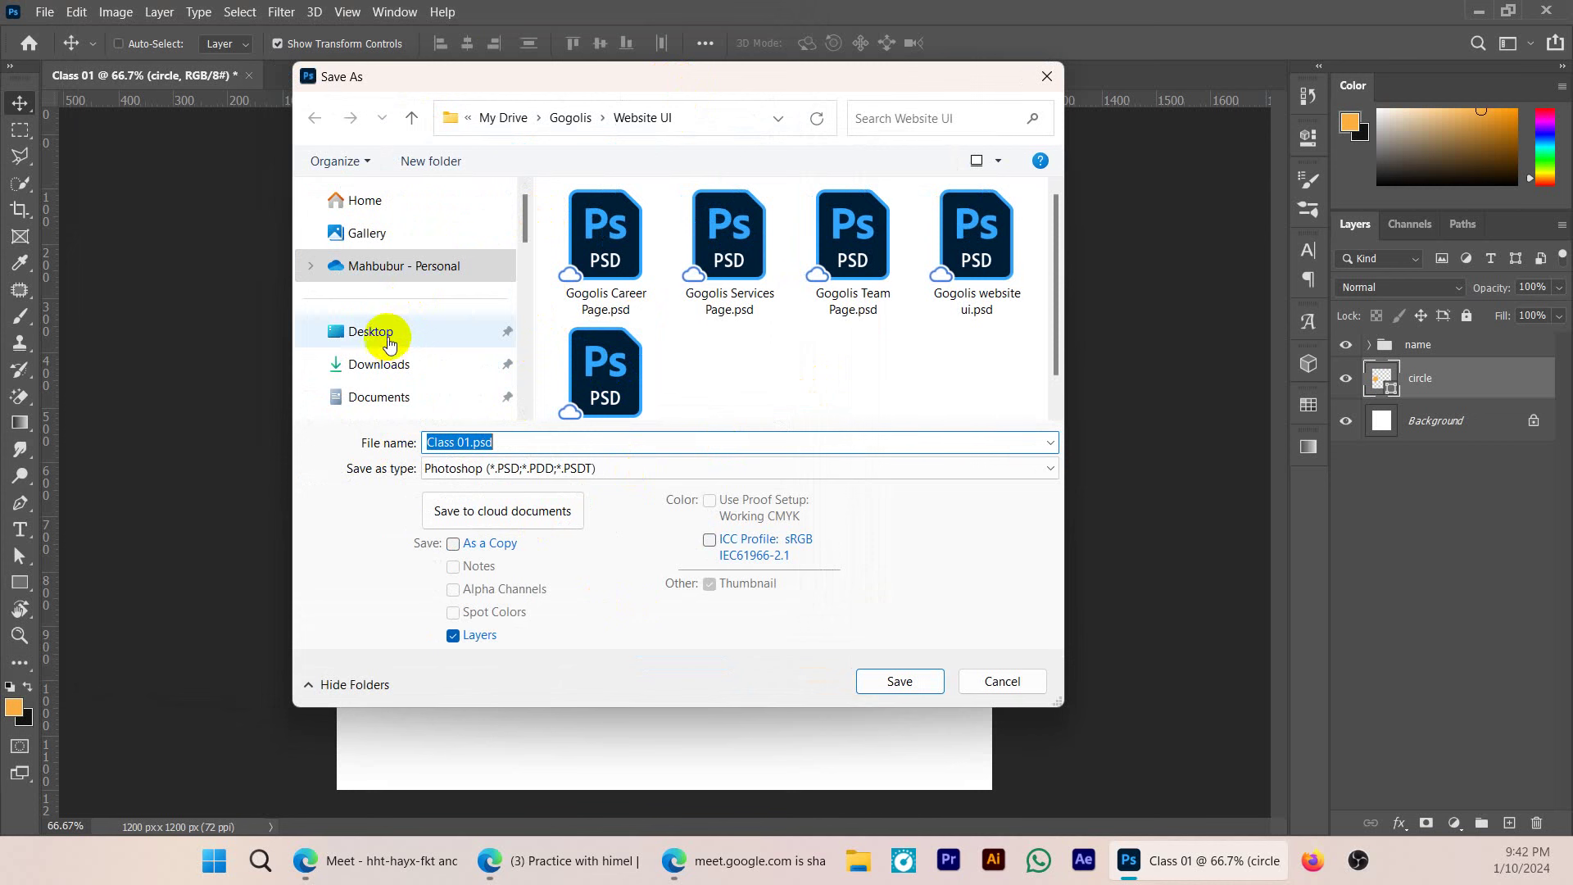
pyautogui.scroll(-2, 417, 358)
pyautogui.scroll(1, 426, 351)
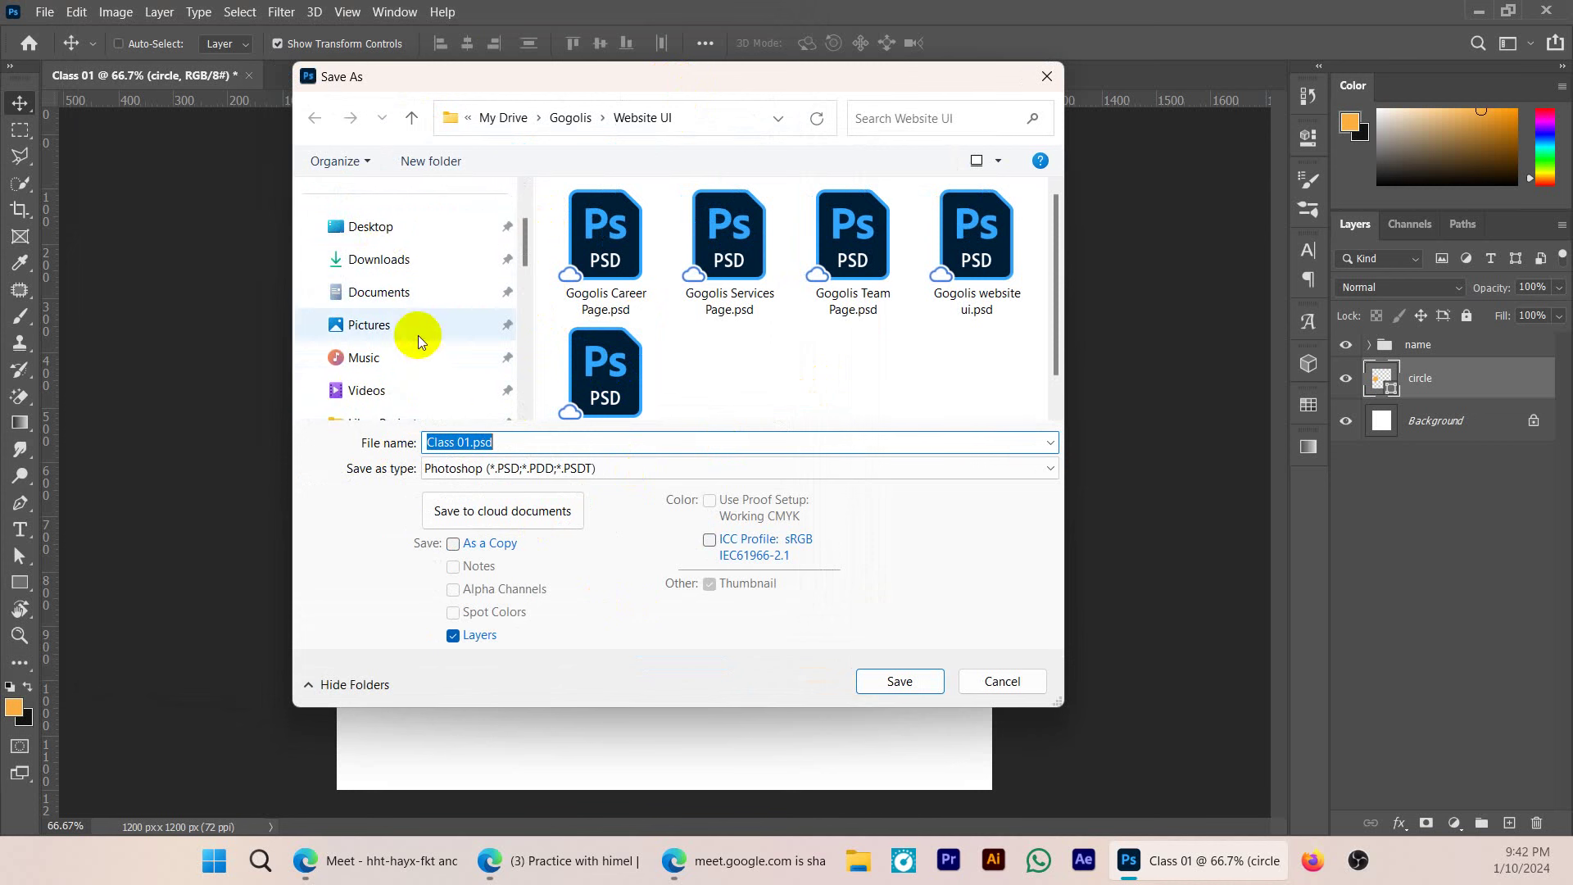
# - Save Class 01.psd in Motion Free Class > Easy Motions > Class 01, then nudge the circle down-right
pyautogui.click(385, 229)
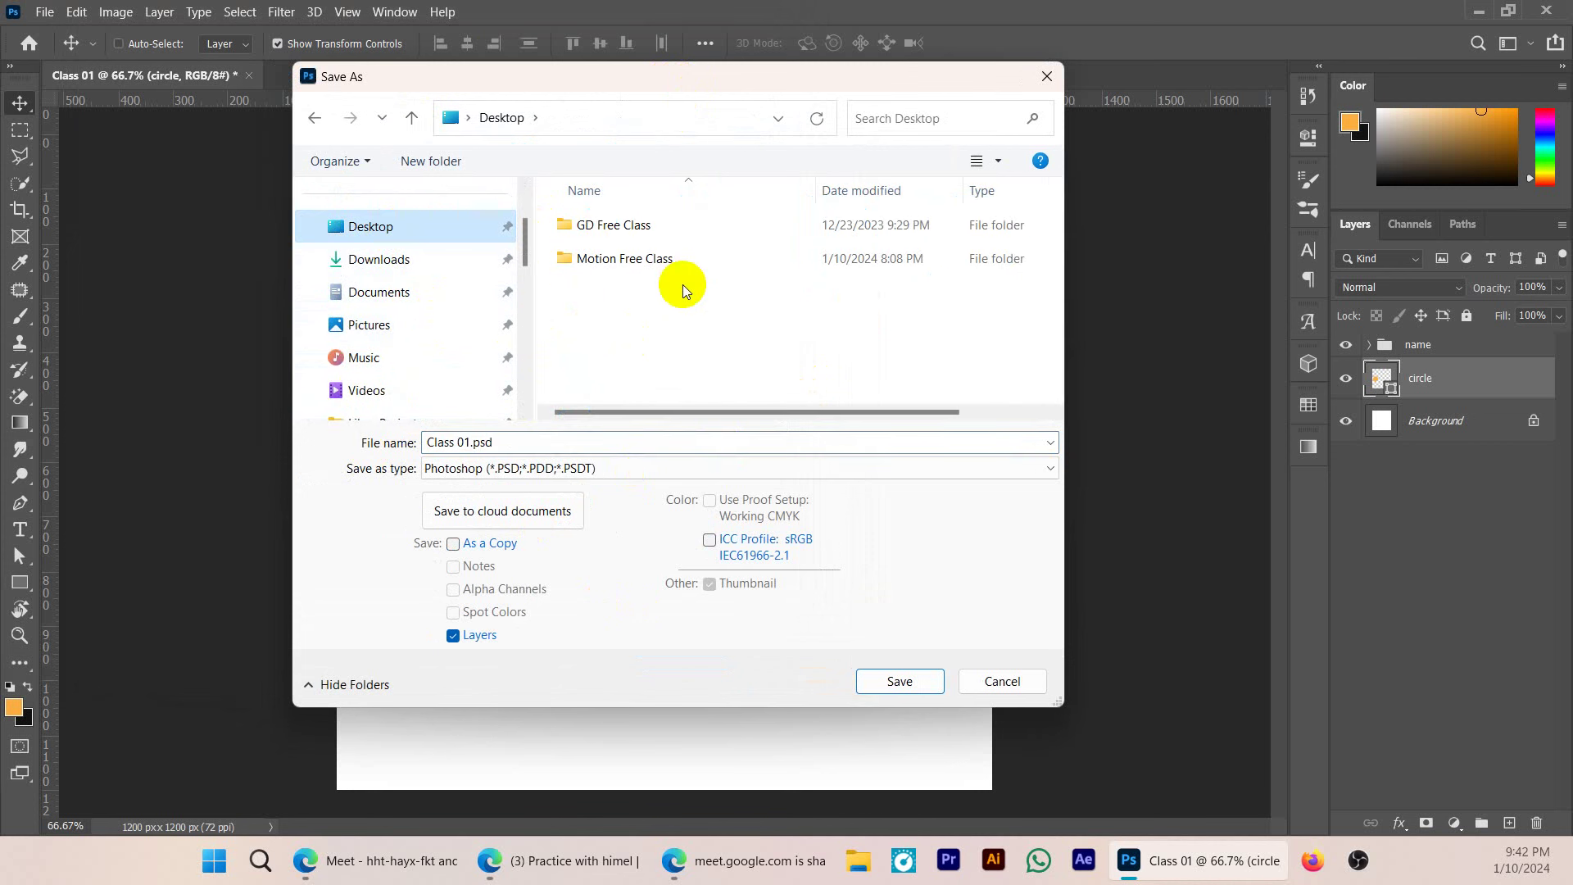
pyautogui.doubleClick(631, 260)
pyautogui.doubleClick(612, 325)
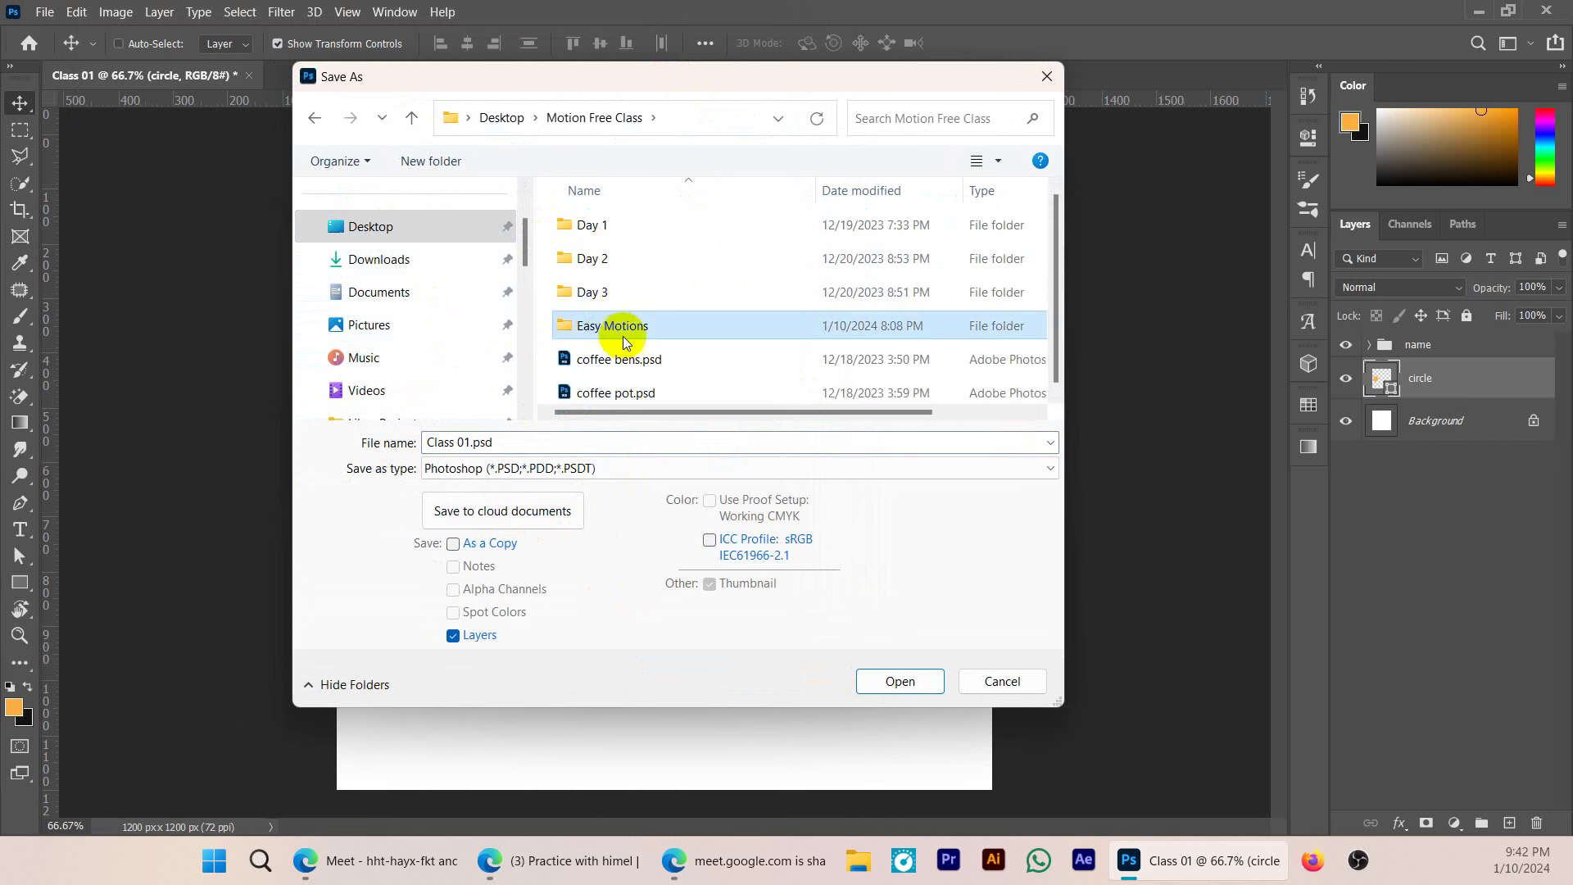
pyautogui.doubleClick(597, 223)
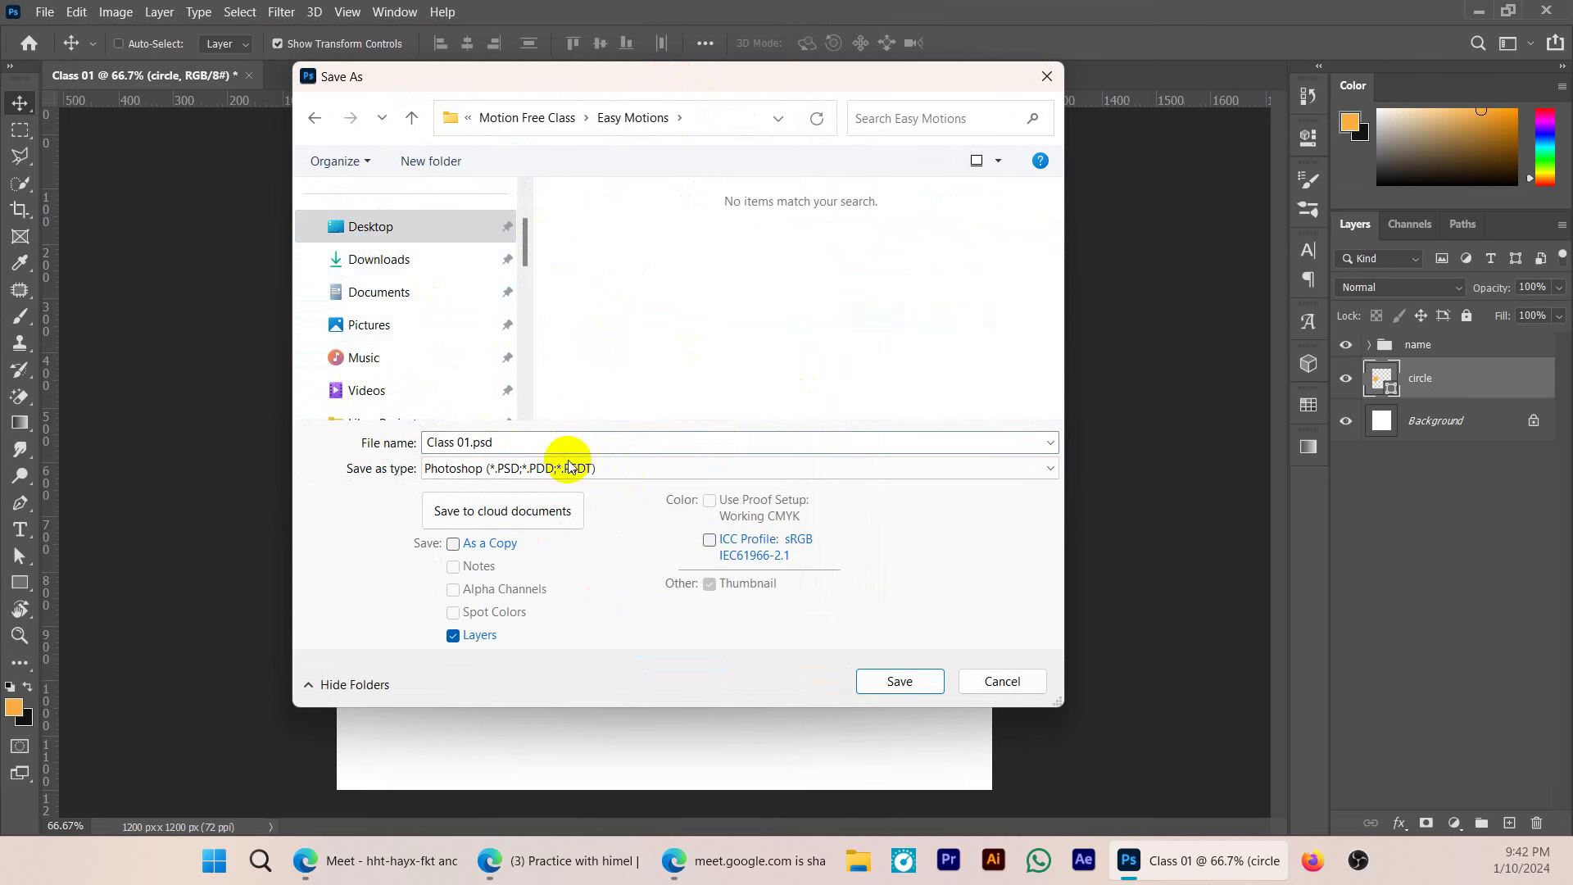
pyautogui.click(922, 687)
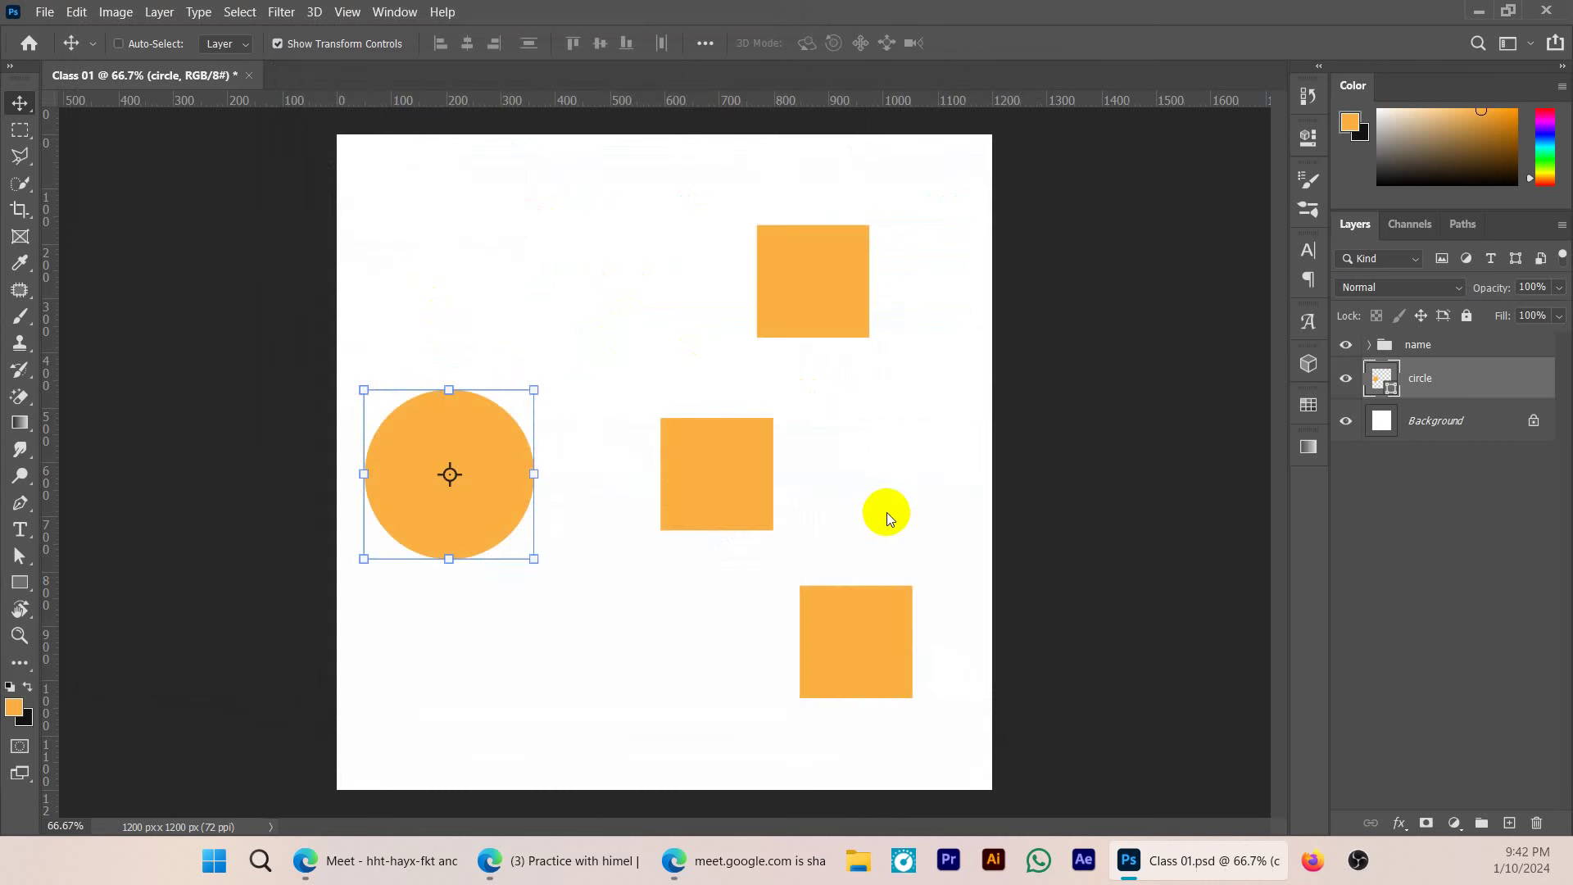
pyautogui.click(509, 480)
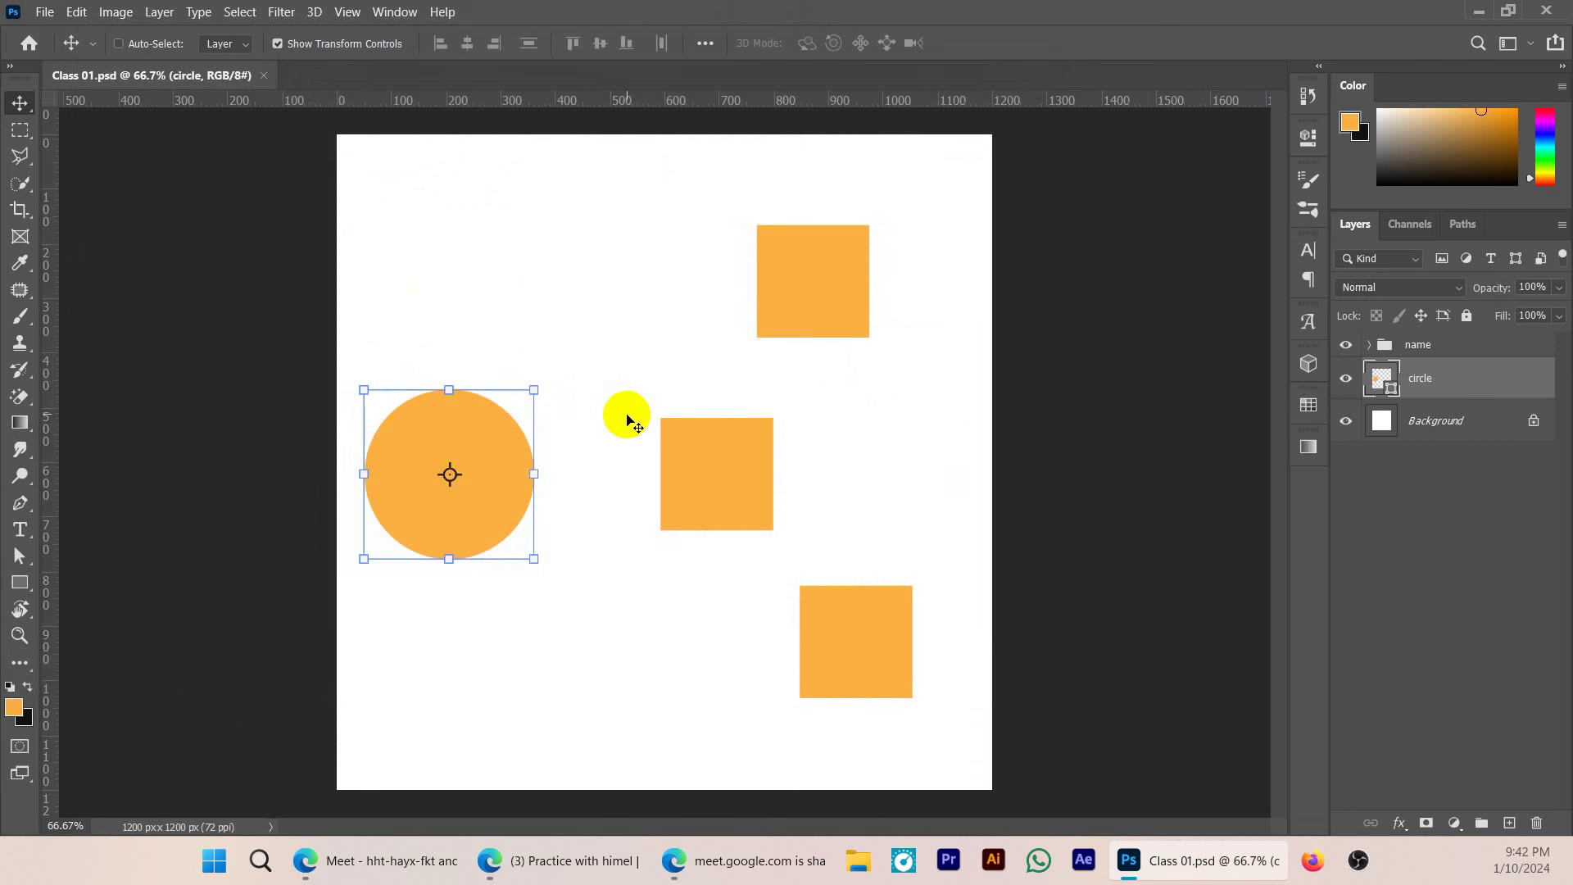
pyautogui.moveTo(497, 495); pyautogui.dragTo(541, 521)
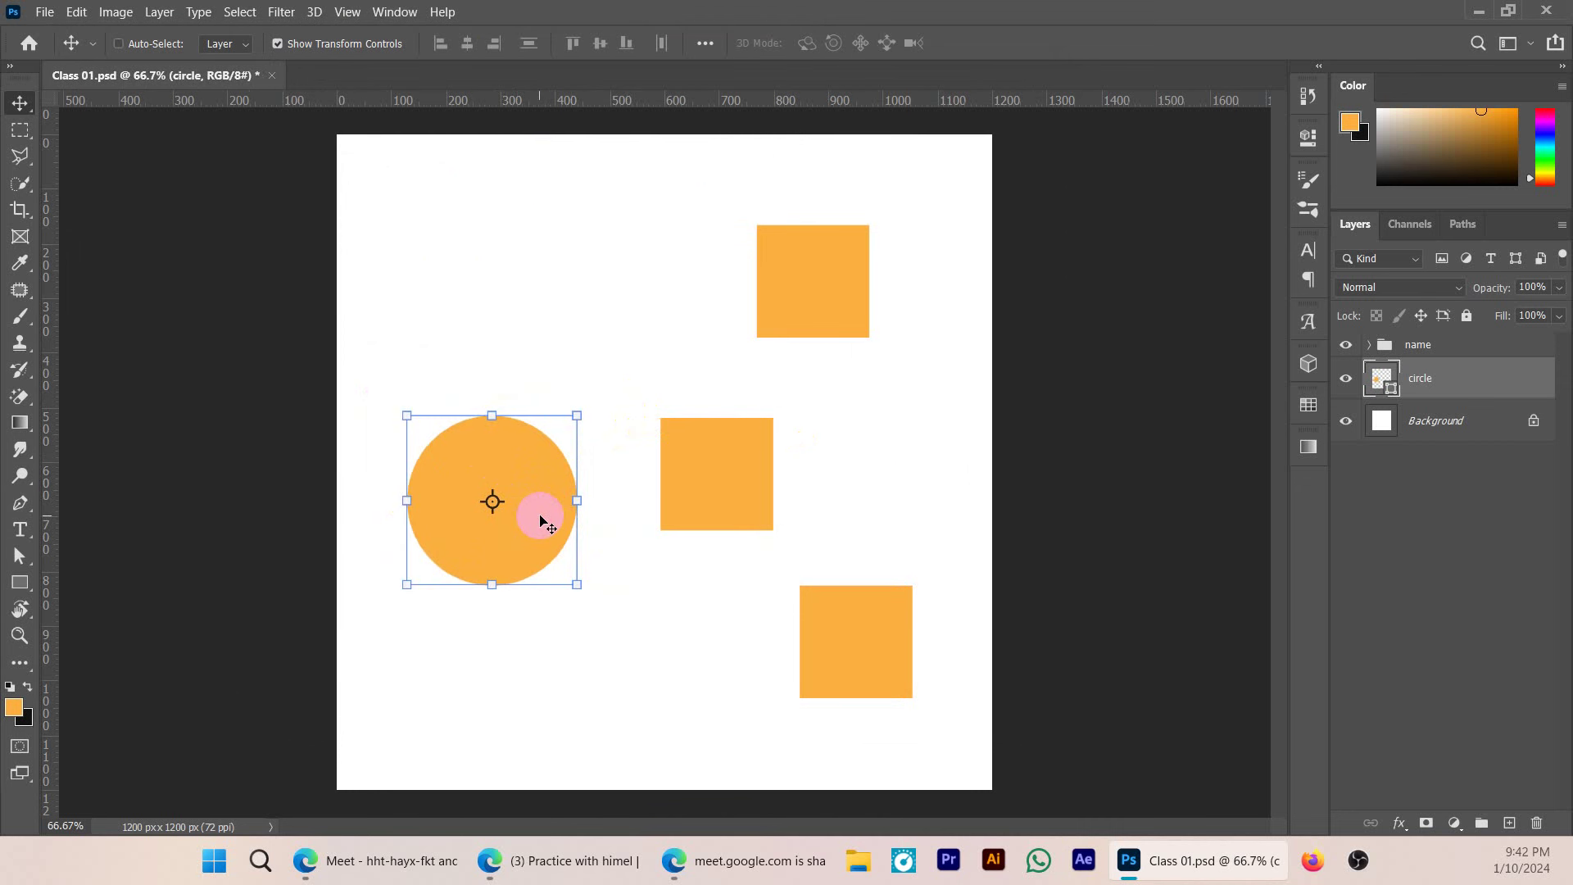
# - Save a JPEG copy as Class 01.jpg at Quality 12 (Maximum)
pyautogui.click(45, 11)
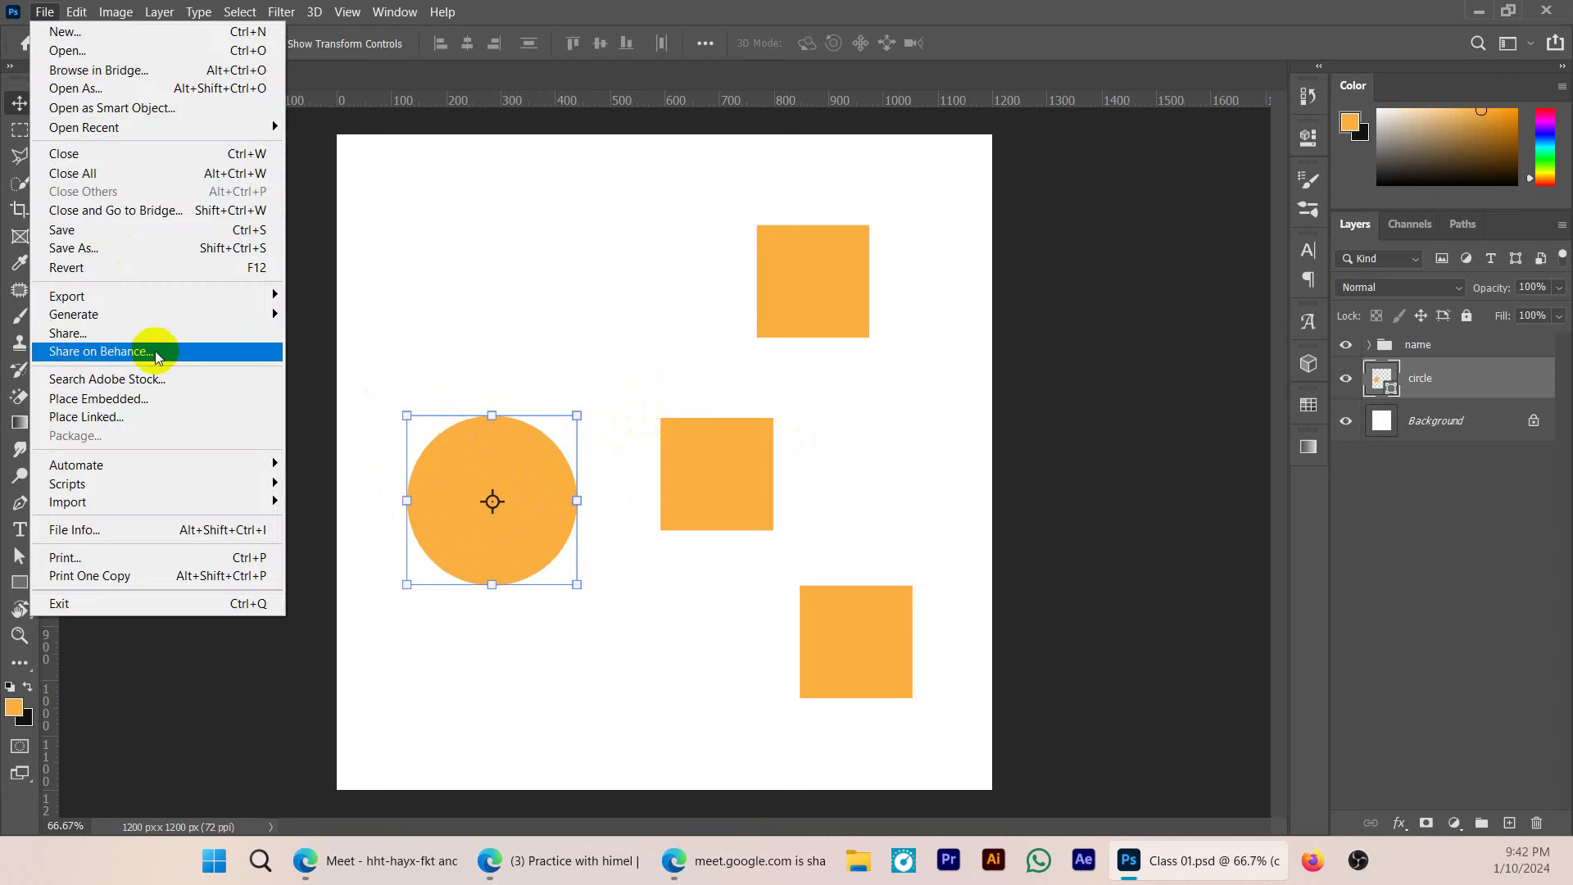
pyautogui.click(108, 258)
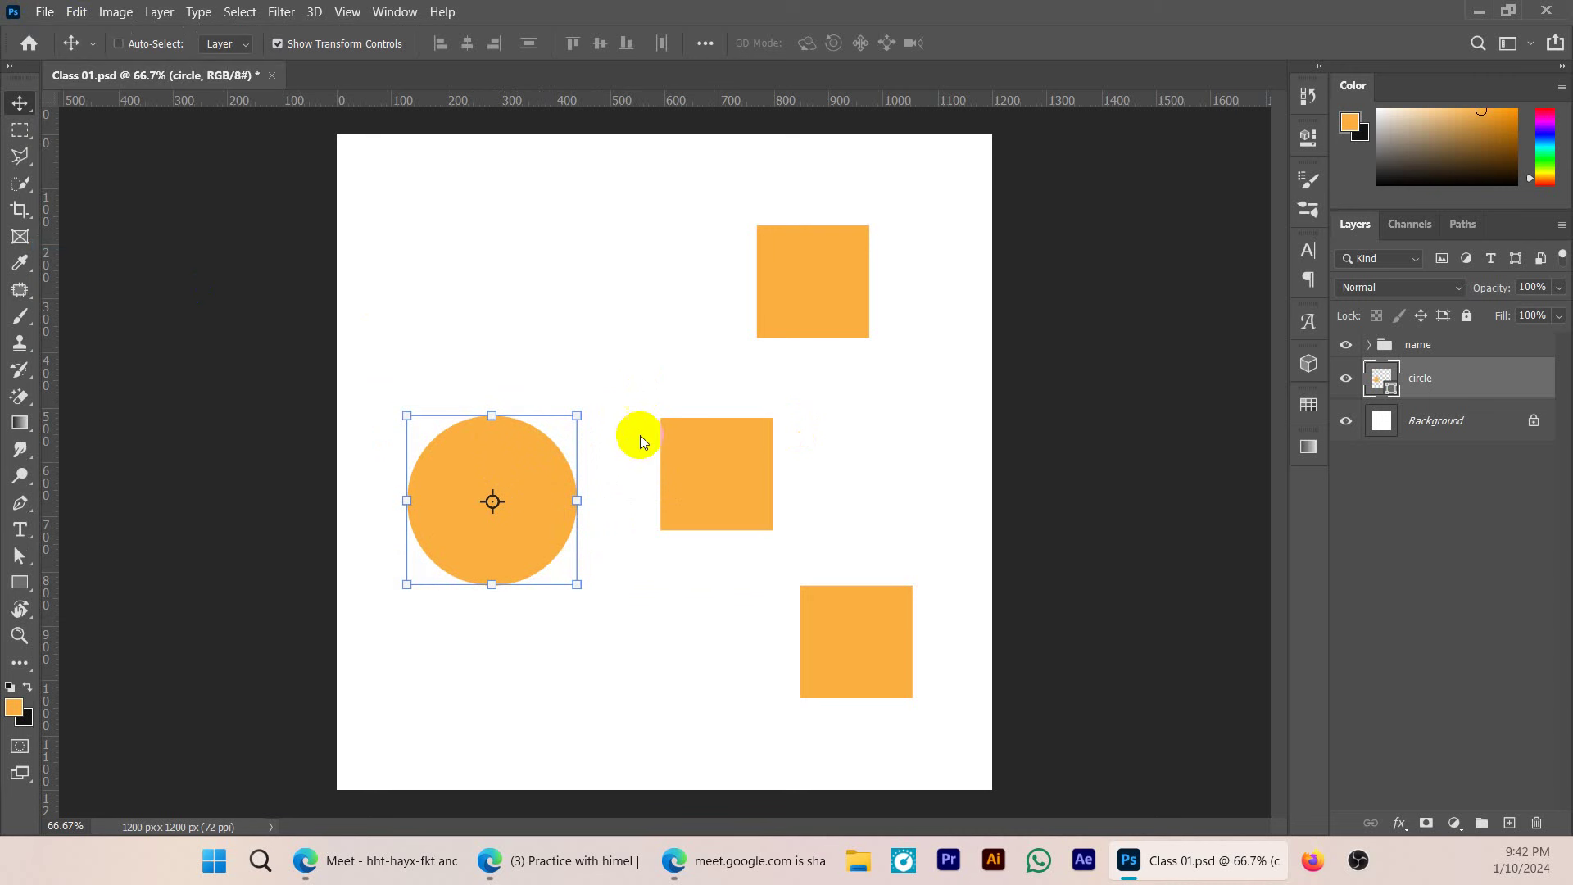
pyautogui.click(527, 468)
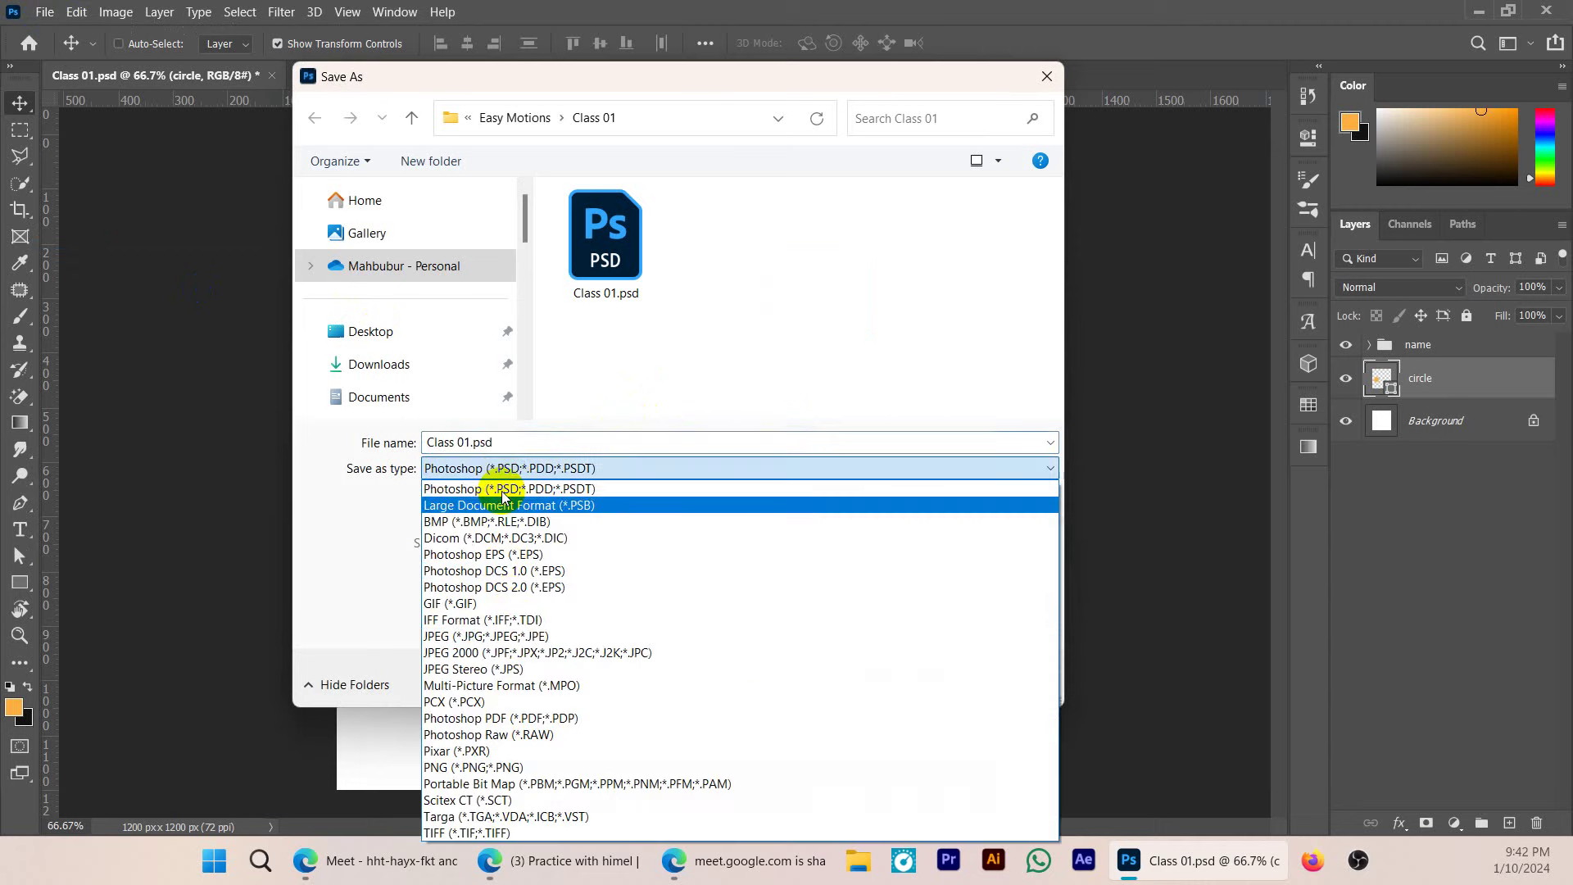
pyautogui.click(521, 637)
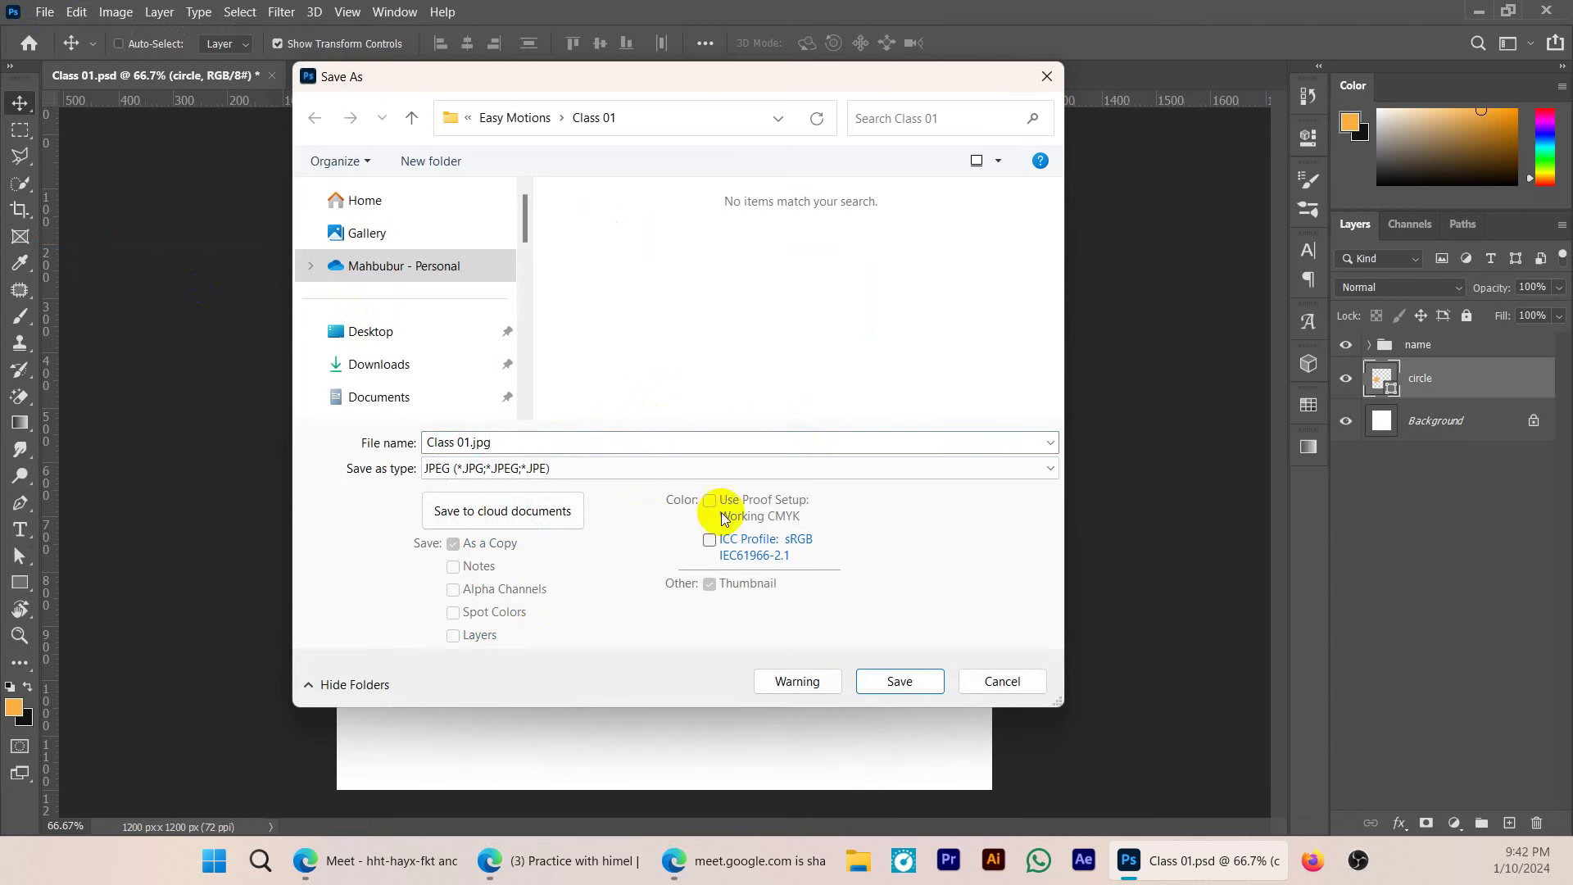
pyautogui.click(901, 683)
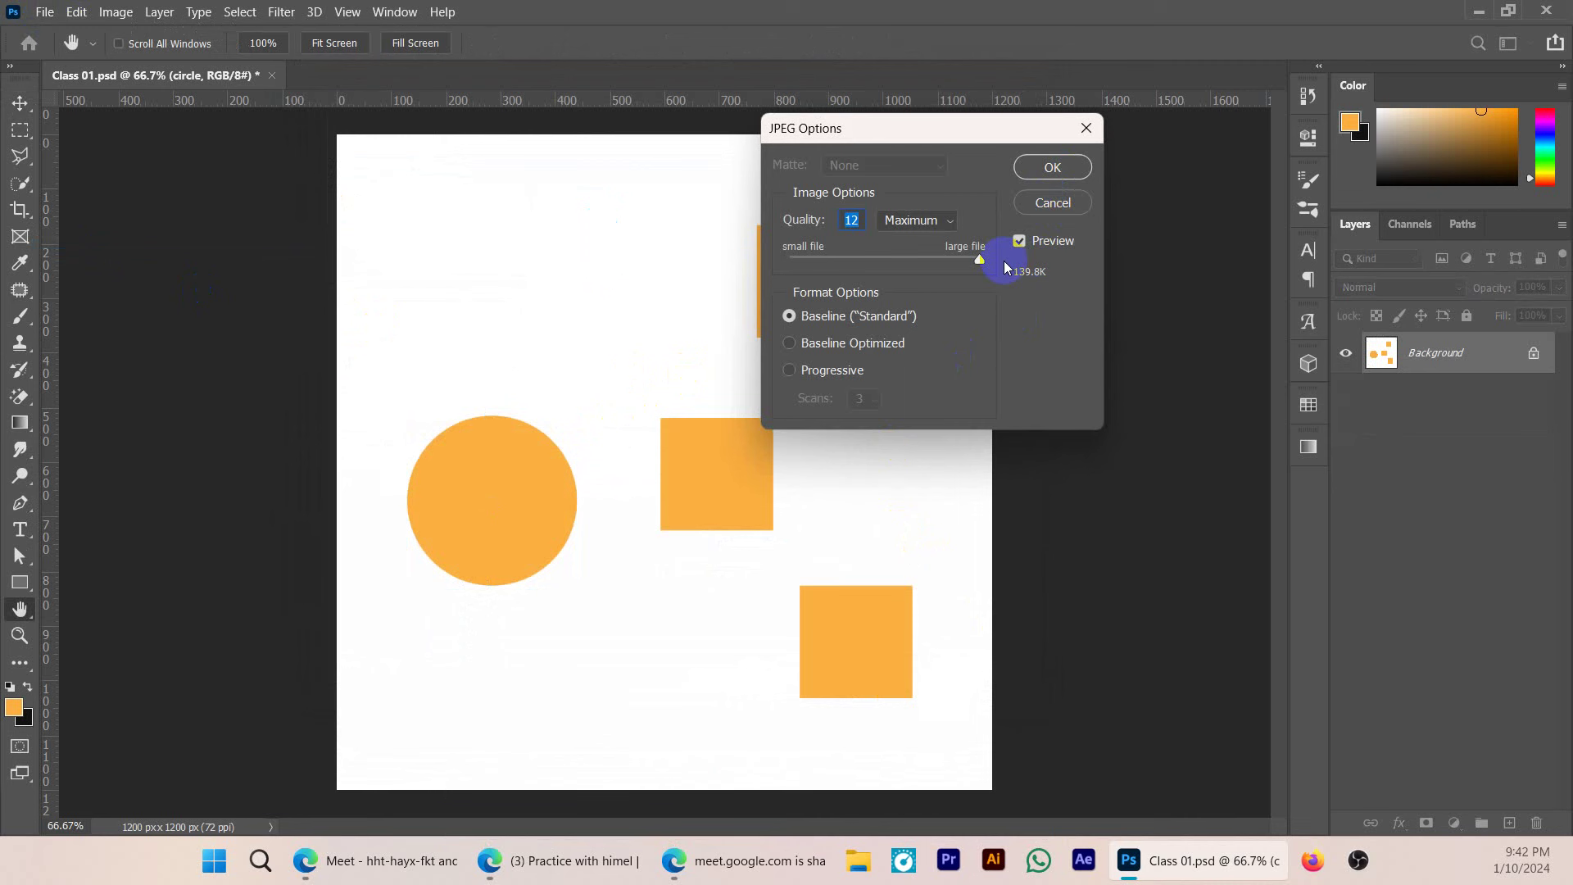
pyautogui.click(1049, 169)
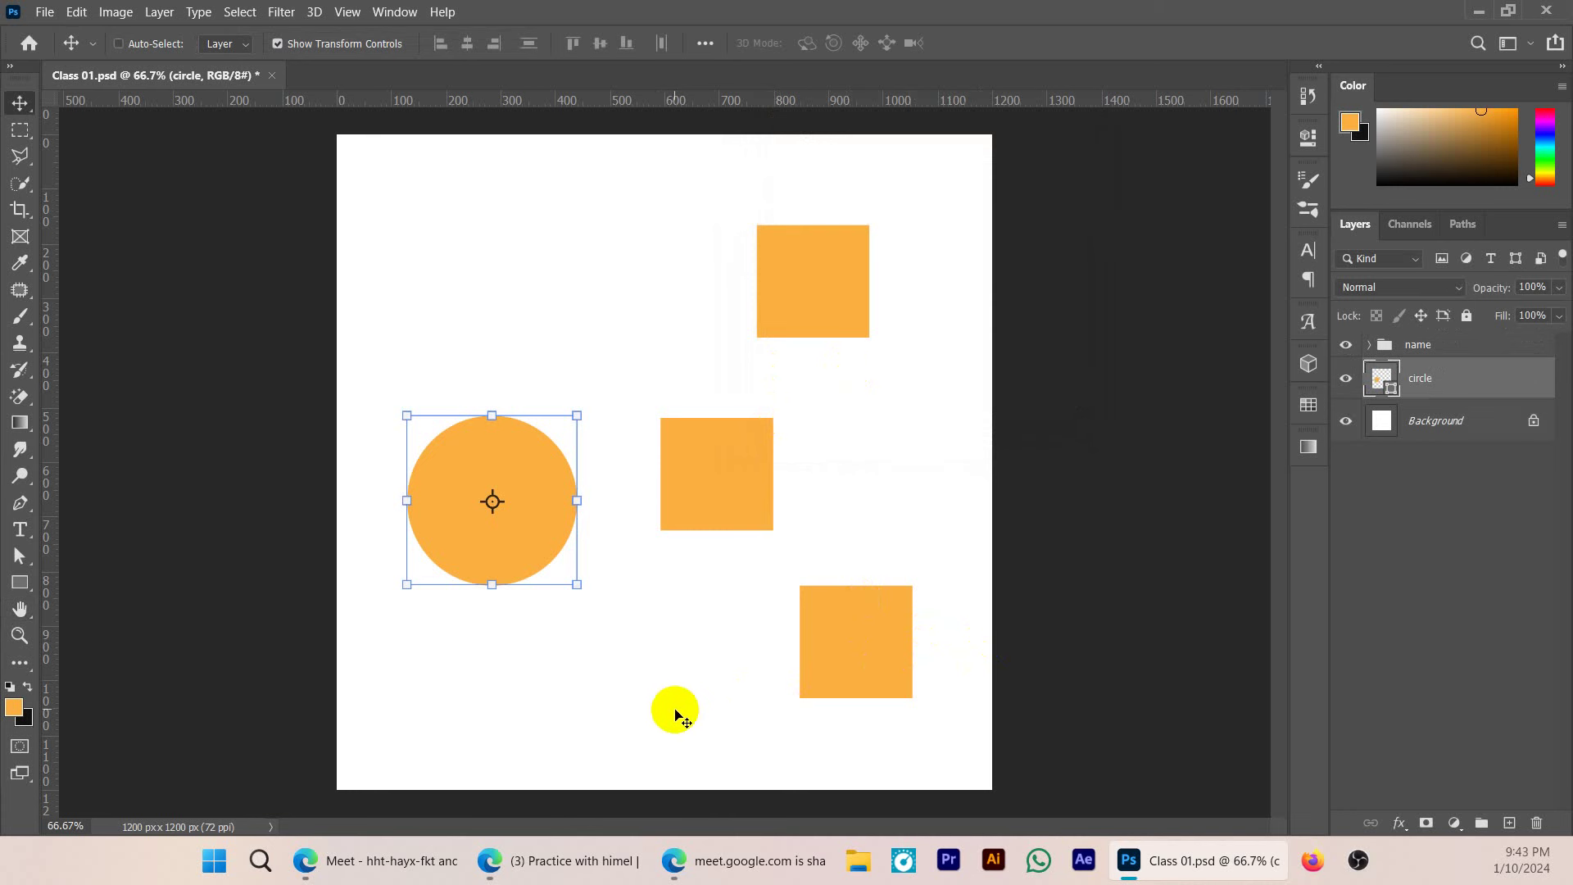
# - Return to the Facebook group page and open the free course group chat from recent chats
pyautogui.click(528, 859)
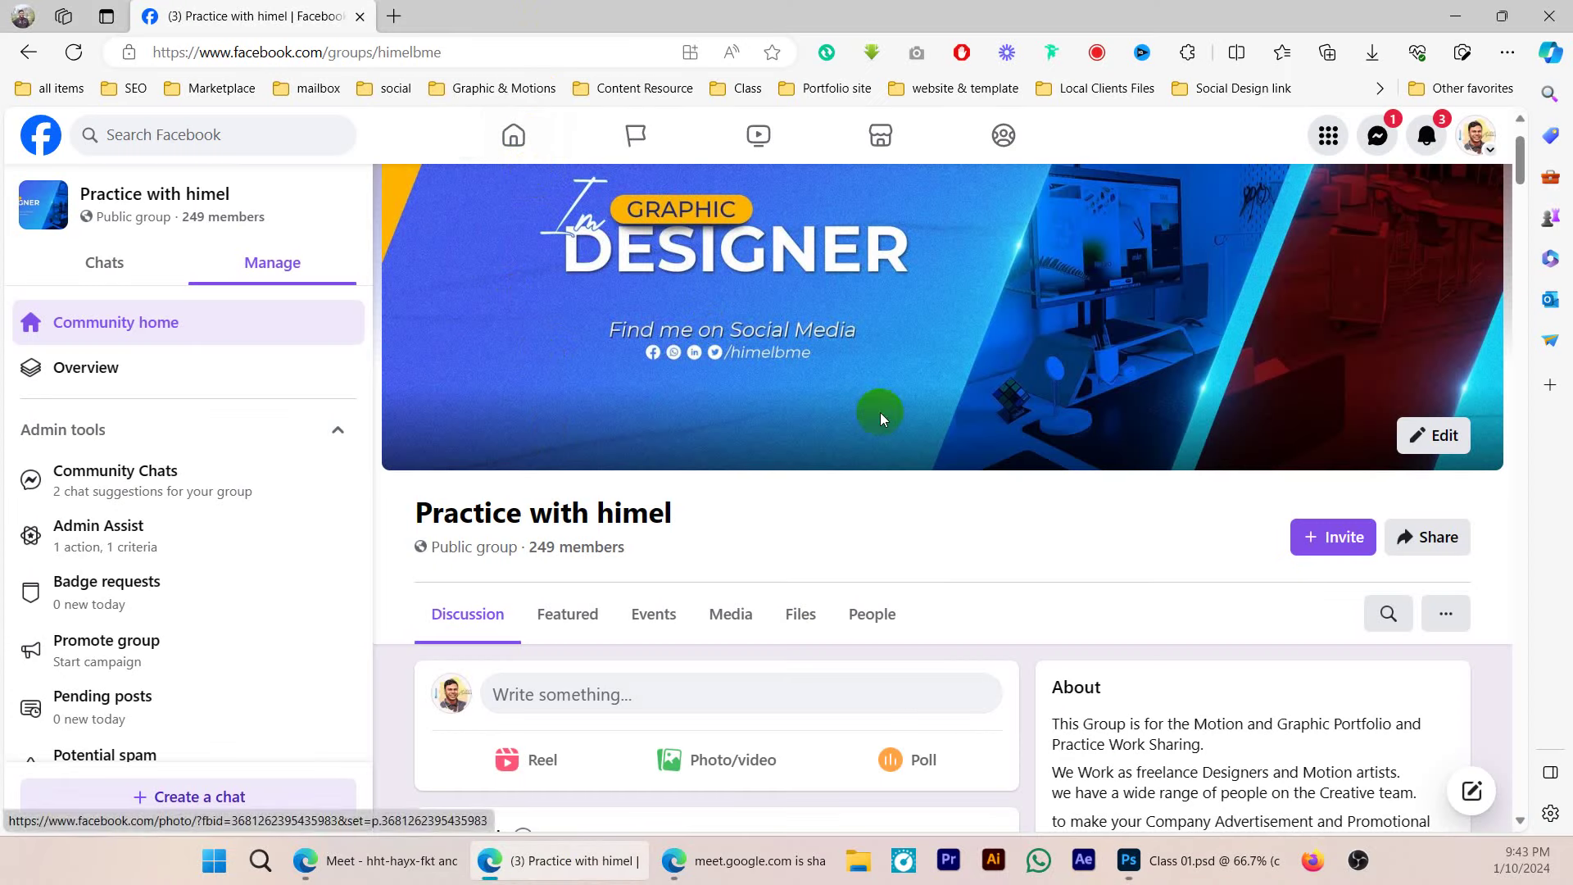
pyautogui.scroll(2, 898, 530)
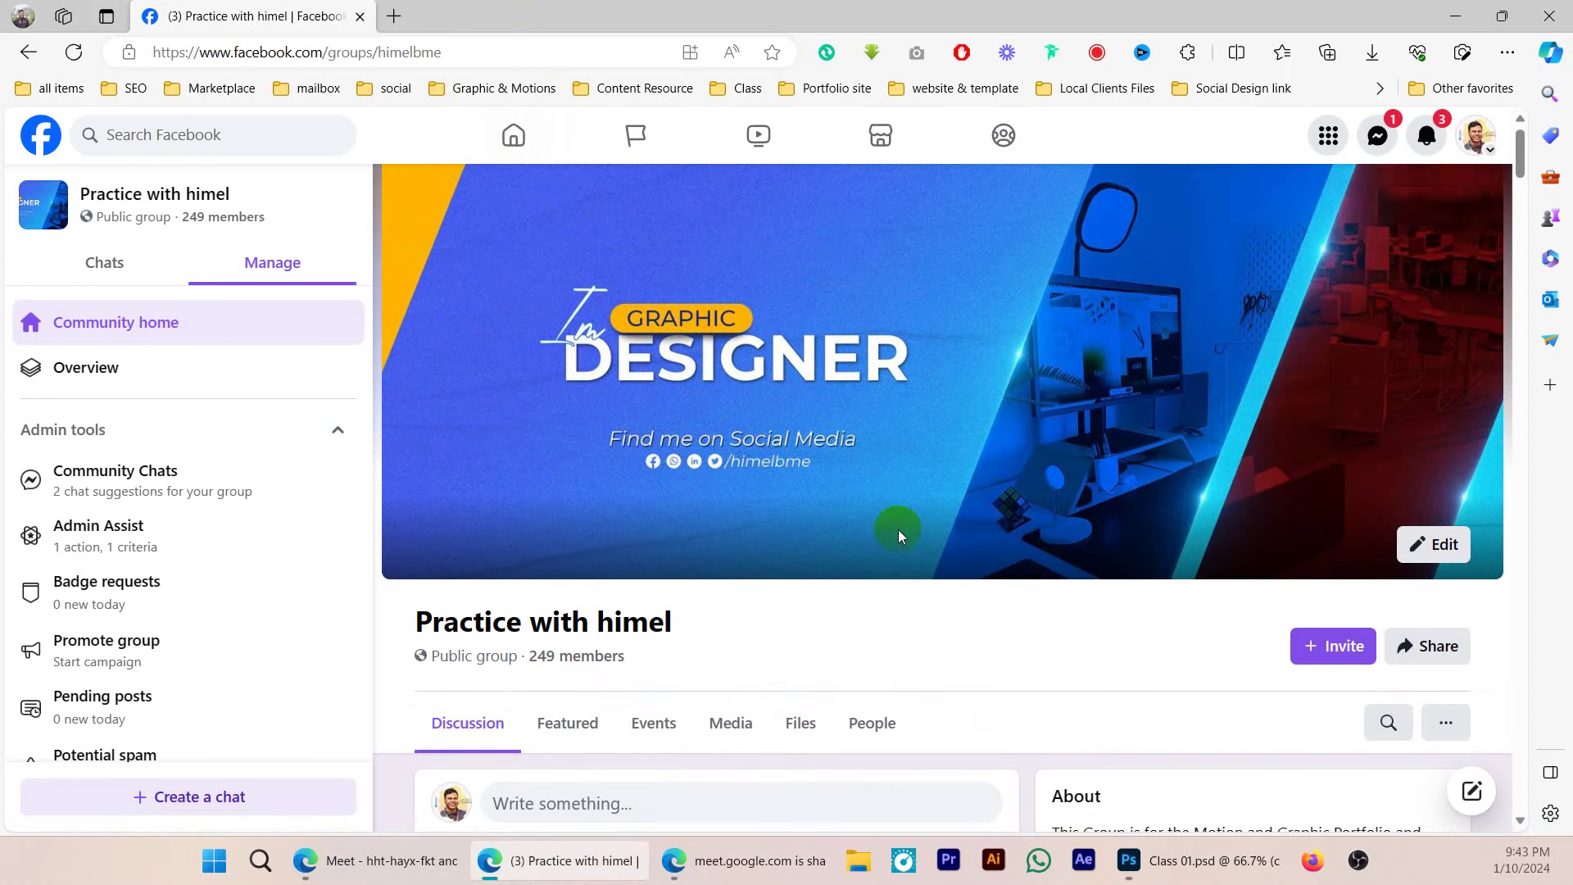
pyautogui.click(1377, 136)
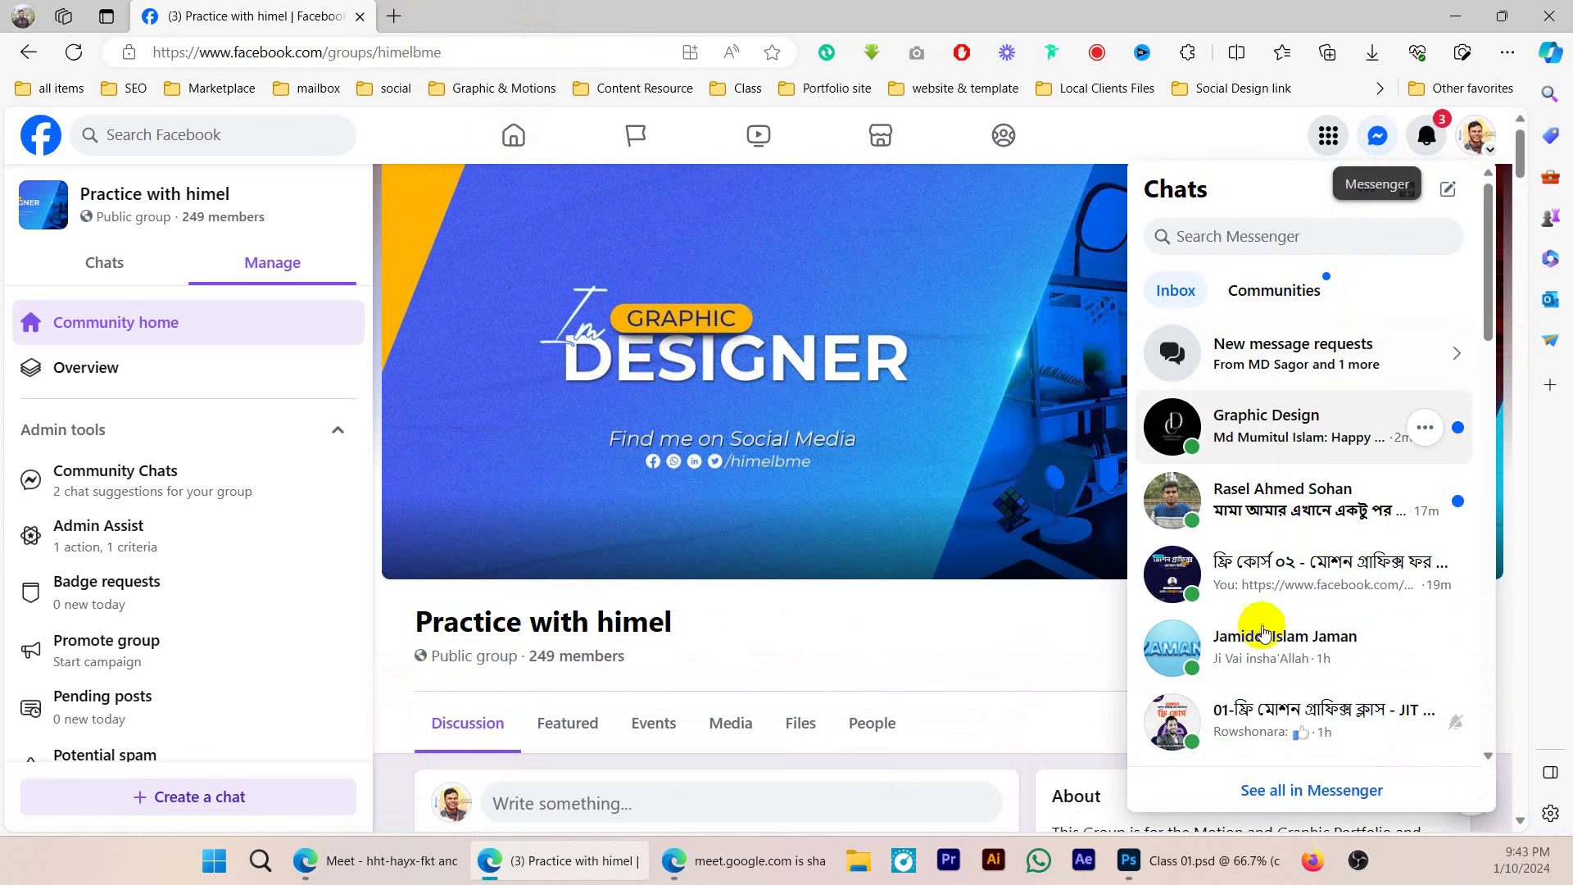
pyautogui.click(1229, 604)
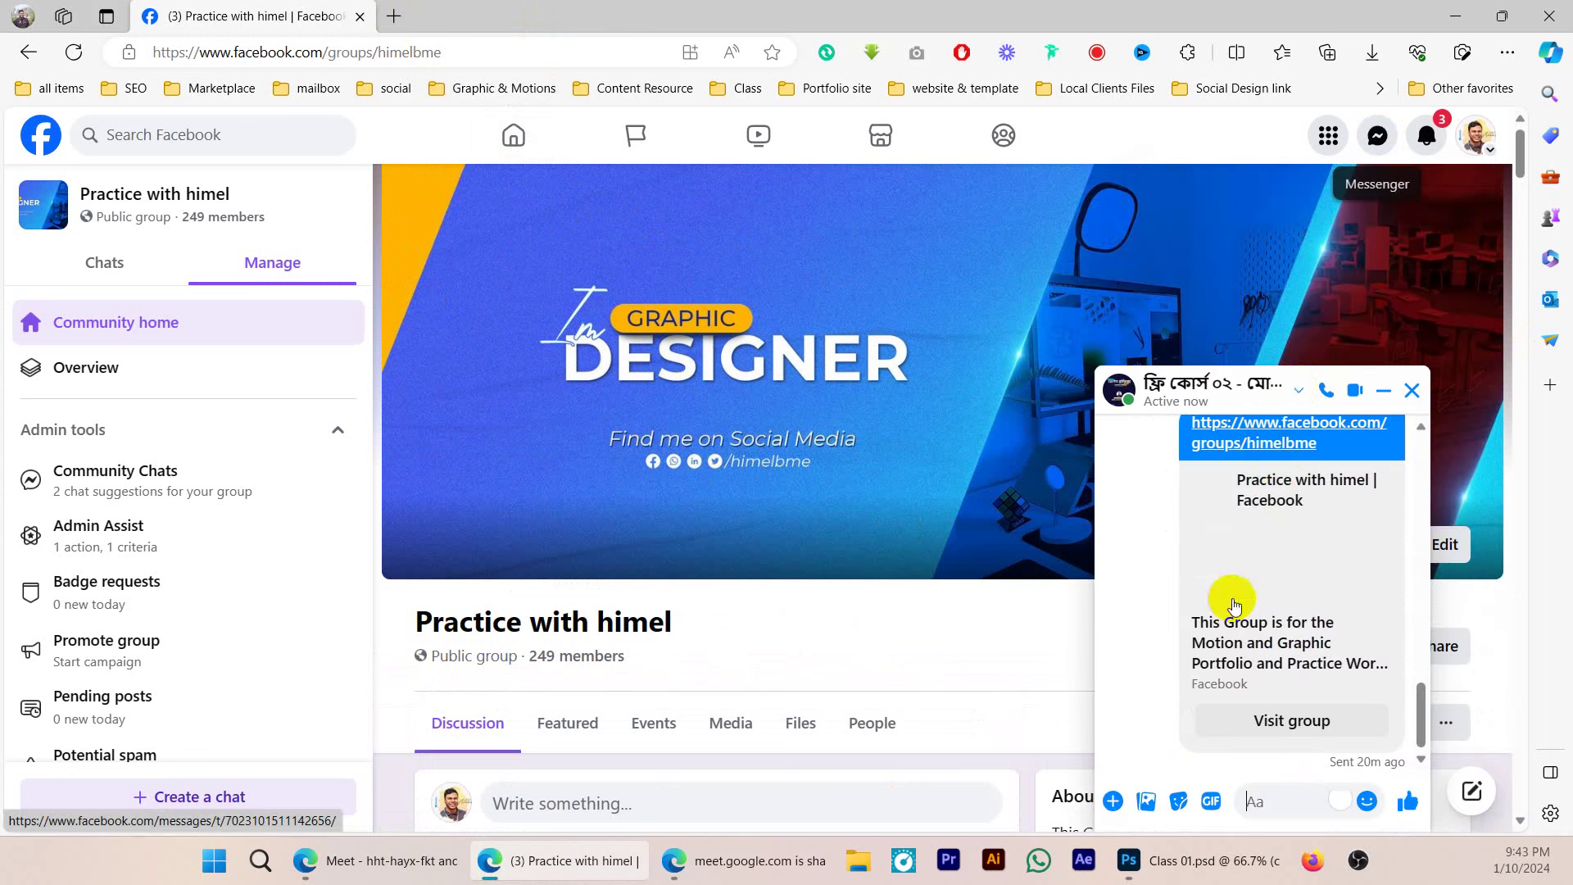
# - Review the course chat's Members list, then close it
pyautogui.click(1297, 391)
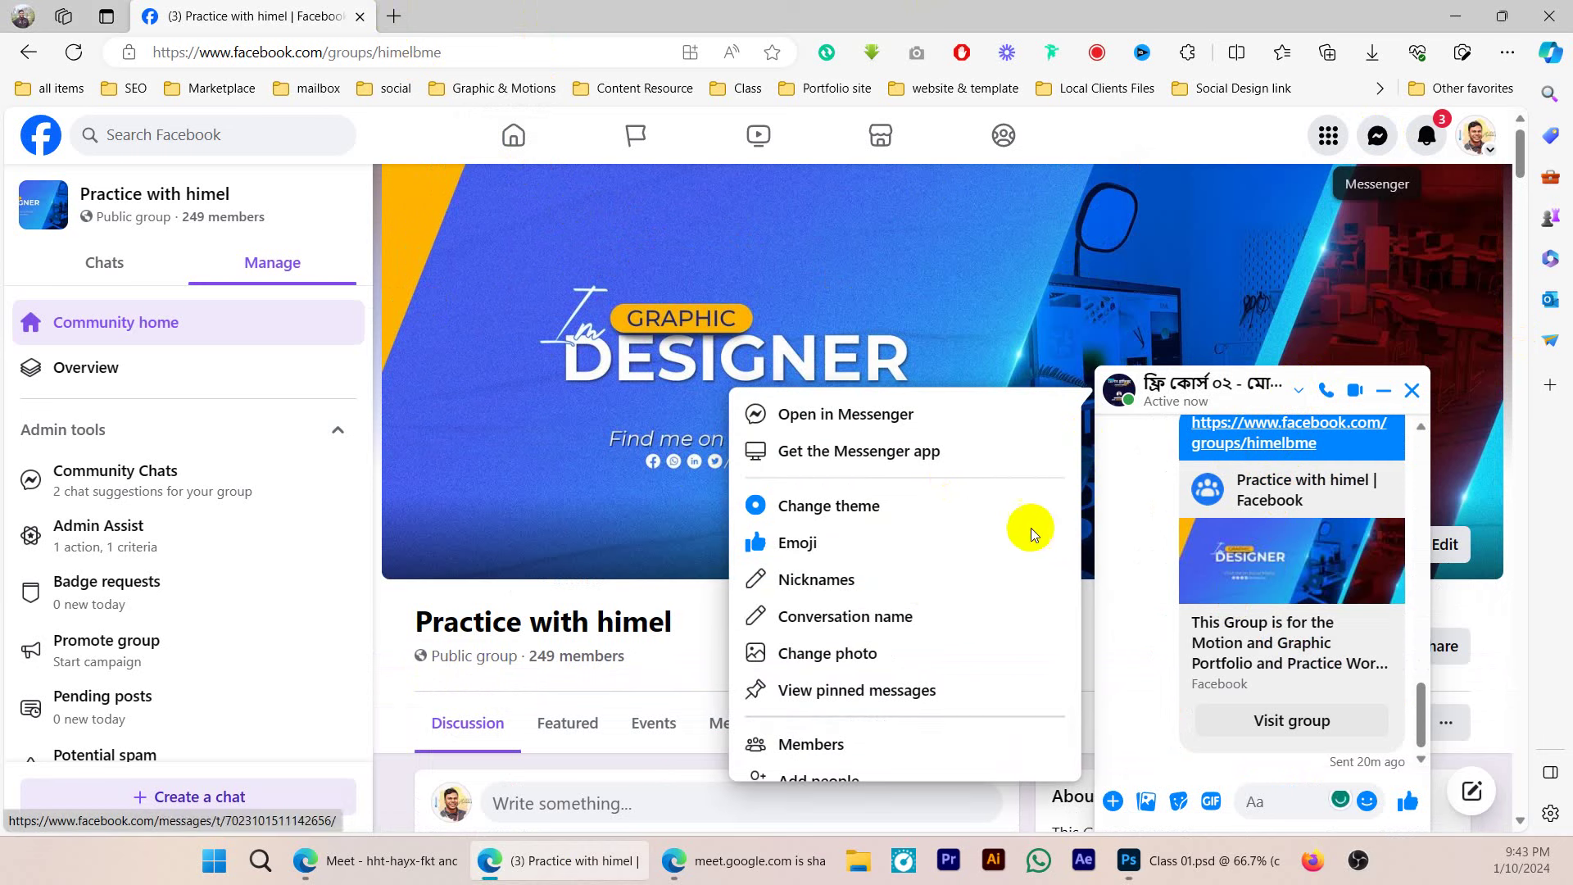
pyautogui.scroll(-1, 911, 632)
pyautogui.scroll(-1, 912, 632)
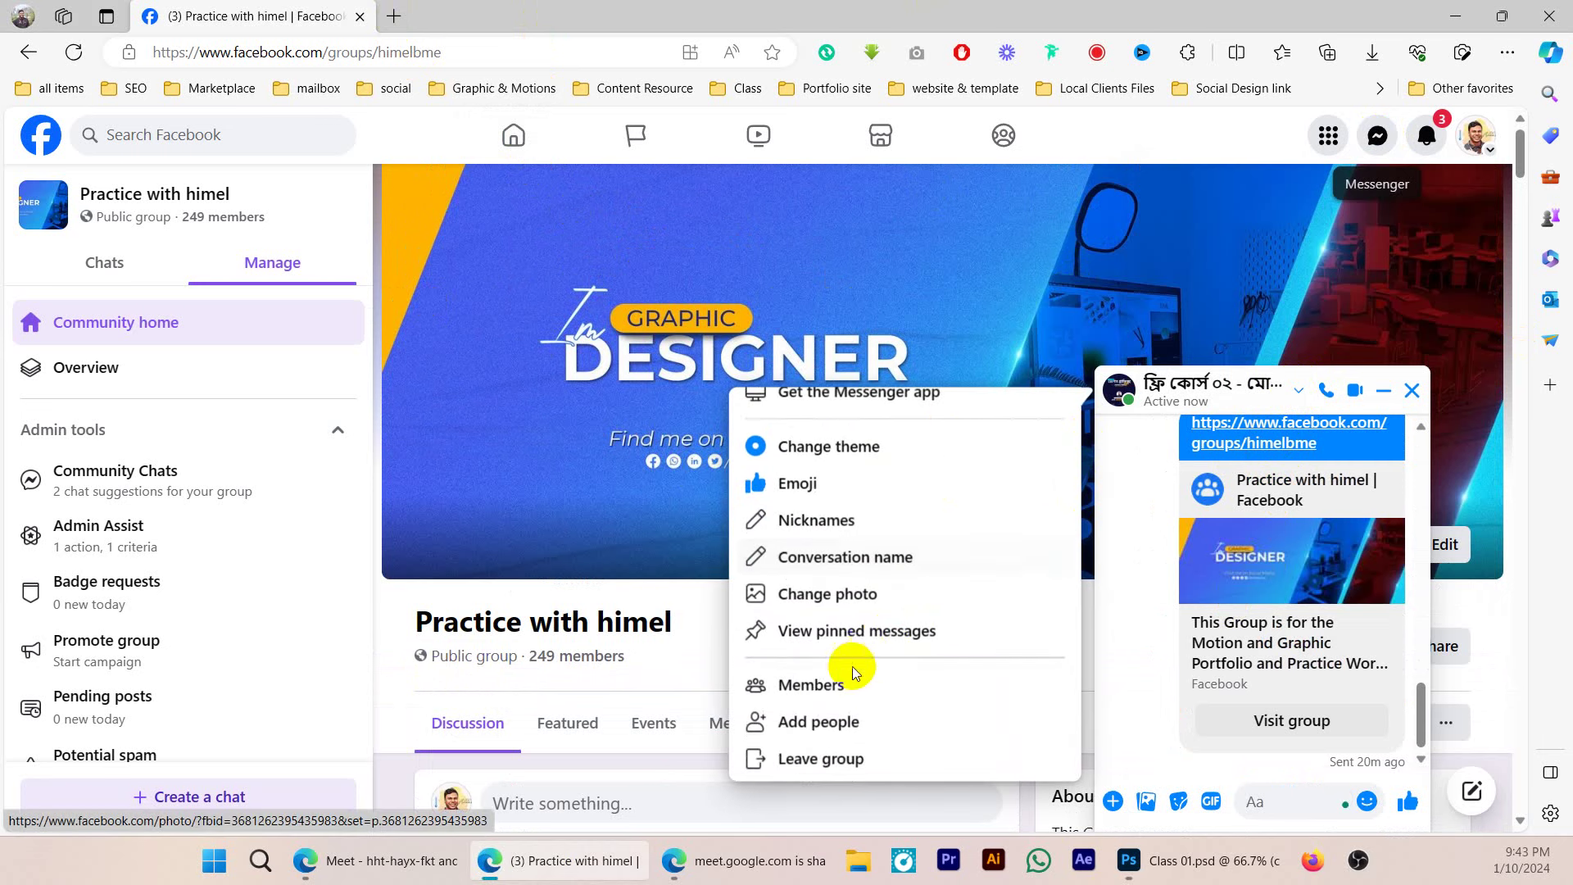
pyautogui.click(791, 685)
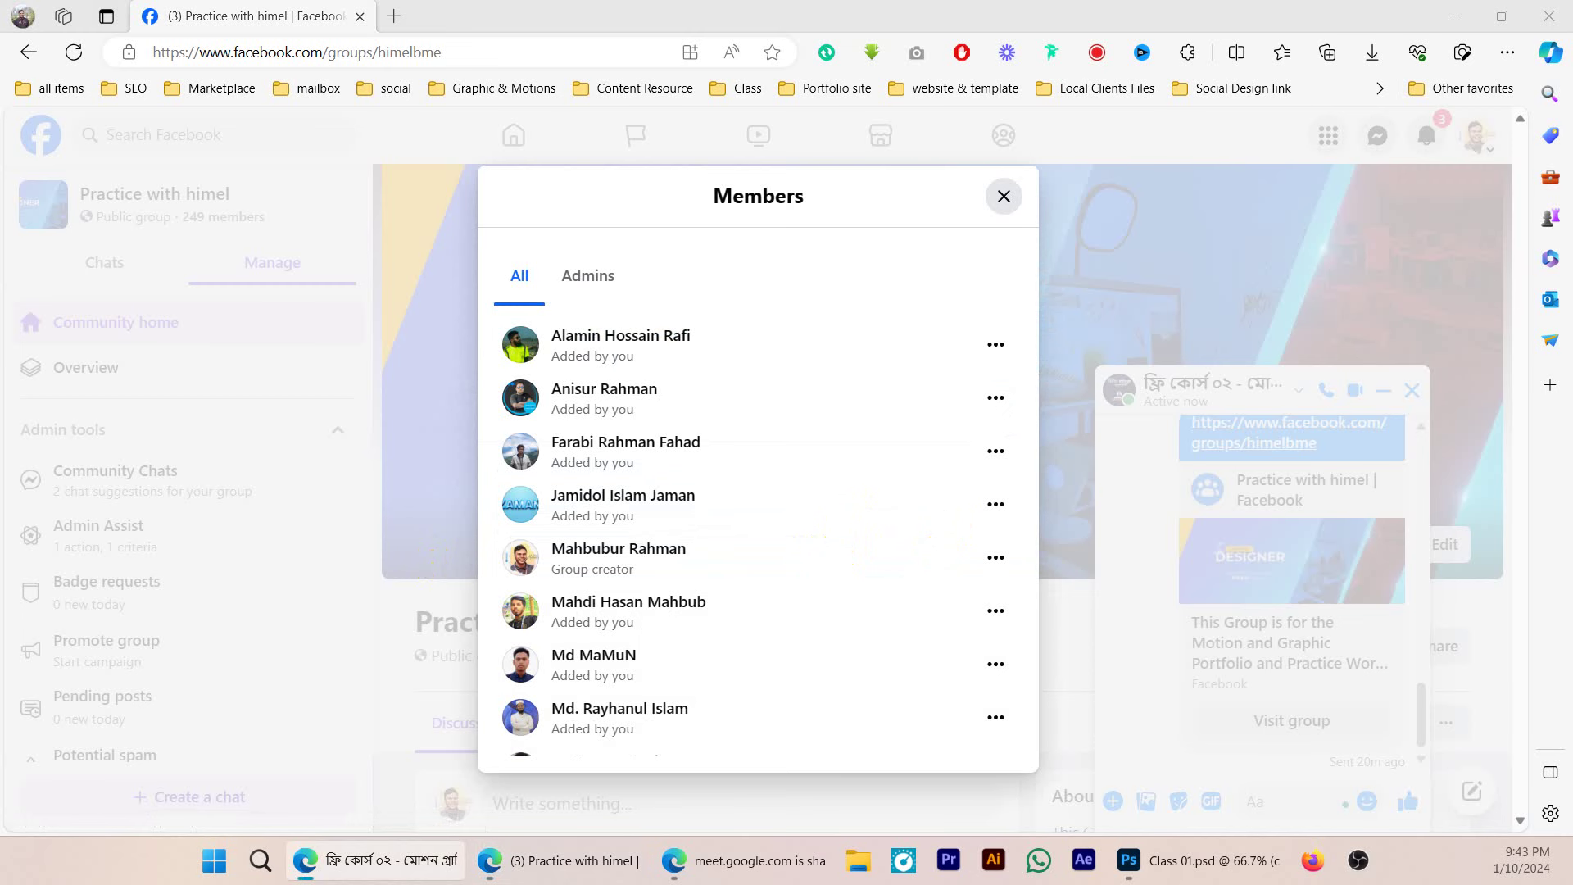
pyautogui.scroll(-5, 686, 365)
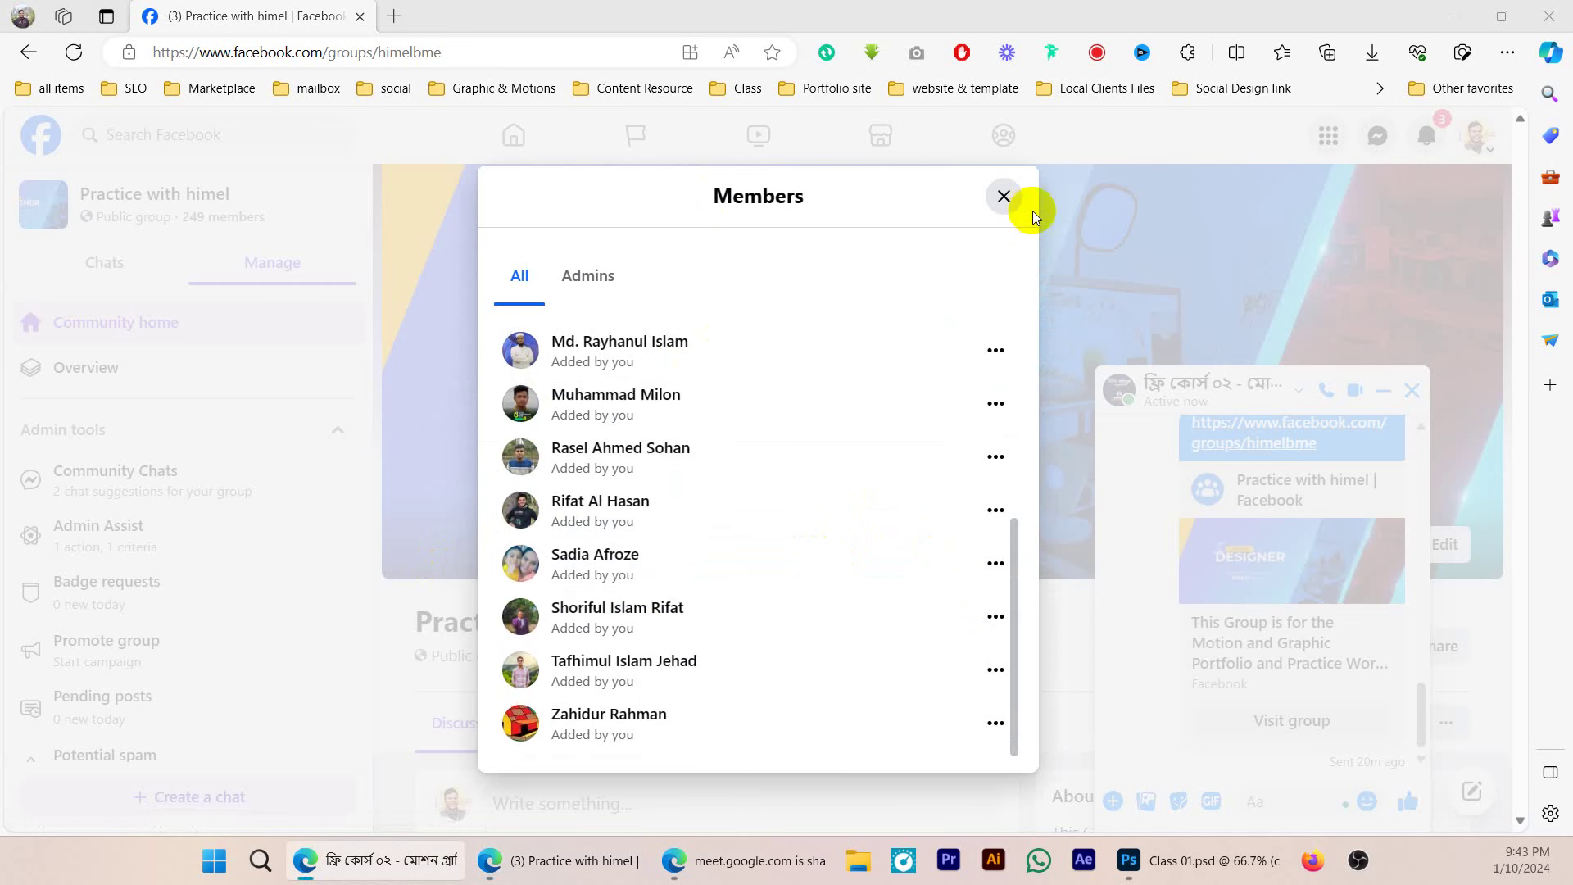
pyautogui.press('Escape')
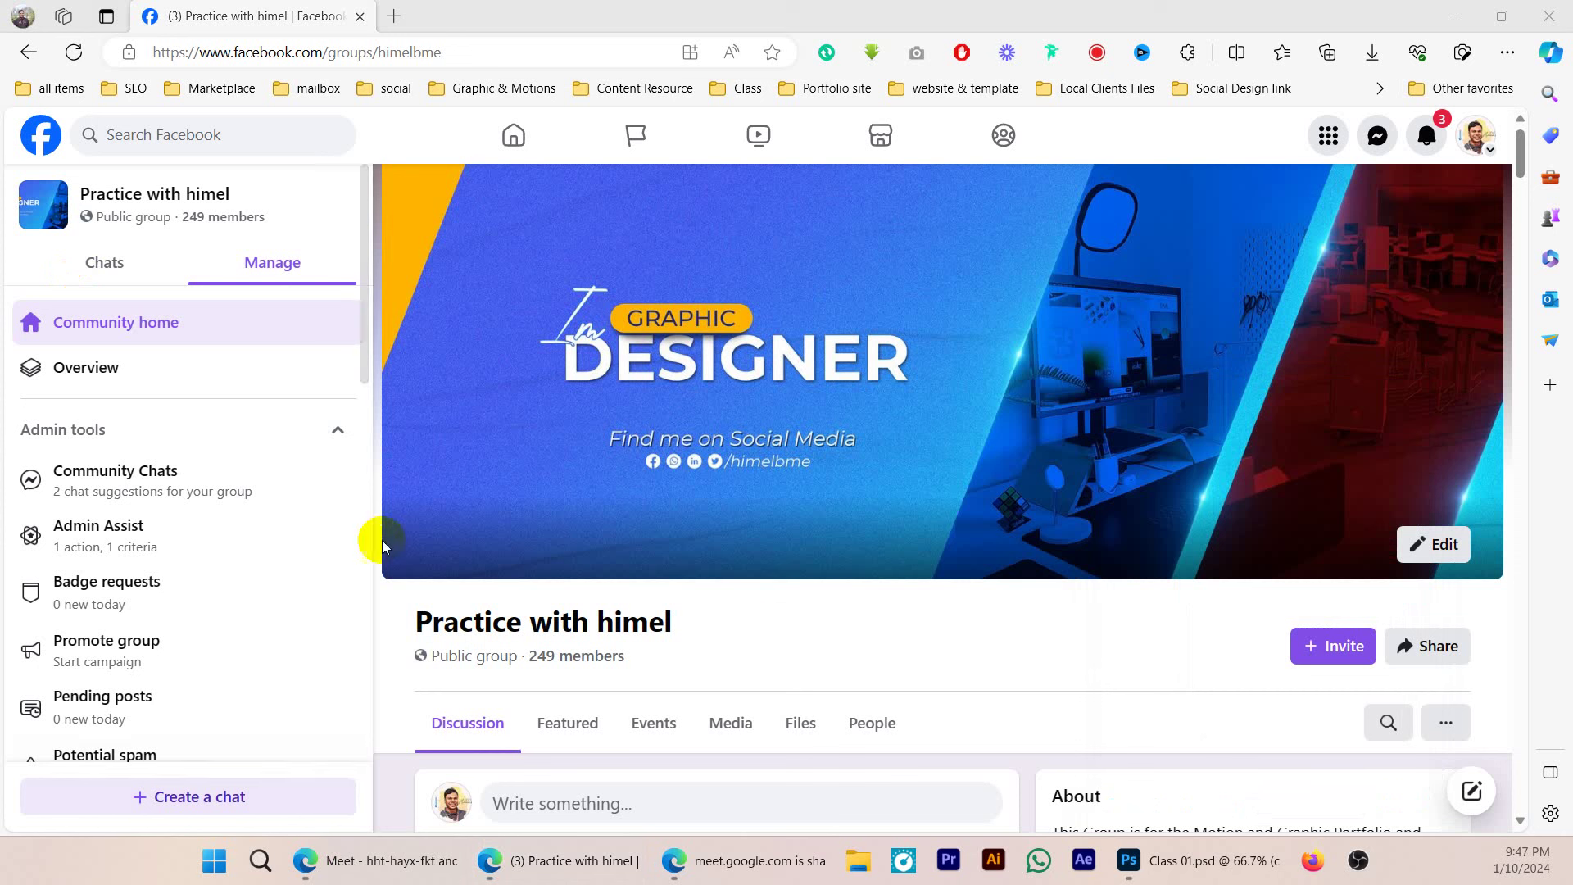
# - Open LinkedIn from the 'social' bookmarks folder in a background tab beside the 249-member group page
pyautogui.click(410, 135)
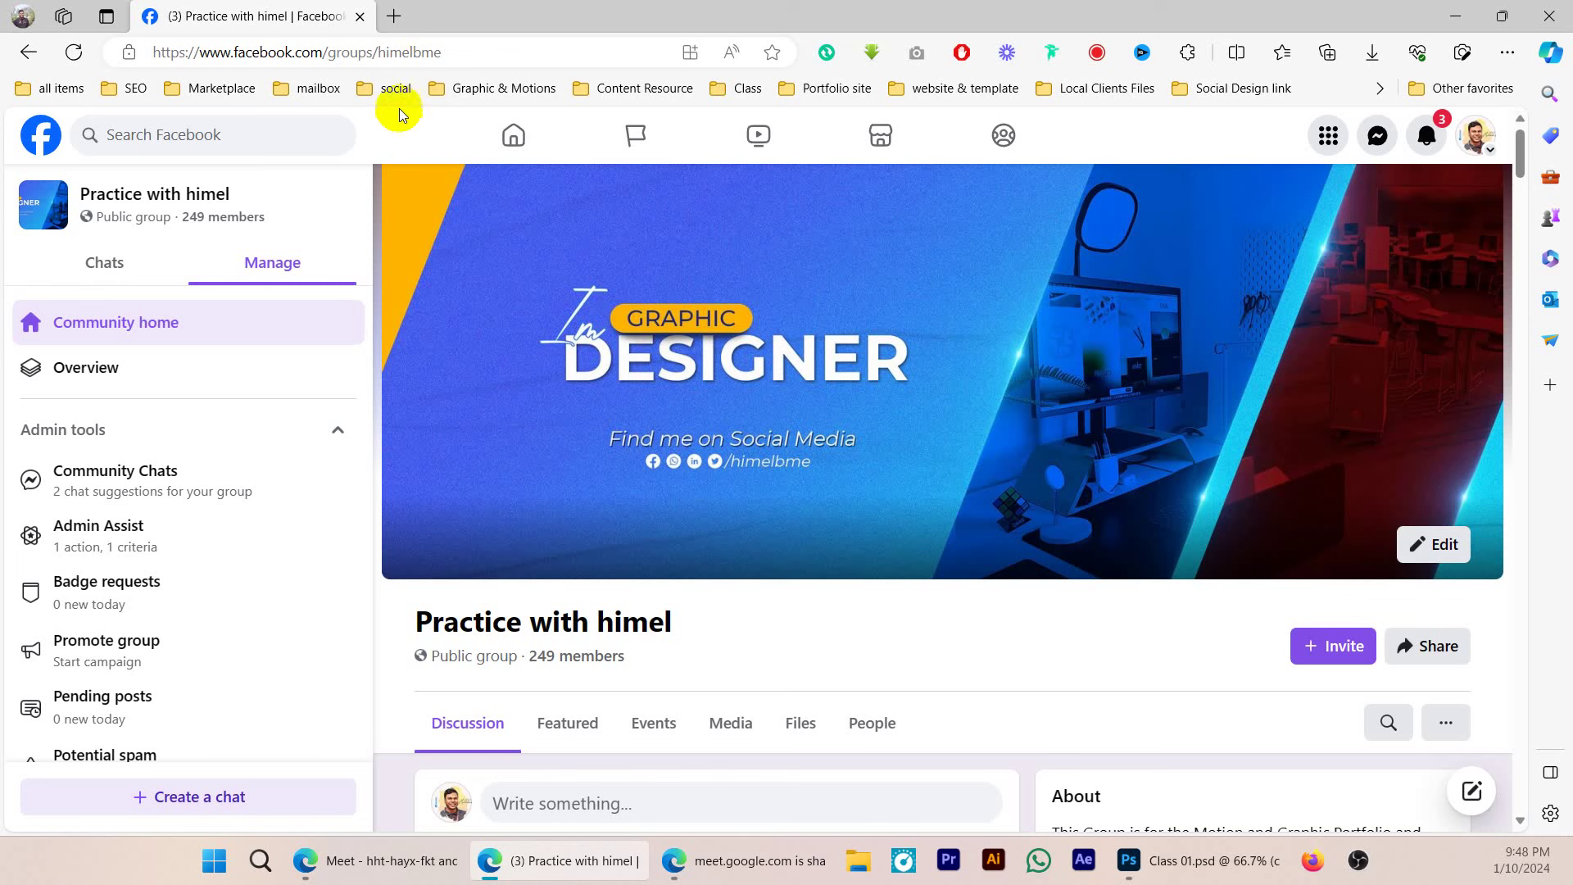
pyautogui.click(394, 92)
pyautogui.middleClick(408, 123)
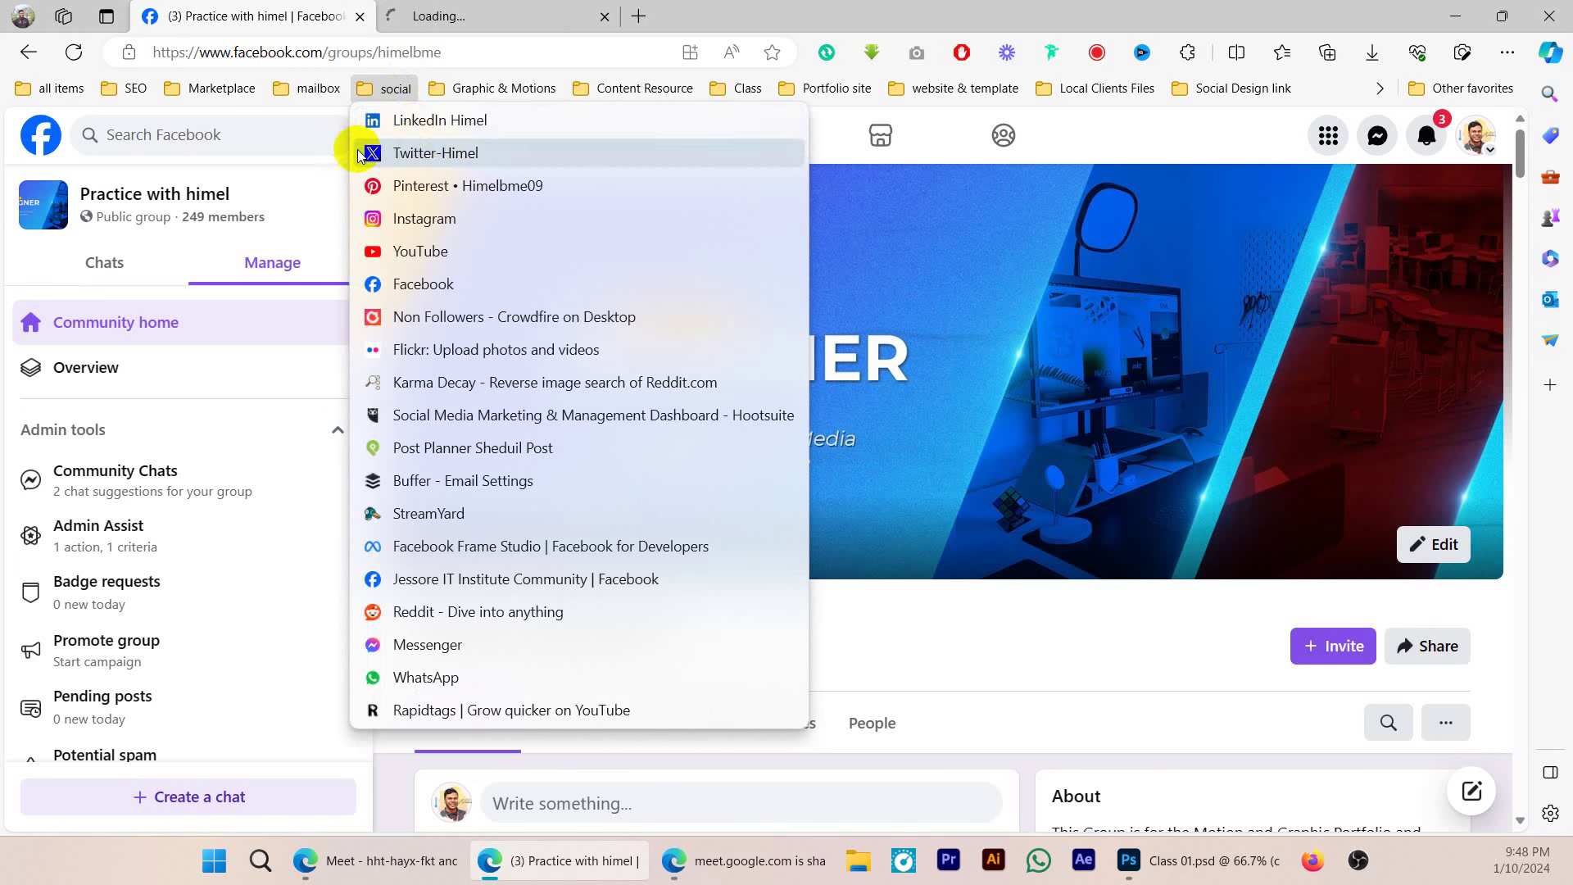
pyautogui.click(795, 16)
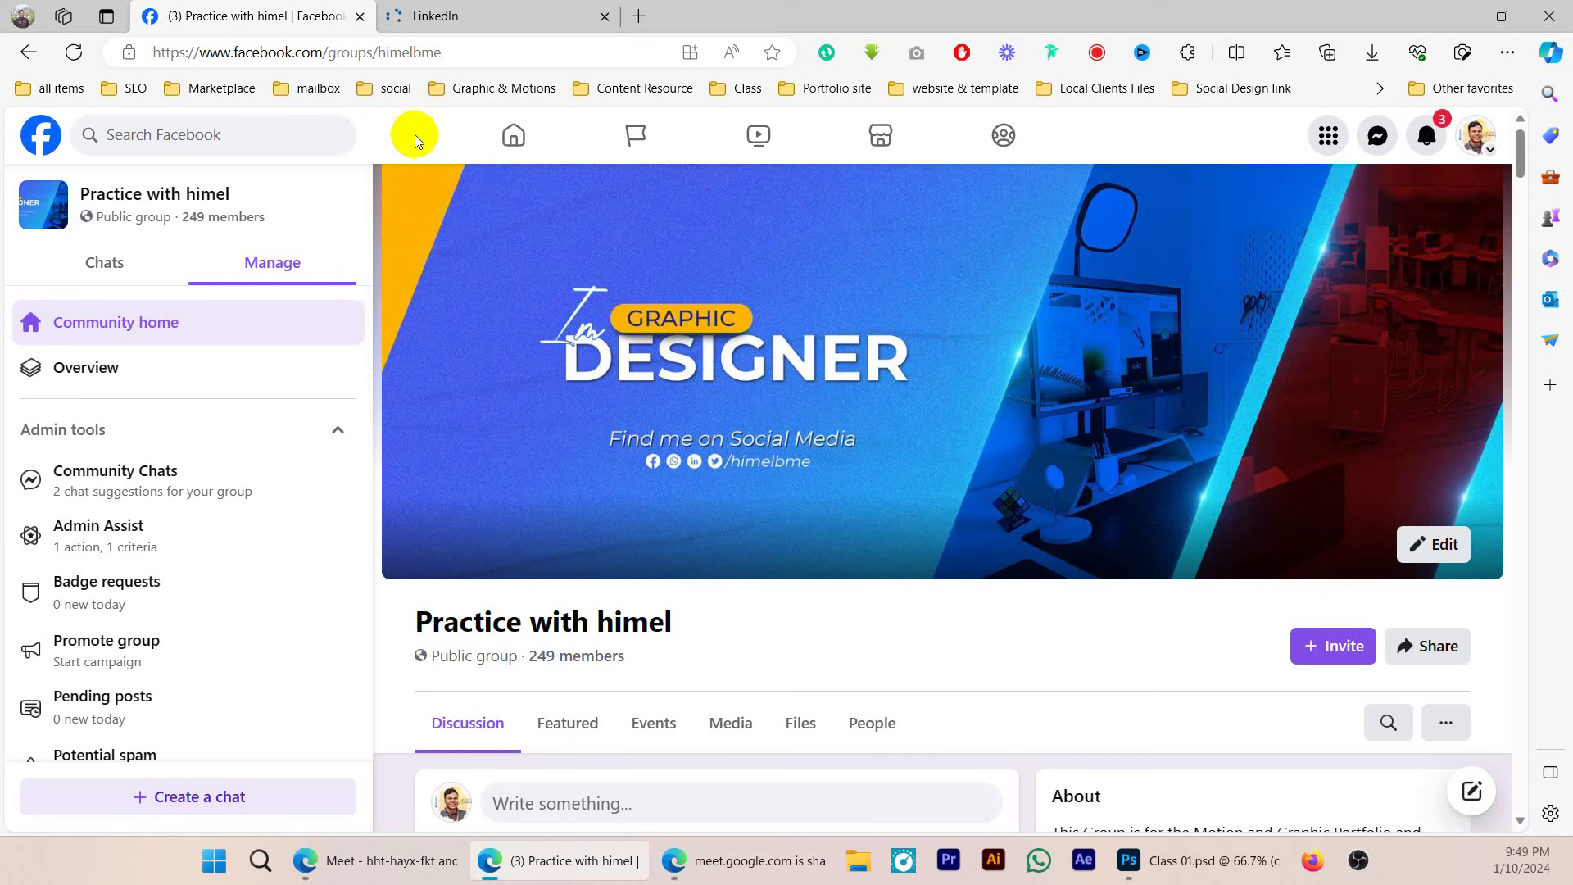
# - Open your own Facebook profile from the account menu in a new tab and view it
pyautogui.click(1485, 139)
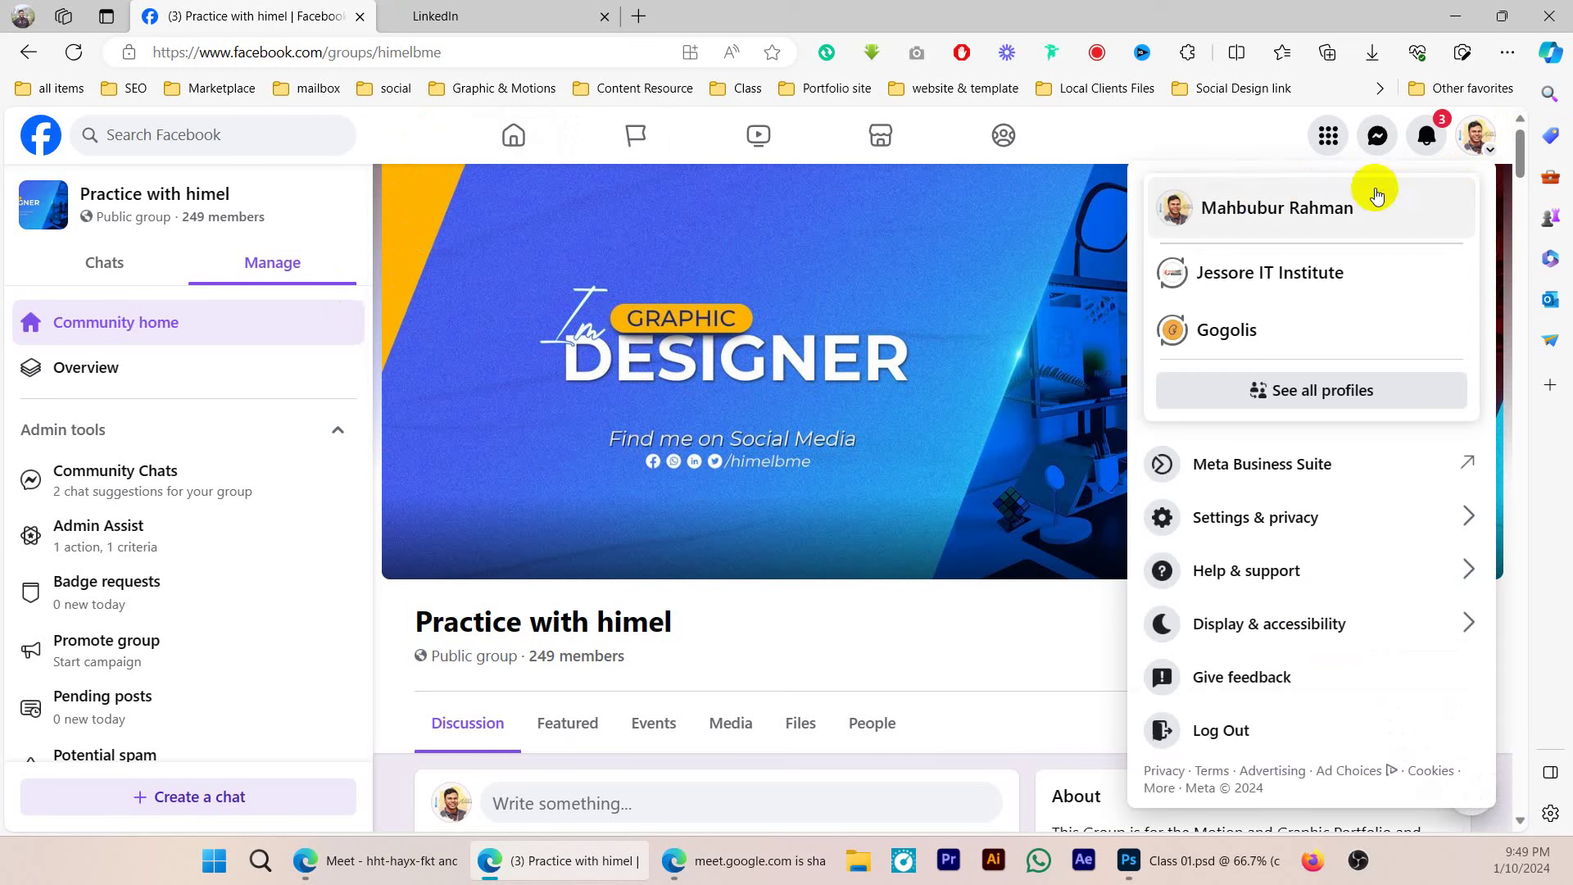
pyautogui.middleClick(1246, 204)
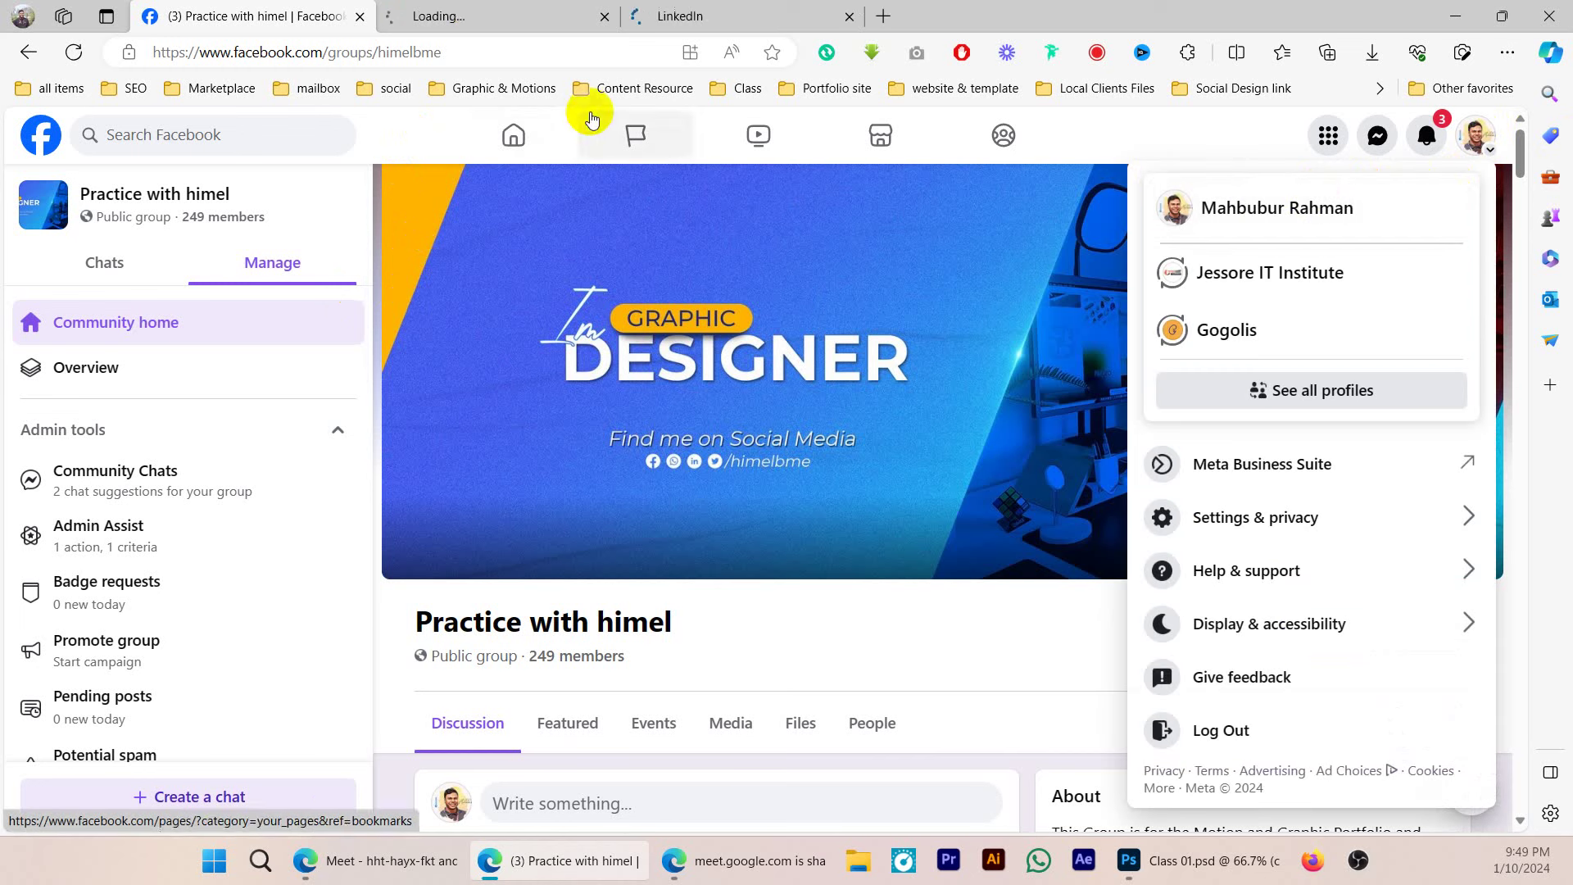
pyautogui.click(472, 11)
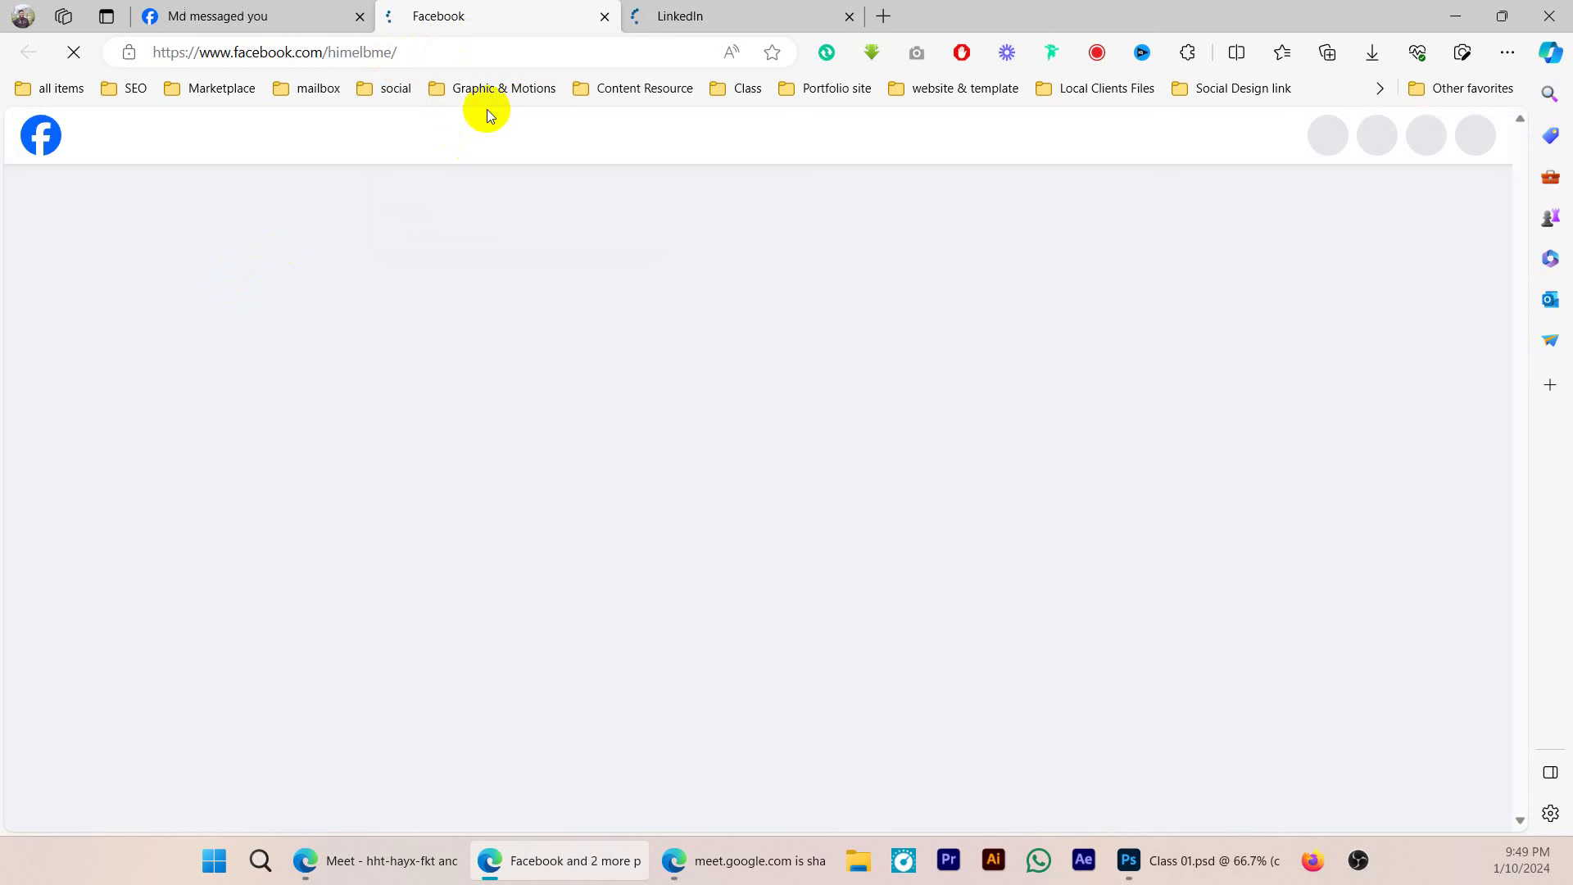
# - Open Twitter and Instagram from the social bookmarks in background tabs, then bring LinkedIn forward
pyautogui.click(381, 90)
pyautogui.middleClick(434, 161)
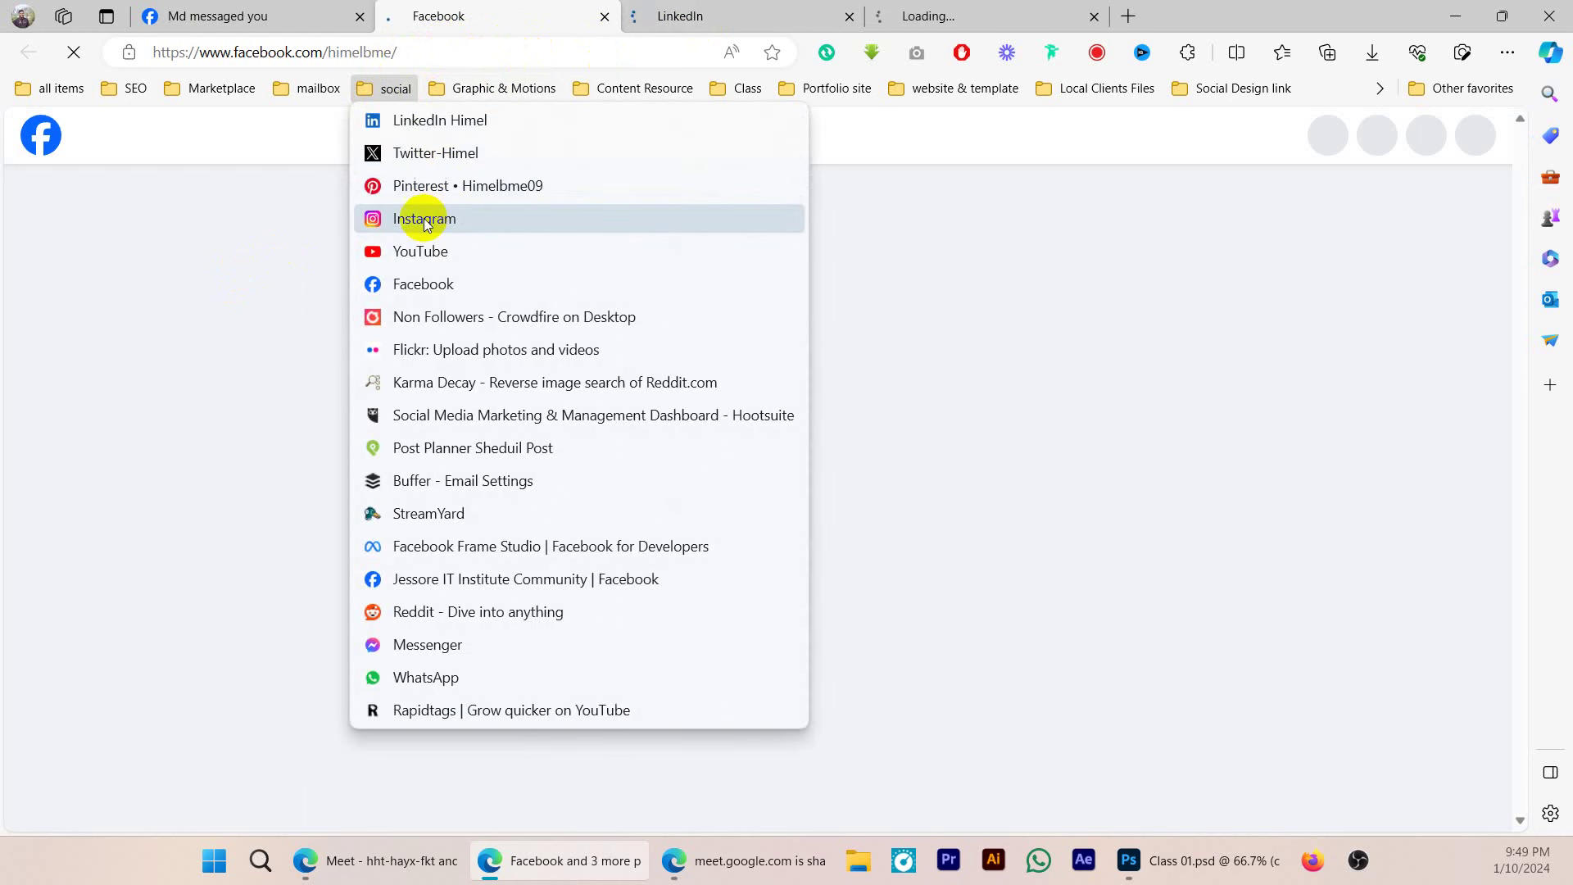
pyautogui.middleClick(598, 215)
pyautogui.press('Escape')
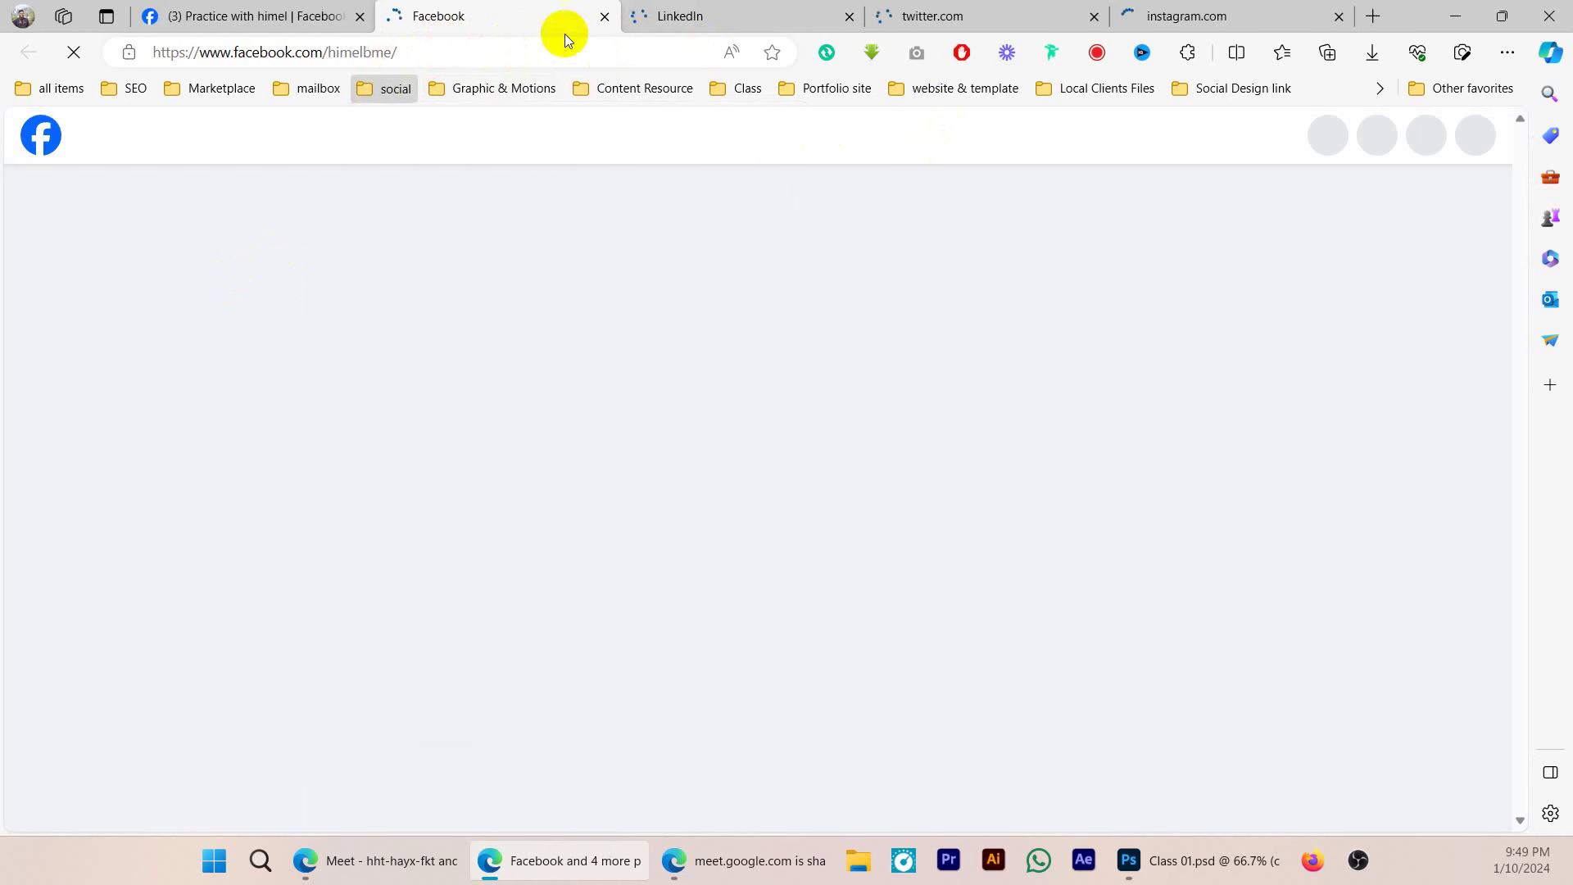
pyautogui.click(635, 89)
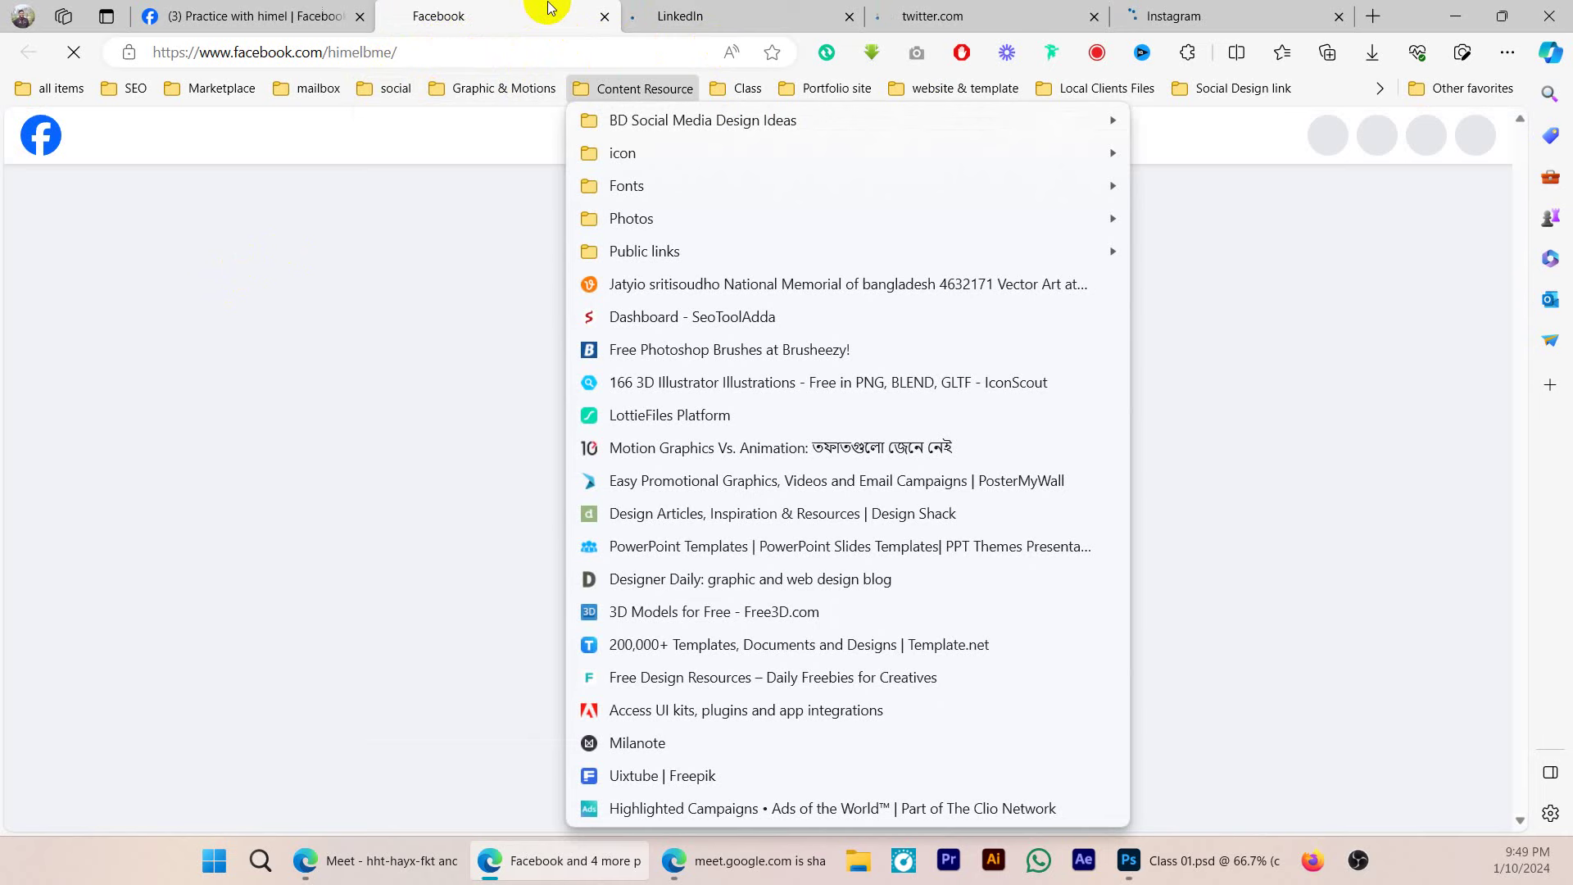
pyautogui.press('Right')
pyautogui.press('Escape')
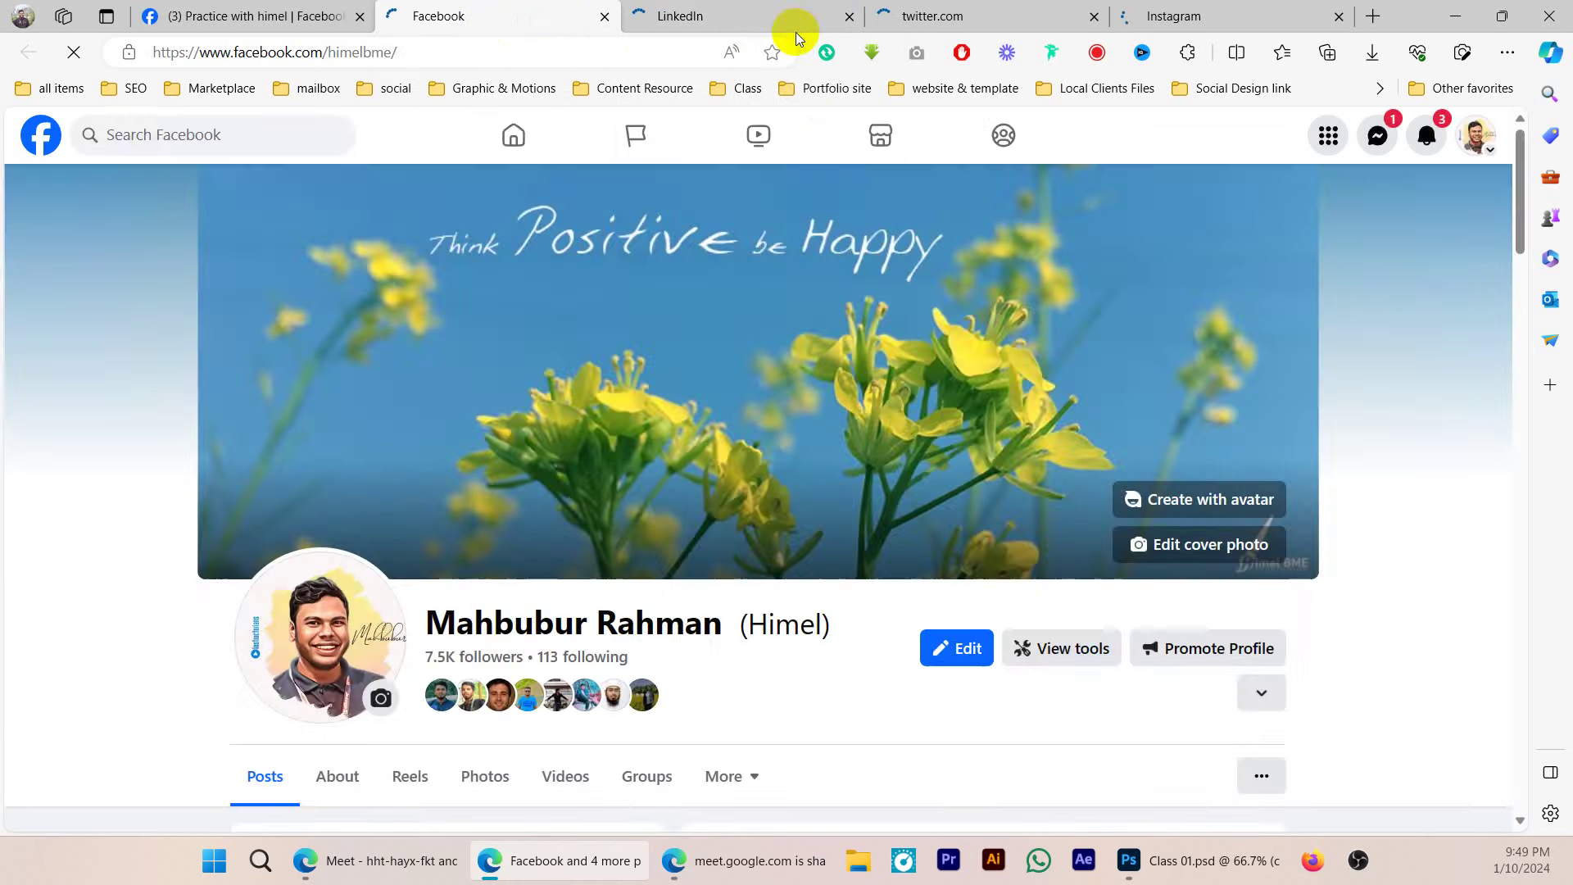
pyautogui.click(742, 16)
# - Cycle through the Twitter, Instagram and LinkedIn tabs so each page loads
pyautogui.click(942, 12)
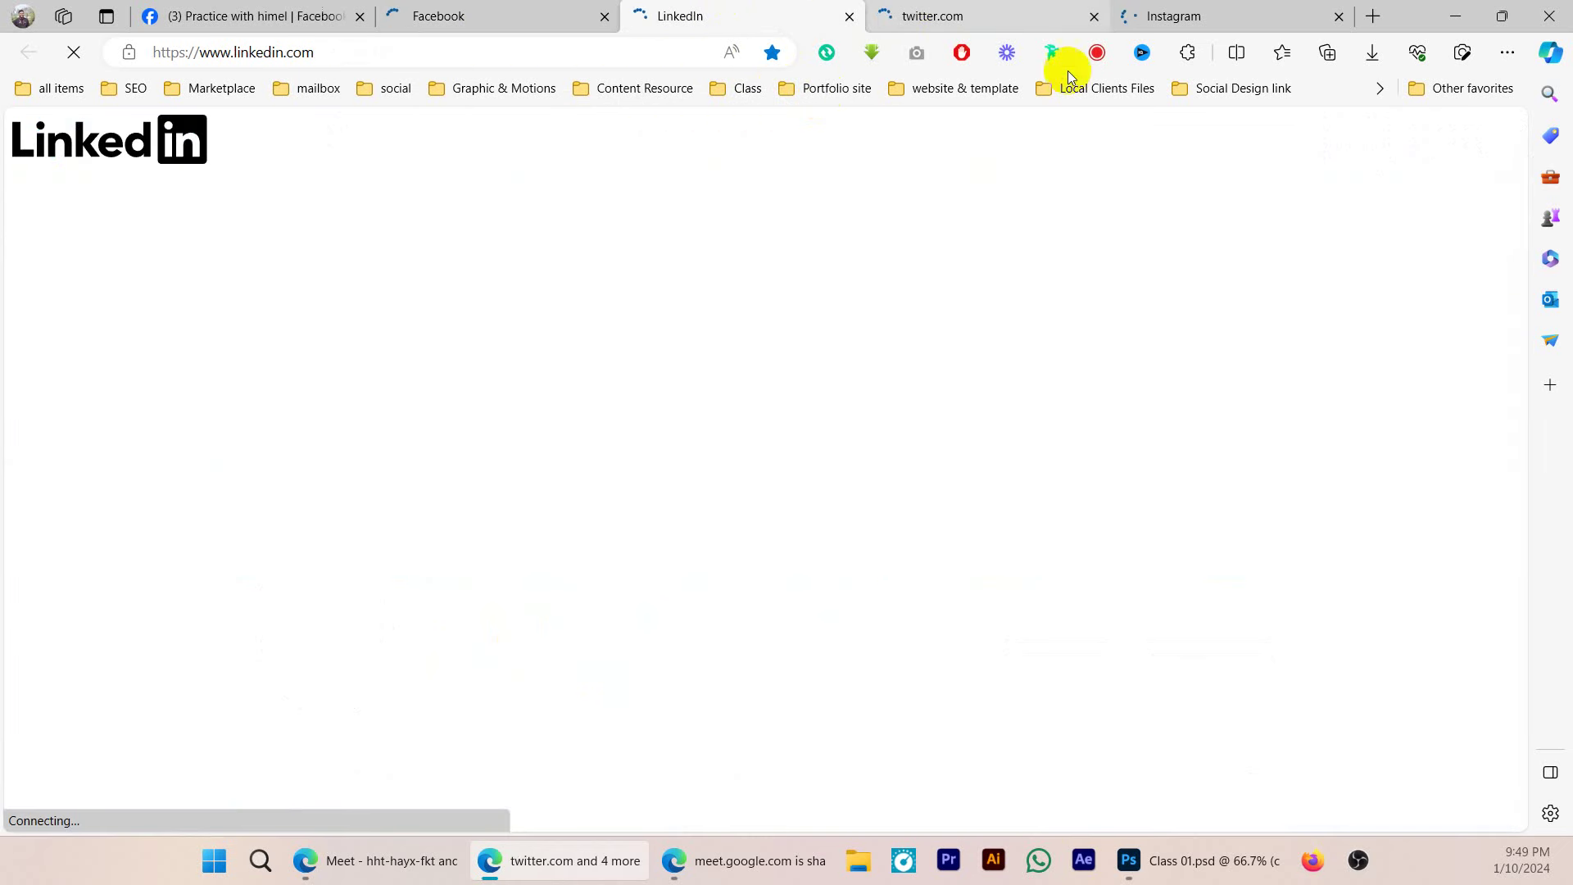
pyautogui.click(1130, 16)
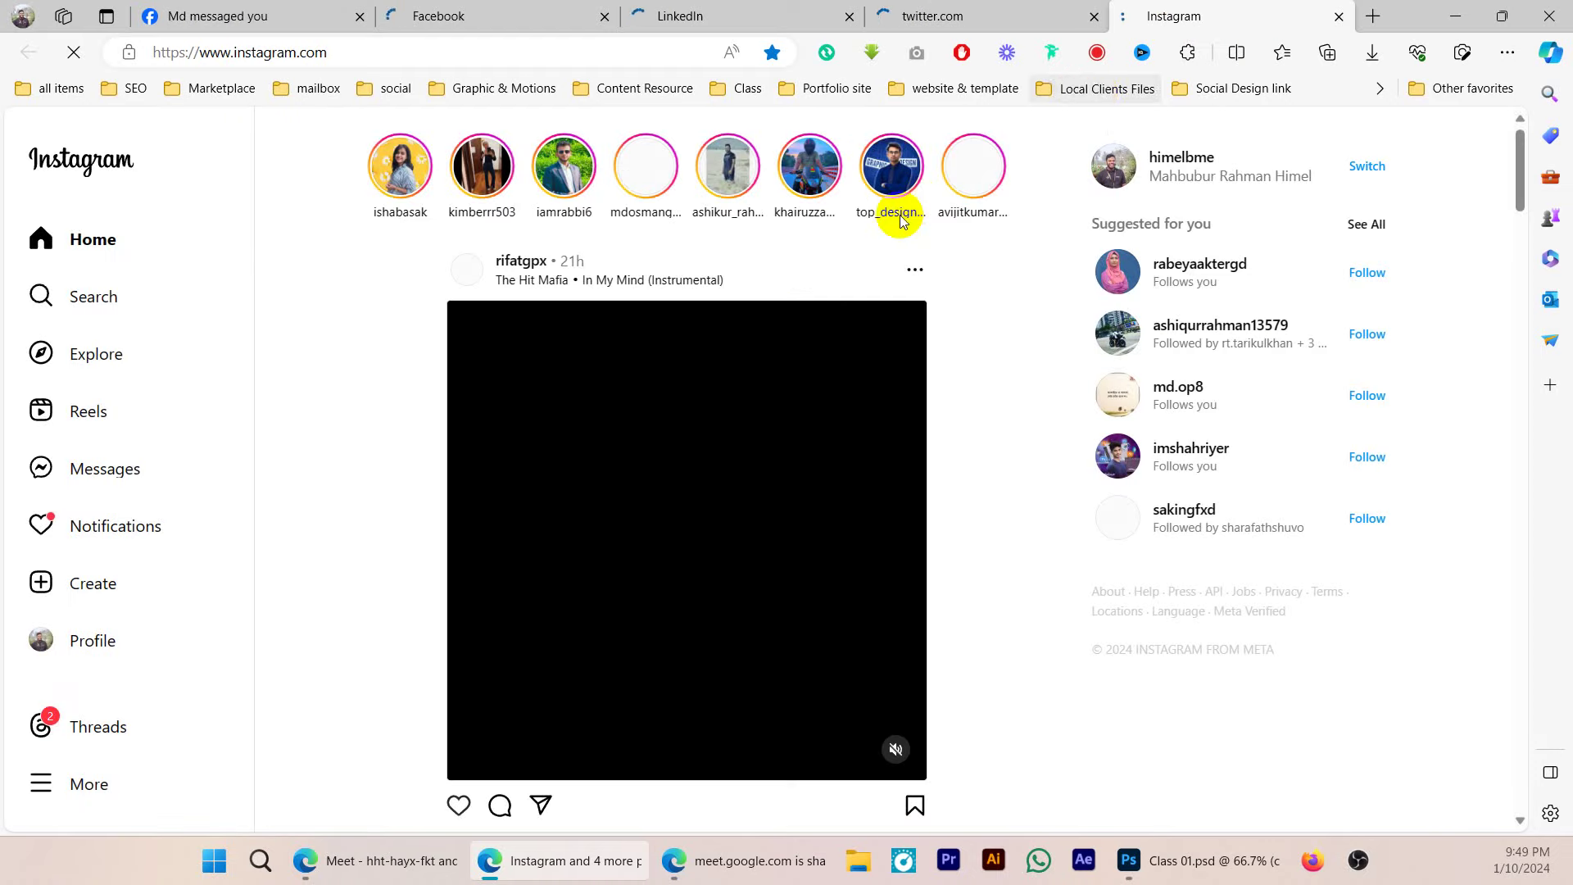
pyautogui.click(973, 9)
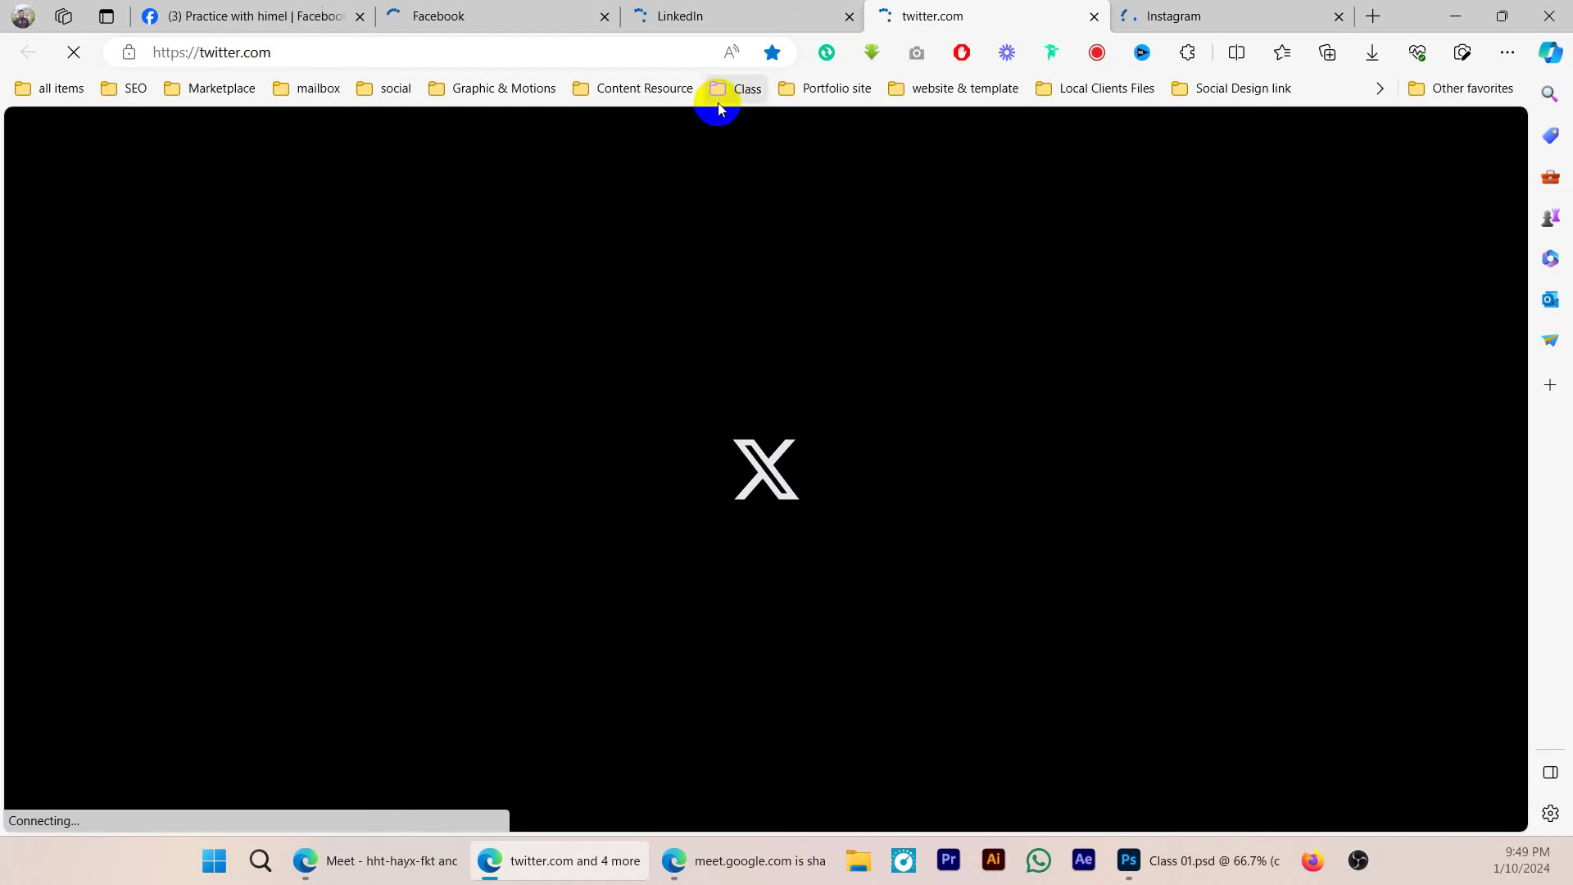
pyautogui.click(670, 8)
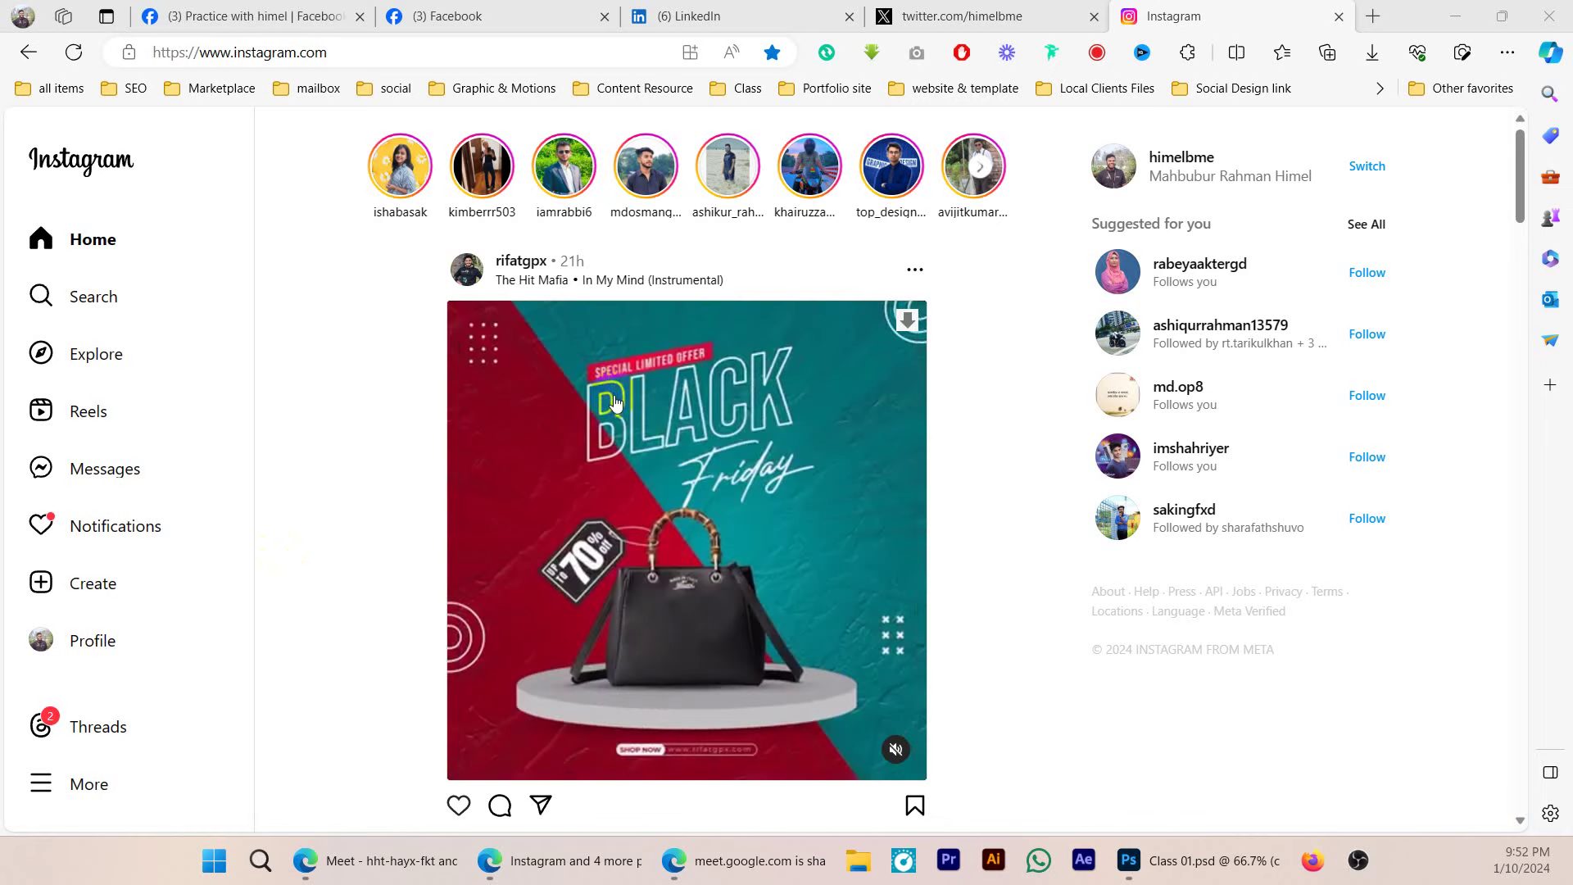
# - Check the Facebook profile, then fix LinkedIn's 404 tab by returning to its home feed
pyautogui.click(497, 10)
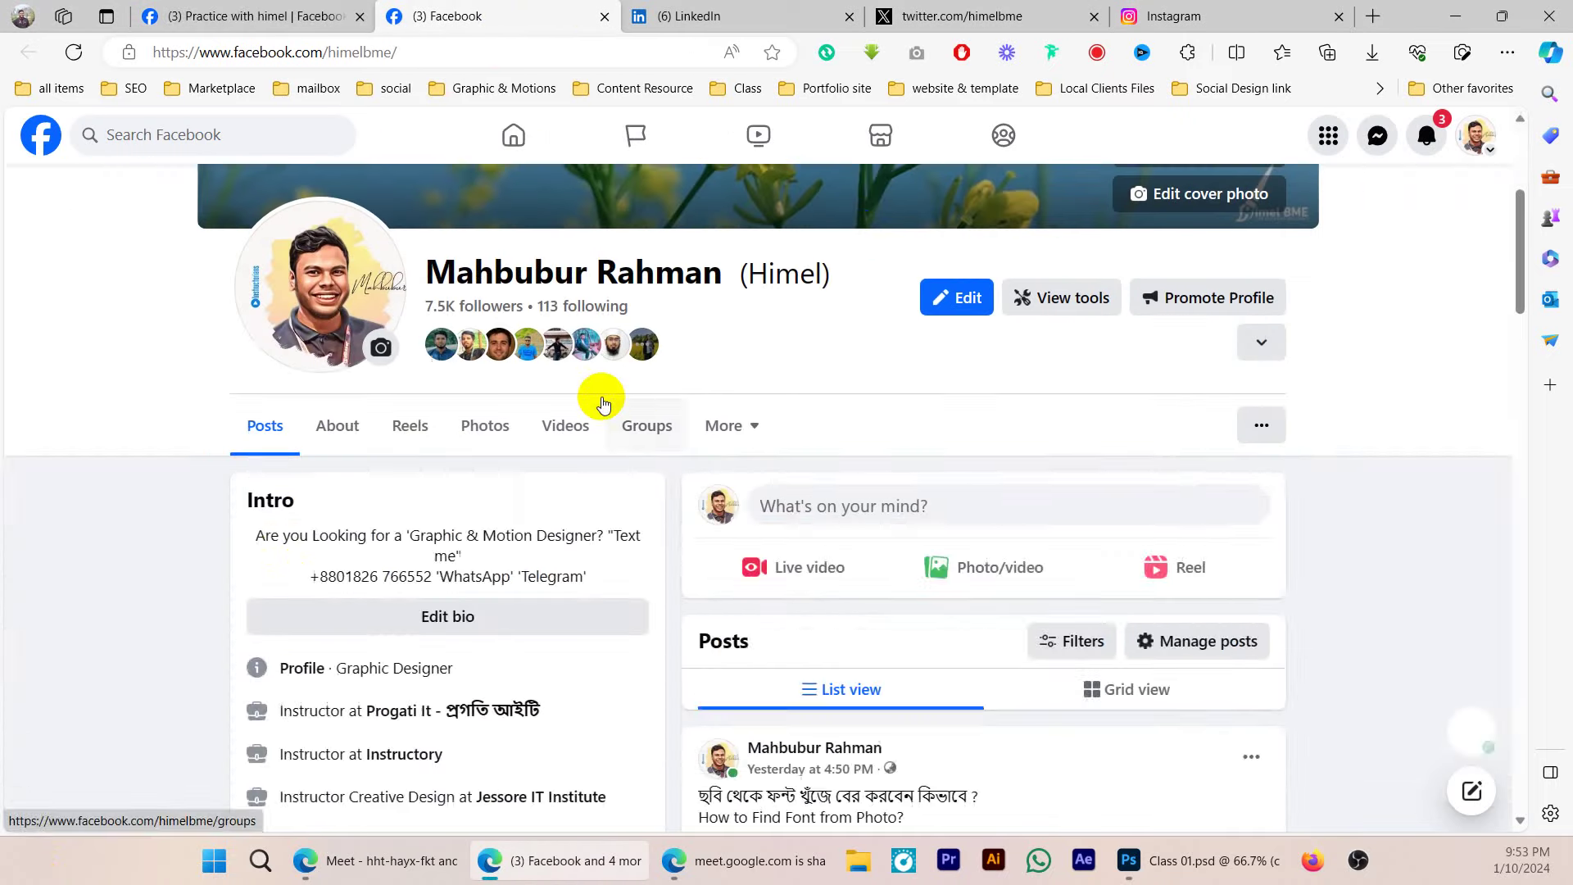
pyautogui.scroll(4, 874, 449)
pyautogui.scroll(-5, 872, 475)
pyautogui.scroll(1, 859, 472)
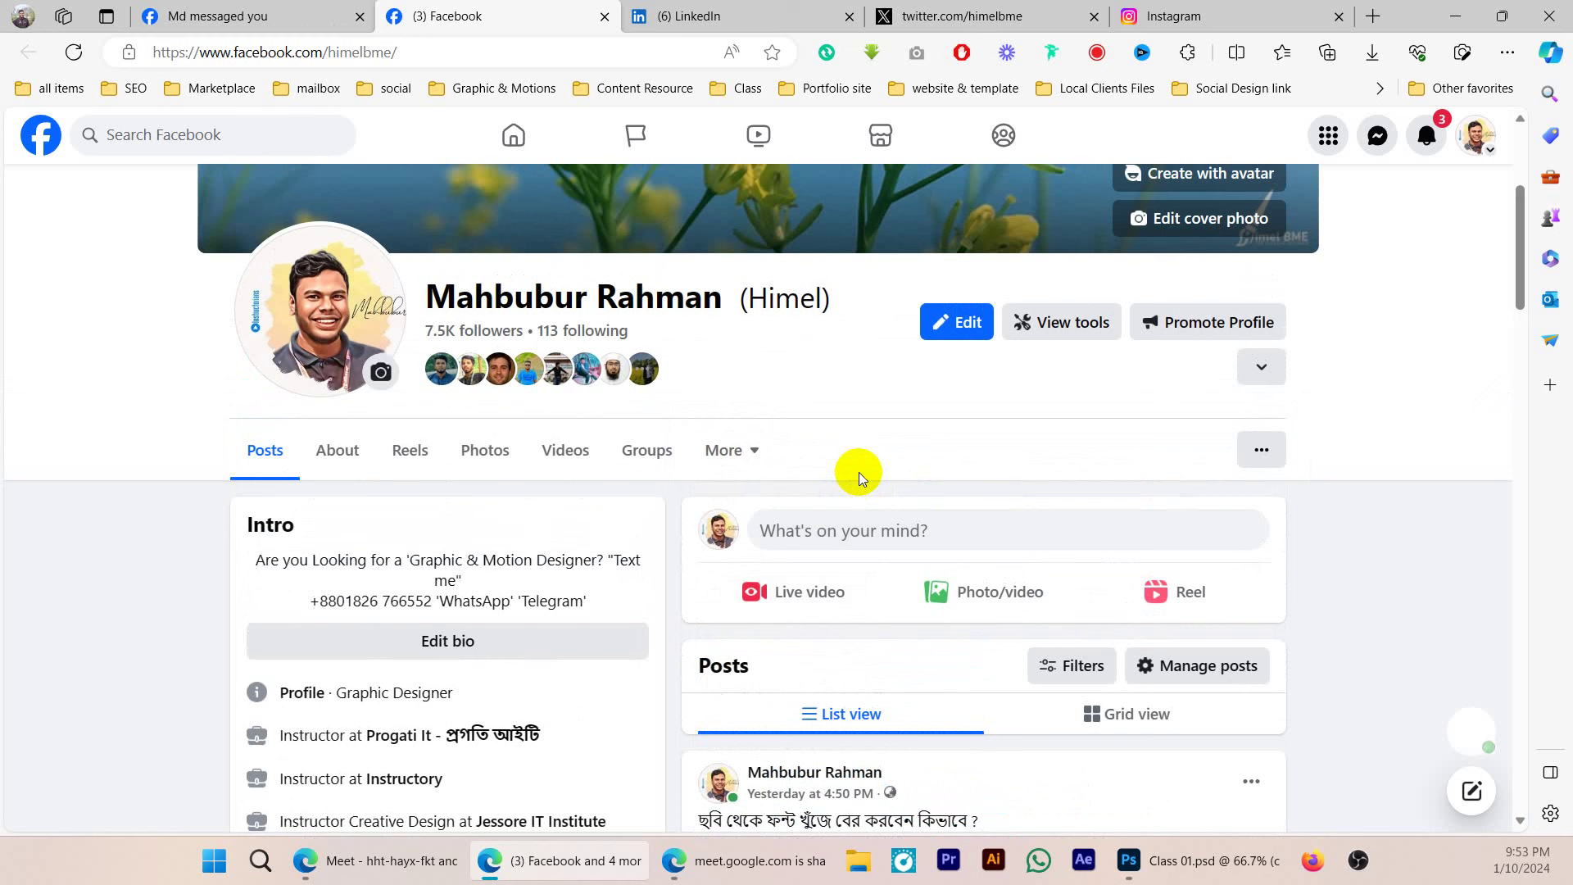
pyautogui.click(766, 16)
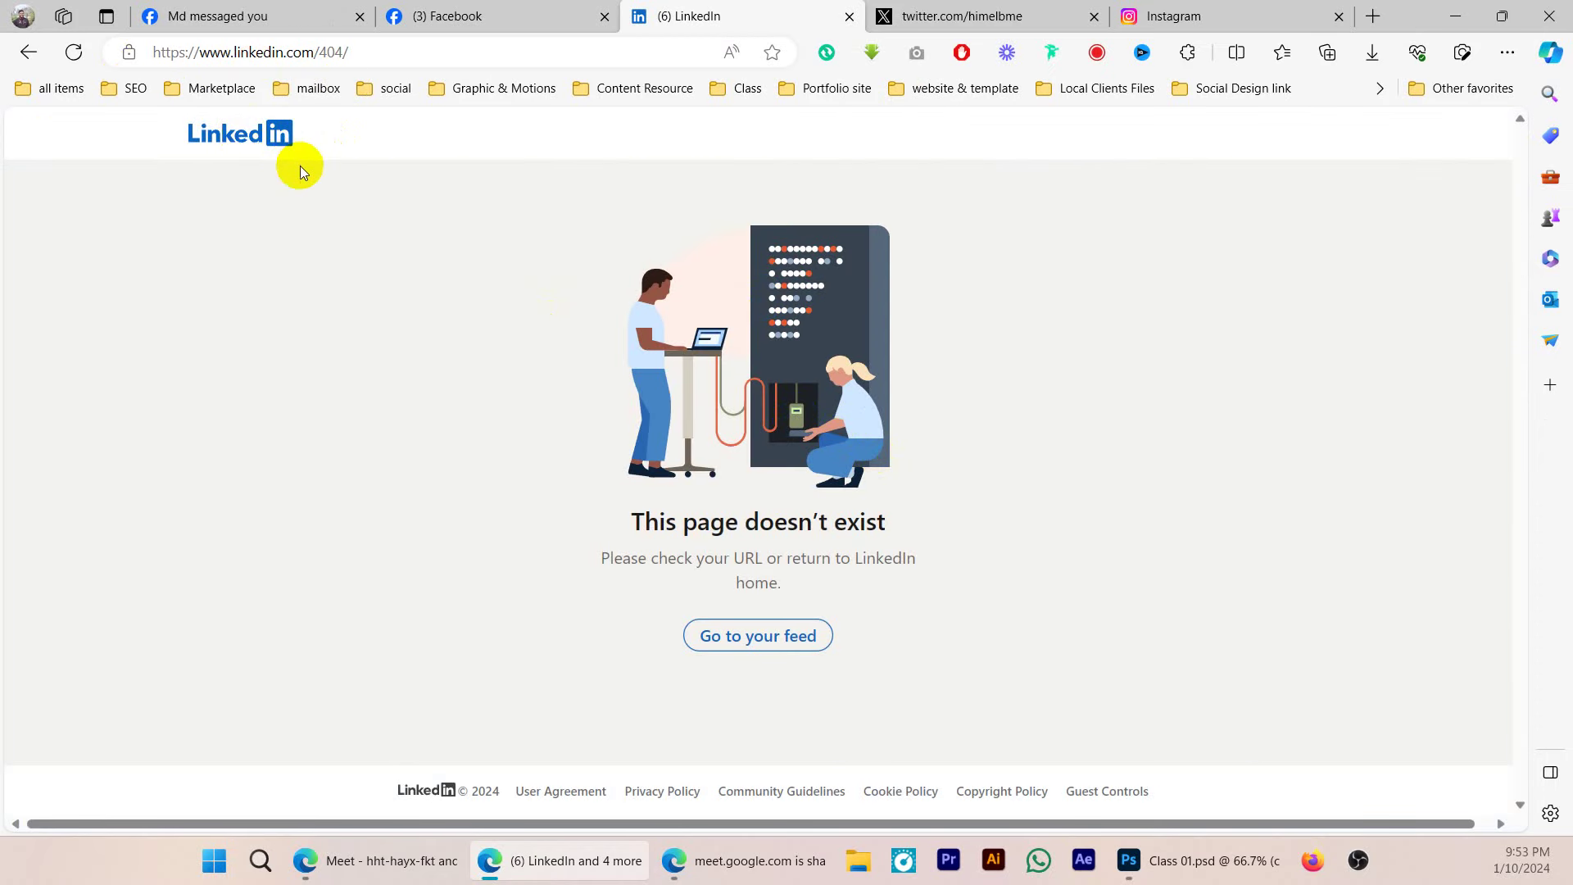
pyautogui.click(66, 52)
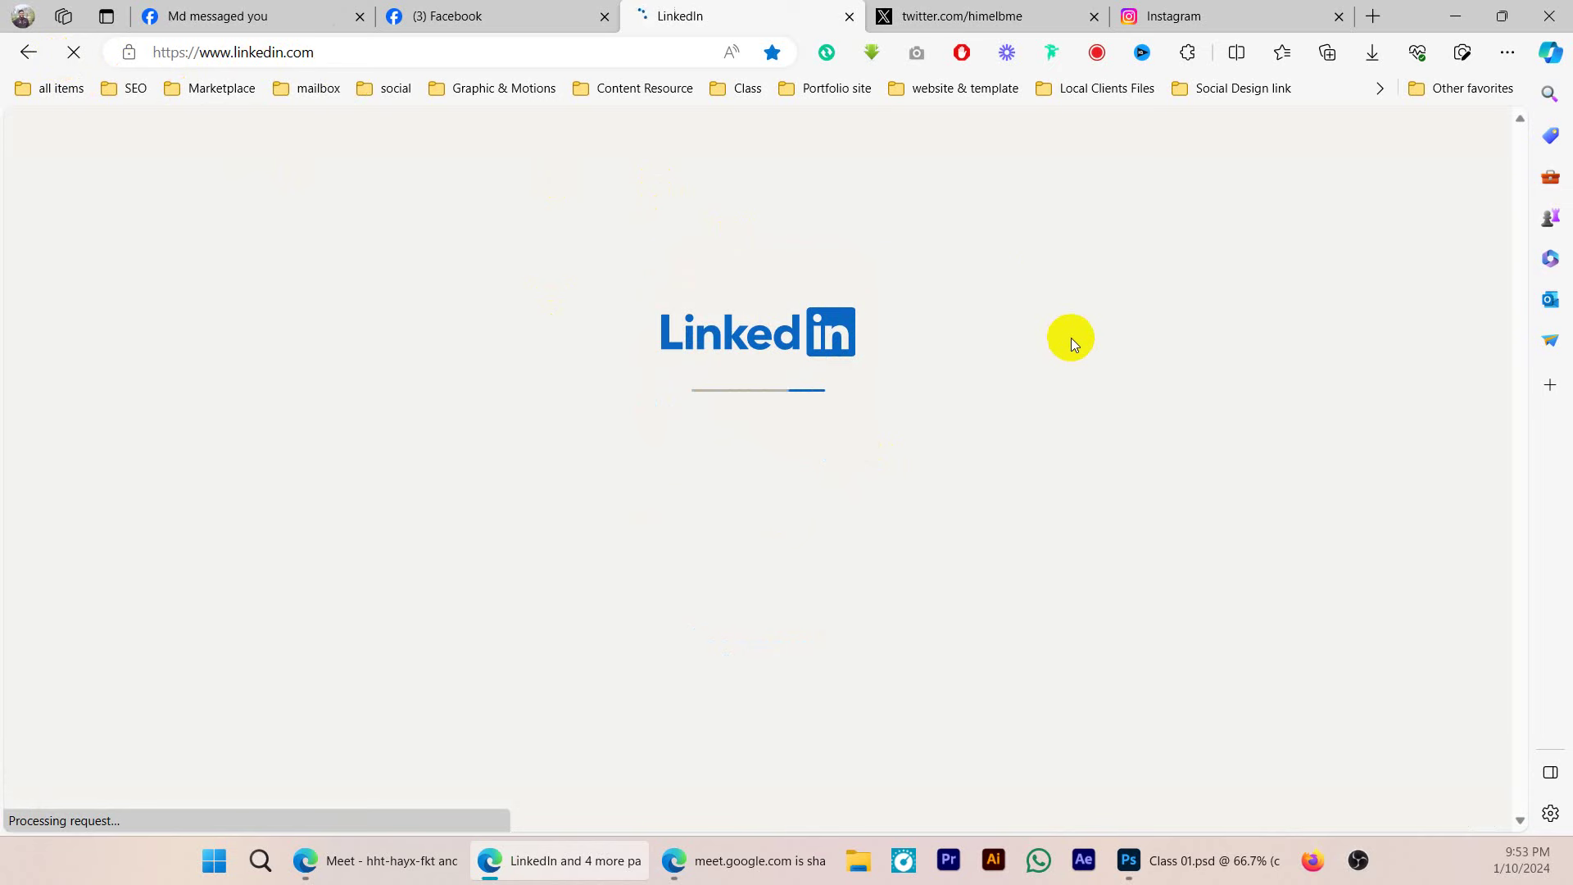
# - Back on the Facebook profile (7.5K followers), select the profile name and then deselect it
pyautogui.click(501, 13)
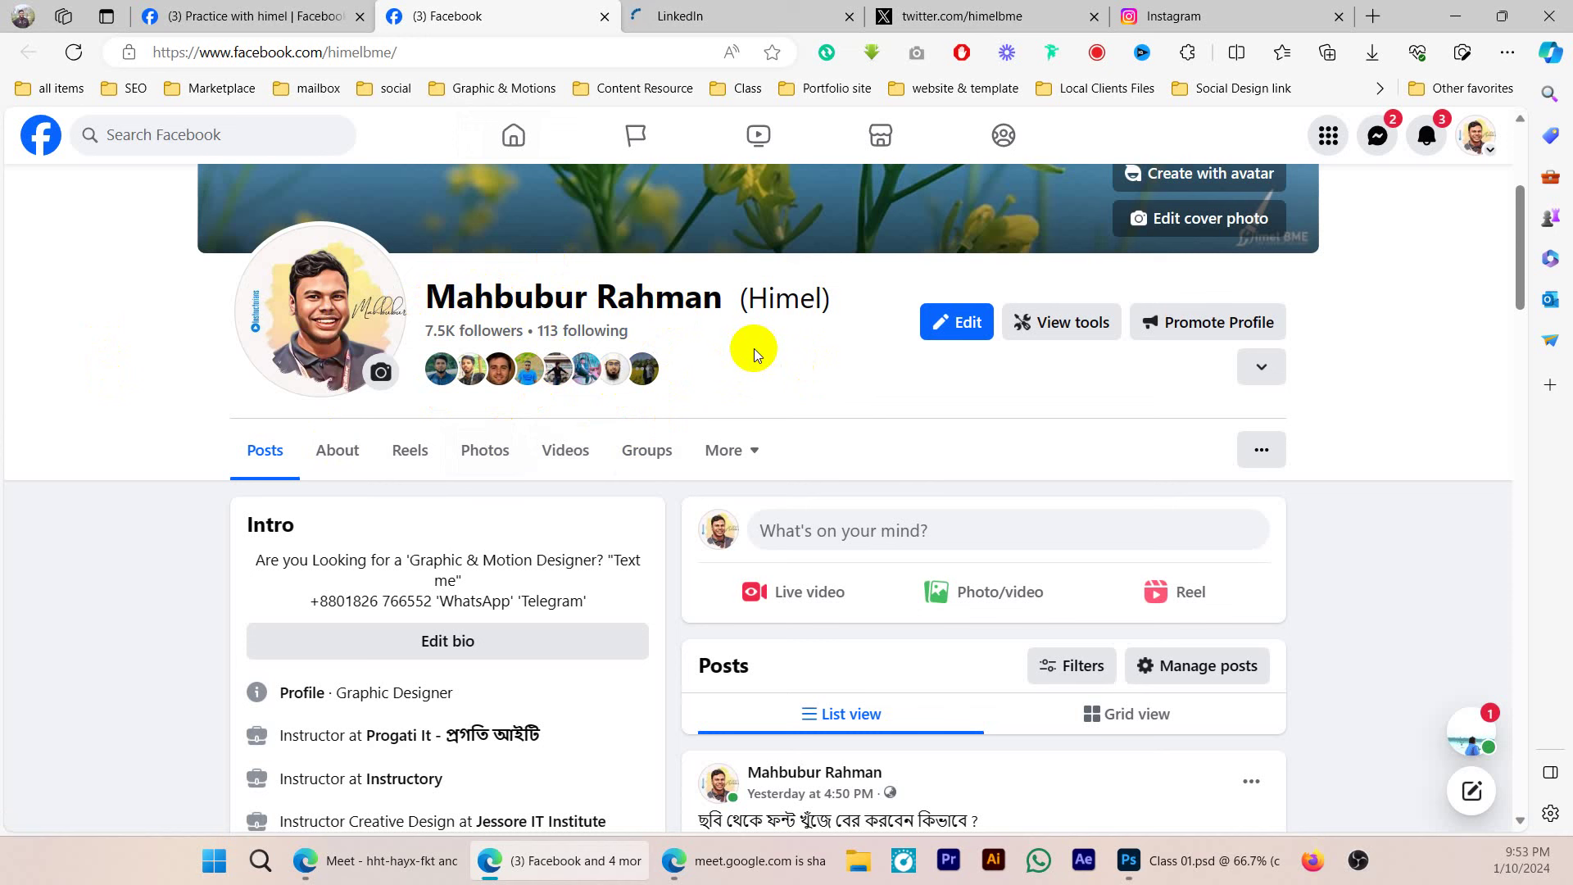
pyautogui.moveTo(428, 296); pyautogui.dragTo(856, 294)
pyautogui.click(850, 410)
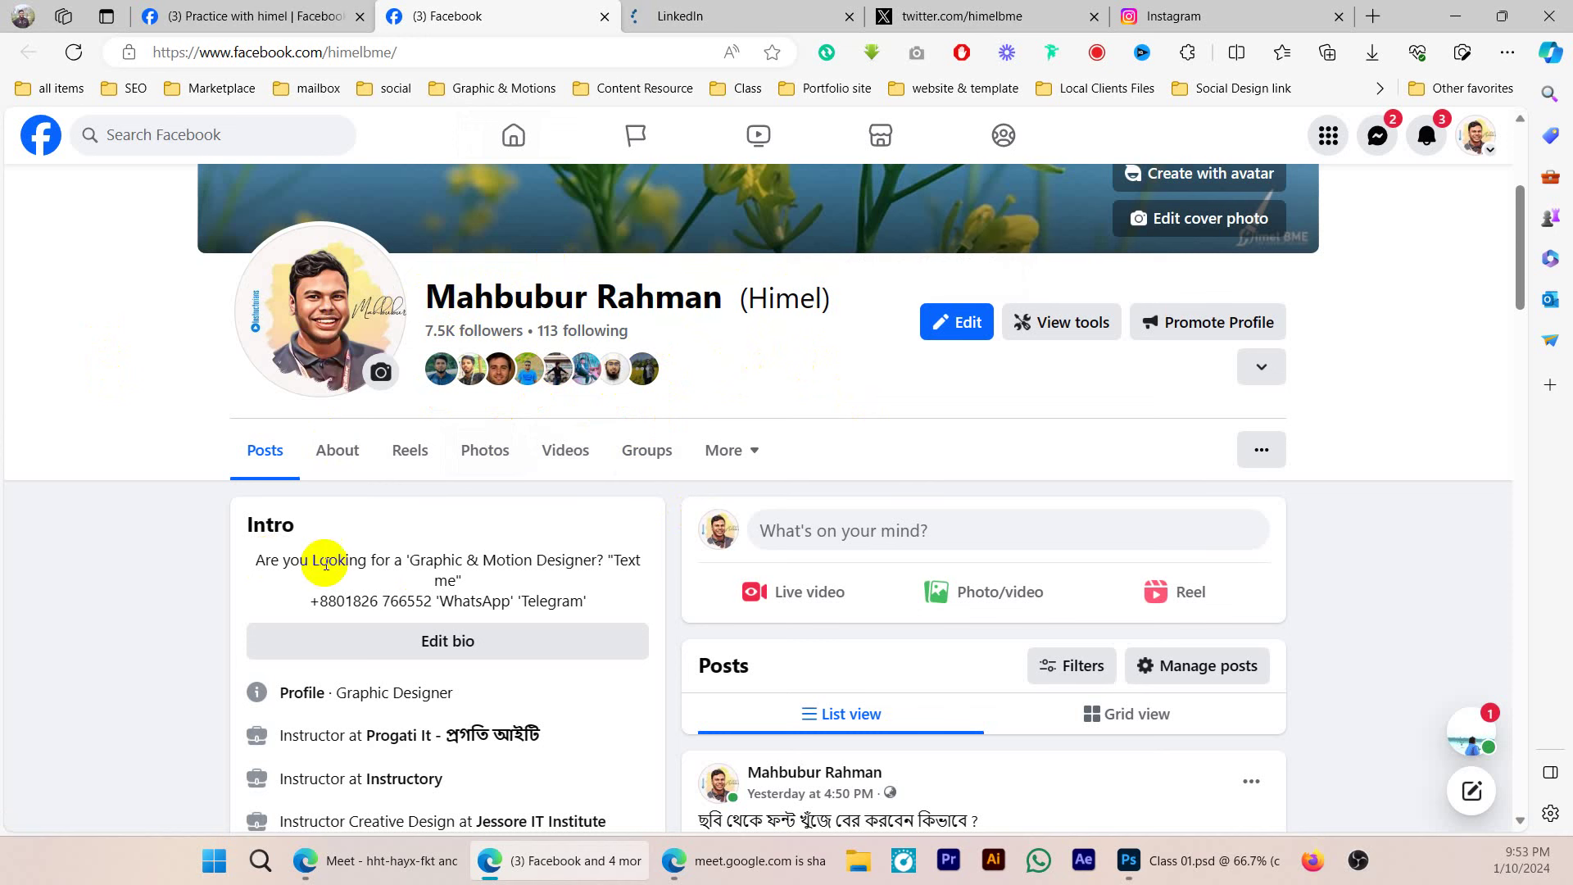
# - Glance at the X profile, then open your own LinkedIn profile from the Me menu
pyautogui.click(994, 16)
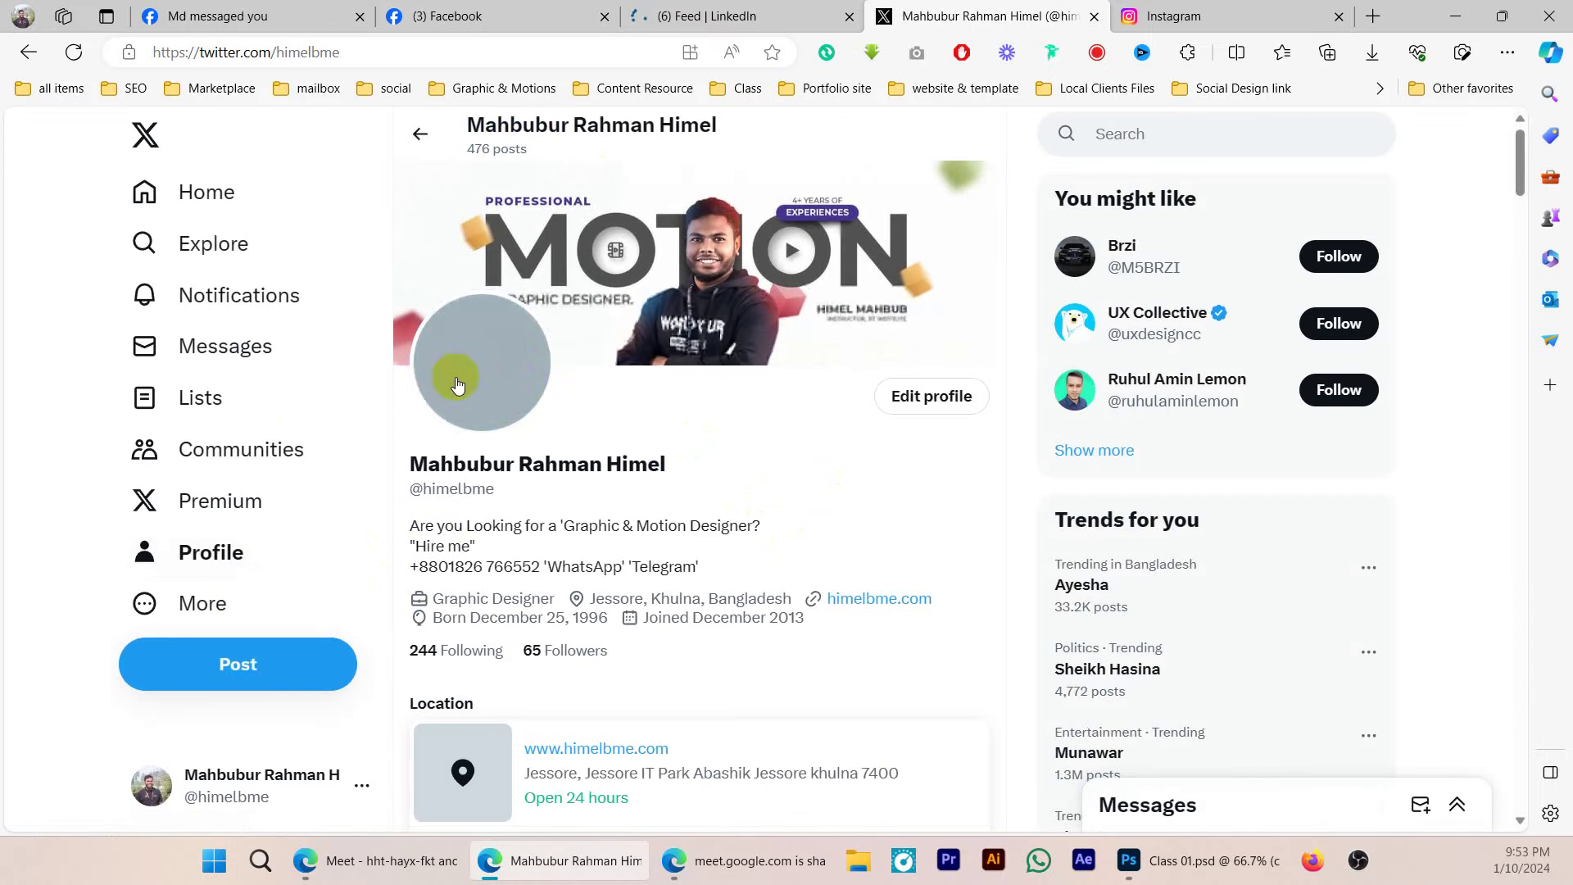
pyautogui.click(723, 10)
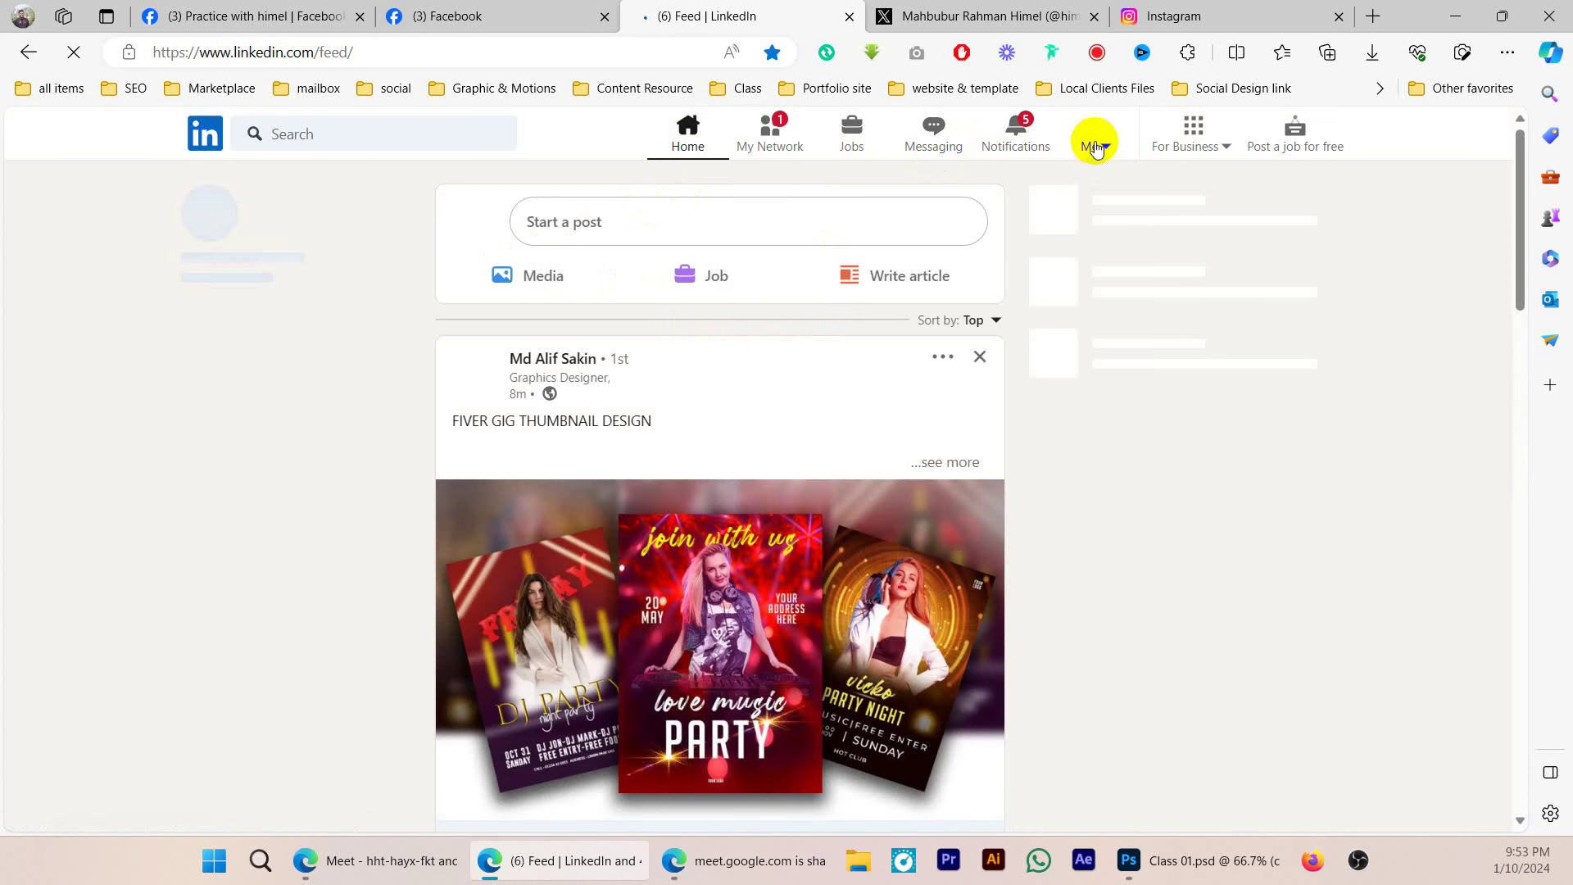
pyautogui.click(1096, 131)
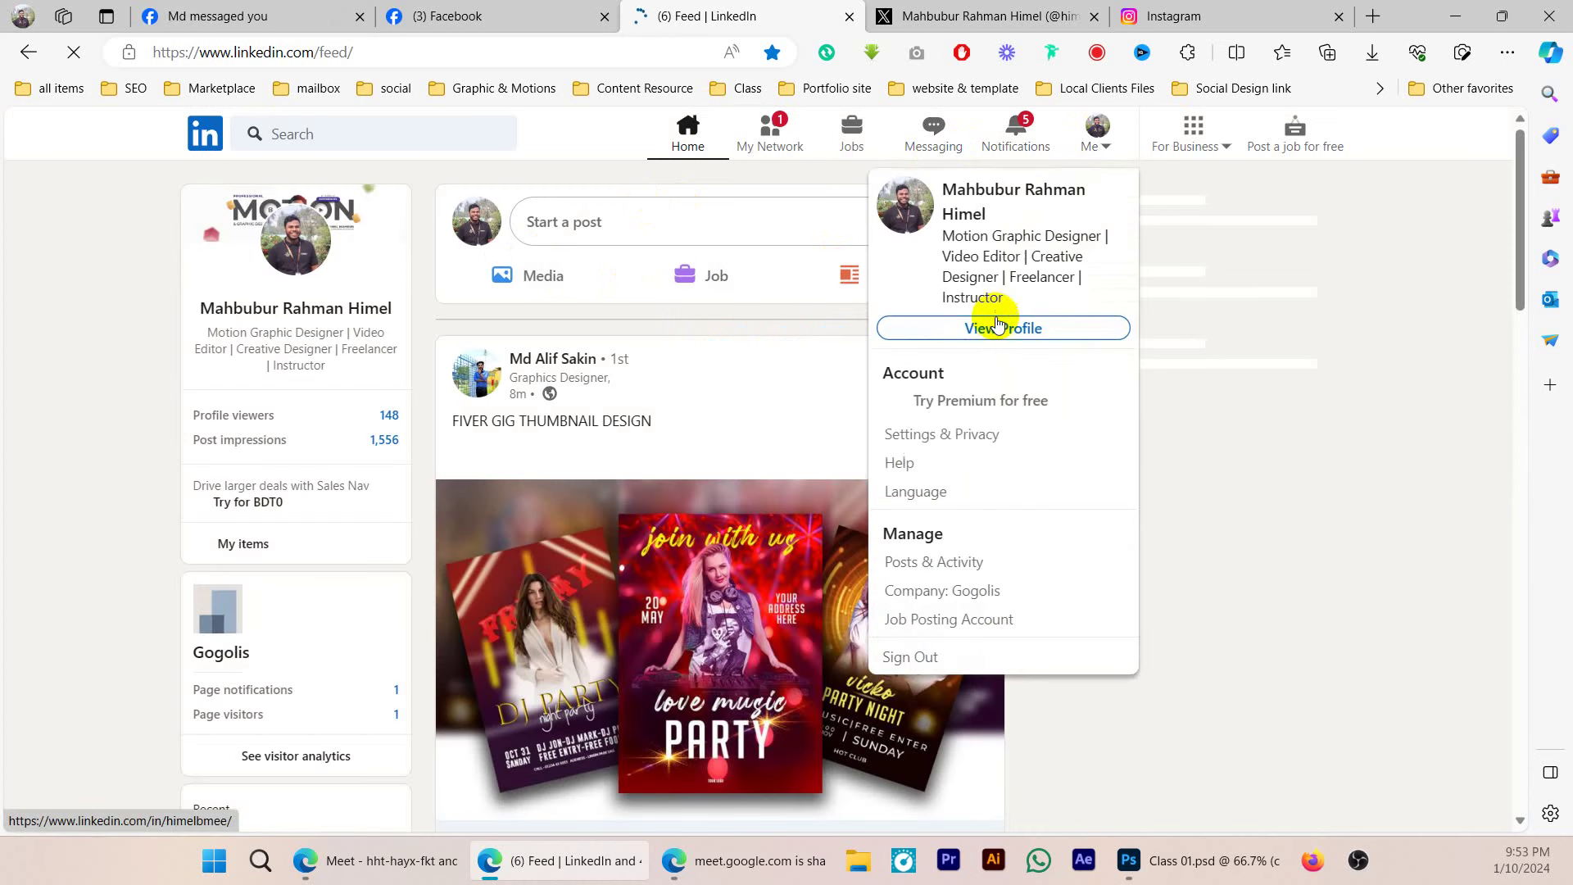
pyautogui.click(1094, 146)
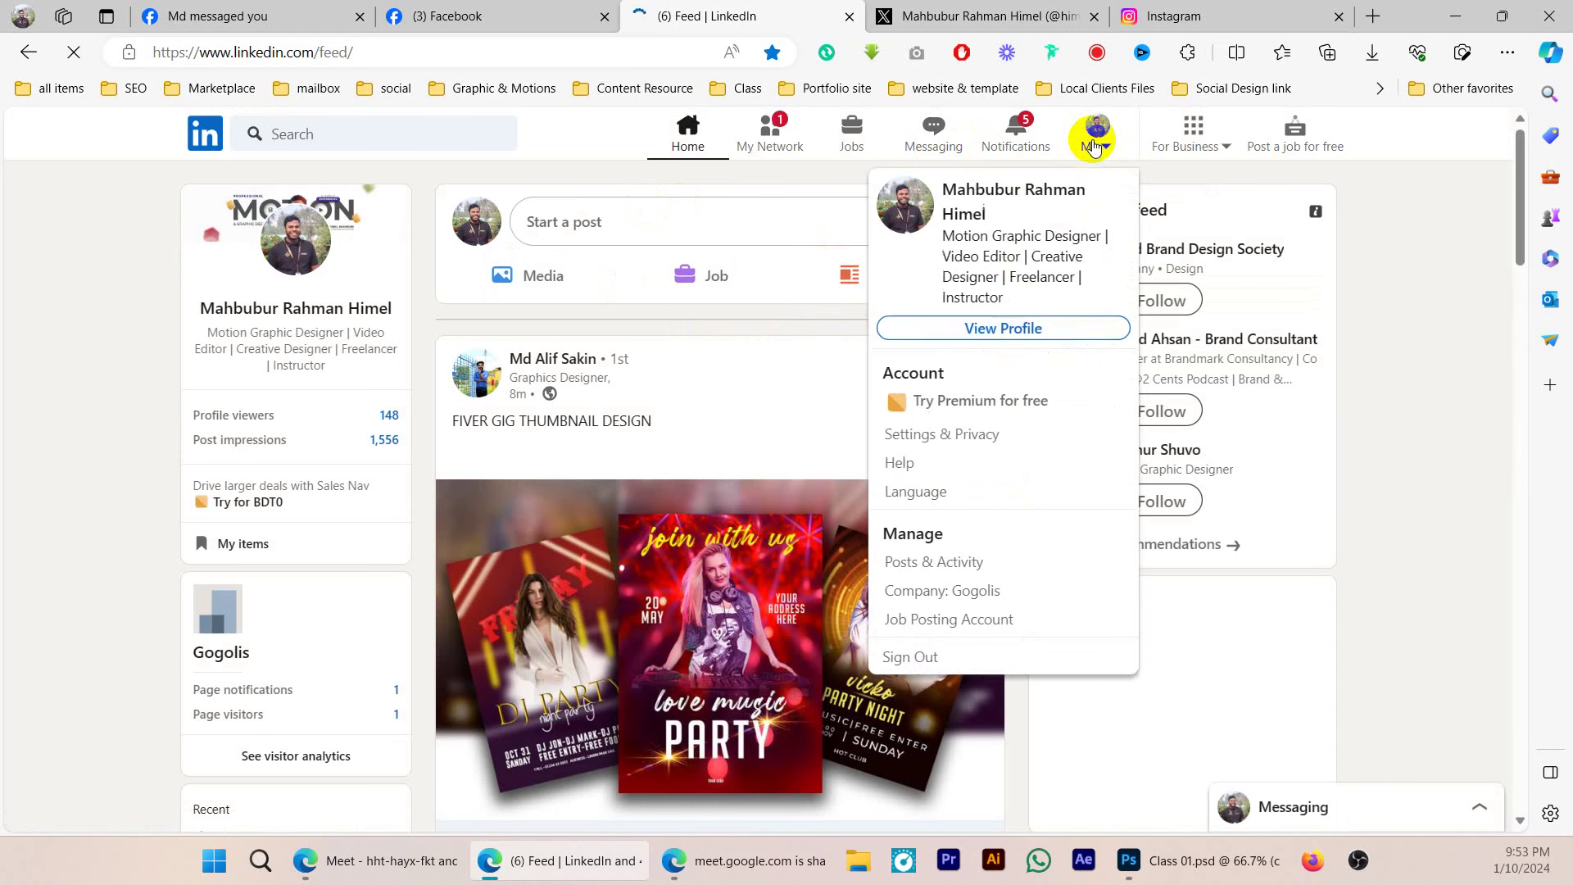
pyautogui.click(1020, 327)
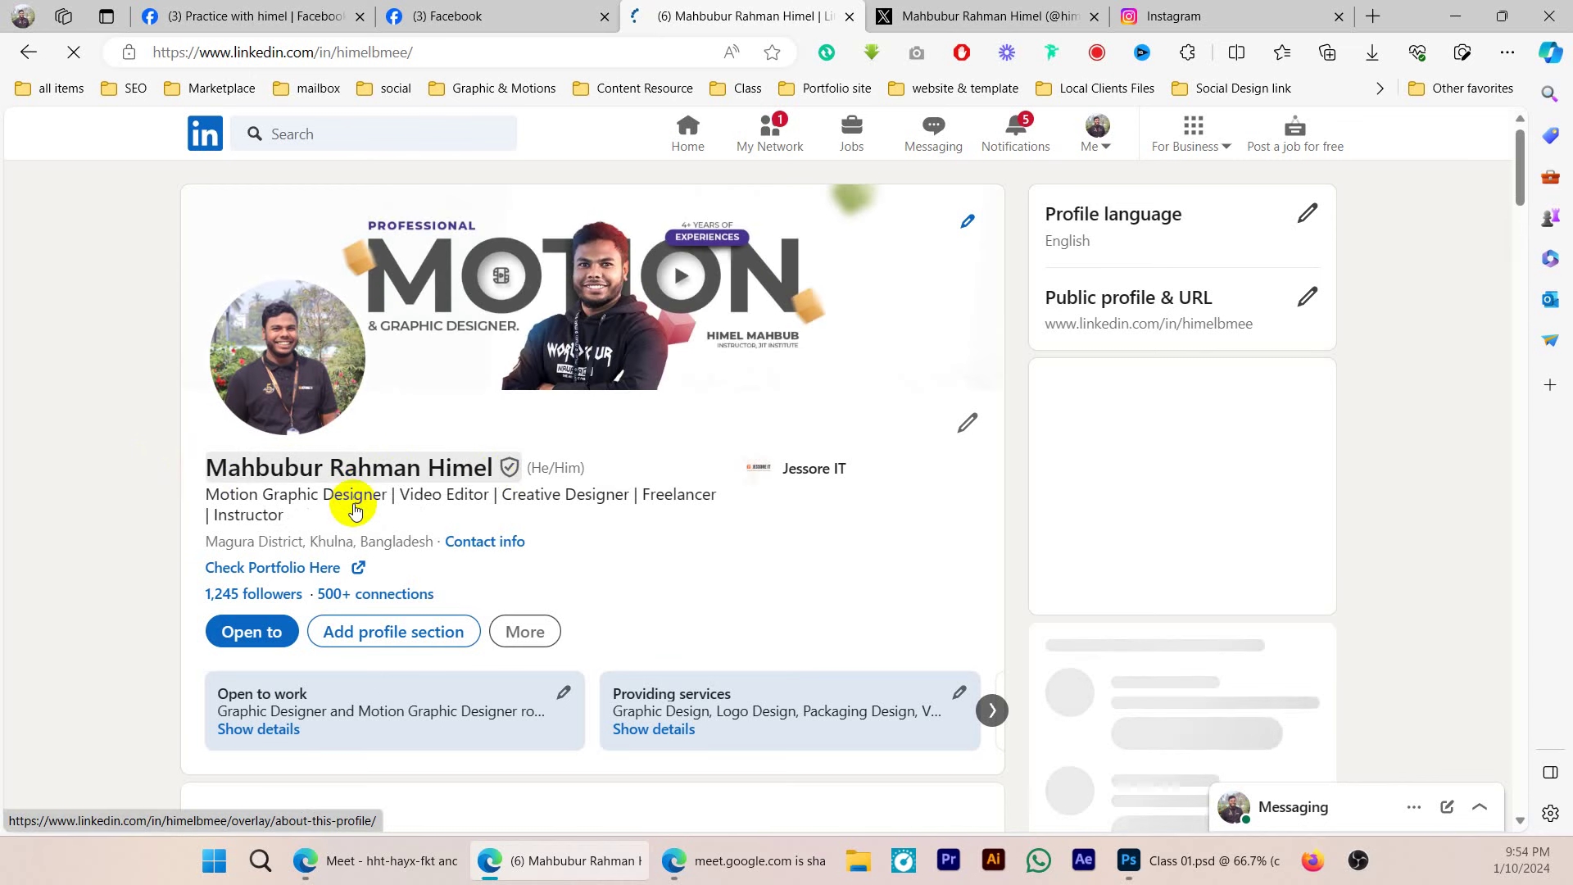
# - Copy the full profile name from the LinkedIn profile page
pyautogui.moveTo(193, 467); pyautogui.dragTo(493, 466)
pyautogui.rightClick(490, 475)
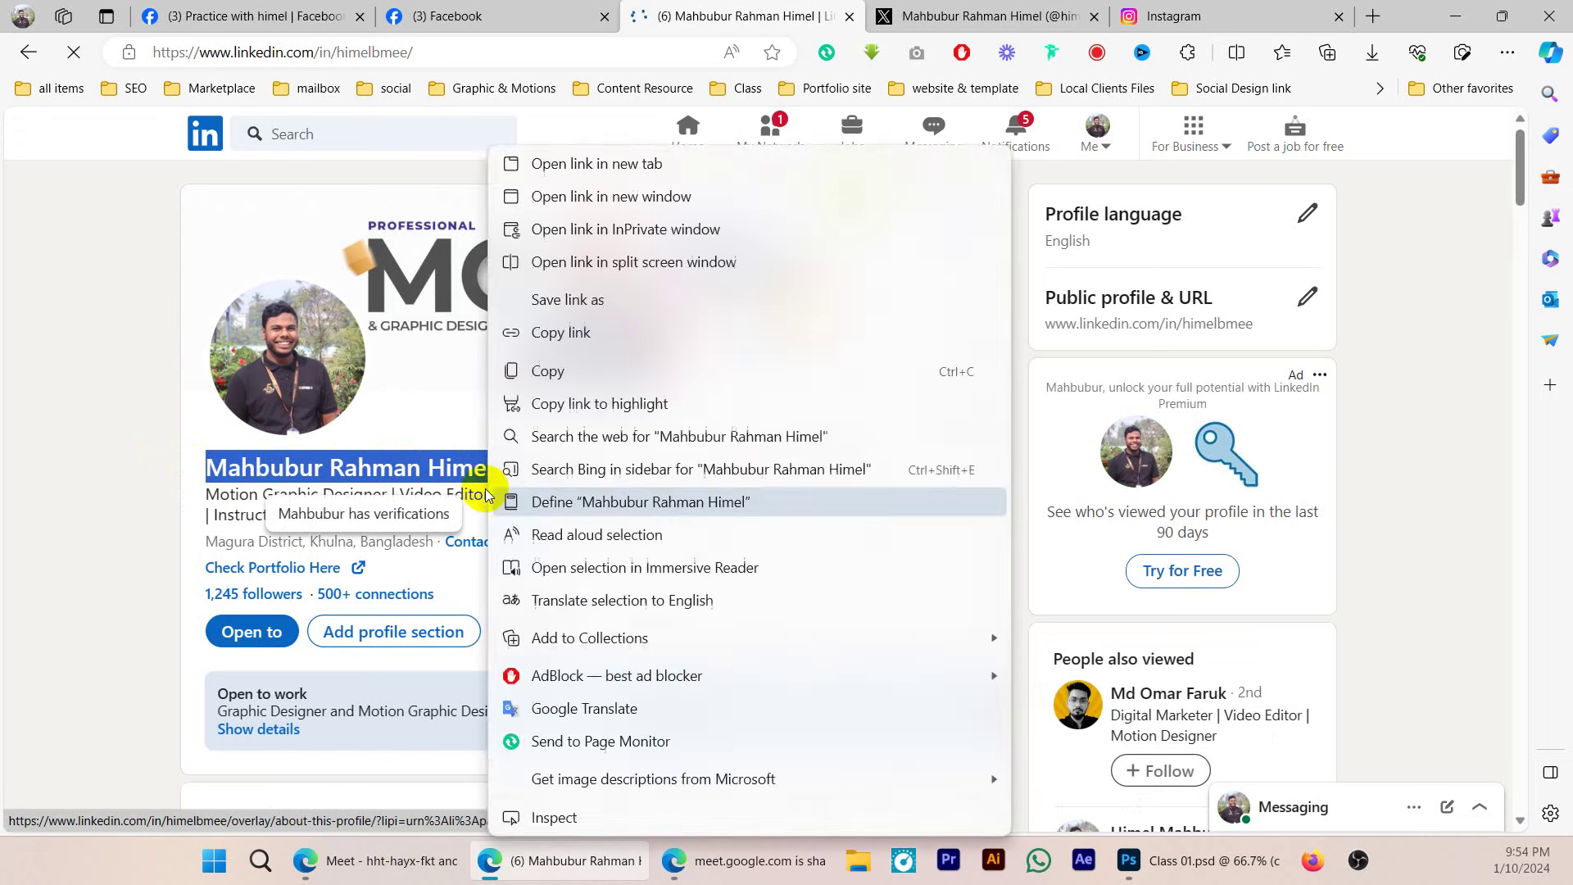
pyautogui.click(544, 370)
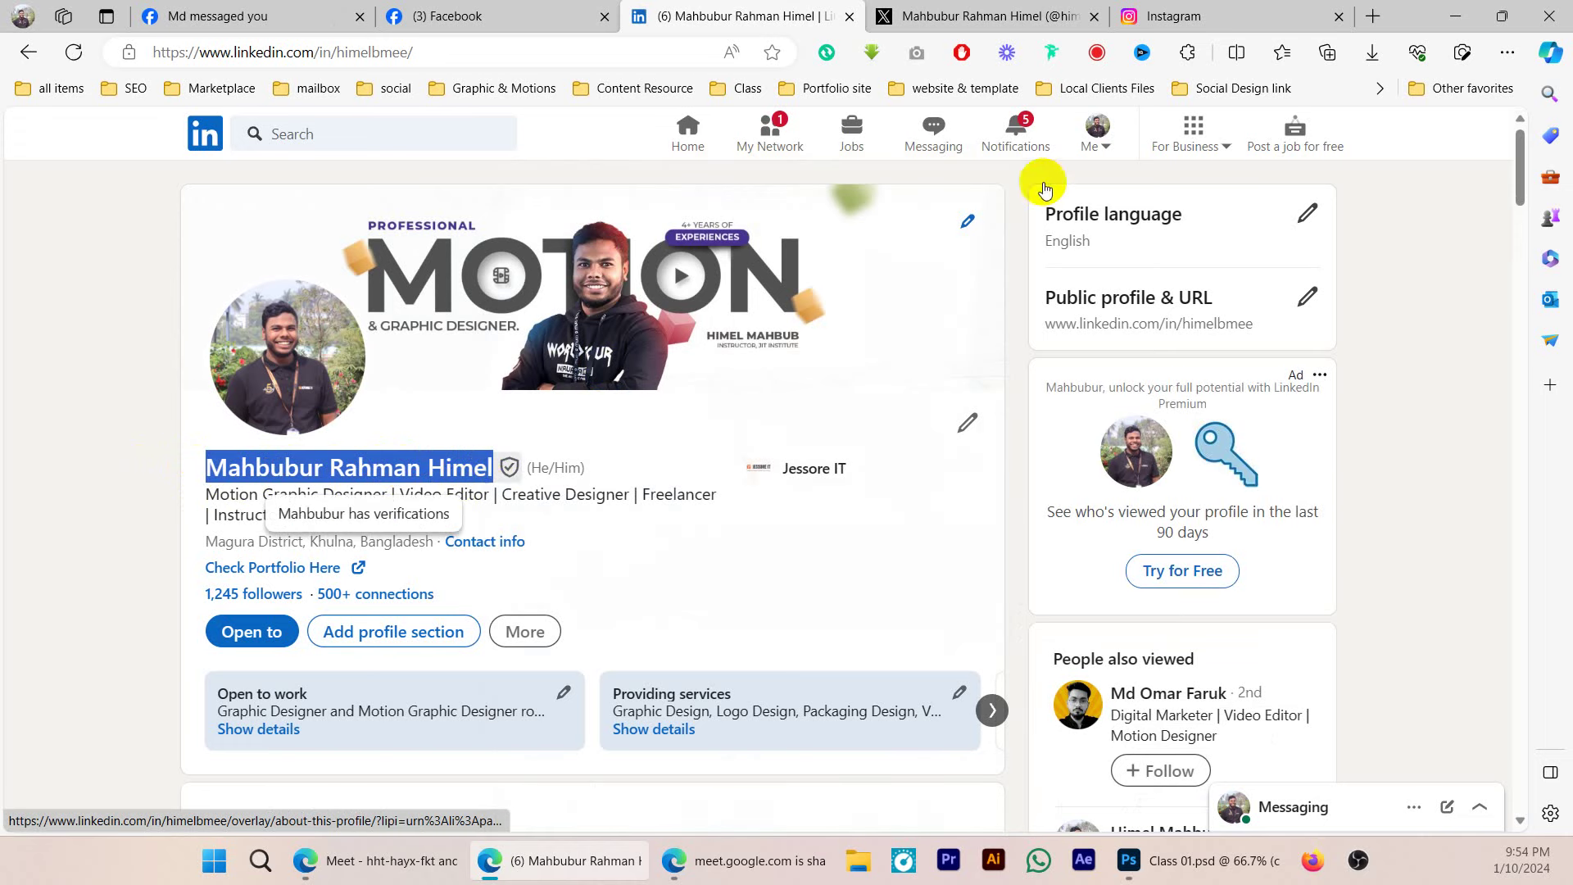
pyautogui.click(1373, 16)
# - Search Google for the copied profile name and scroll through the roughly 14,400 results
pyautogui.hotkey('ctrl', 'v')
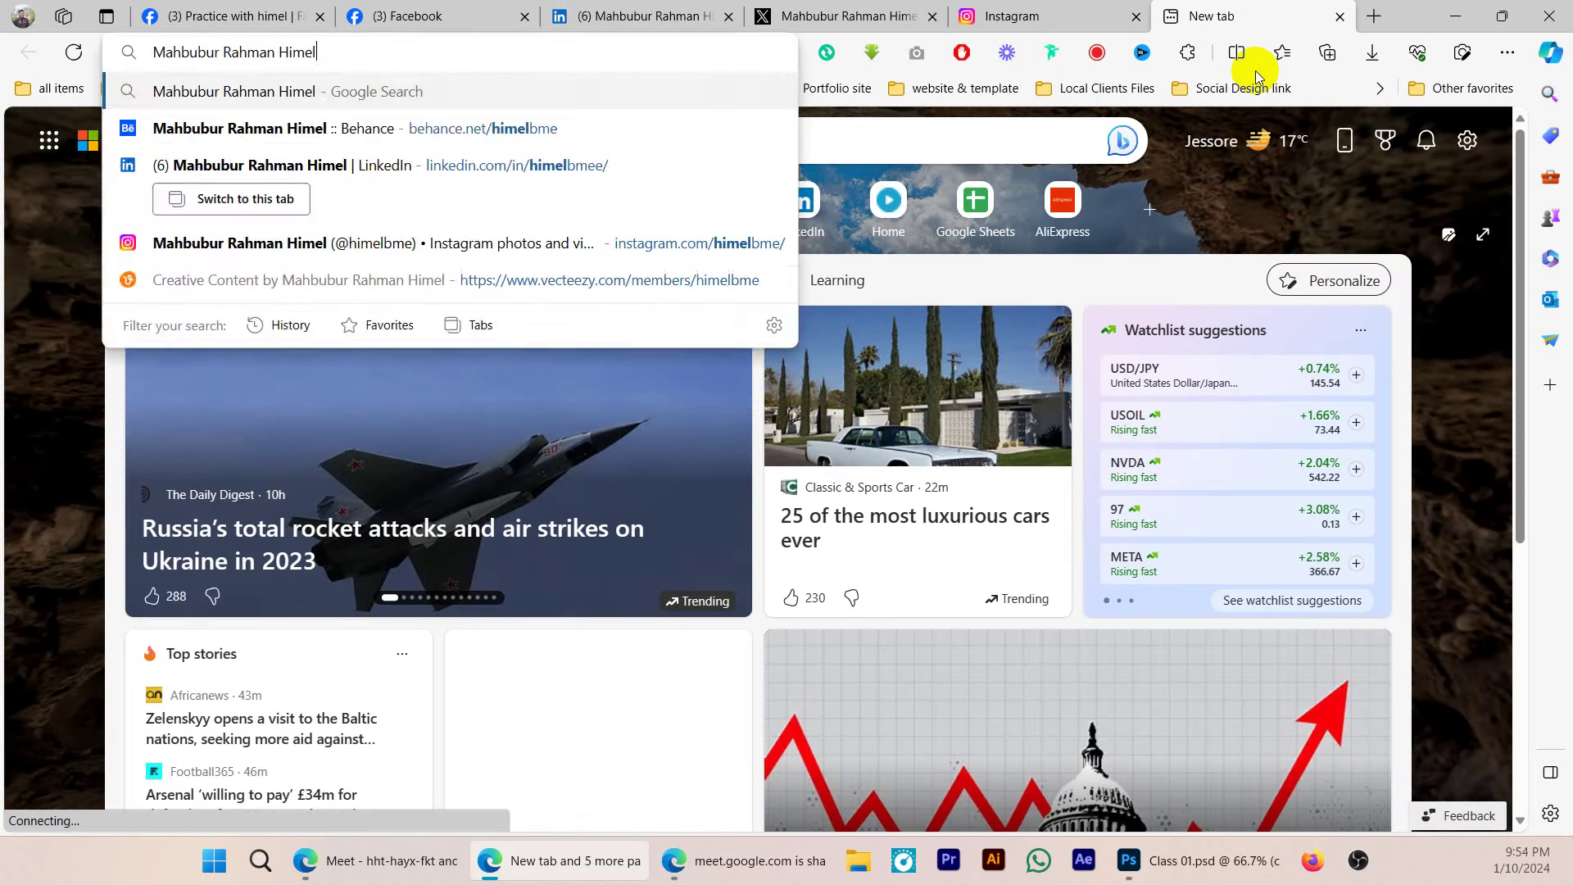
pyautogui.press('Return')
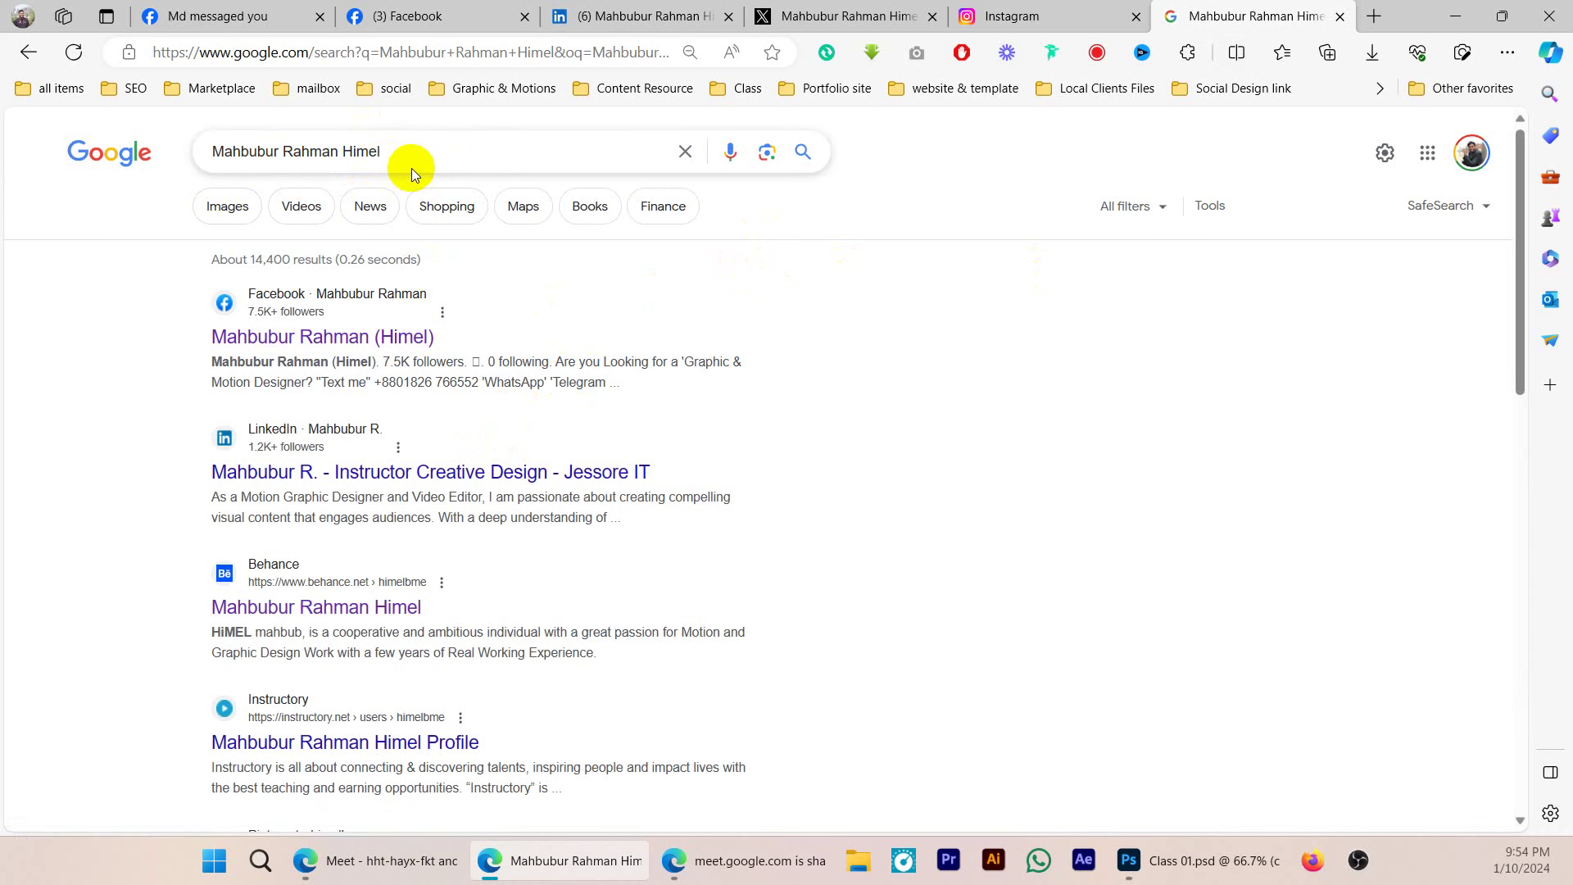
pyautogui.scroll(-8, 525, 344)
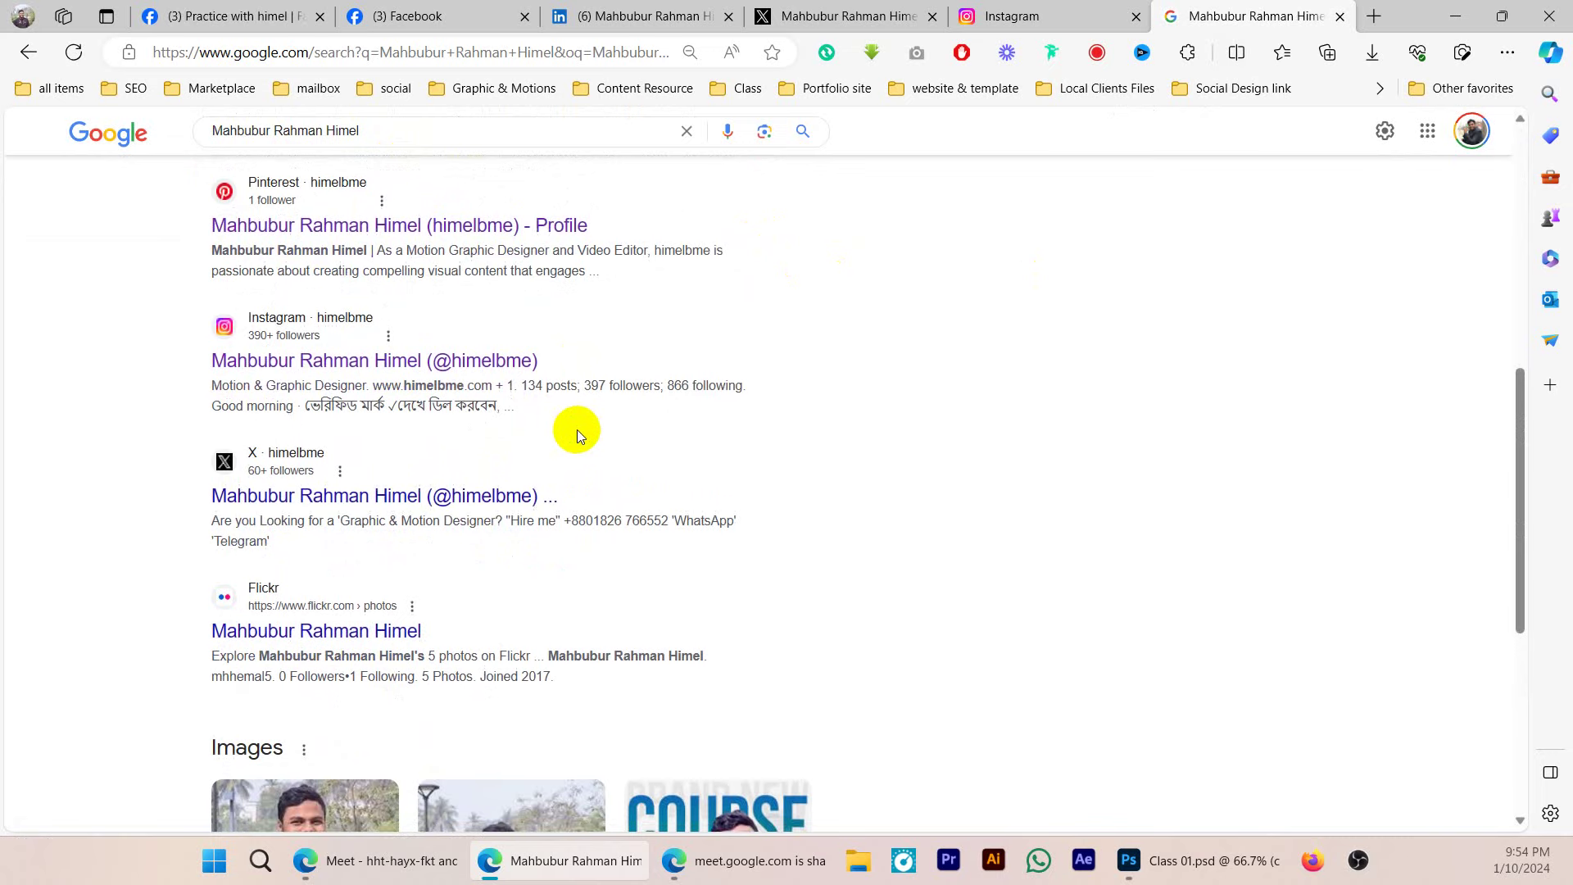
pyautogui.scroll(-10, 581, 426)
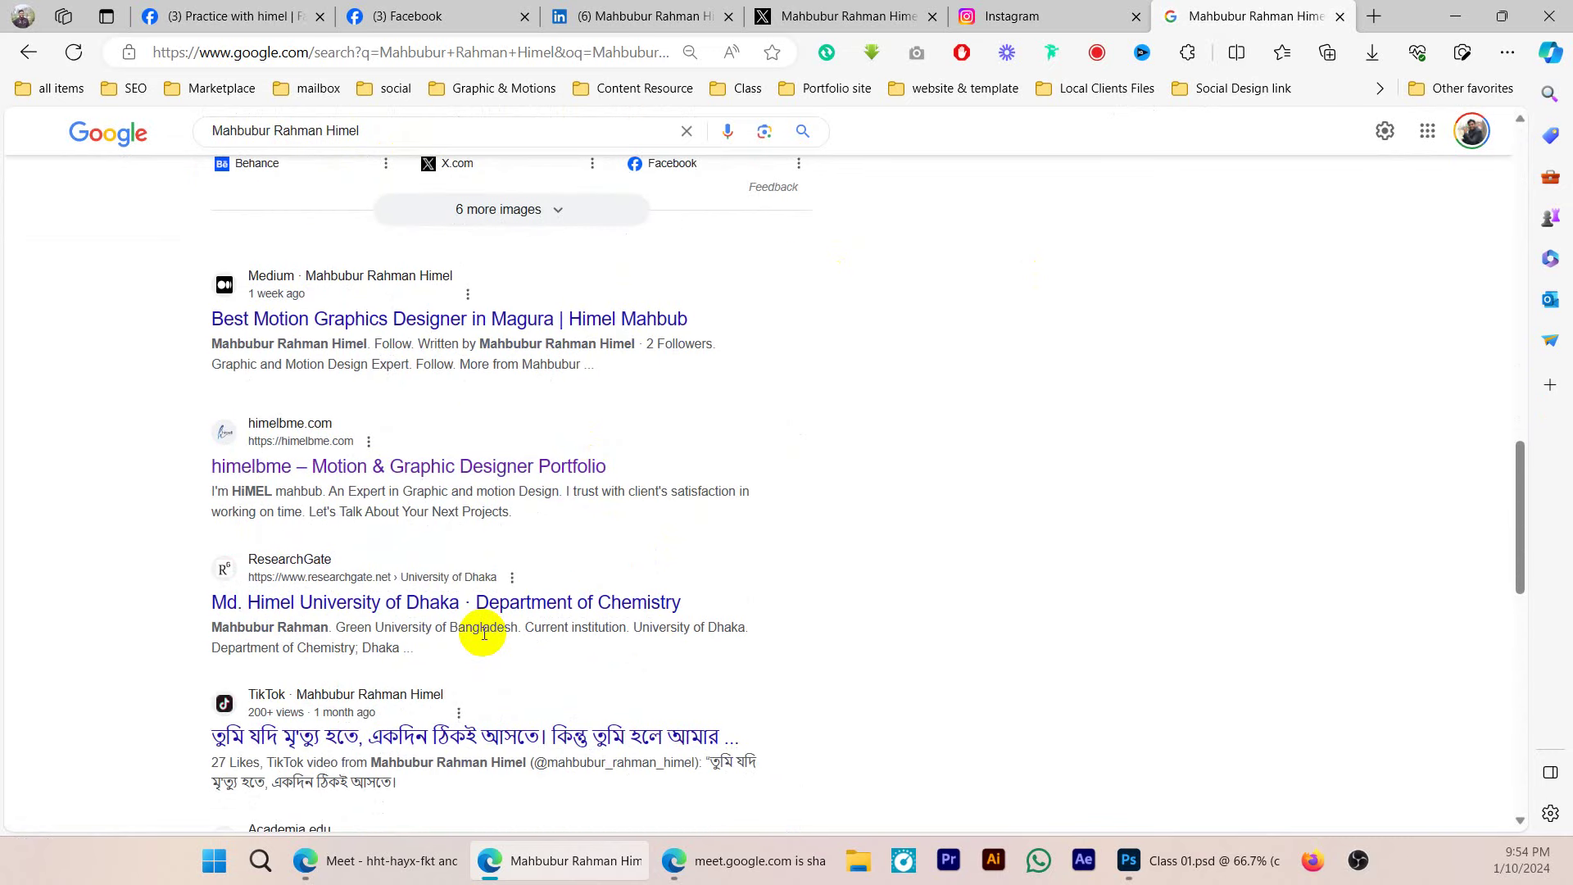
pyautogui.scroll(-8, 492, 637)
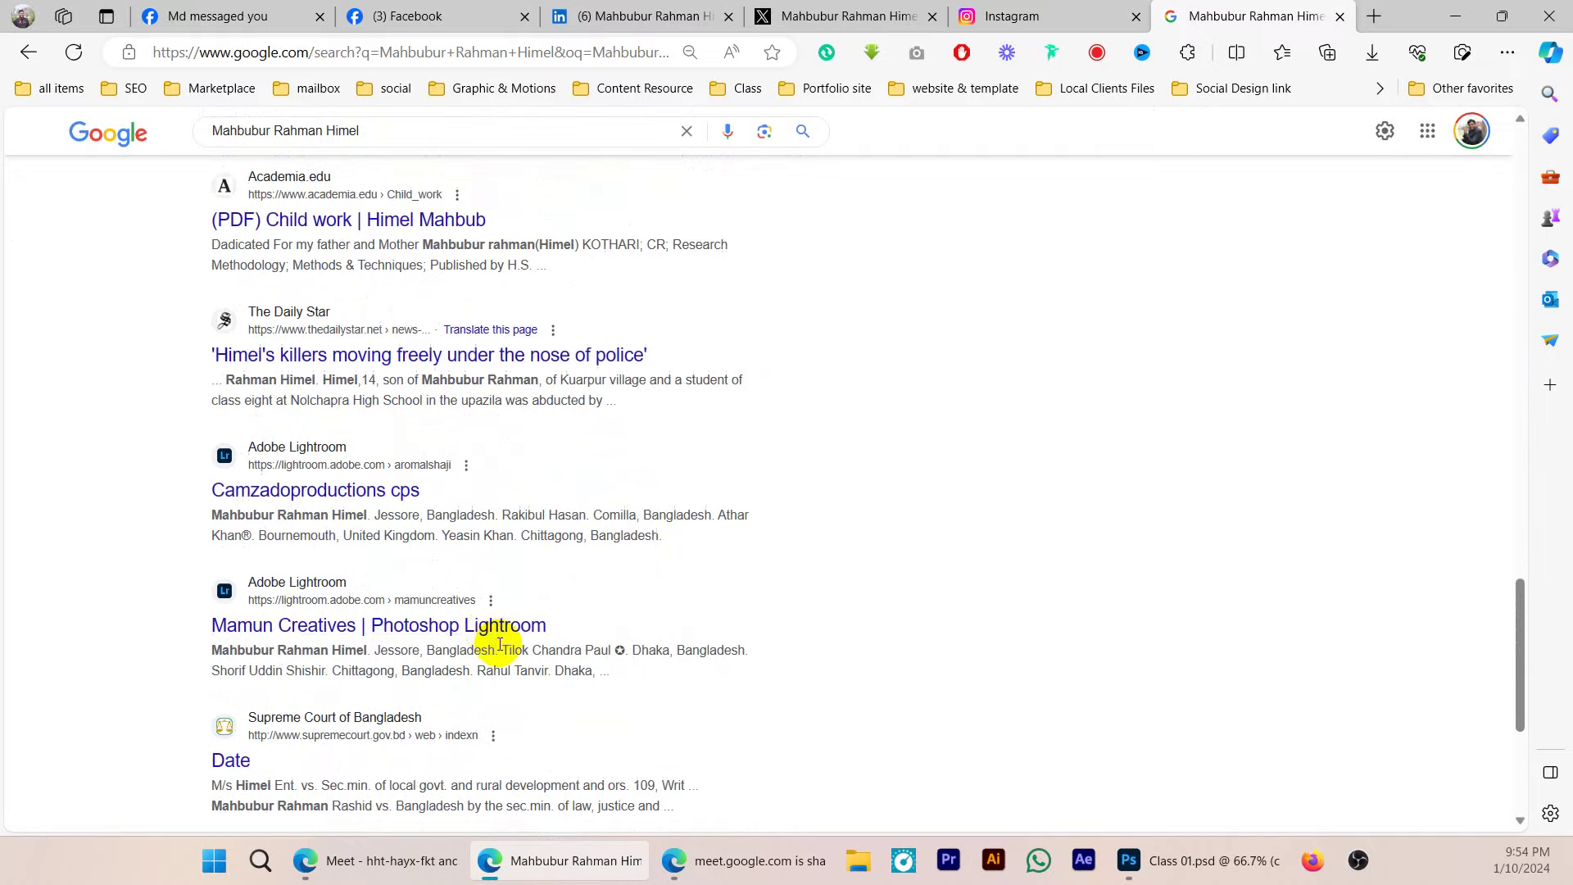
pyautogui.scroll(16, 596, 647)
pyautogui.scroll(6, 598, 643)
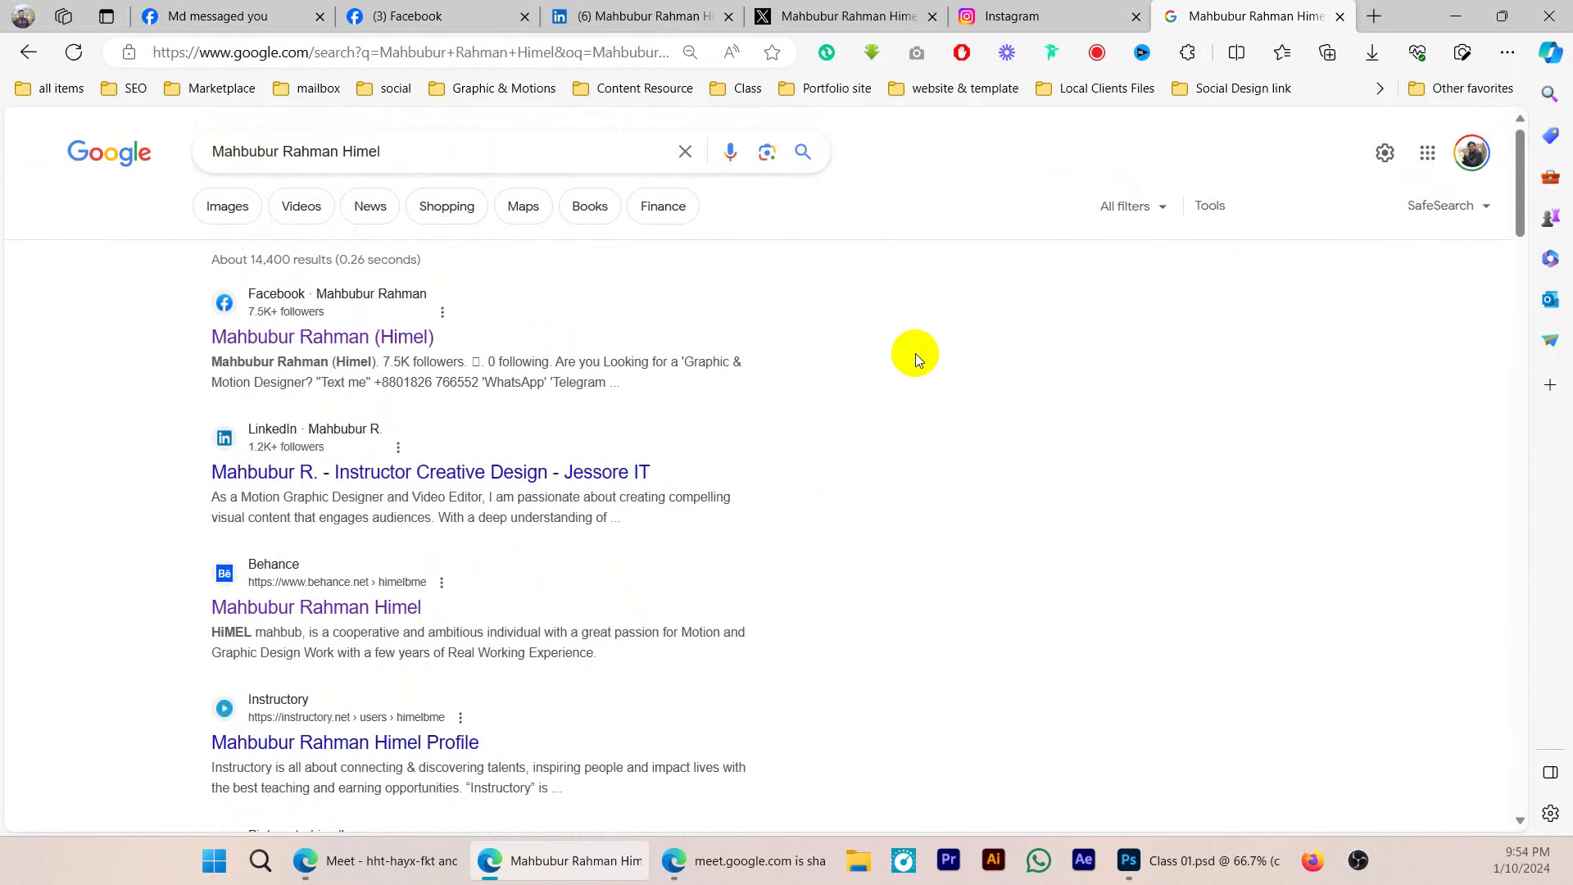
# - Select the profile handle in the LinkedIn URL, then the Facebook URL, then show the X profile
pyautogui.click(649, 17)
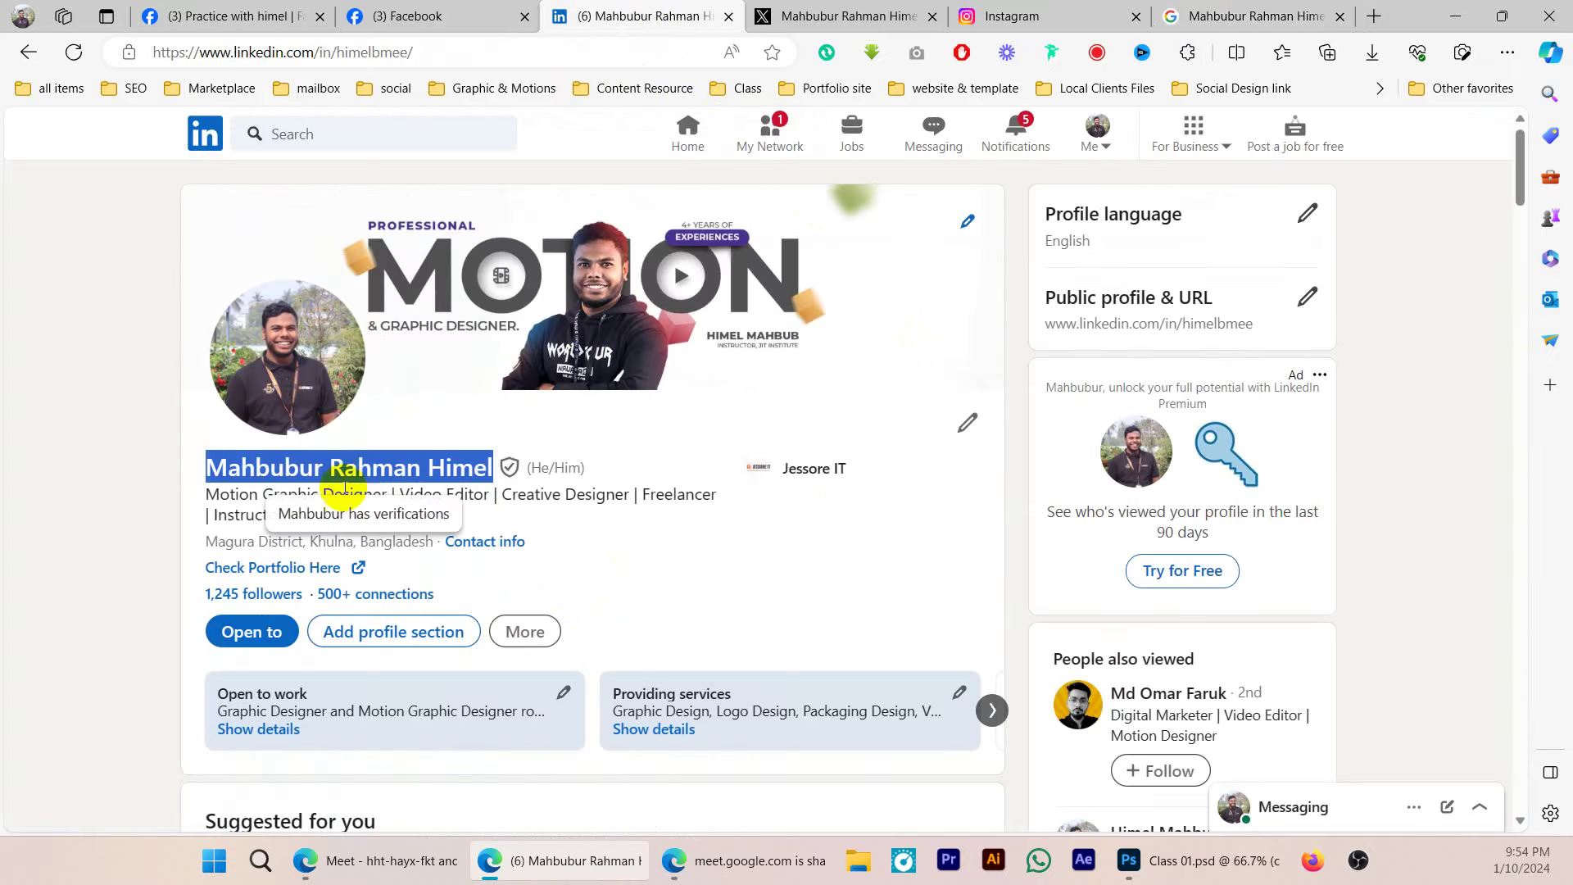
pyautogui.click(183, 465)
pyautogui.doubleClick(371, 53)
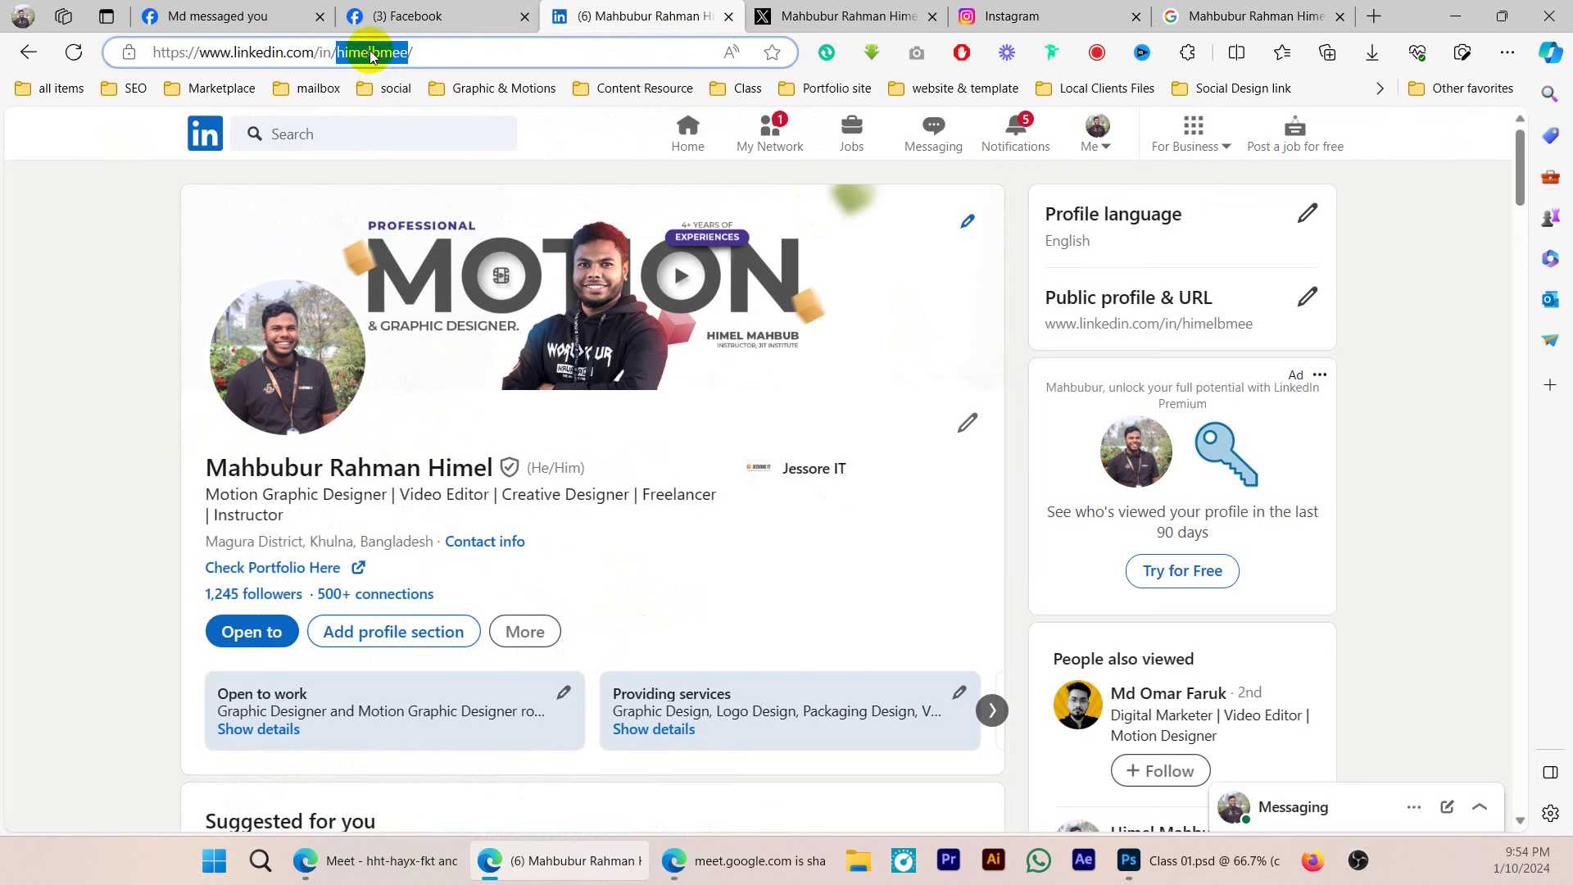
pyautogui.click(431, 15)
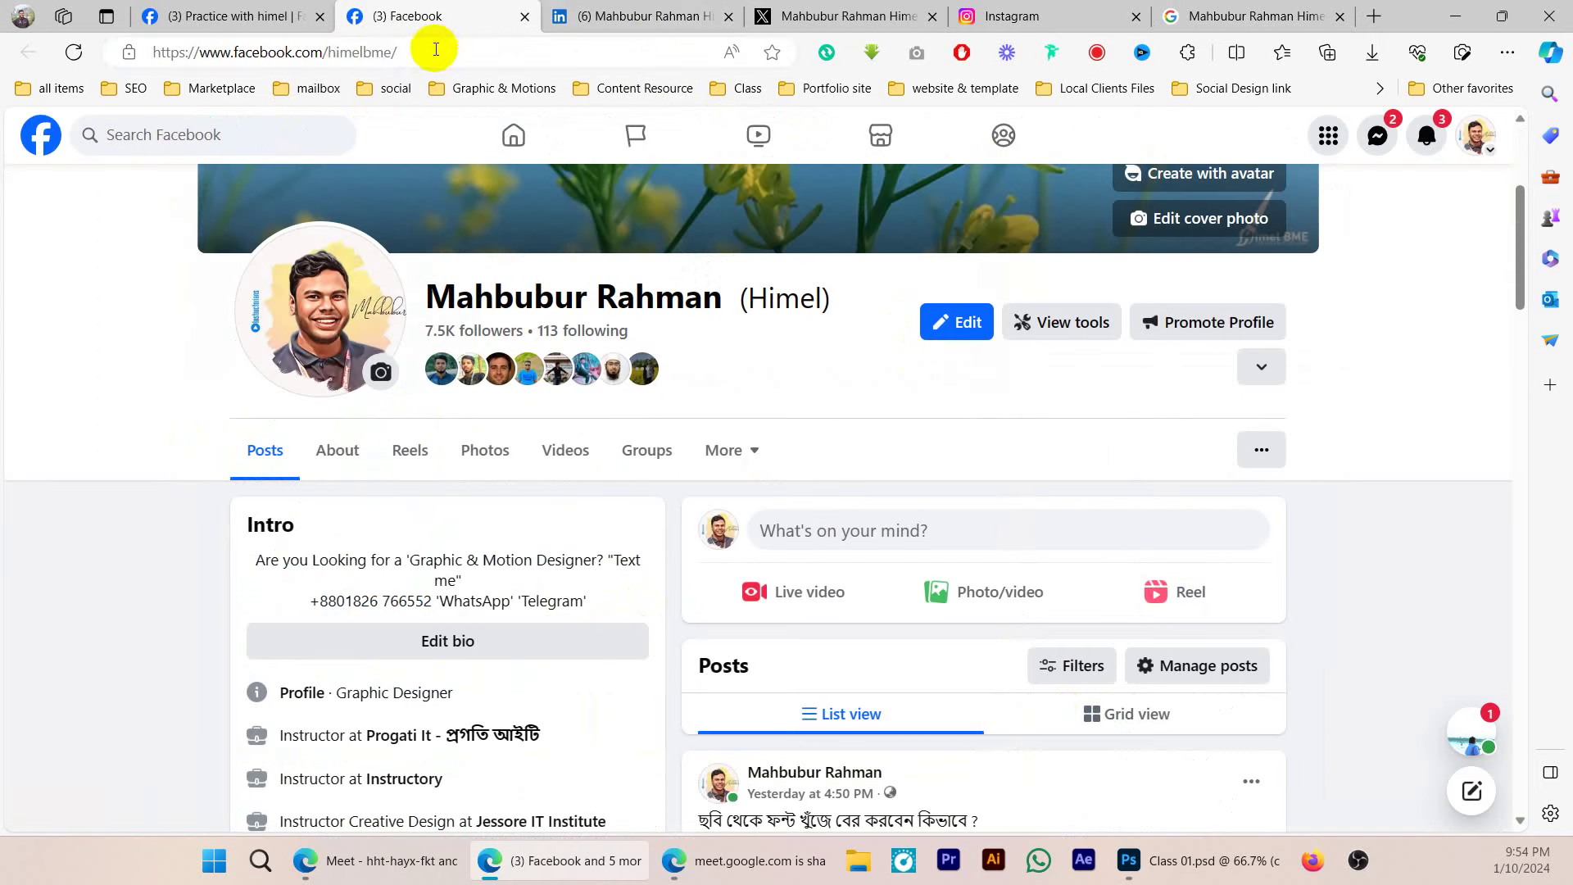
pyautogui.doubleClick(350, 51)
pyautogui.click(848, 14)
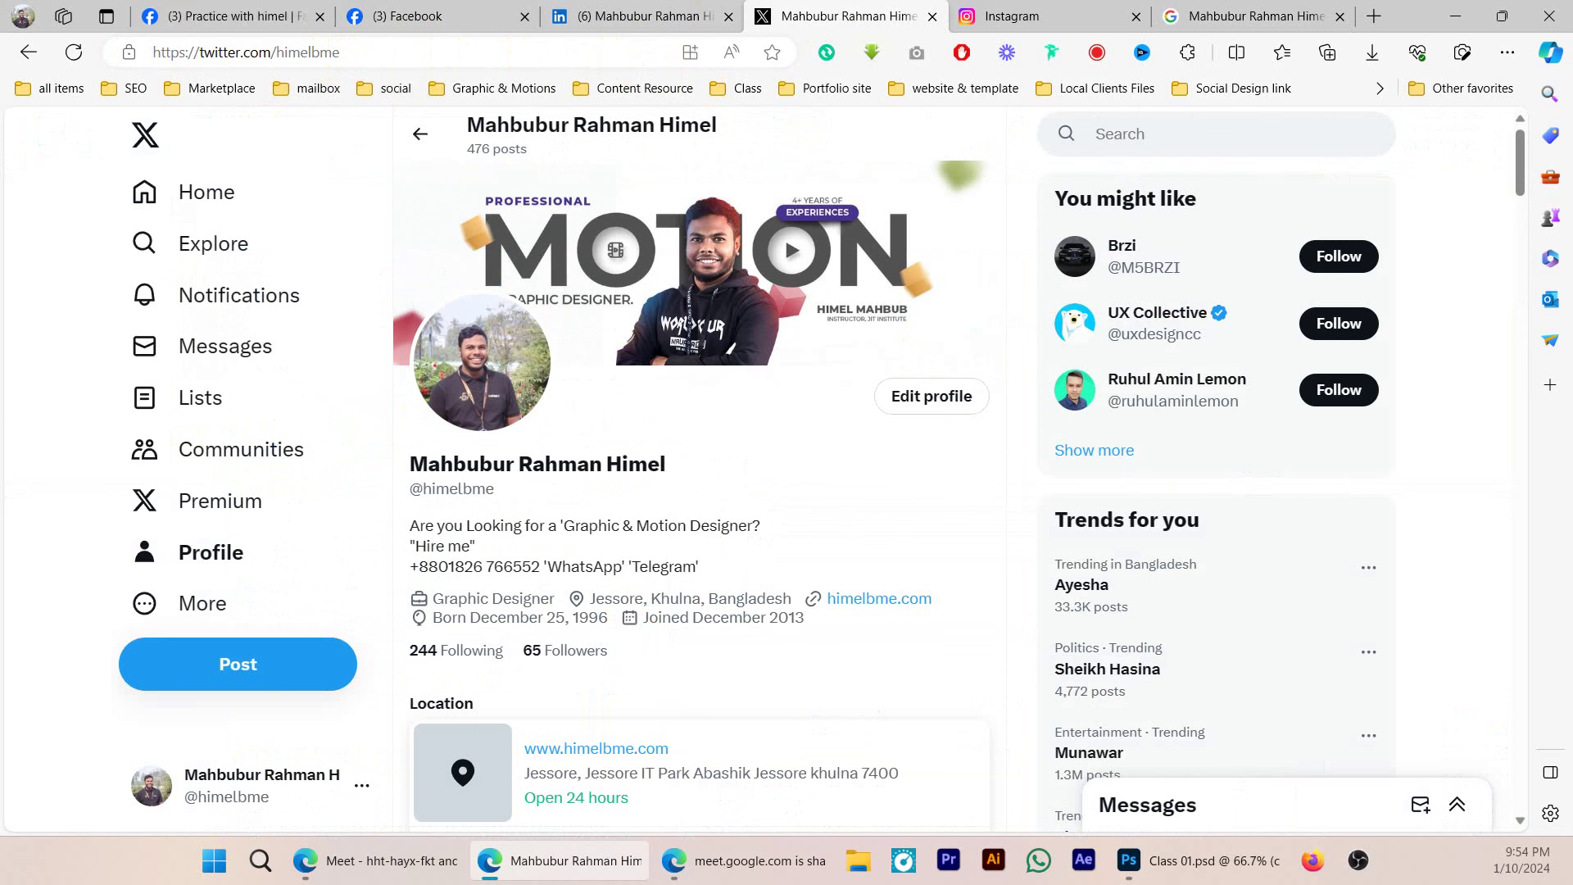
pyautogui.hotkey('alt', 'Tab')
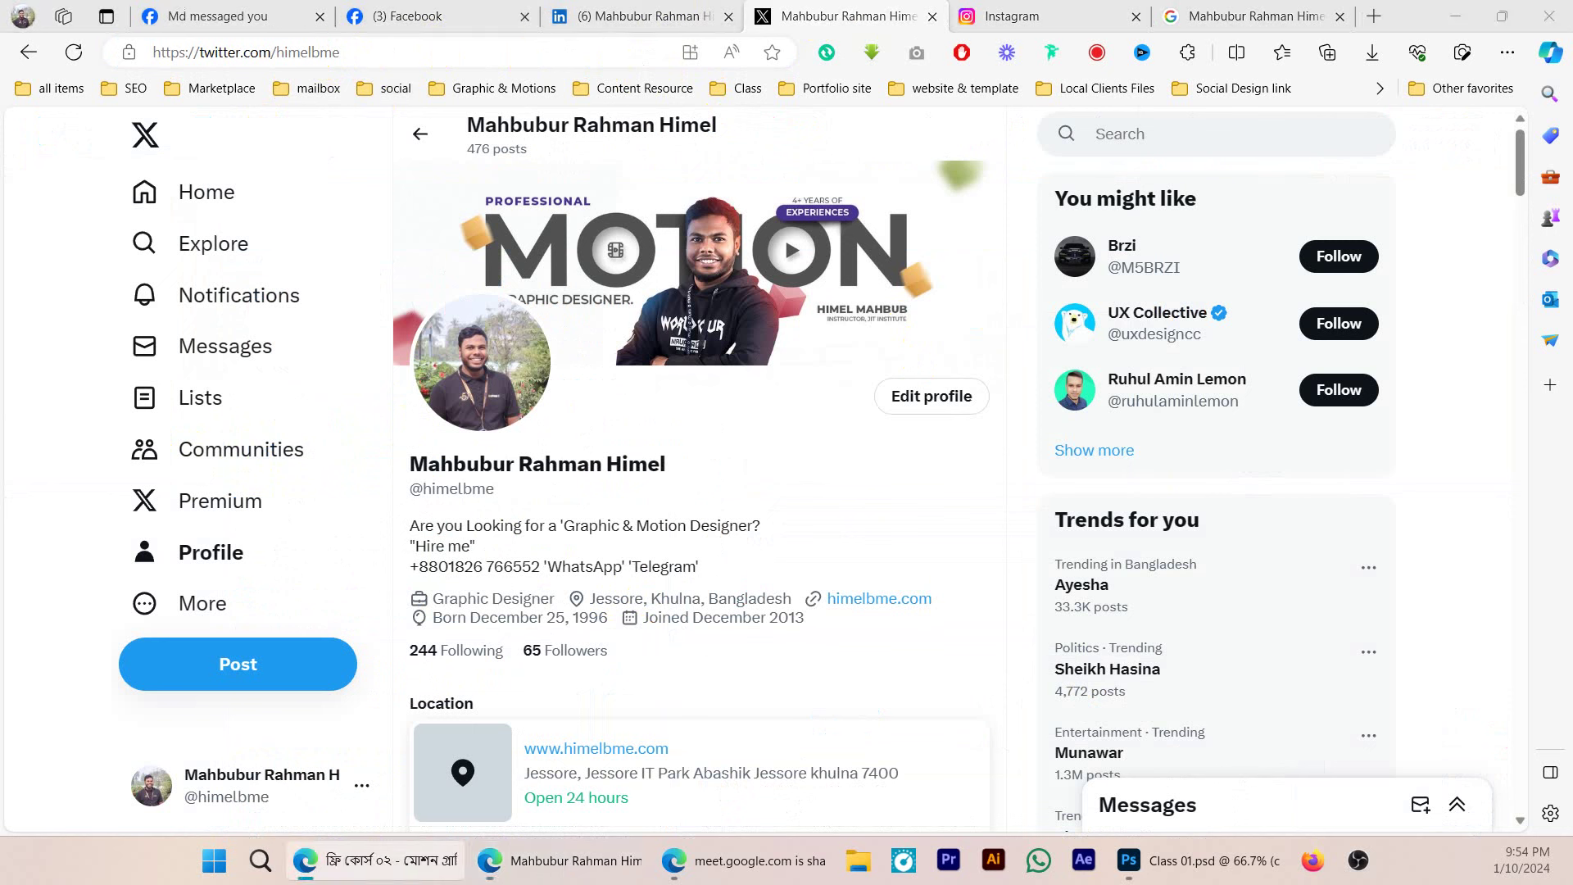
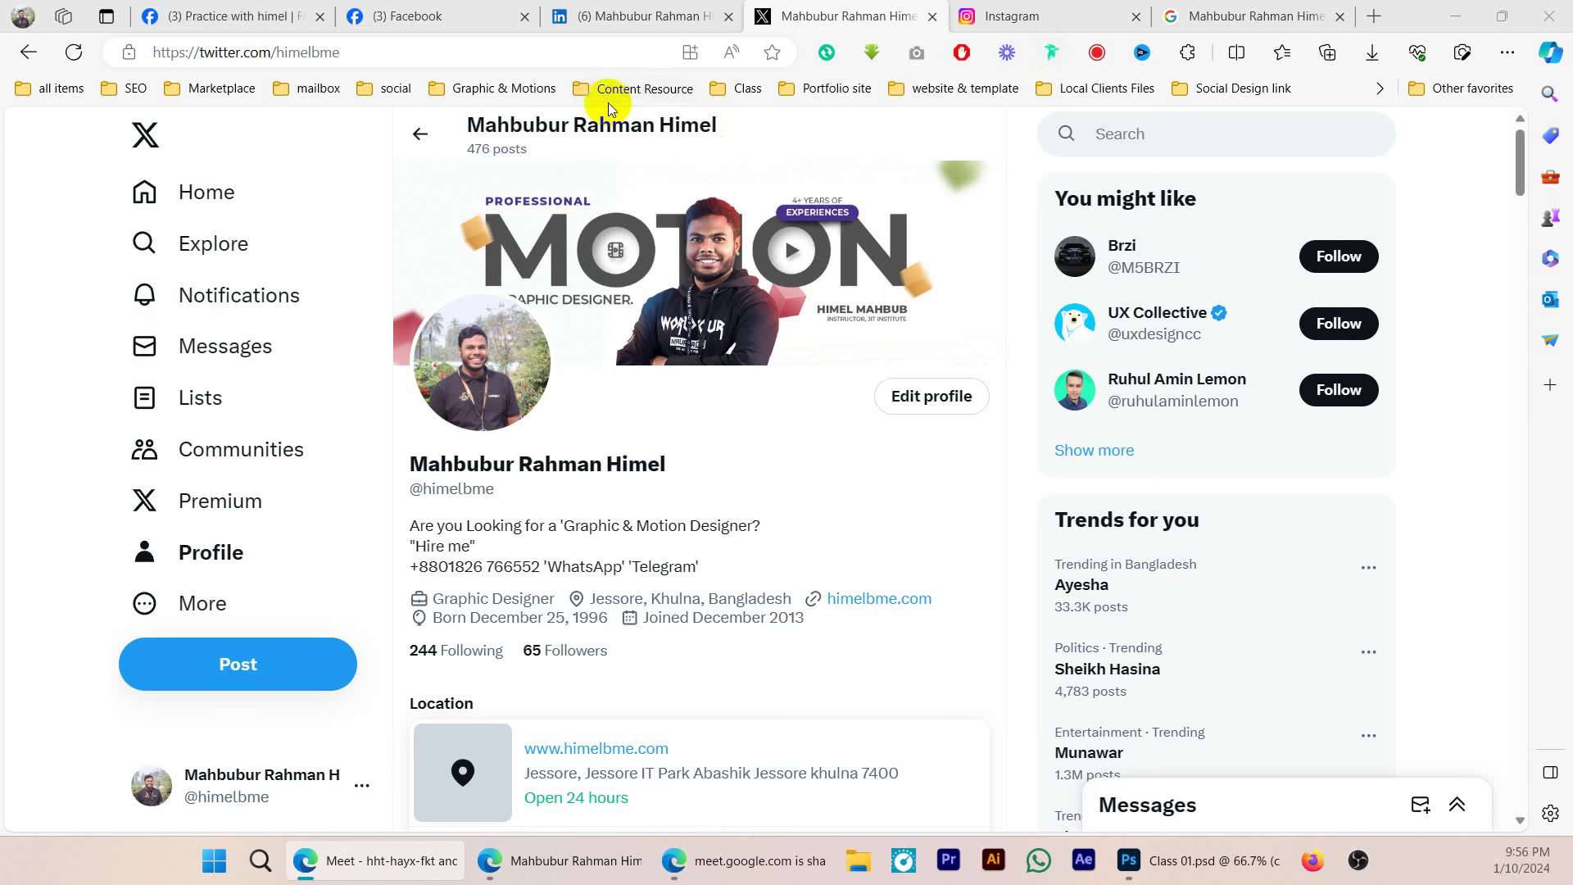
pyautogui.moveTo(514, 463)
pyautogui.mouseDown()
pyautogui.moveTo(479, 460)
pyautogui.moveTo(509, 456)
pyautogui.mouseUp()
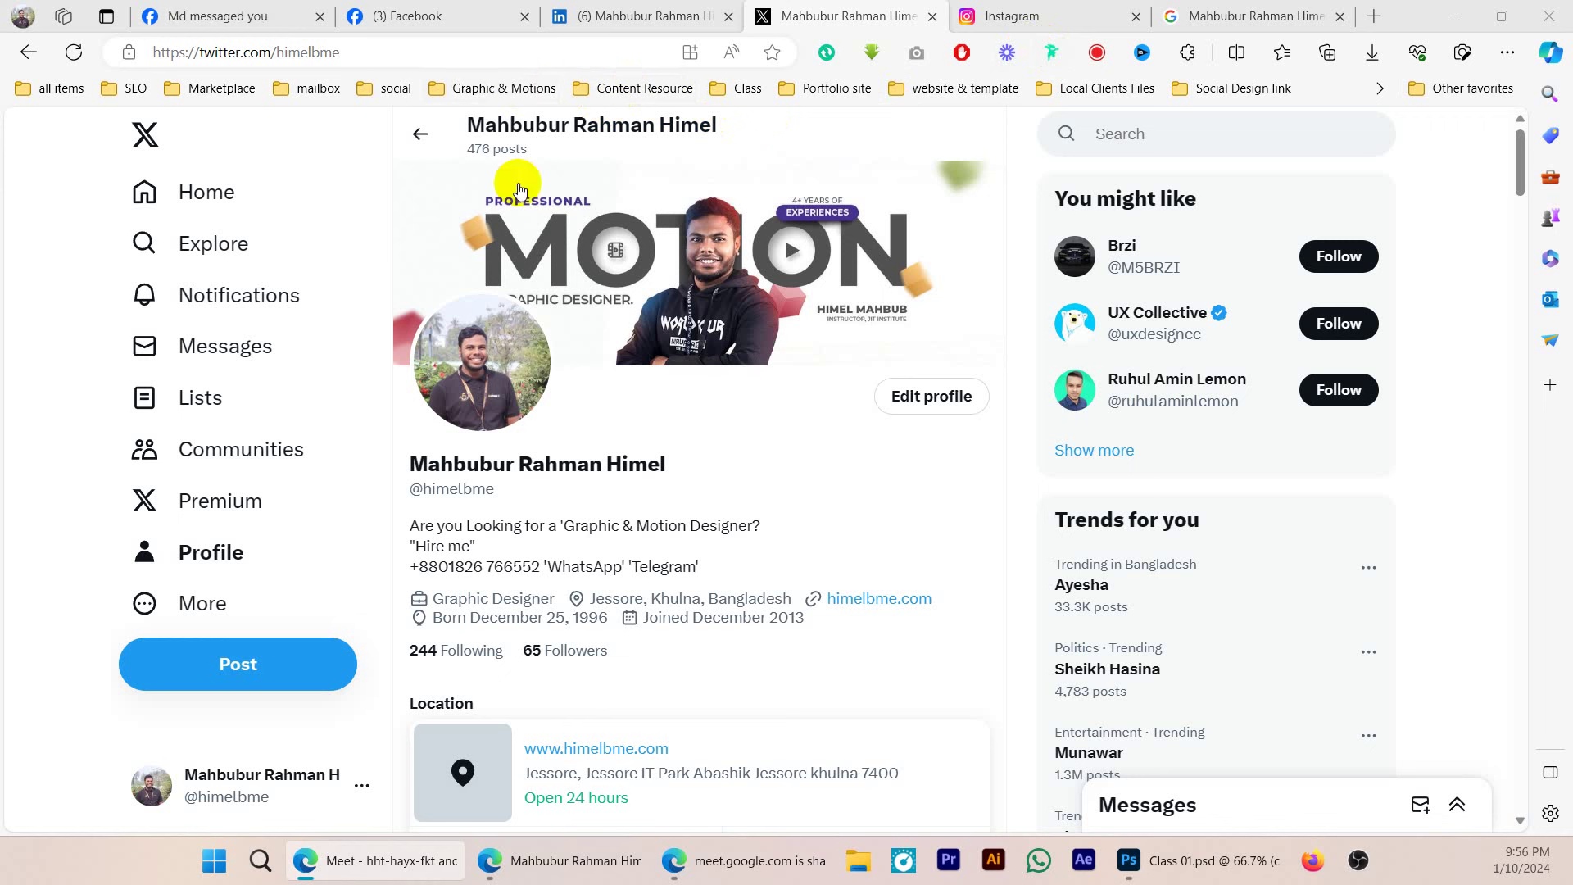
pyautogui.doubleClick(322, 53)
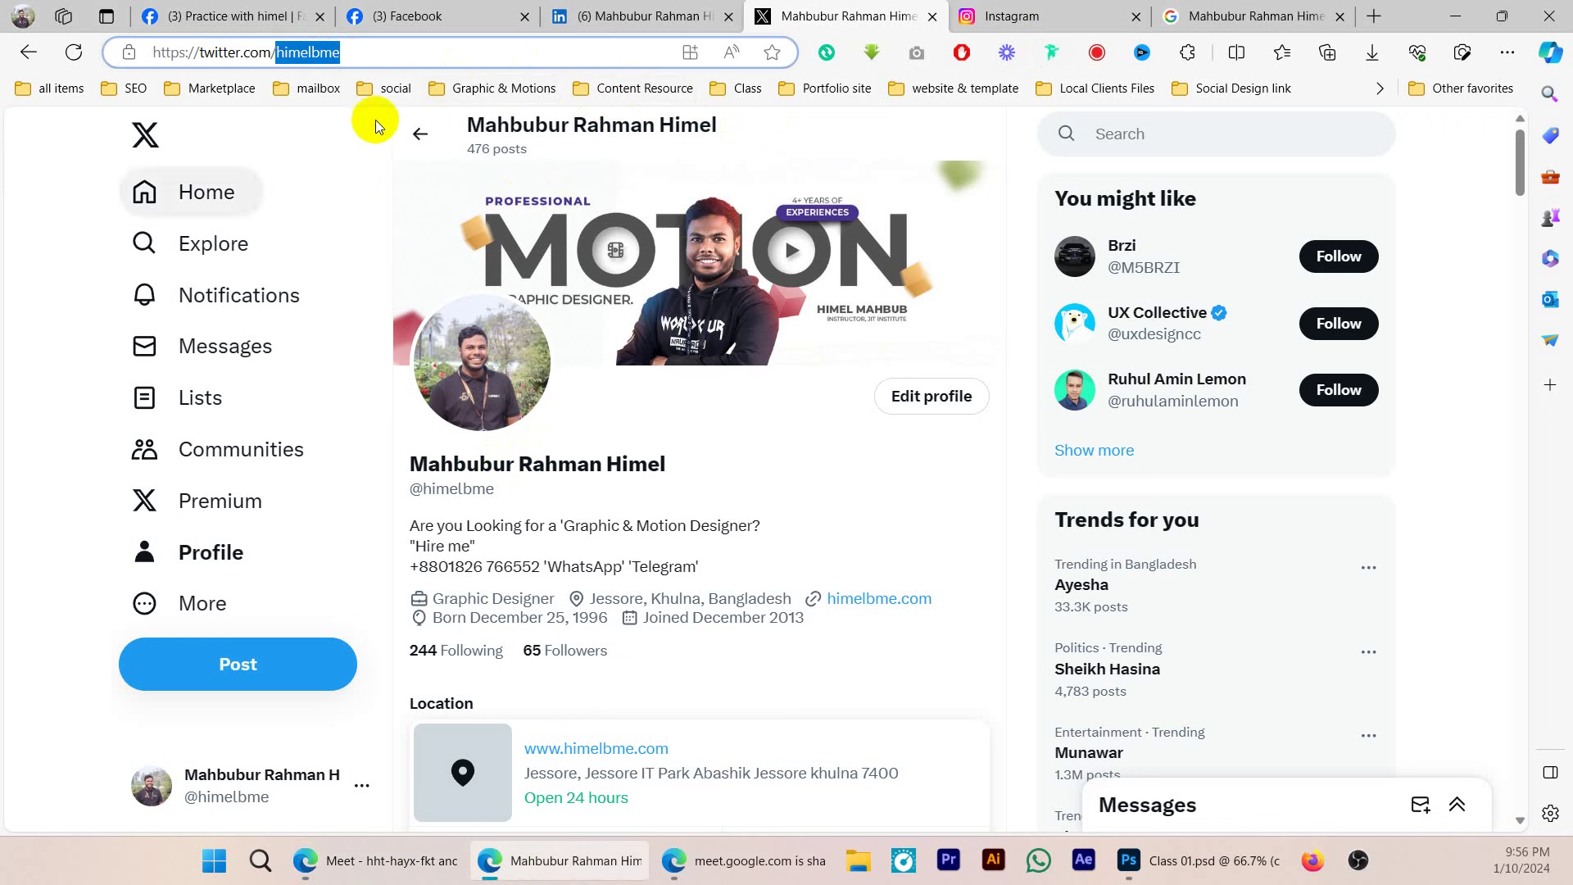
pyautogui.click(355, 131)
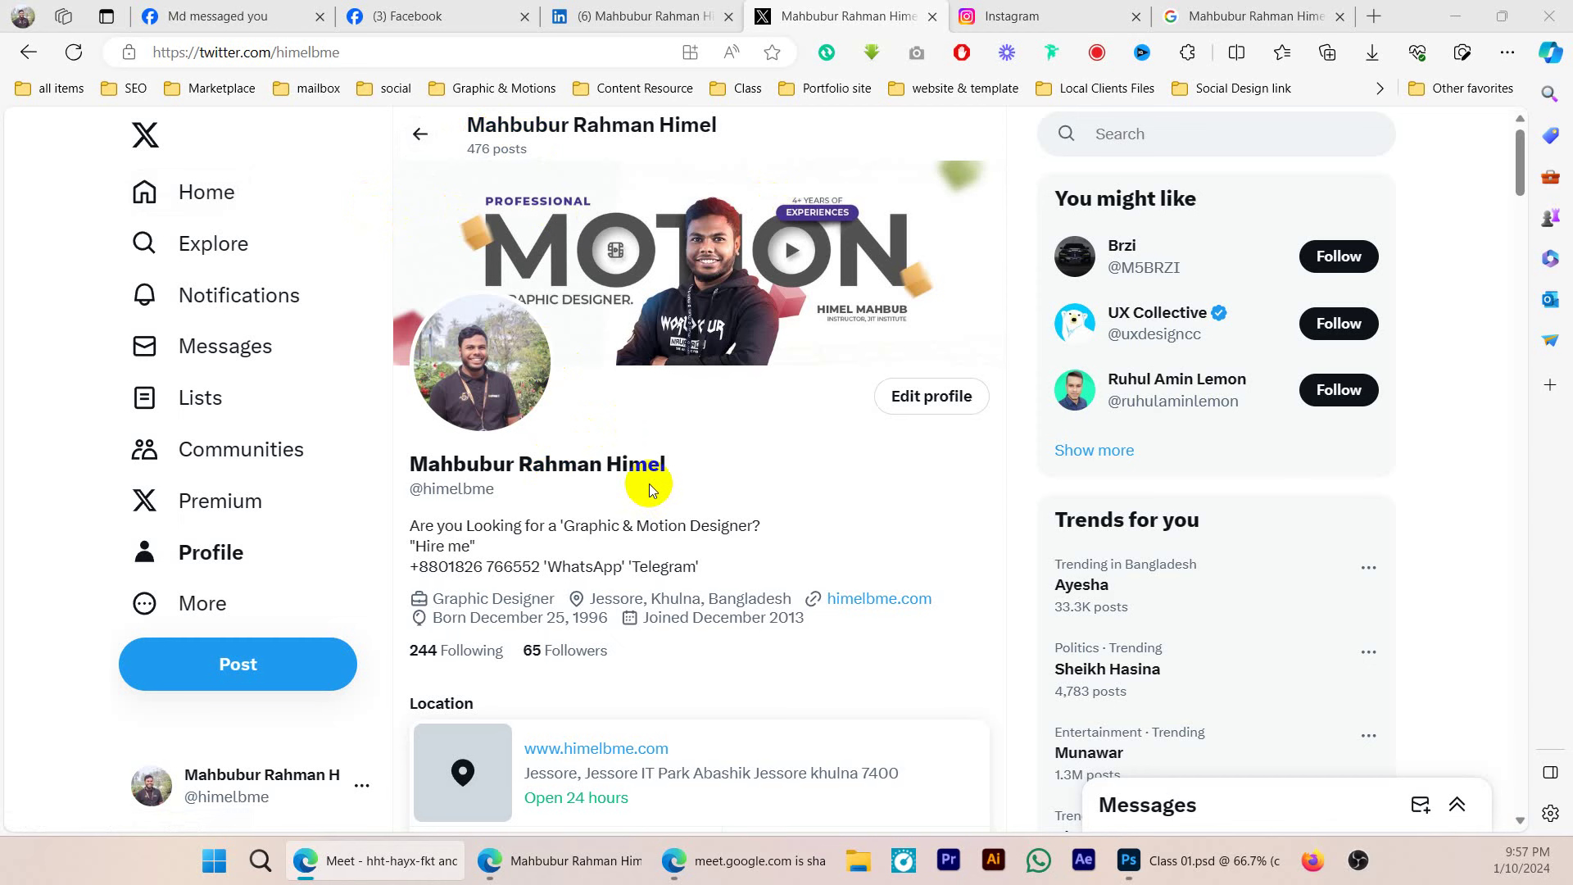
pyautogui.click(439, 16)
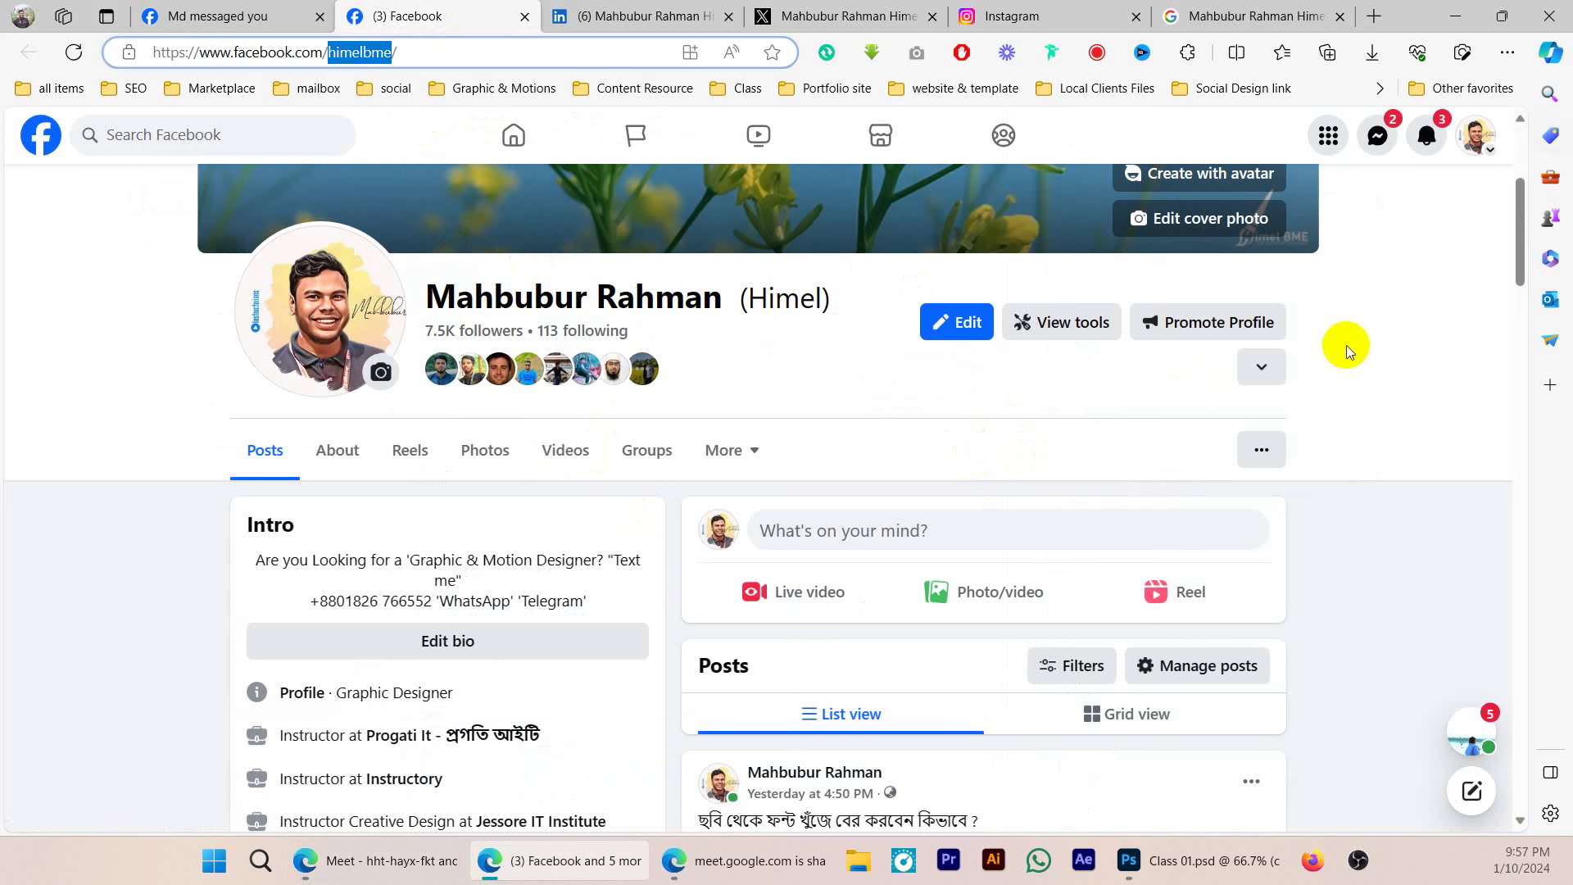
pyautogui.click(1476, 135)
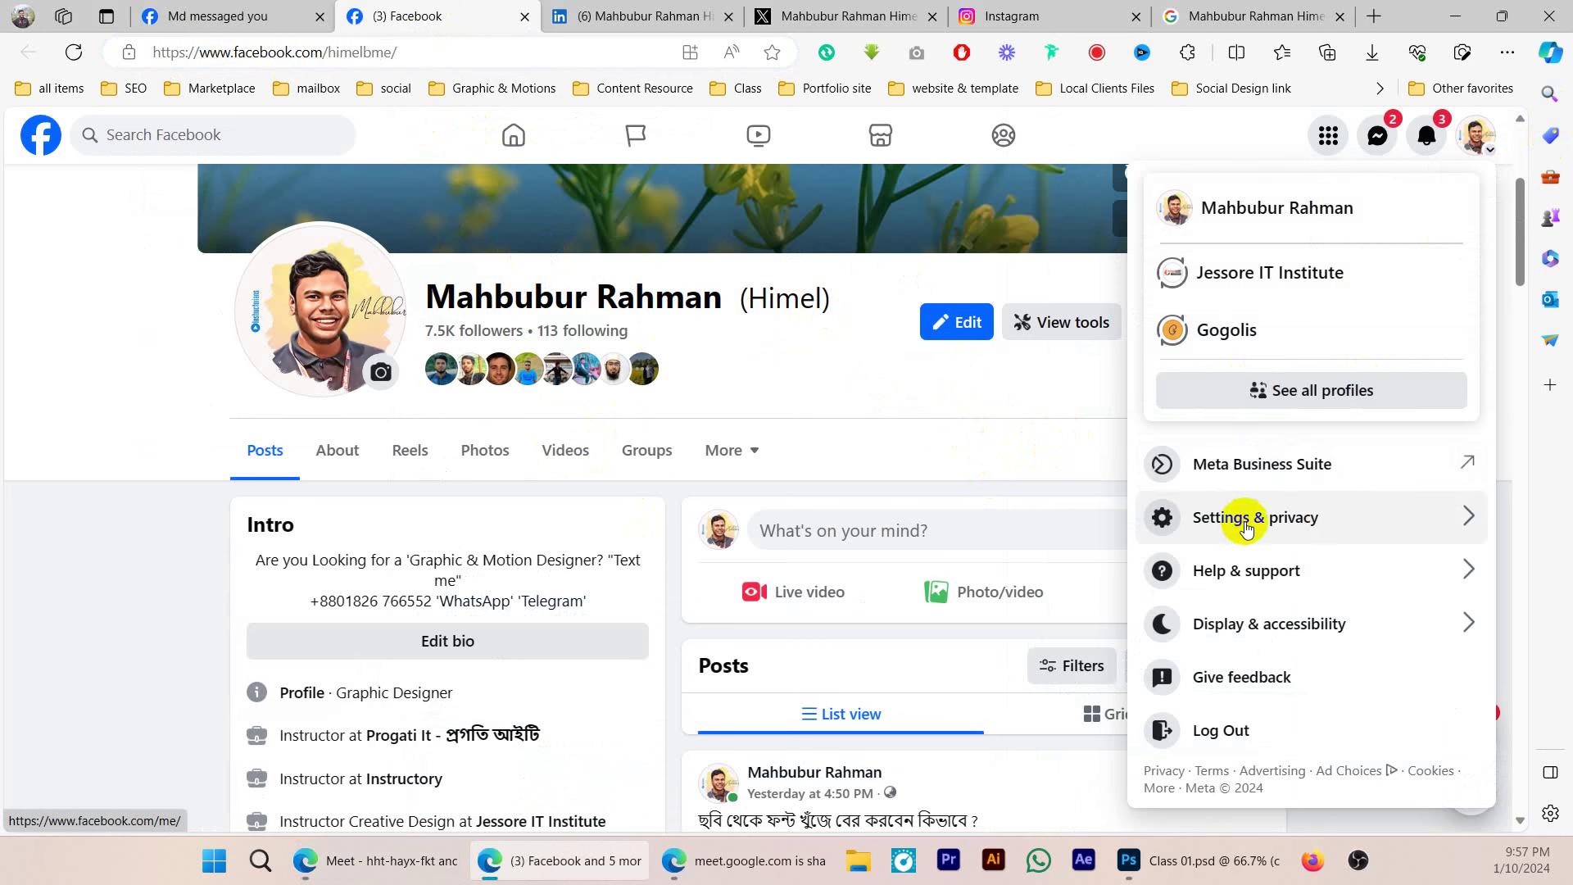
pyautogui.click(1207, 525)
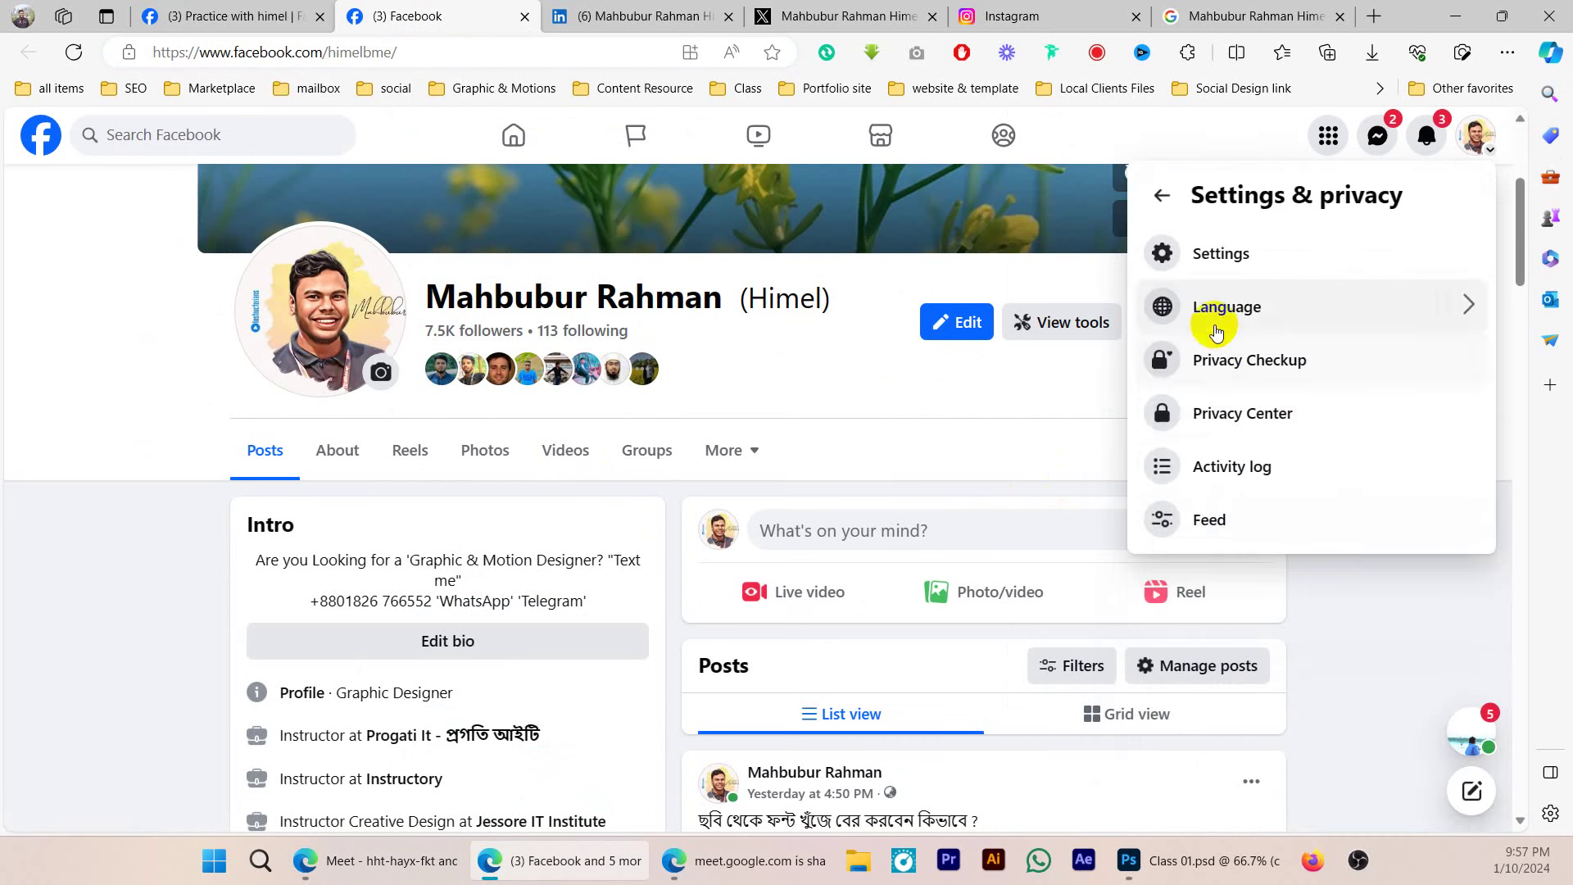
pyautogui.click(1249, 298)
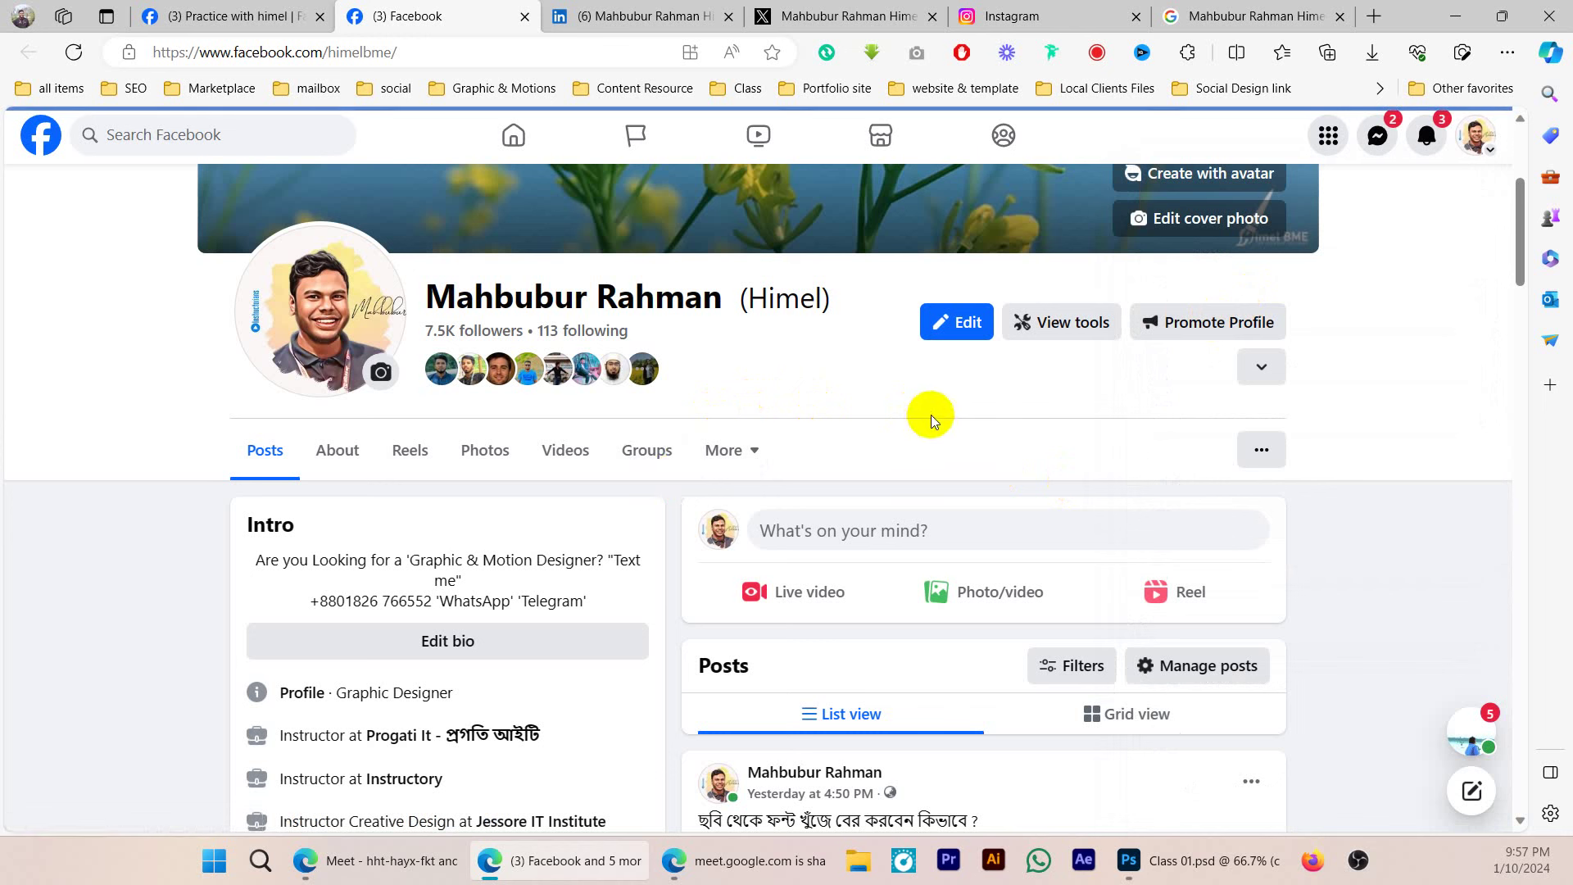
pyautogui.click(1488, 714)
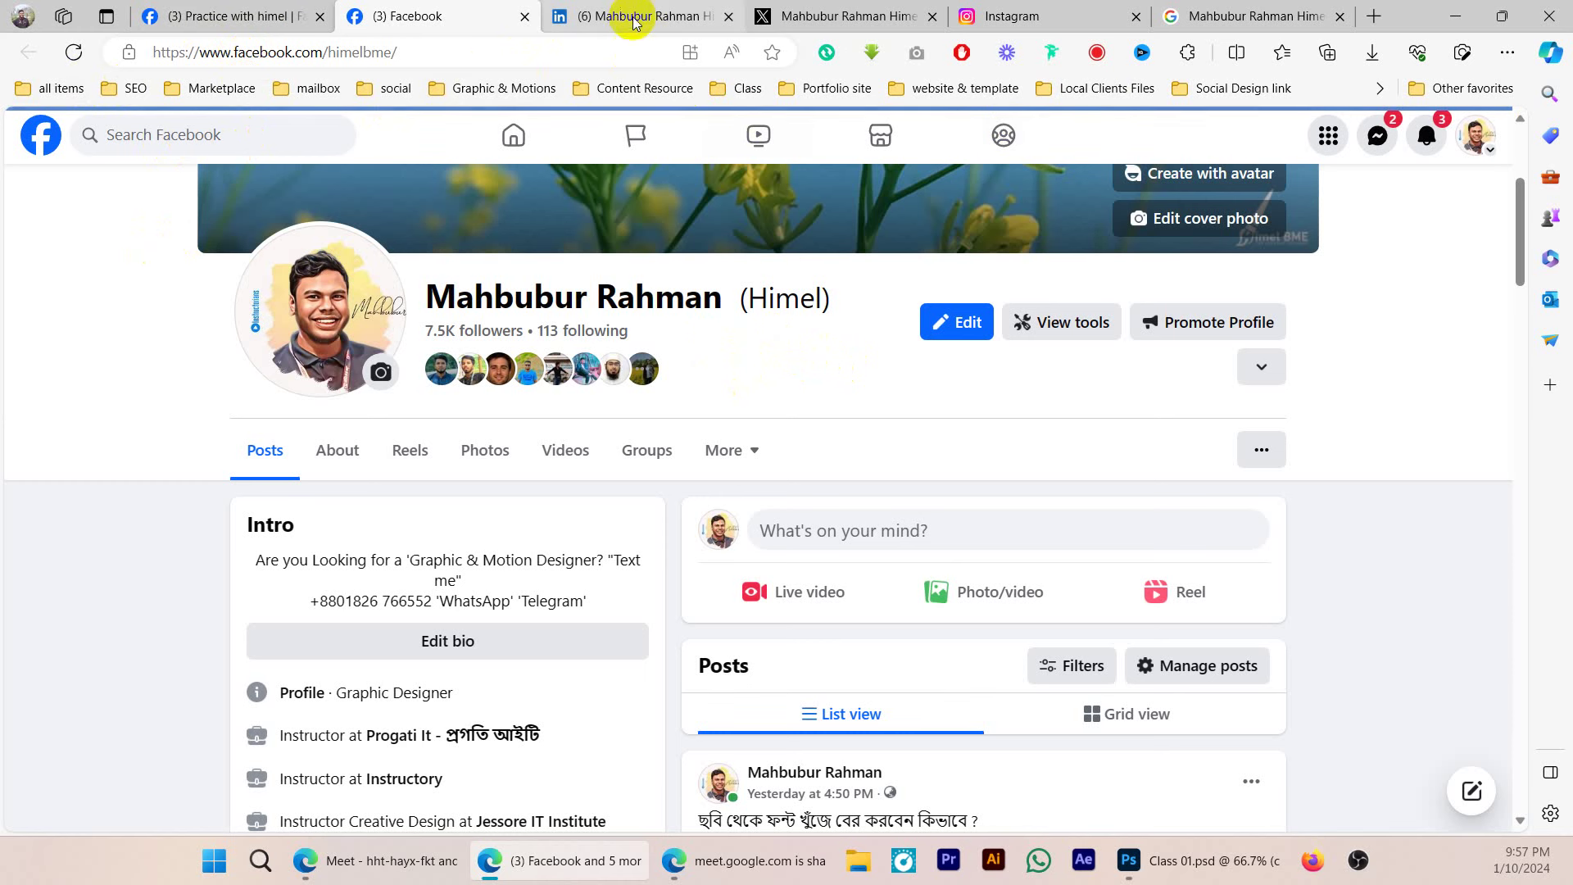
pyautogui.click(1479, 141)
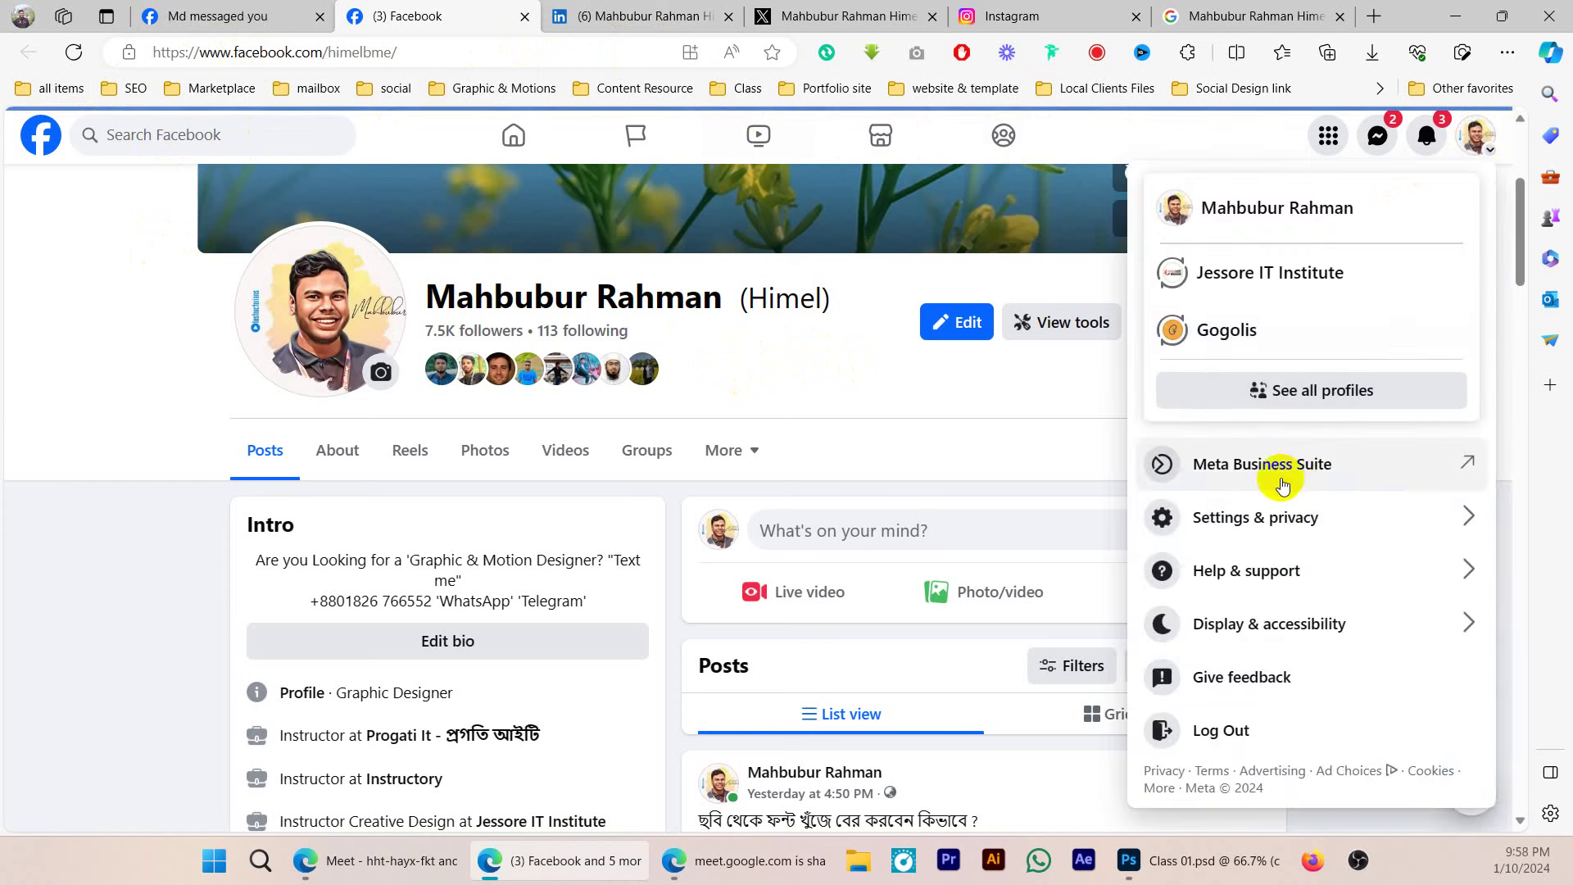
pyautogui.click(1276, 516)
pyautogui.click(1221, 256)
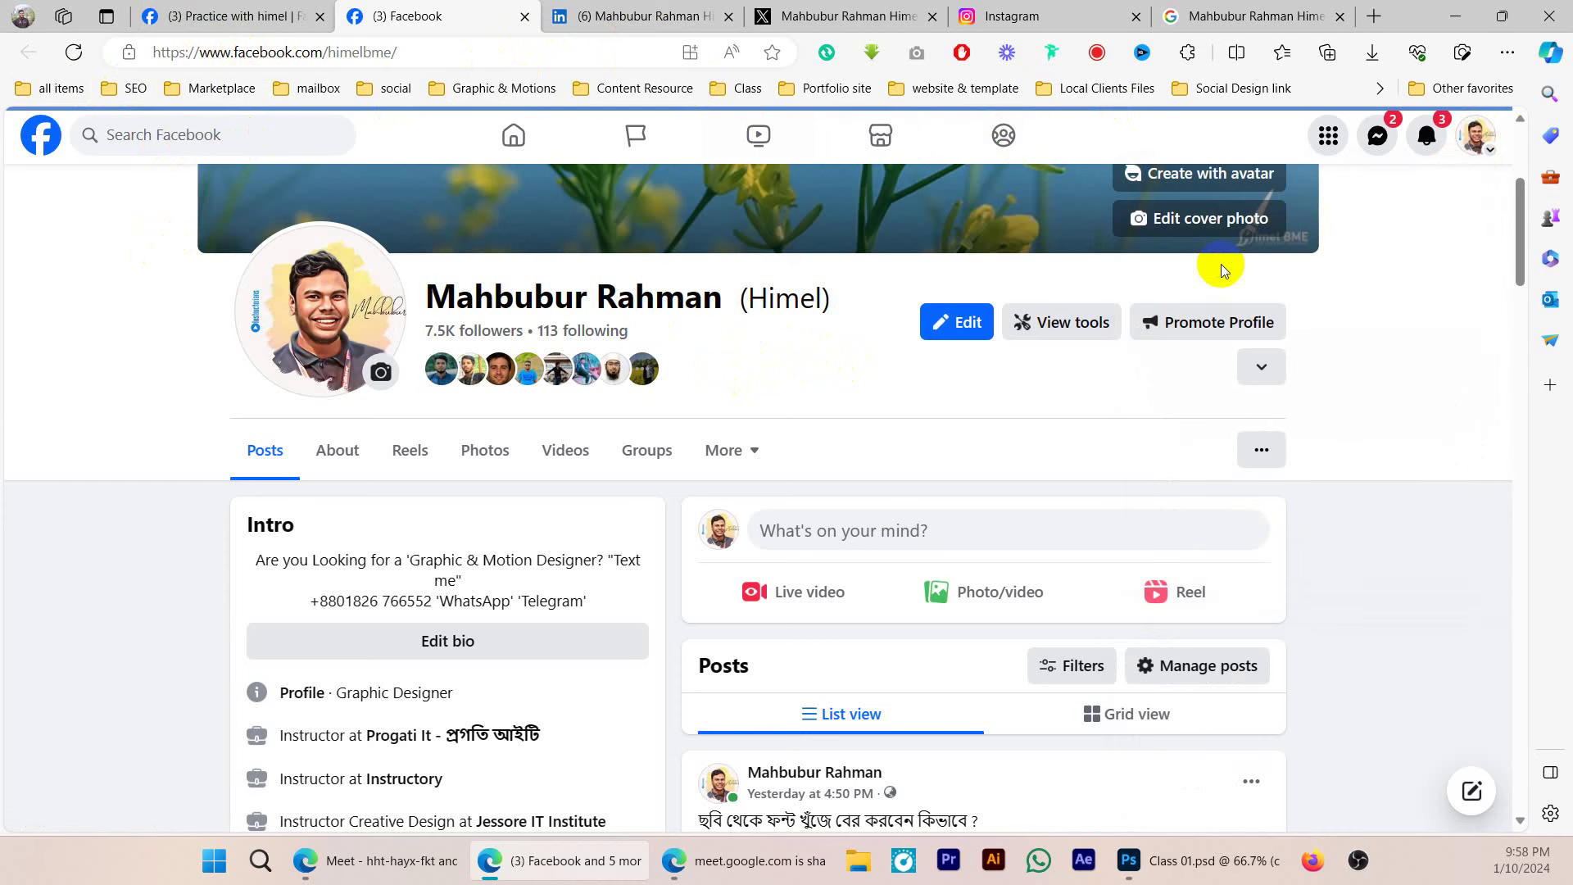
# - Close the practice tab and open the Facebook bookmark from the social folder in a new tab
pyautogui.middleClick(238, 17)
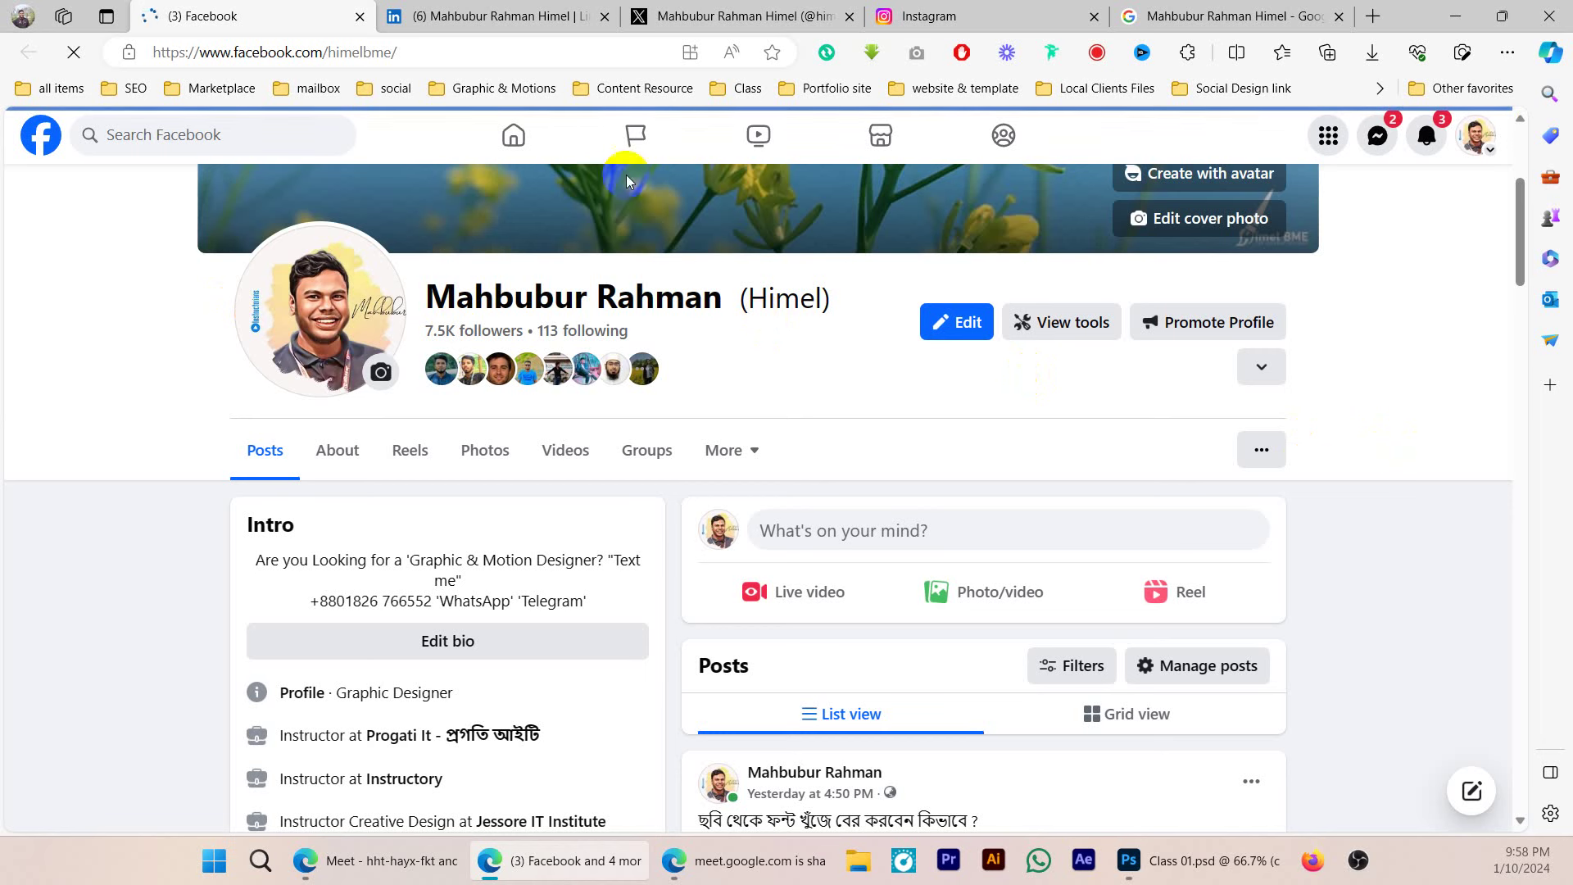
pyautogui.click(386, 89)
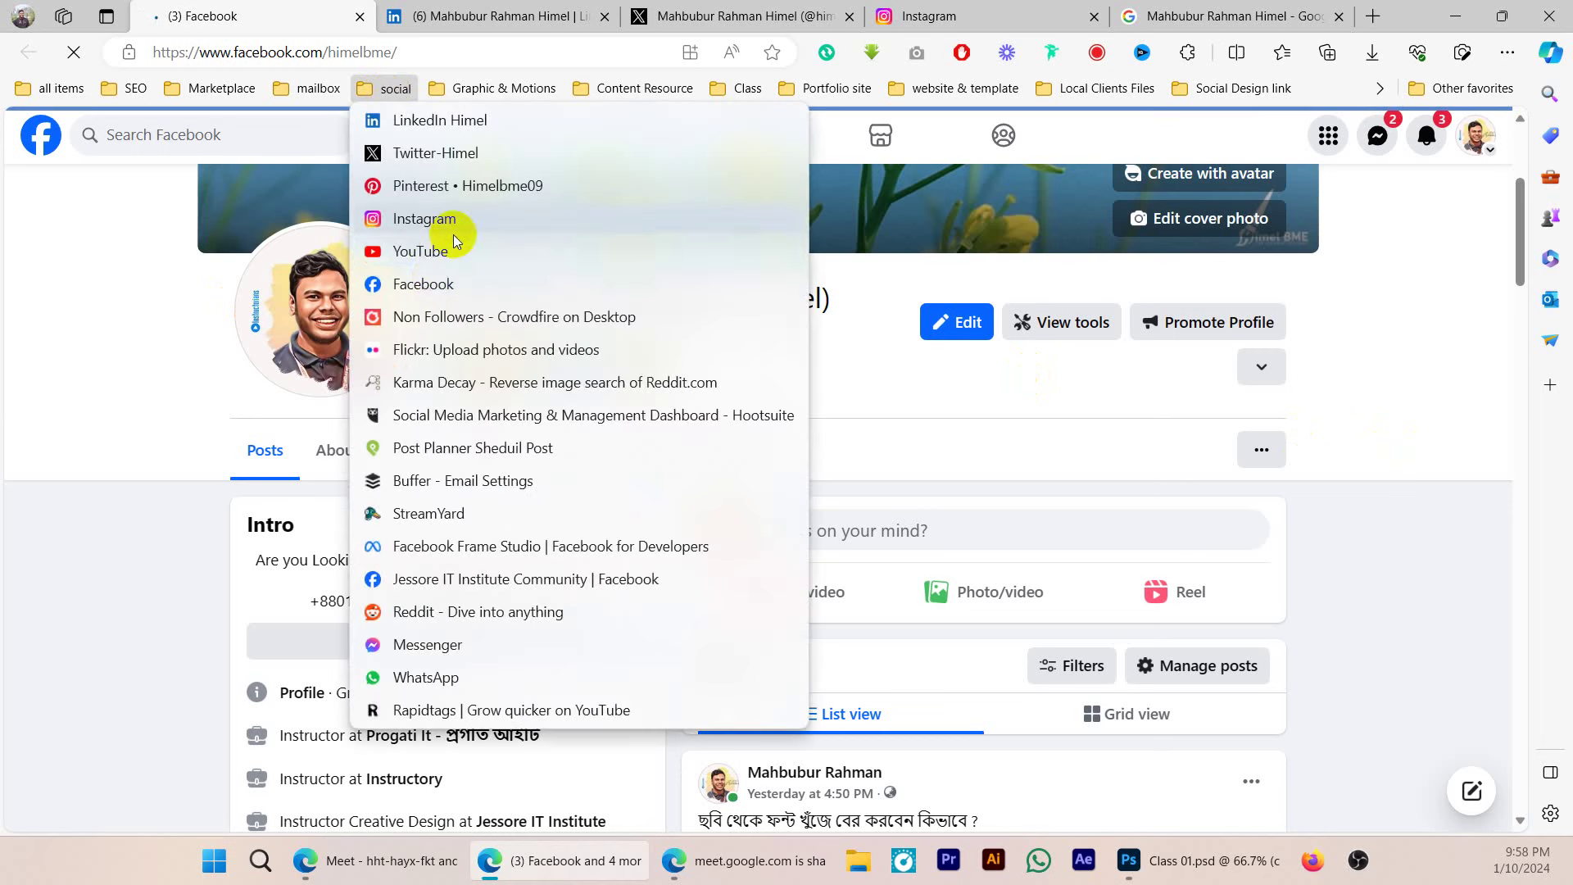
pyautogui.middleClick(414, 281)
# - Close the Facebook tab, check LinkedIn's Me menu, and open the Public profile & URL settings
pyautogui.click(318, 15)
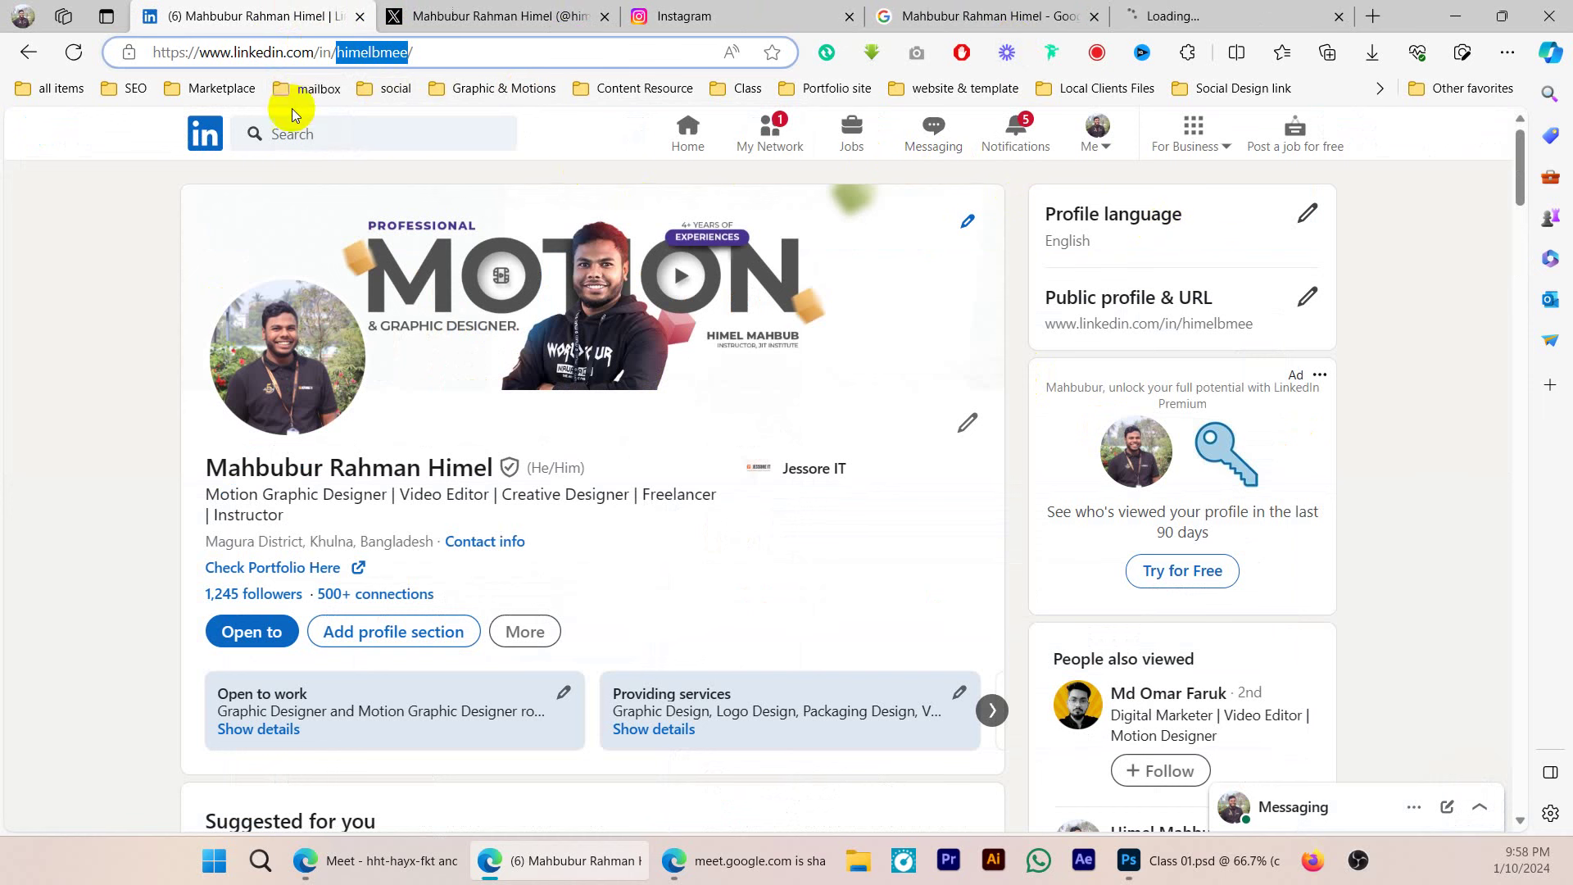
pyautogui.click(1112, 172)
pyautogui.click(1098, 130)
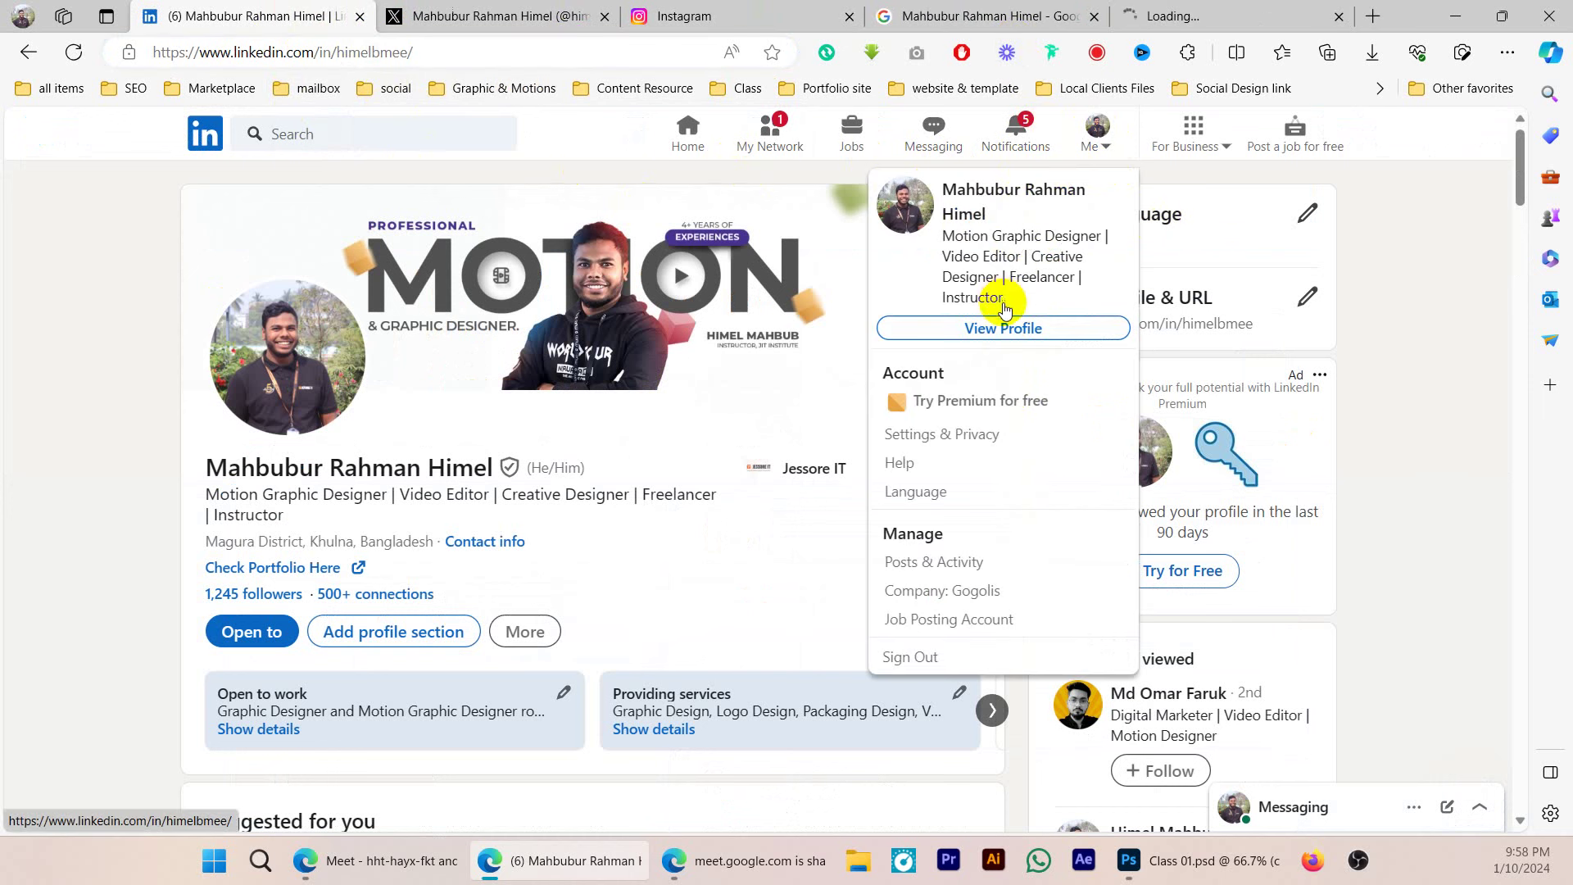
pyautogui.click(1442, 291)
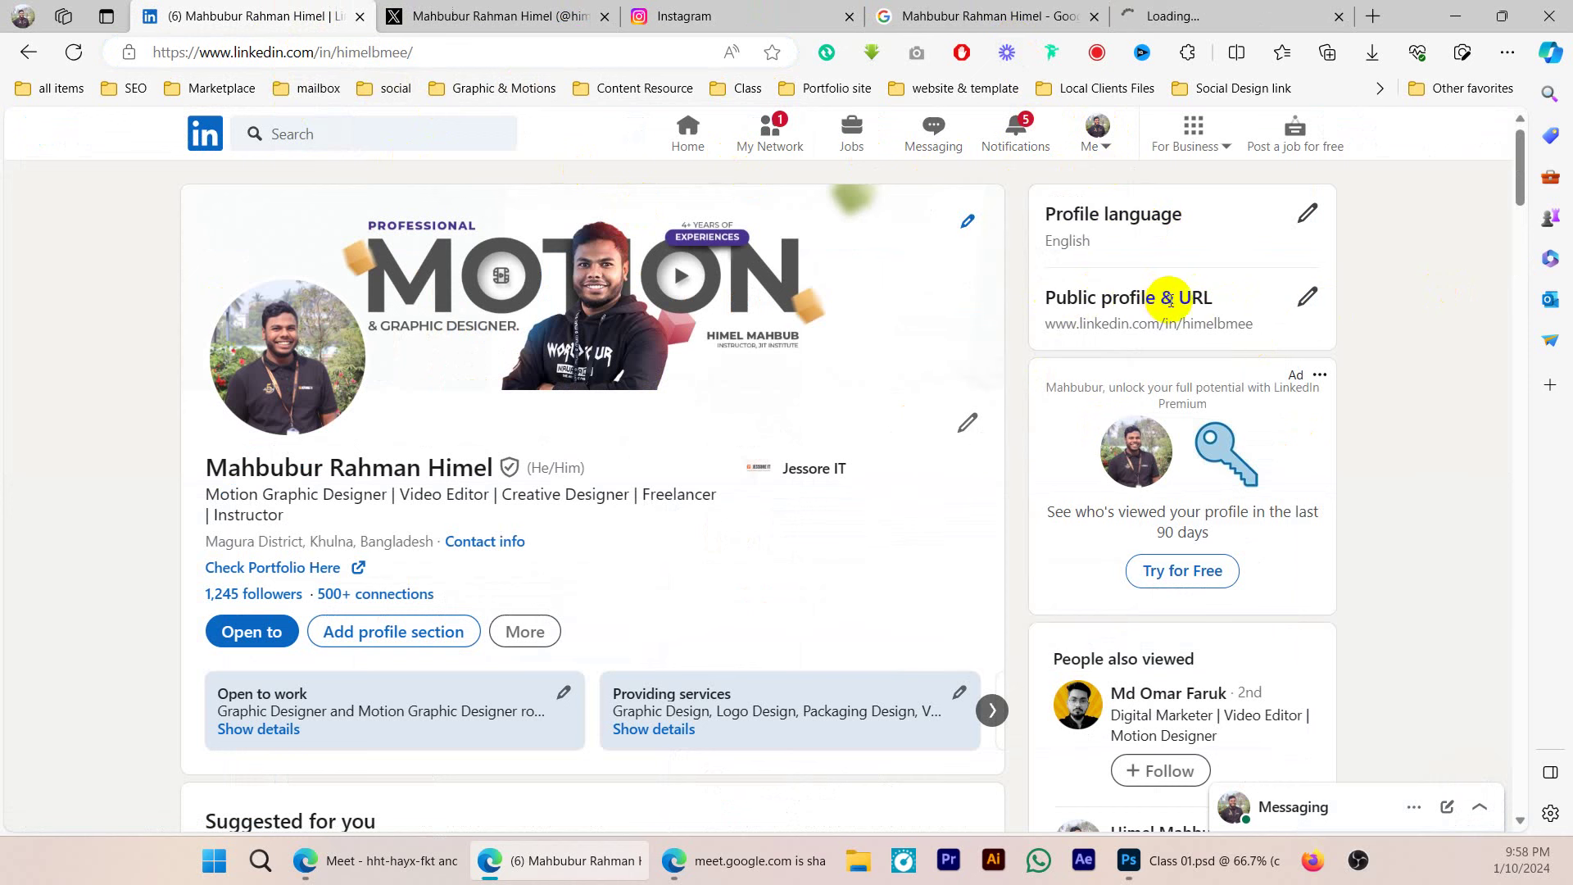
pyautogui.click(1307, 296)
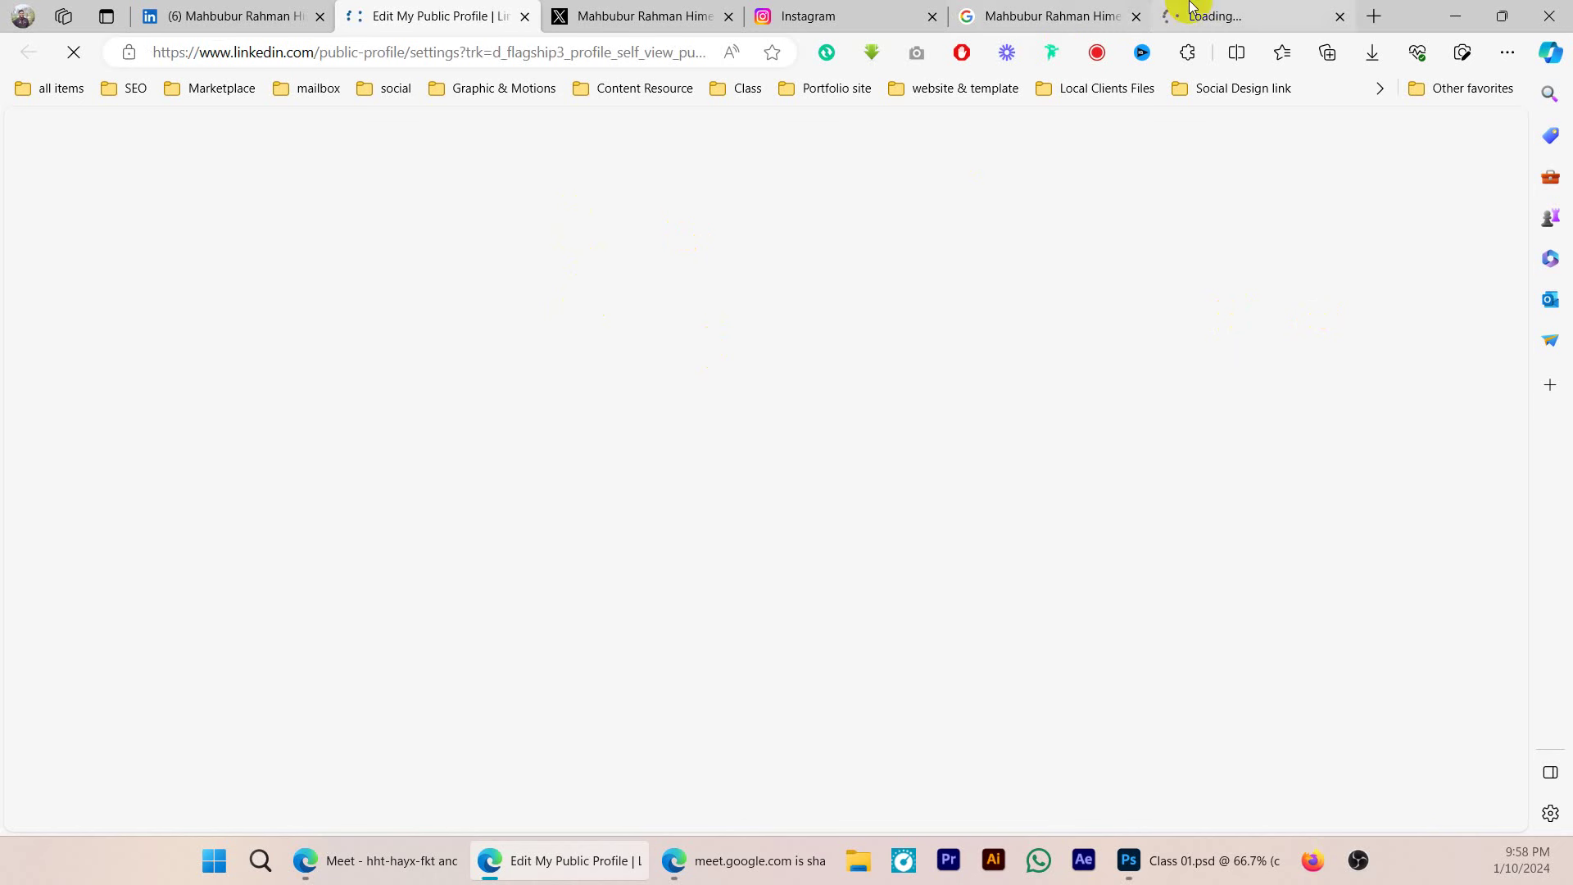
# - Switch between the loading Facebook tab and LinkedIn's public profile settings, reloading the settings page twice
pyautogui.click(1213, 16)
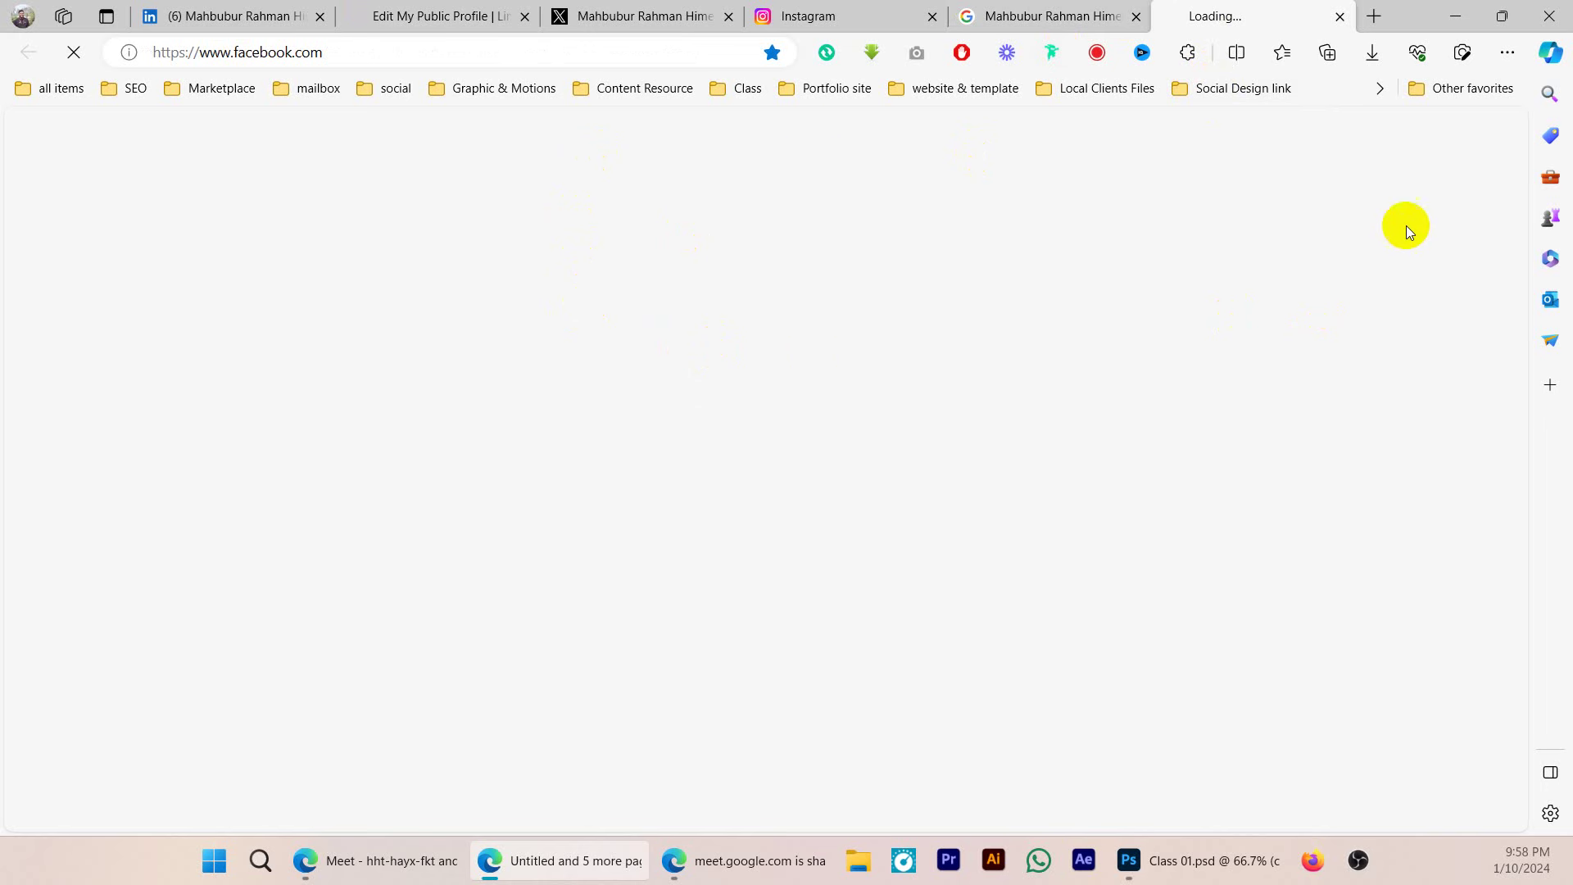
pyautogui.click(402, 10)
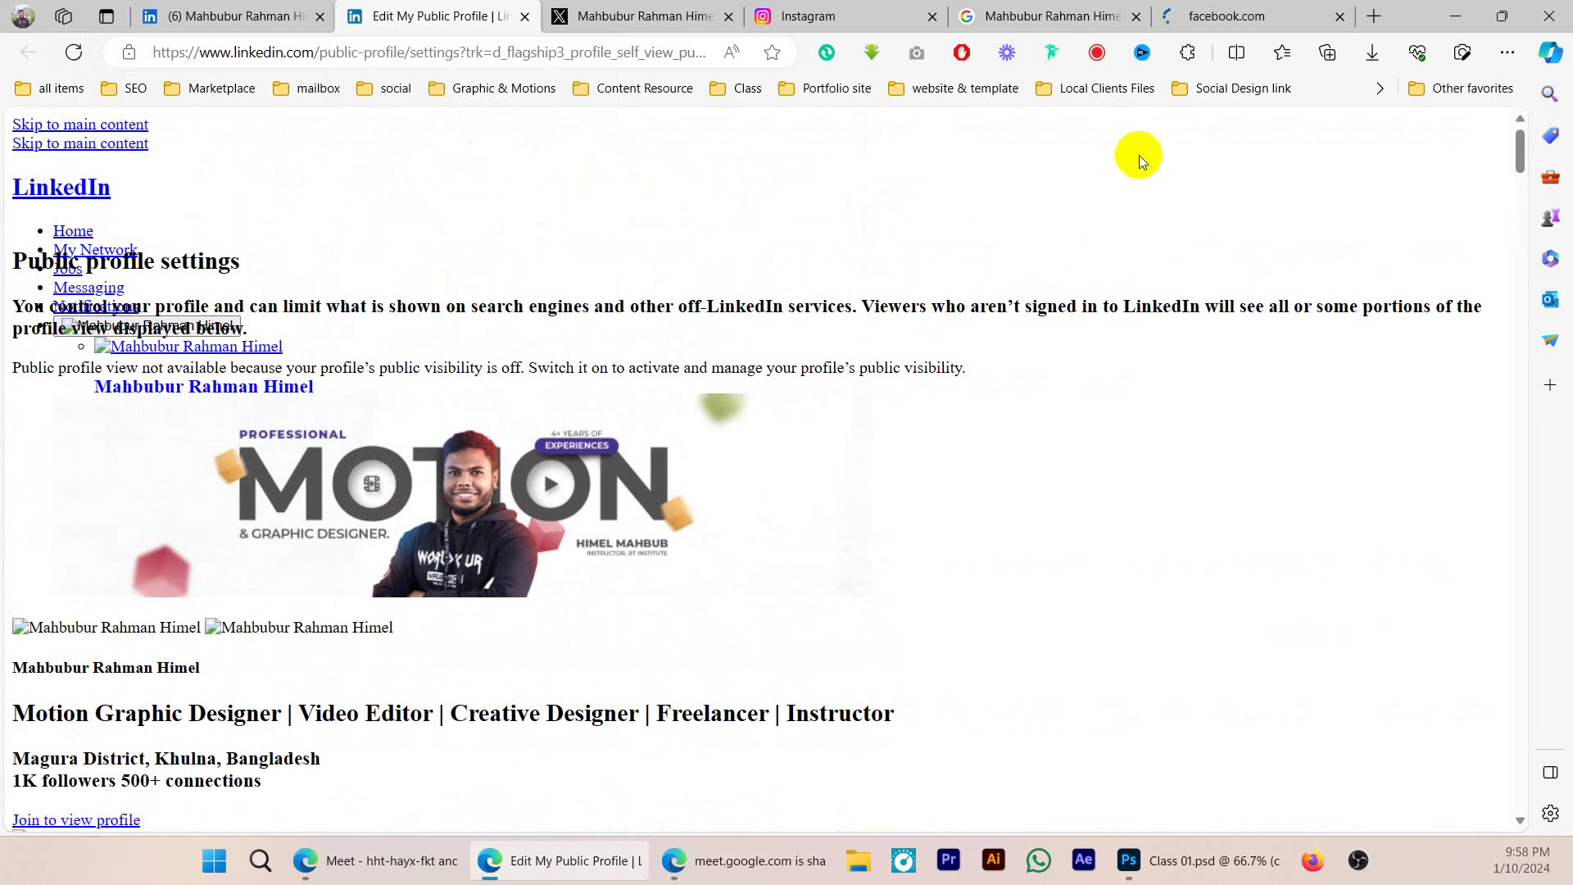
pyautogui.click(73, 51)
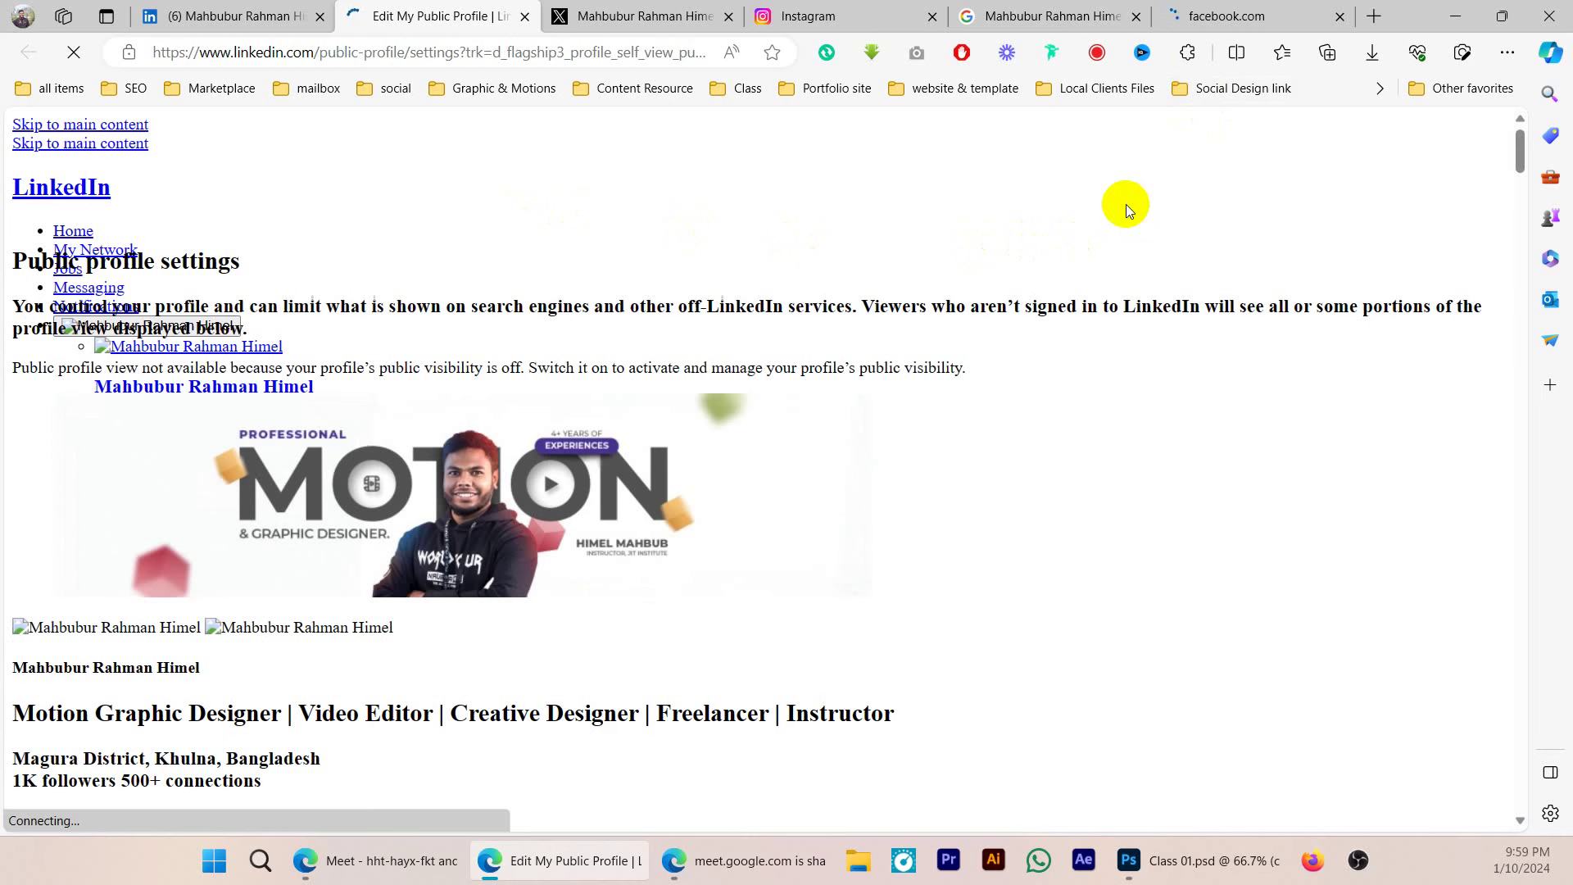
pyautogui.click(1196, 16)
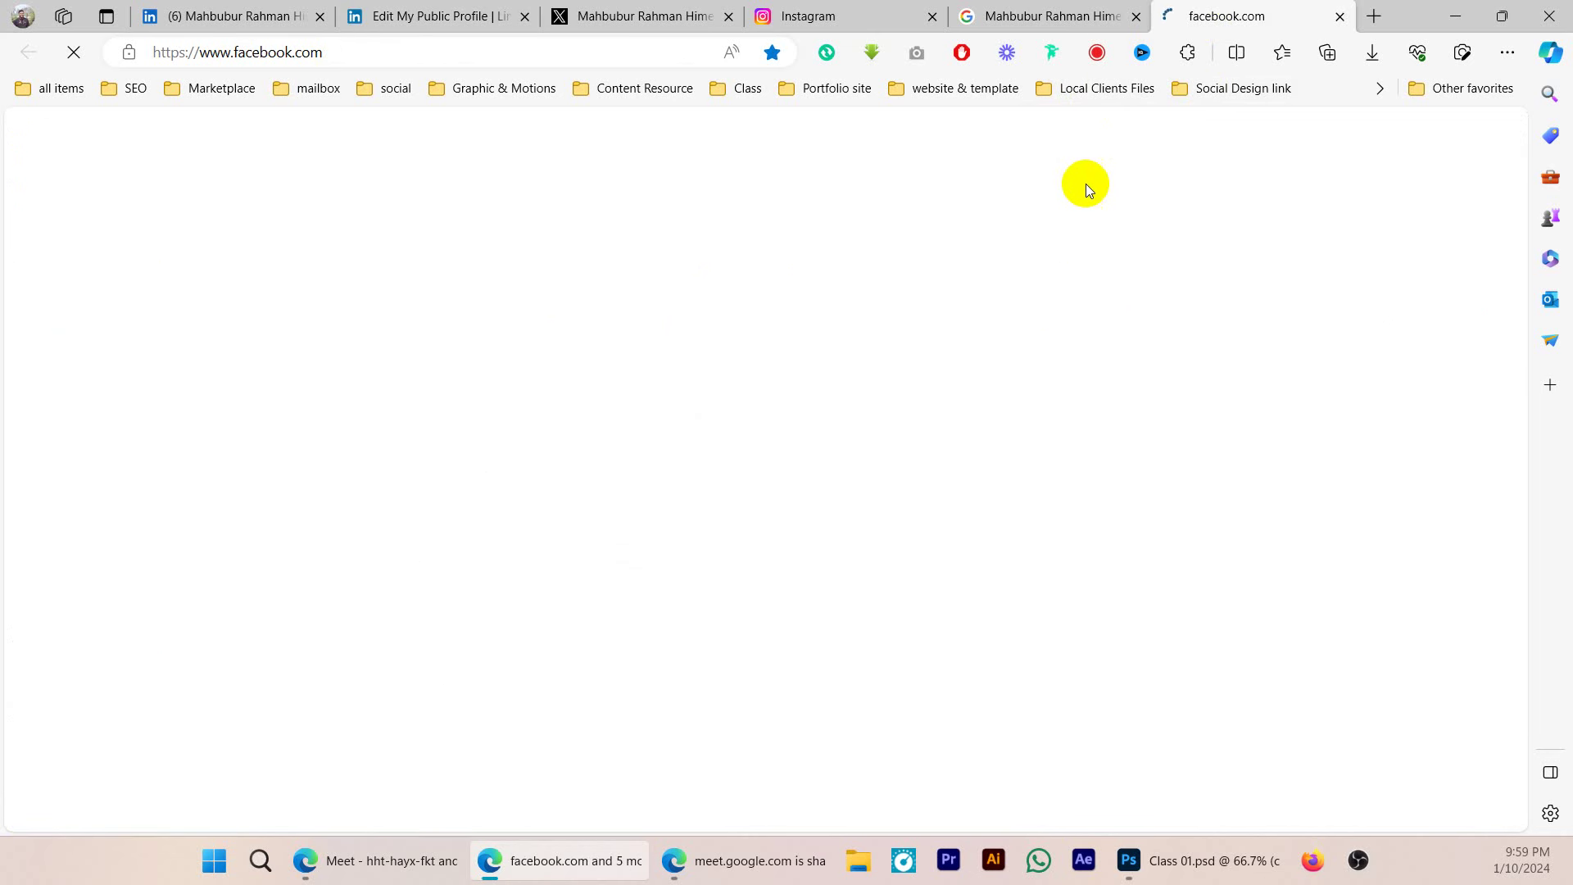
pyautogui.click(416, 17)
pyautogui.click(74, 51)
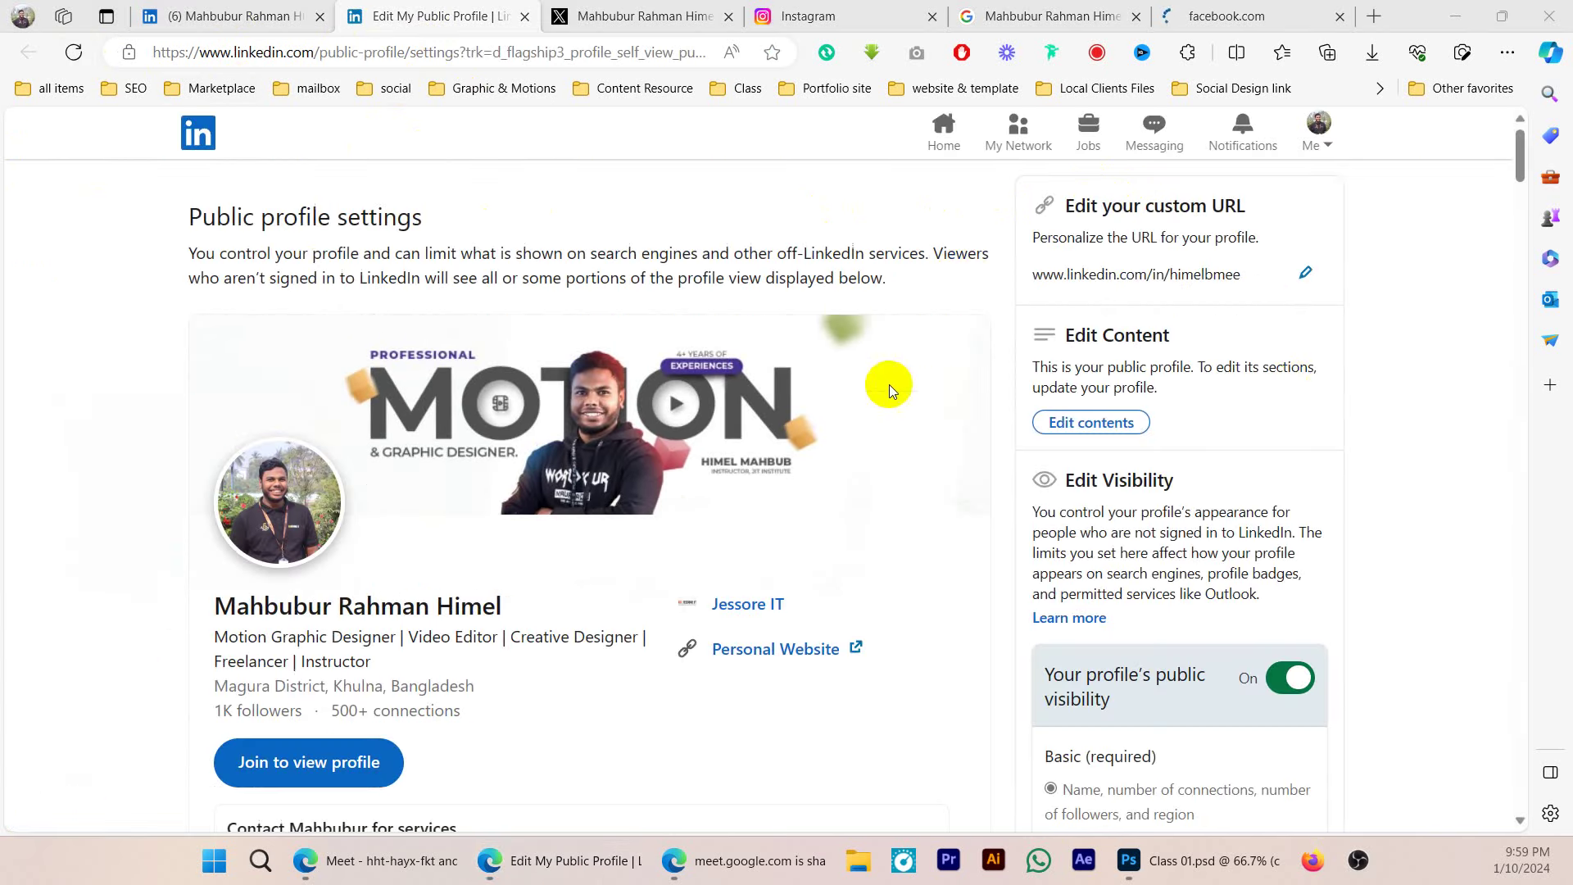
# - Select the himelbmee username in the LinkedIn custom URL field, then move to the Facebook tab
pyautogui.click(1306, 273)
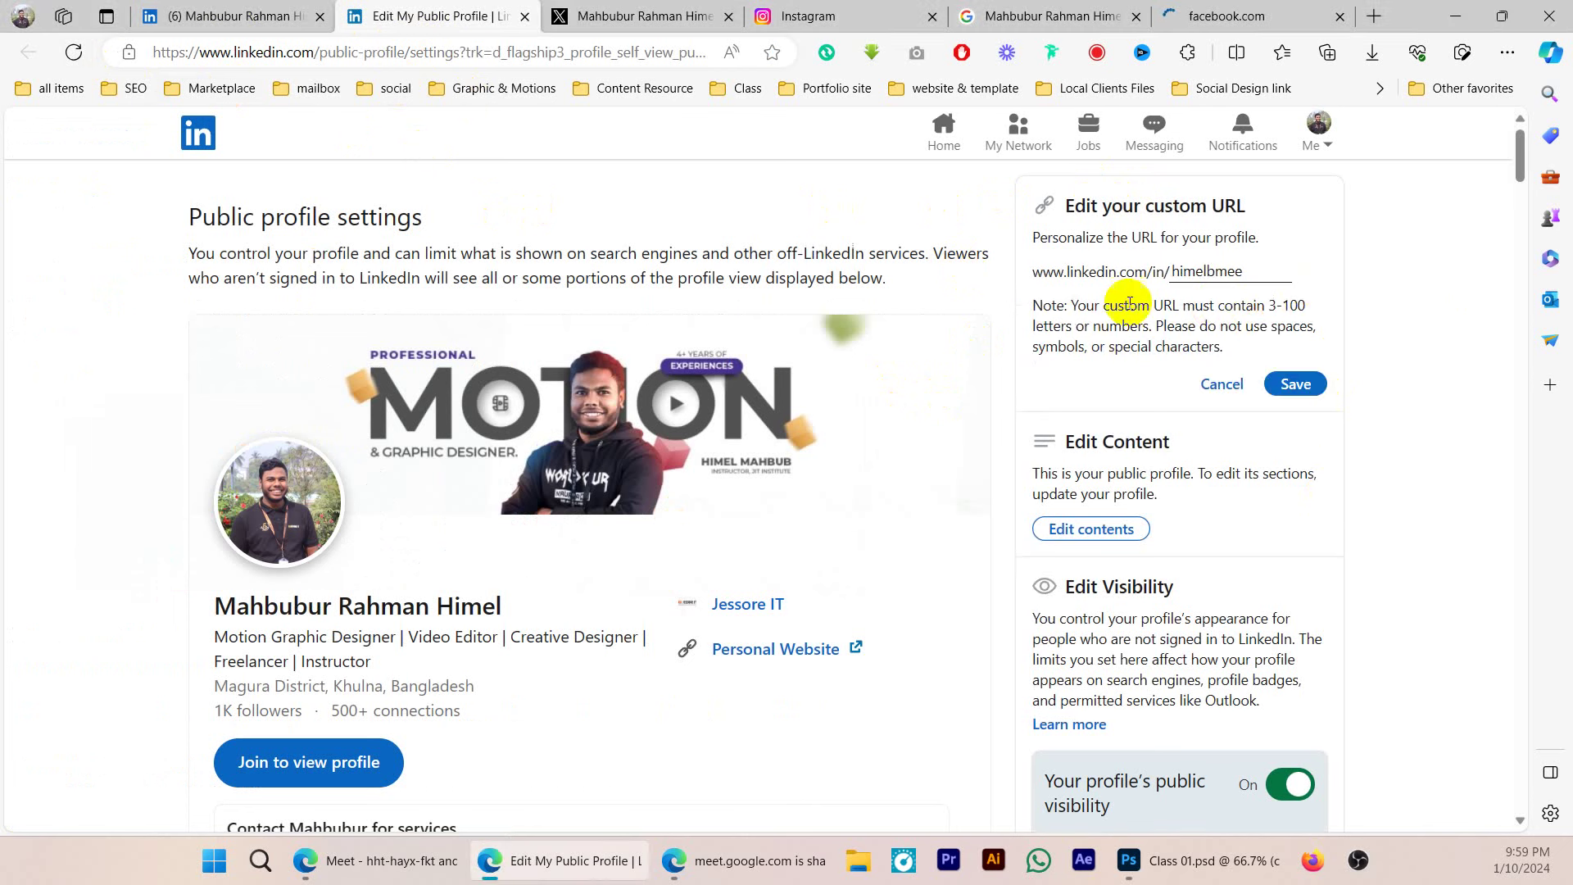
pyautogui.doubleClick(1196, 273)
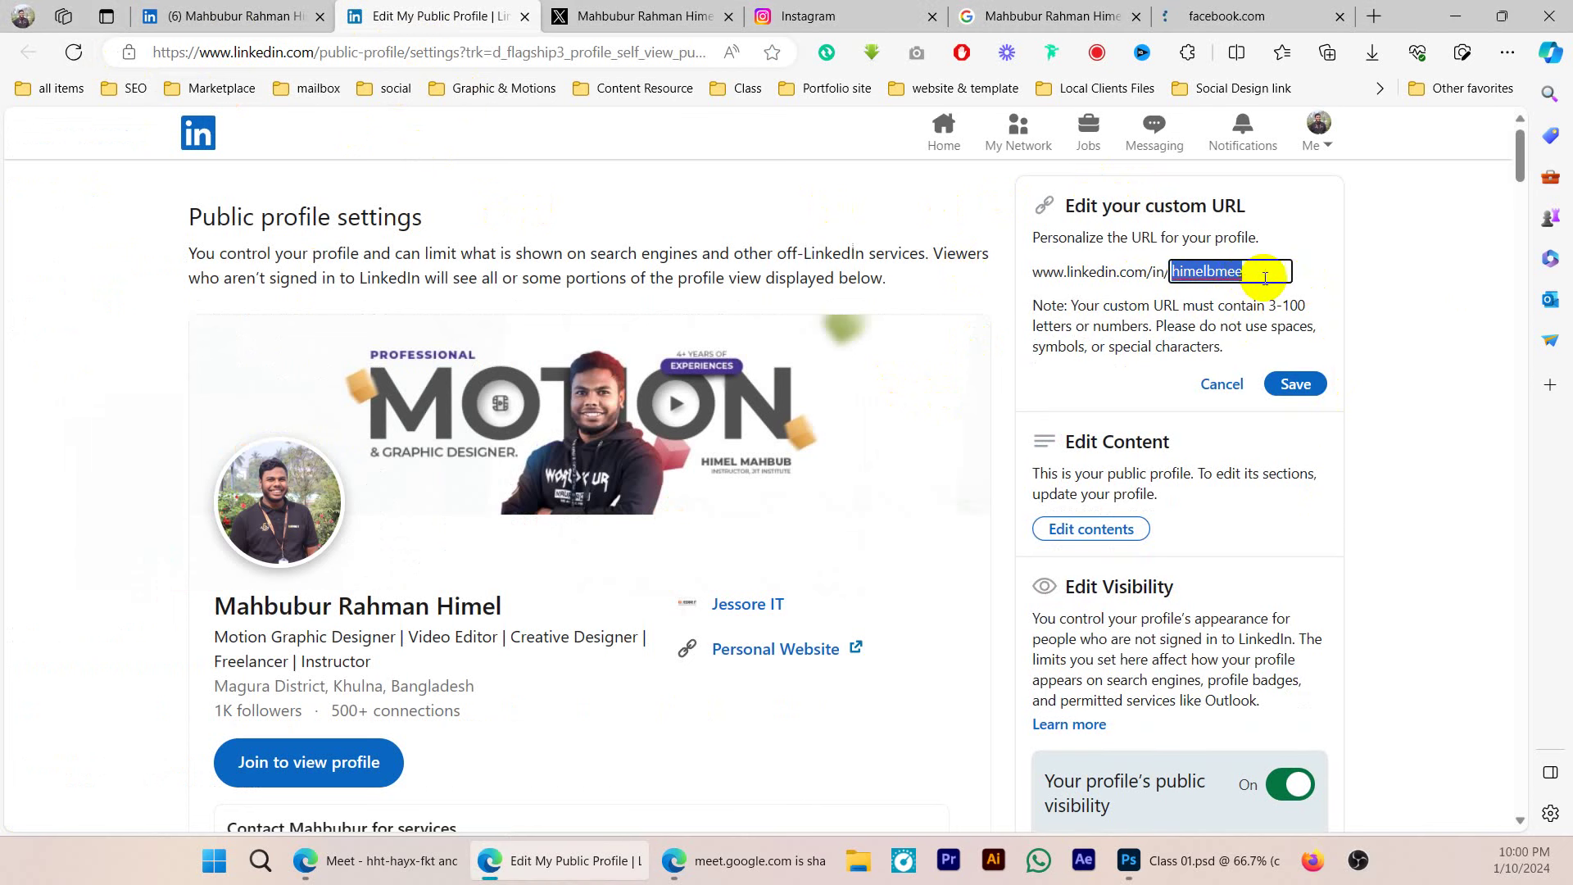
pyautogui.click(1267, 275)
pyautogui.doubleClick(1266, 275)
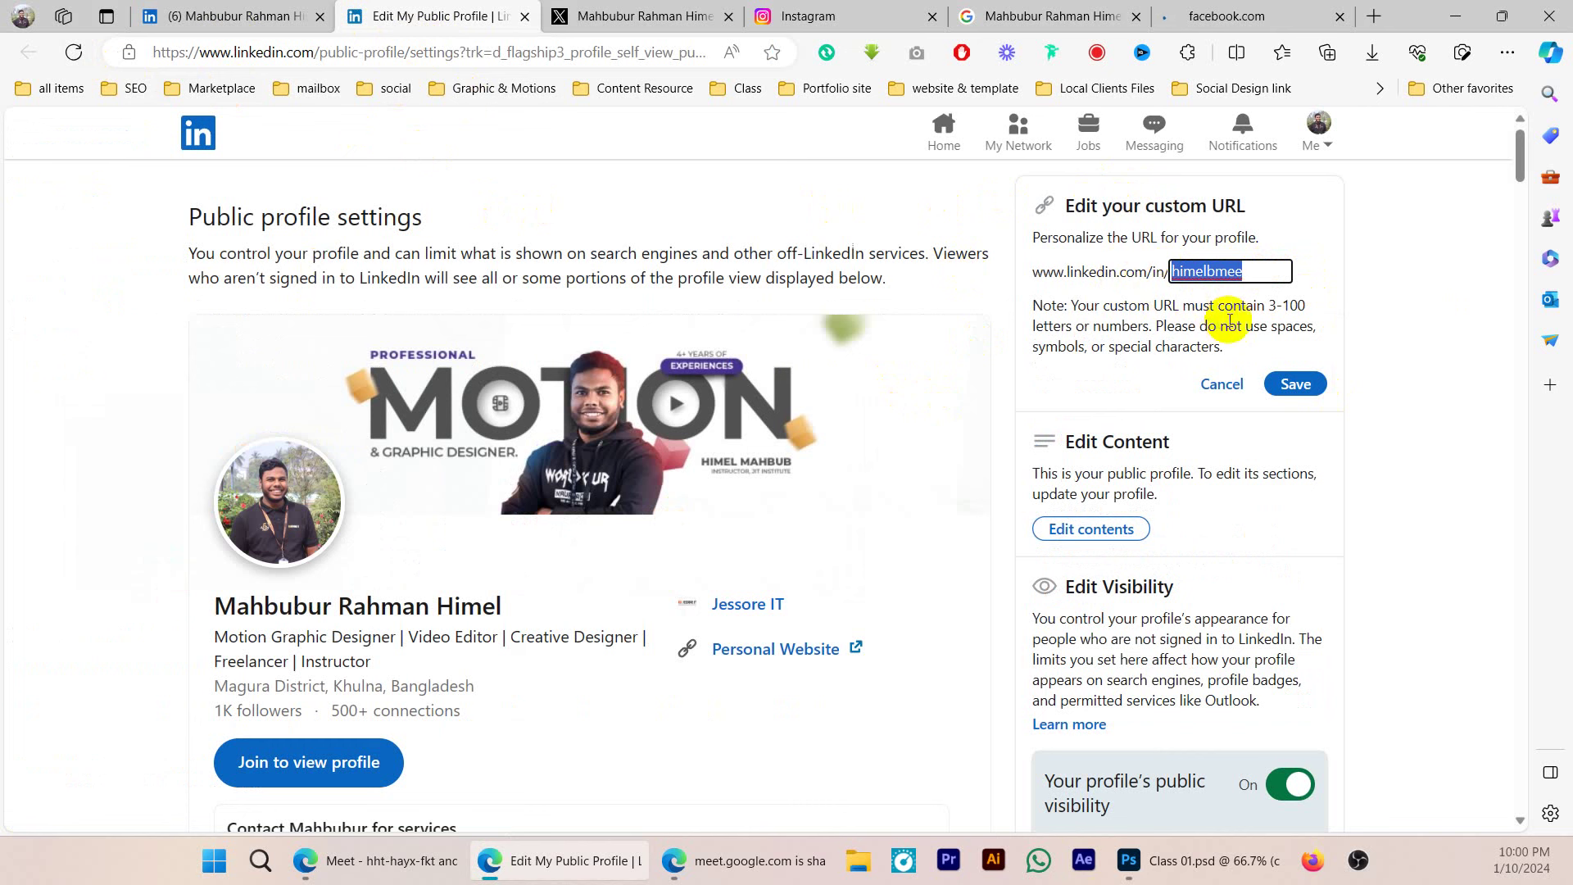
pyautogui.click(1383, 301)
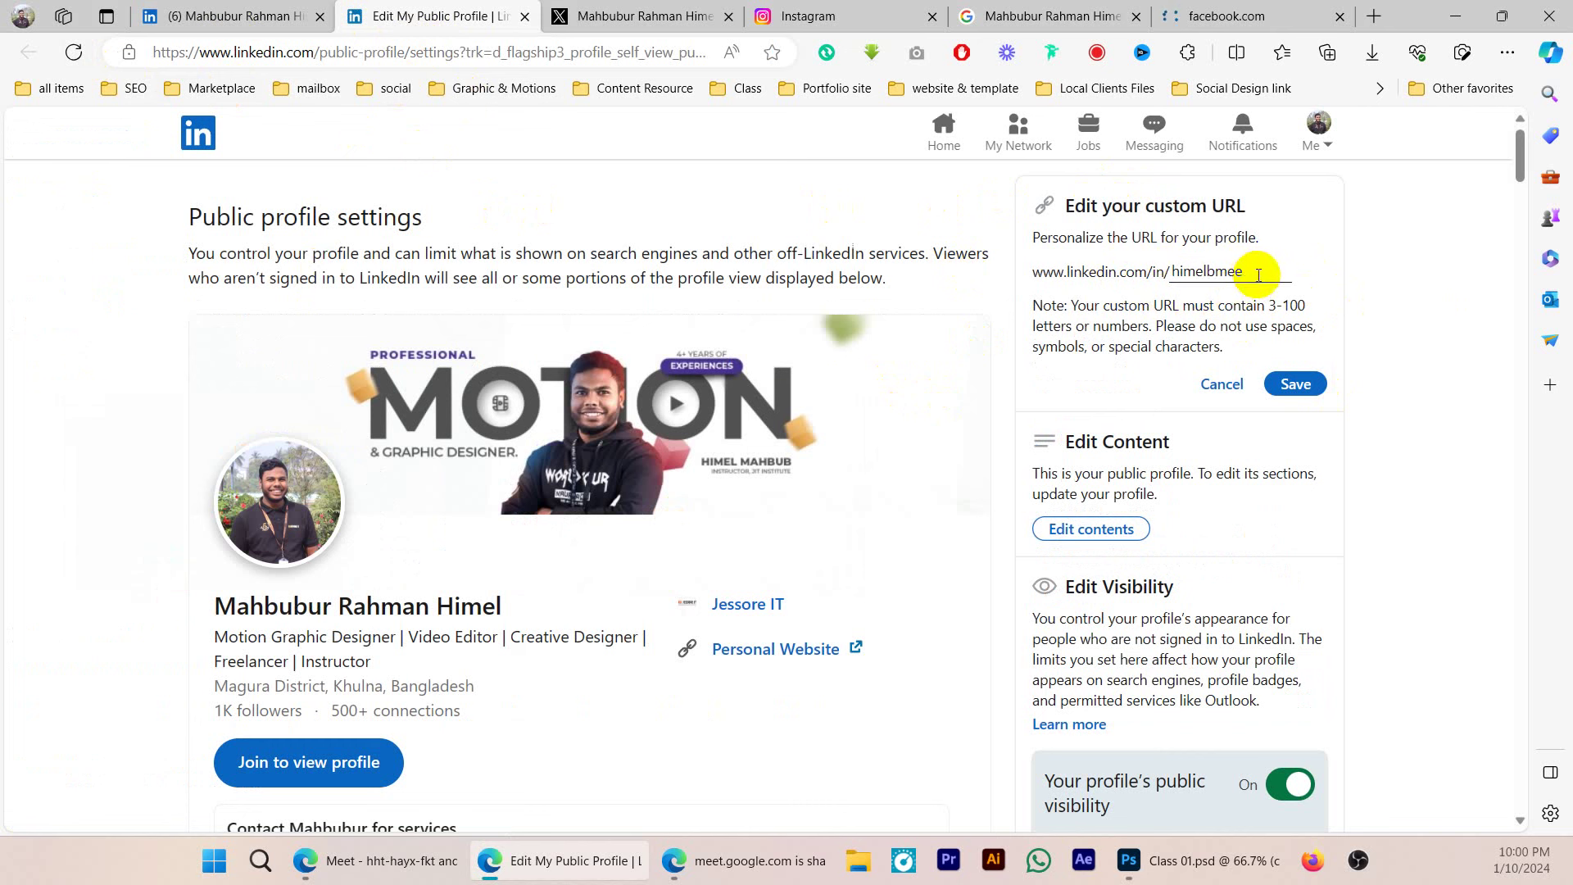
pyautogui.click(1255, 277)
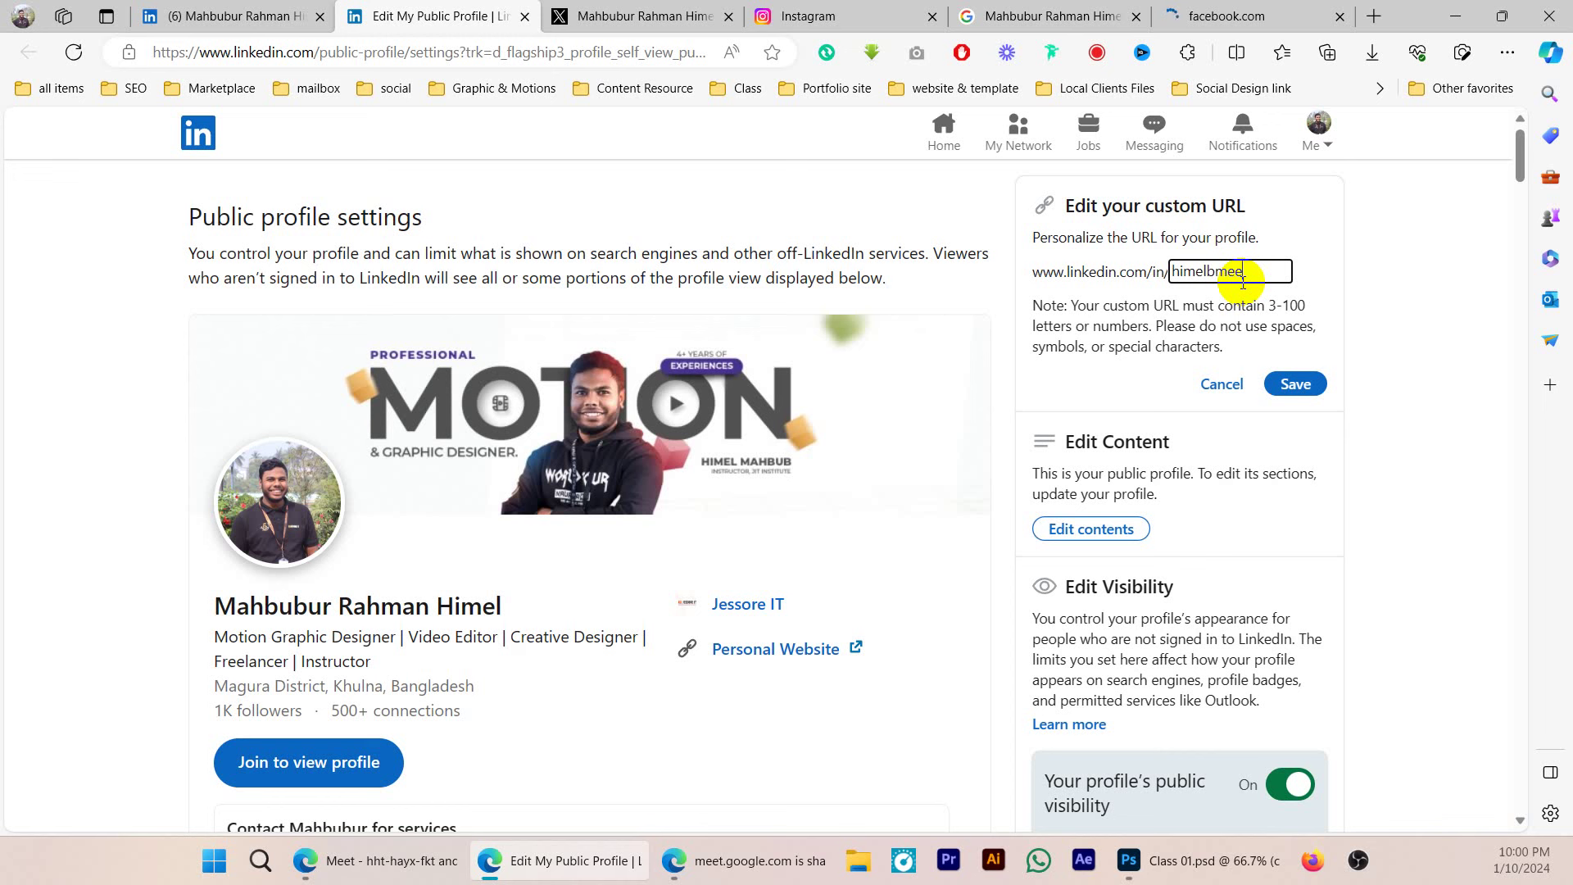
pyautogui.moveTo(1238, 273); pyautogui.dragTo(1133, 273)
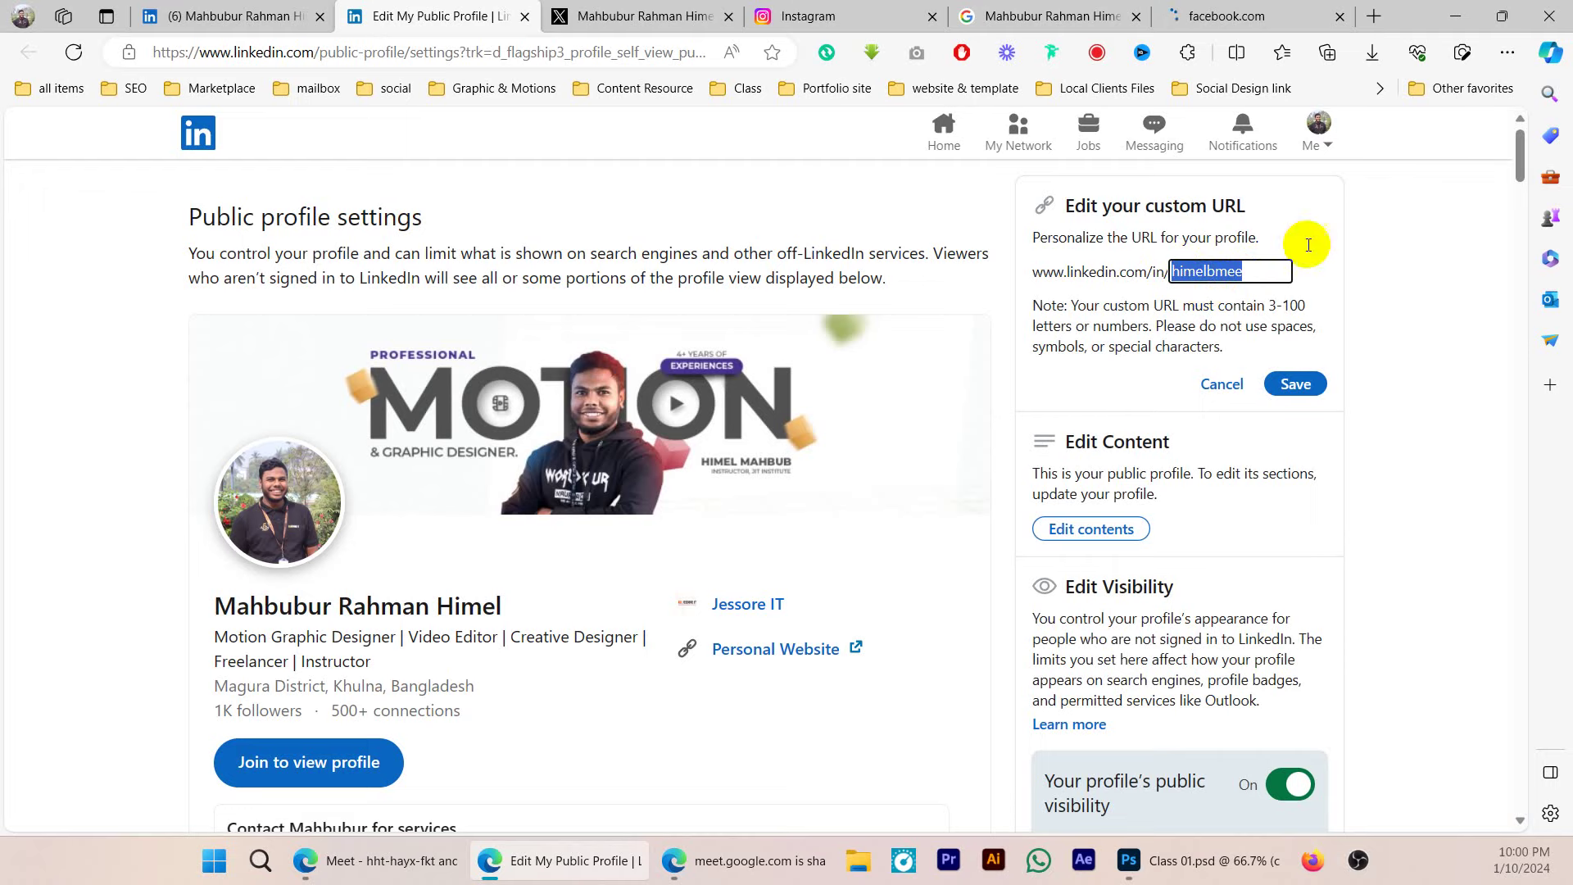
pyautogui.click(1266, 13)
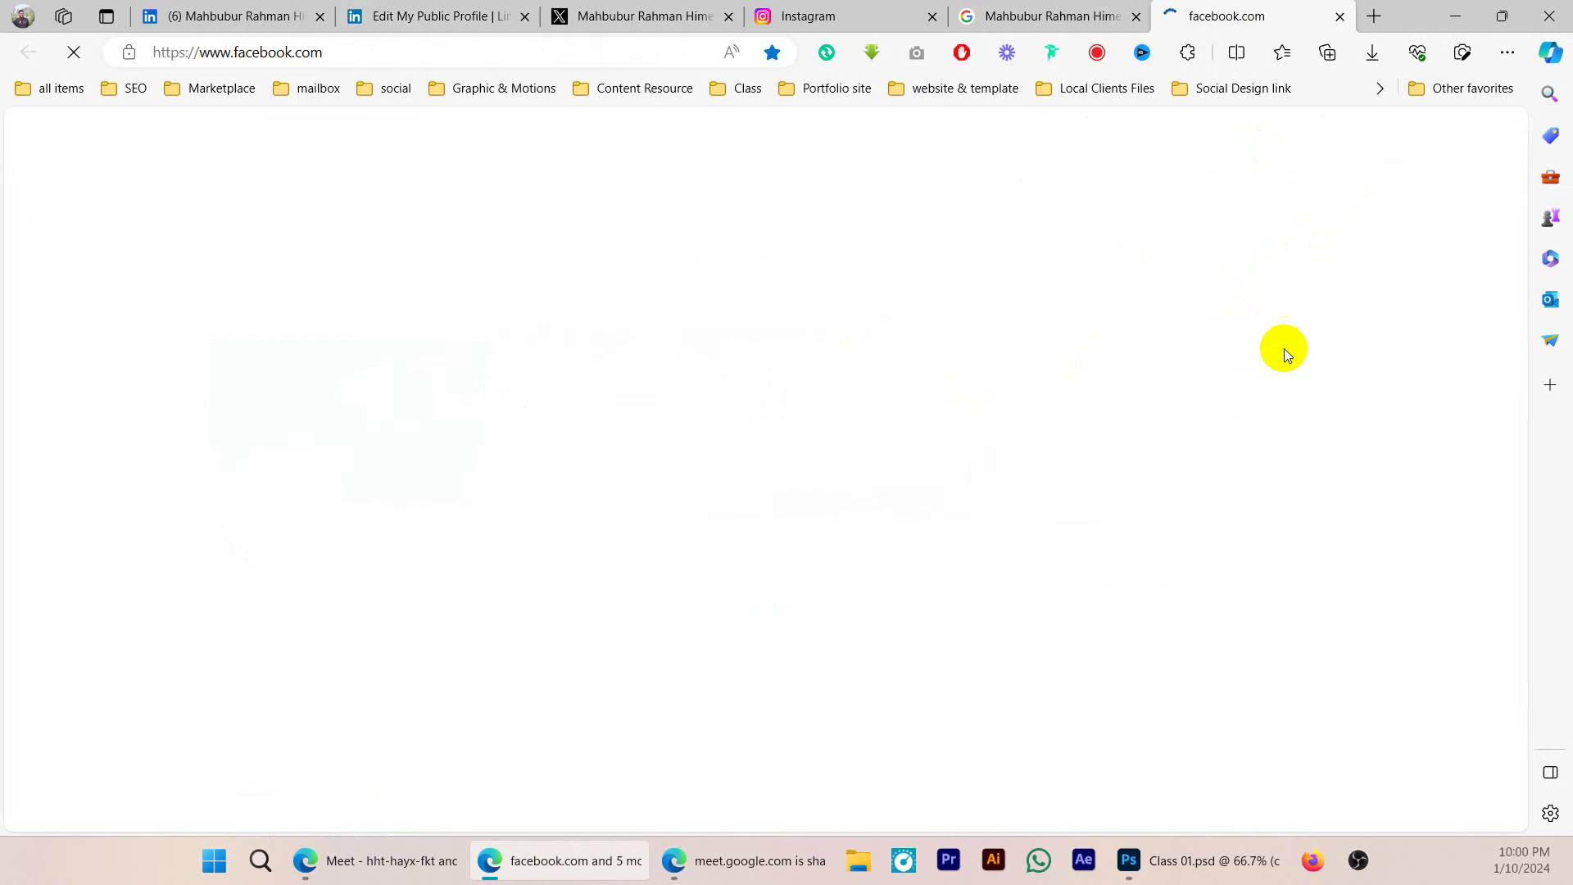
# - Return to the X profile, open and close the More options, and scroll the profile
pyautogui.click(635, 16)
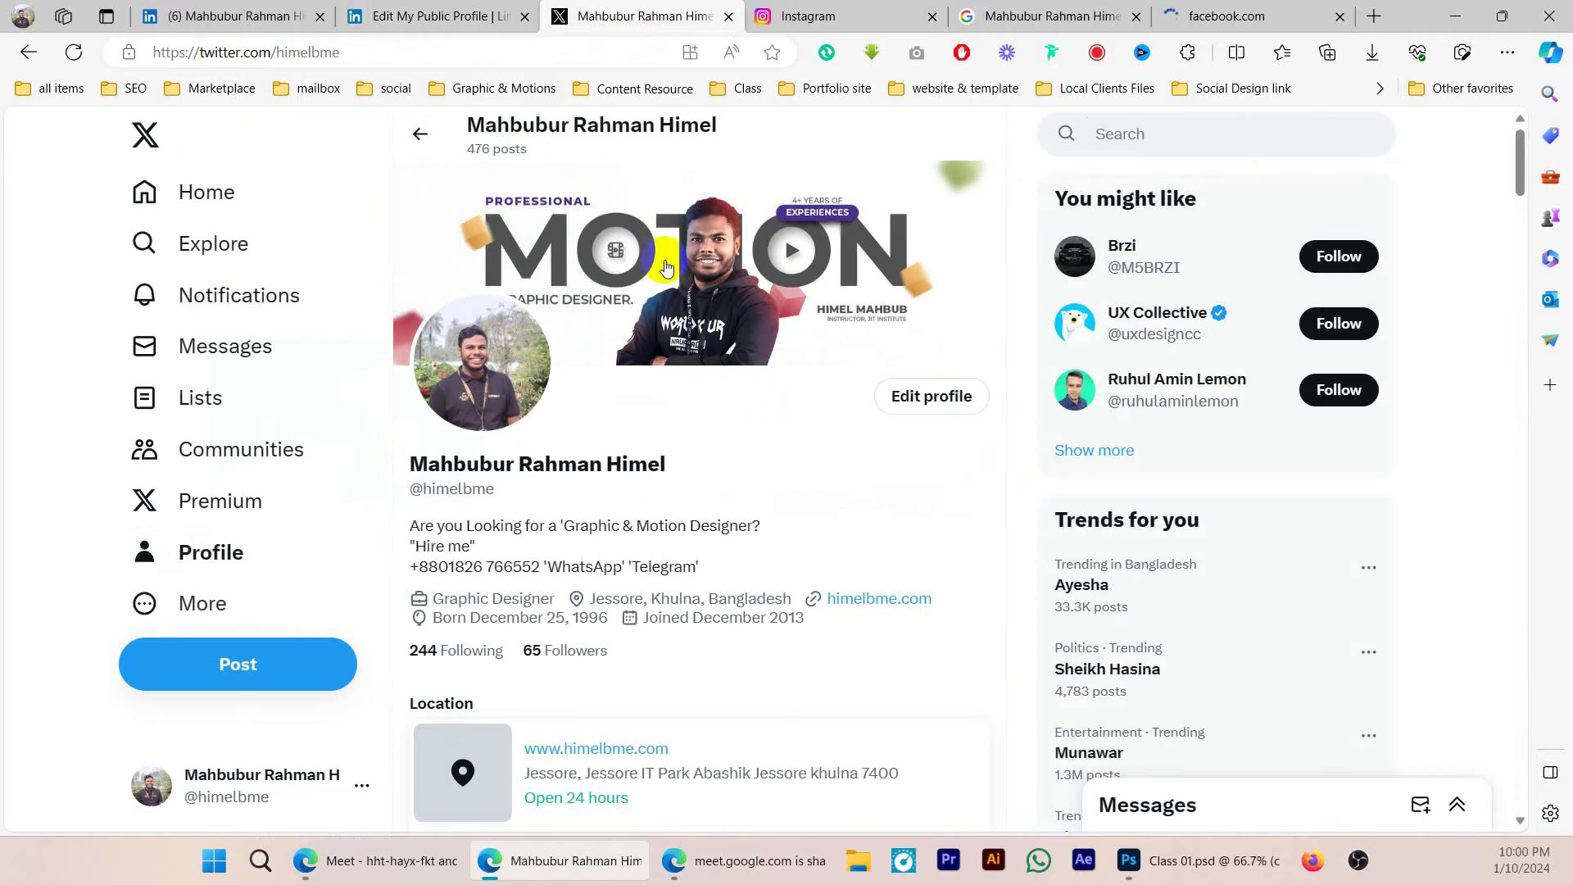
pyautogui.click(202, 604)
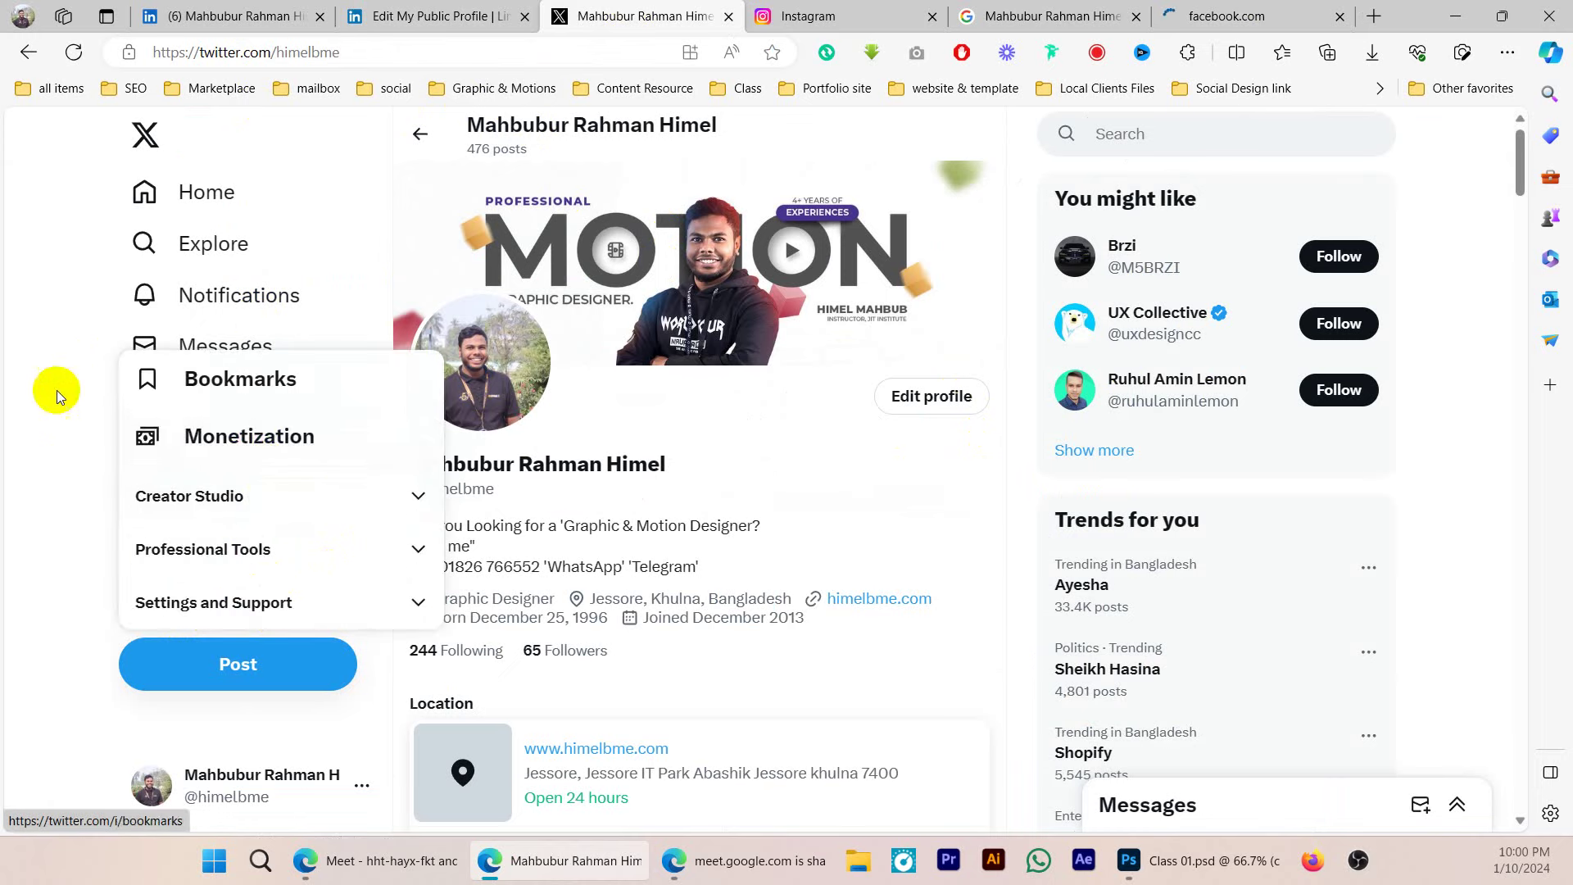
pyautogui.click(201, 629)
pyautogui.scroll(-5, 246, 574)
pyautogui.scroll(5, 327, 475)
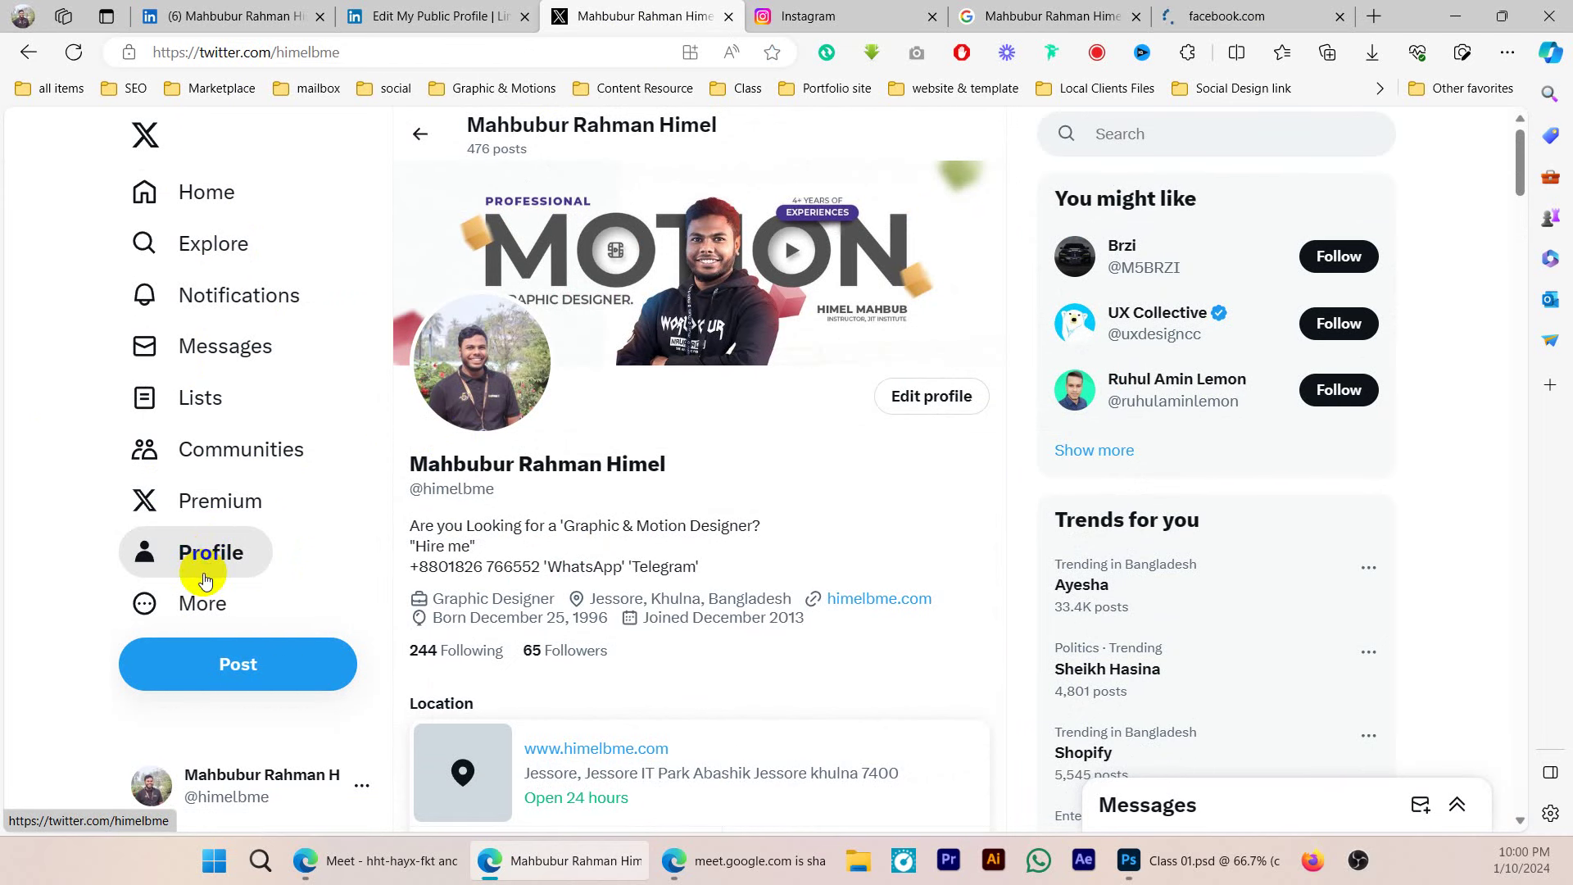
# - Open the BrandSnag Name Check bookmark from Graphic & Motions > AI tools in a new tab
pyautogui.click(474, 92)
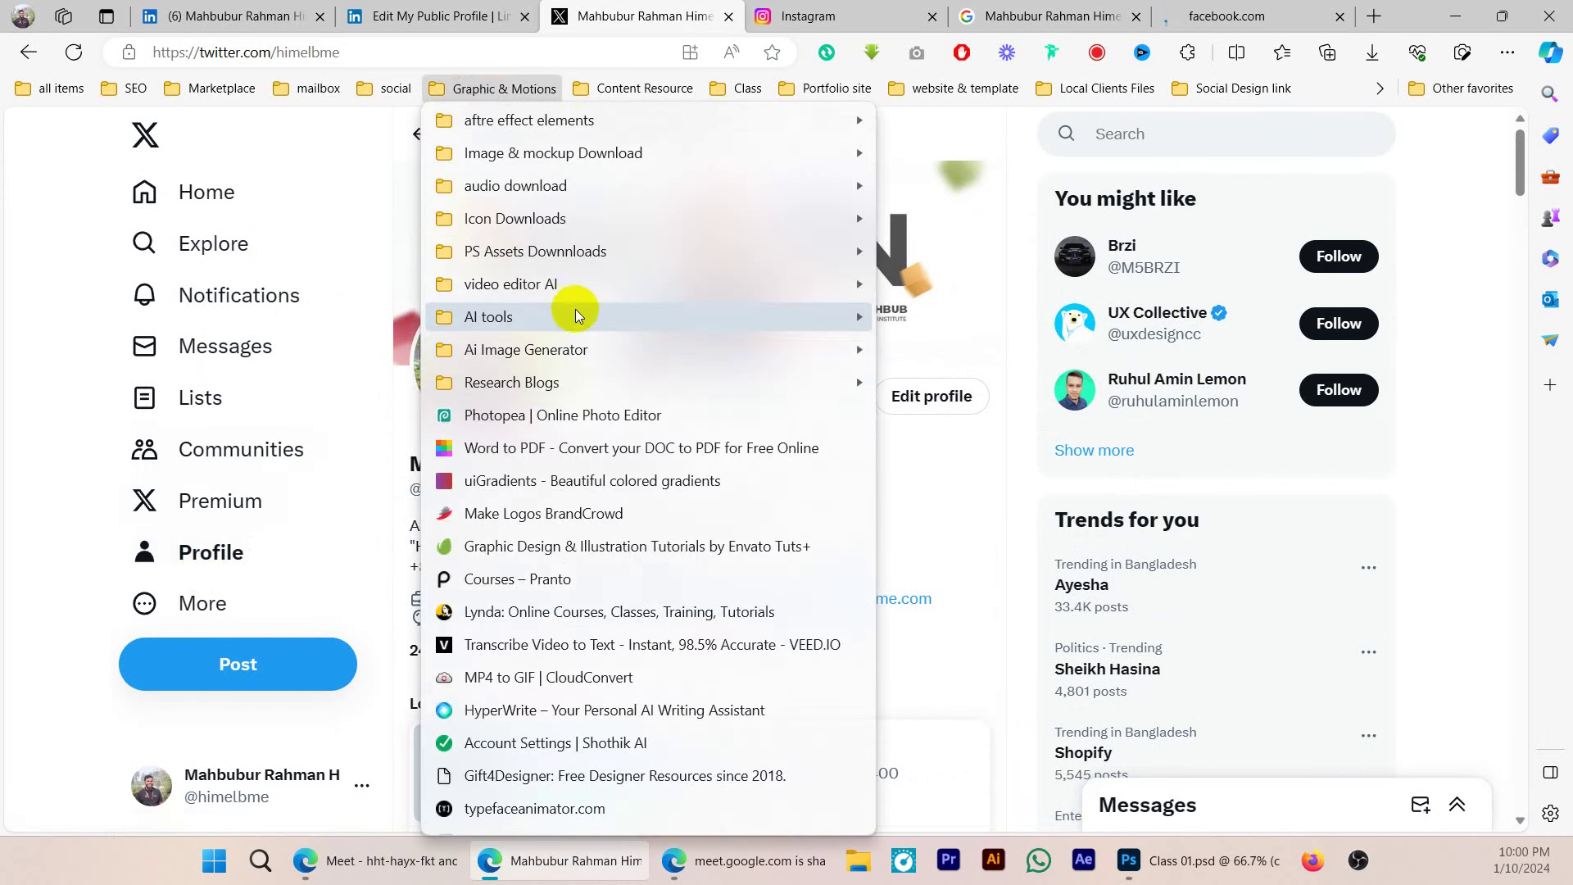
pyautogui.moveTo(598, 316)
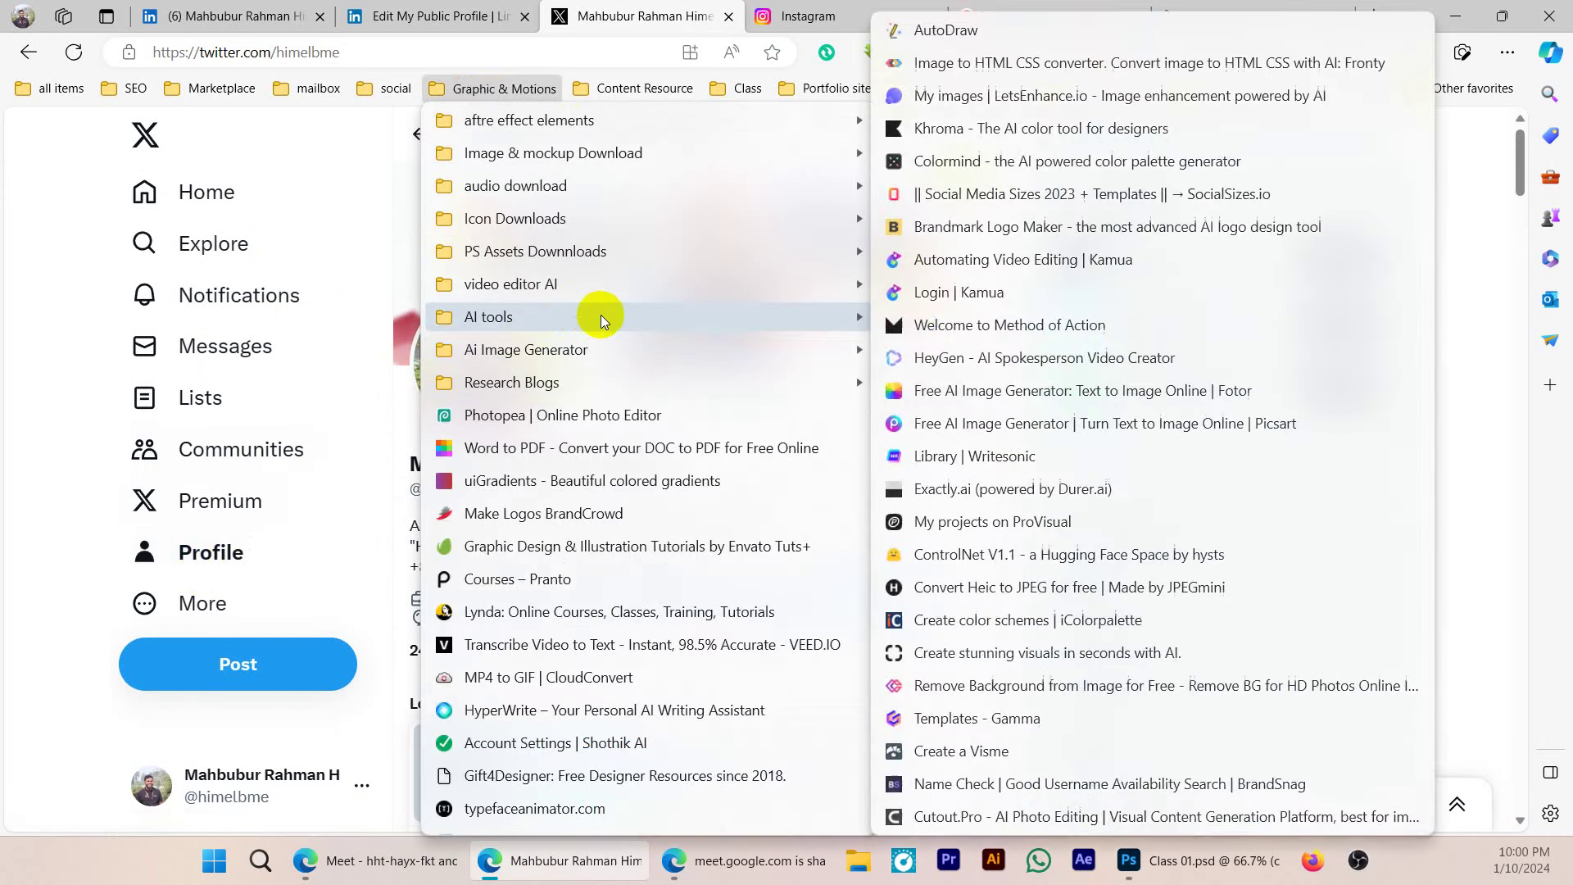
pyautogui.middleClick(1002, 798)
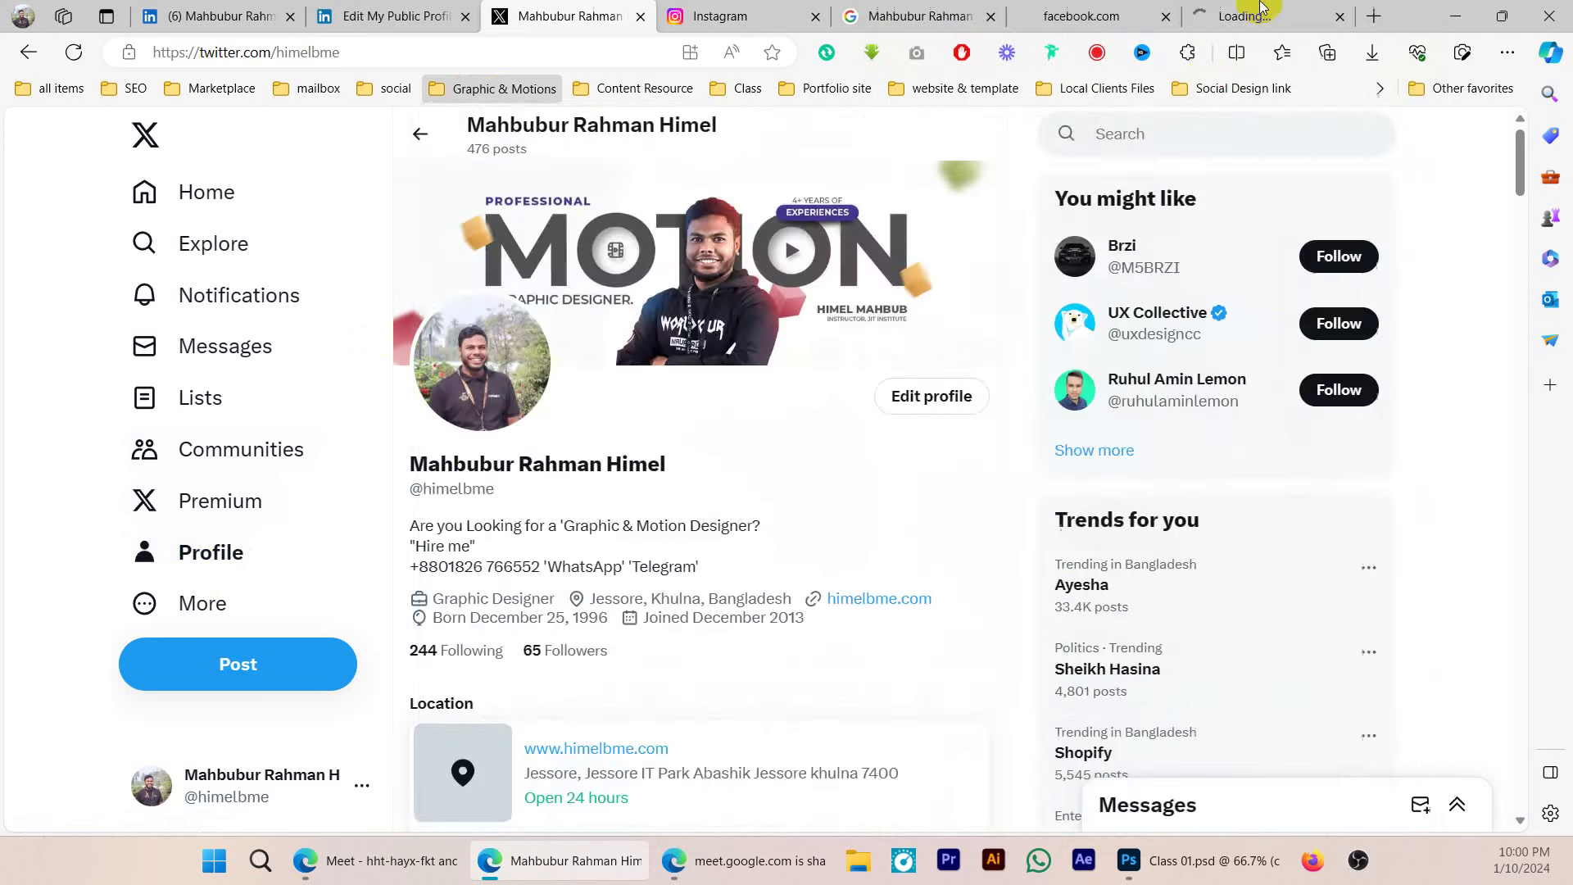
pyautogui.click(1253, 14)
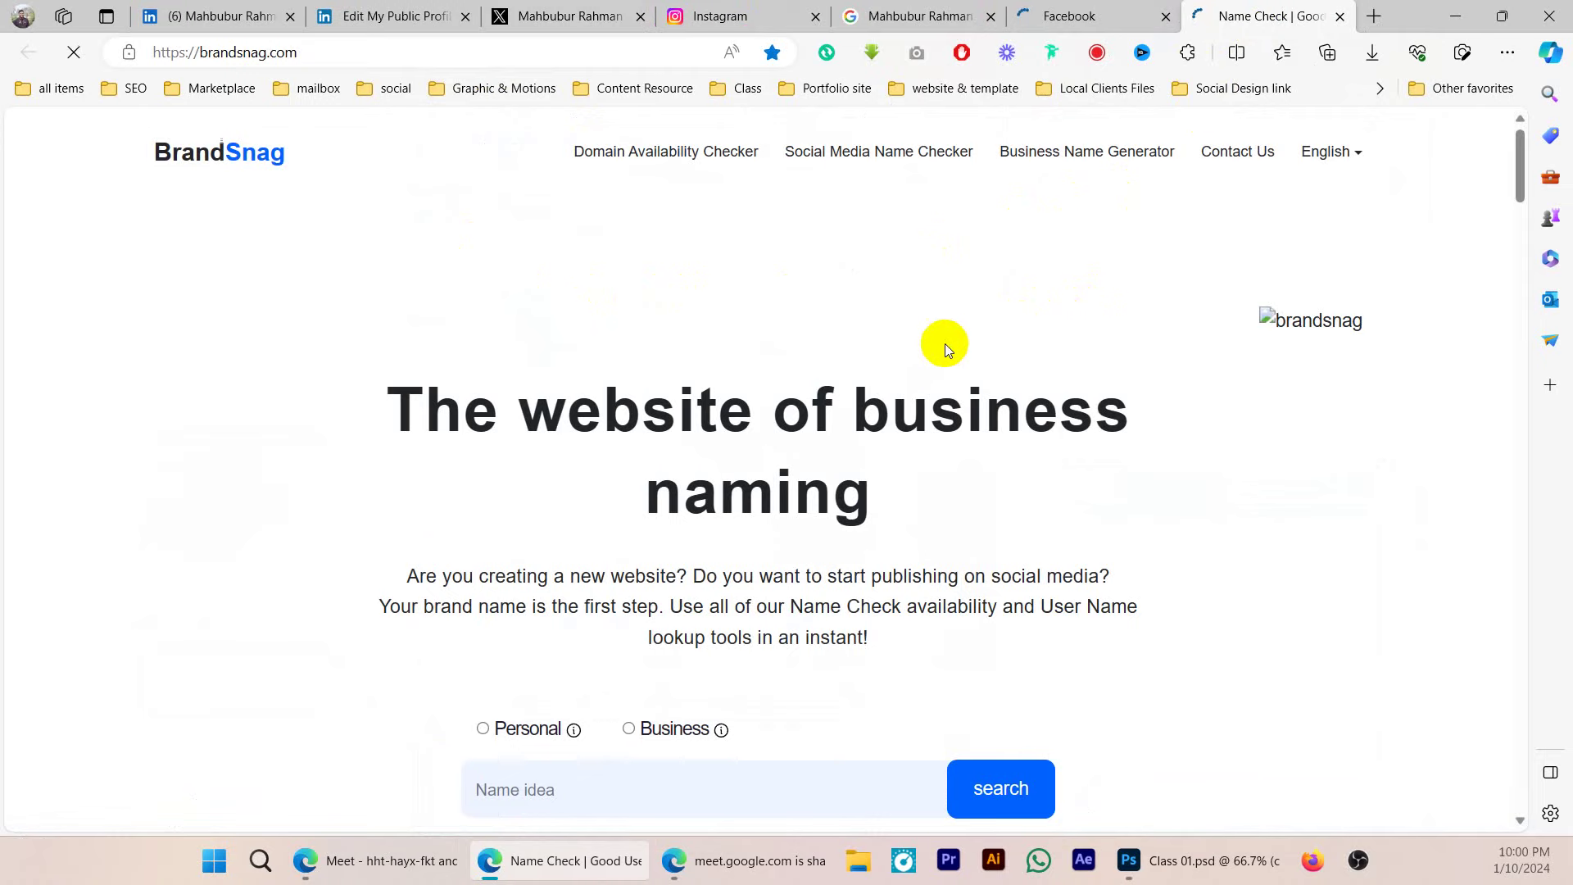
pyautogui.click(1057, 15)
pyautogui.click(1253, 16)
pyautogui.click(501, 92)
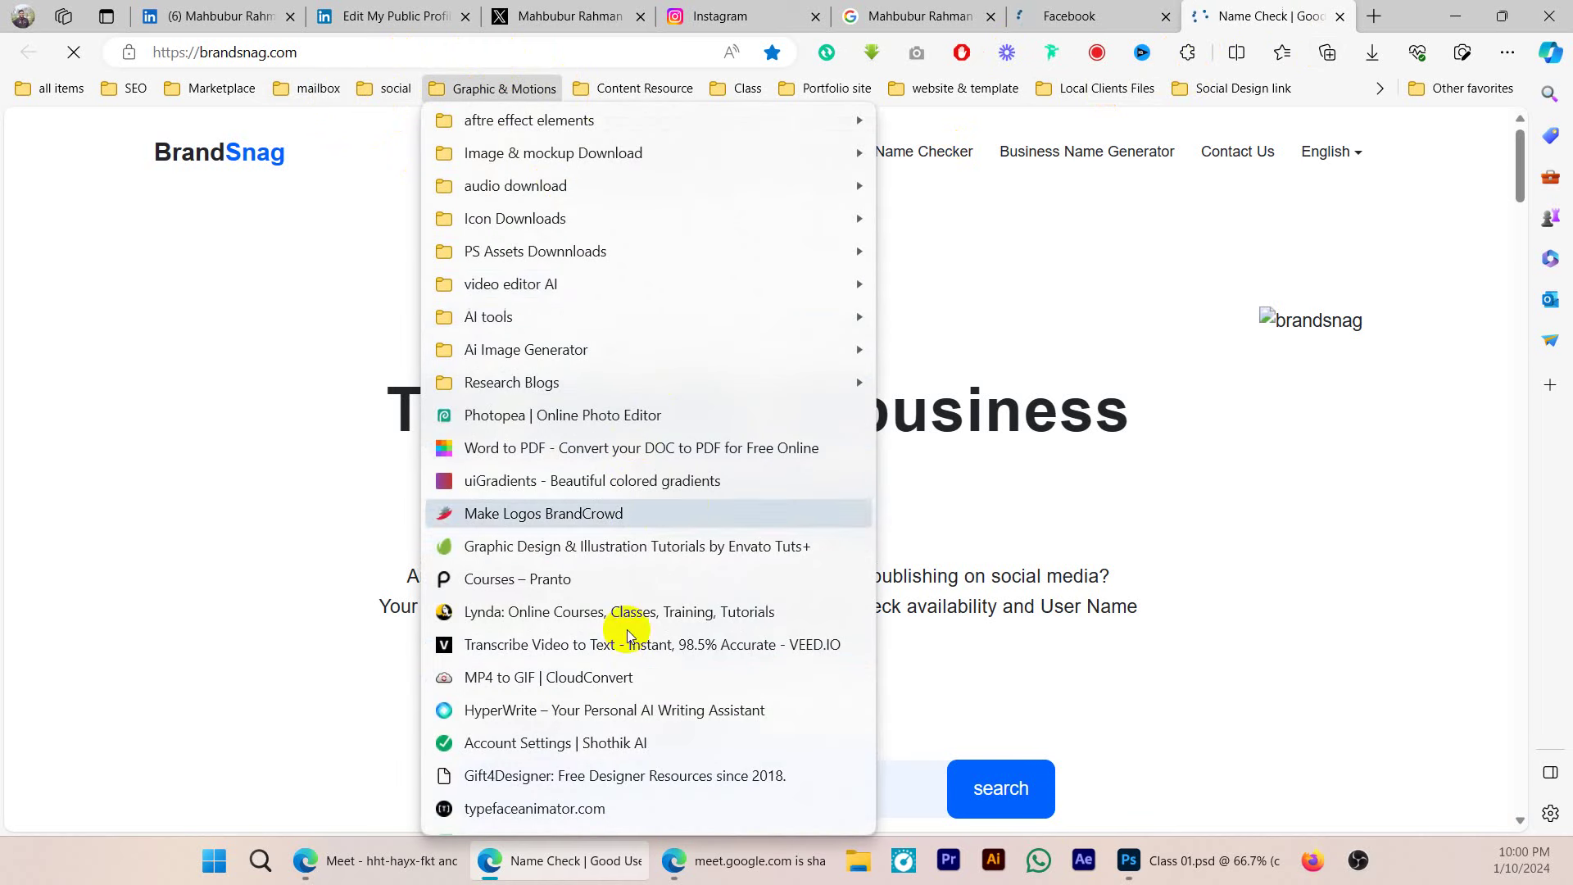
pyautogui.moveTo(667, 324)
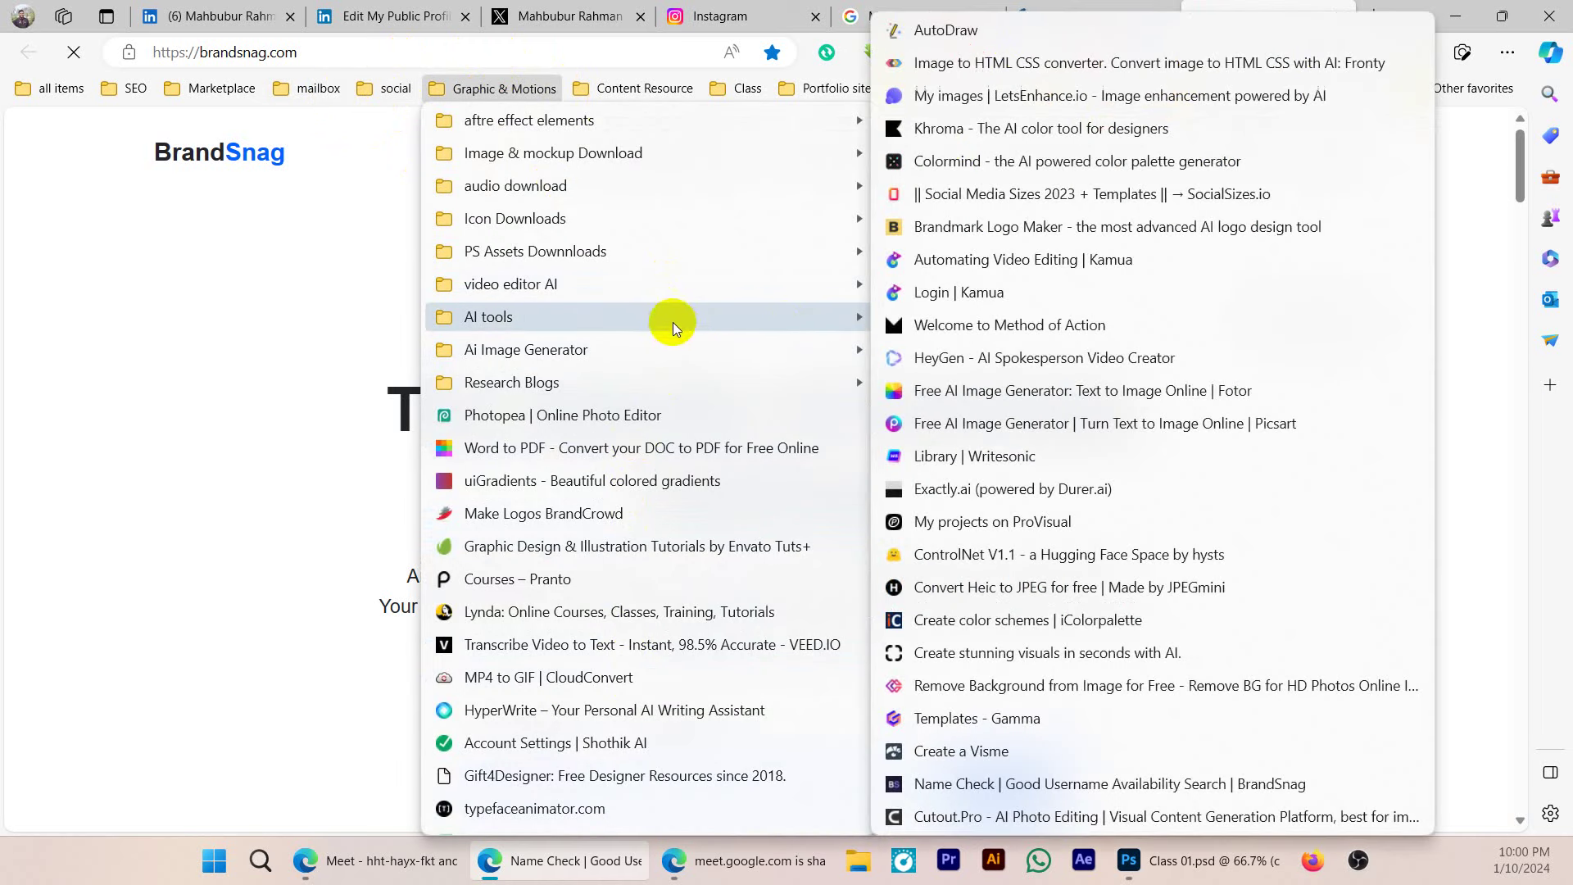
pyautogui.rightClick(1008, 788)
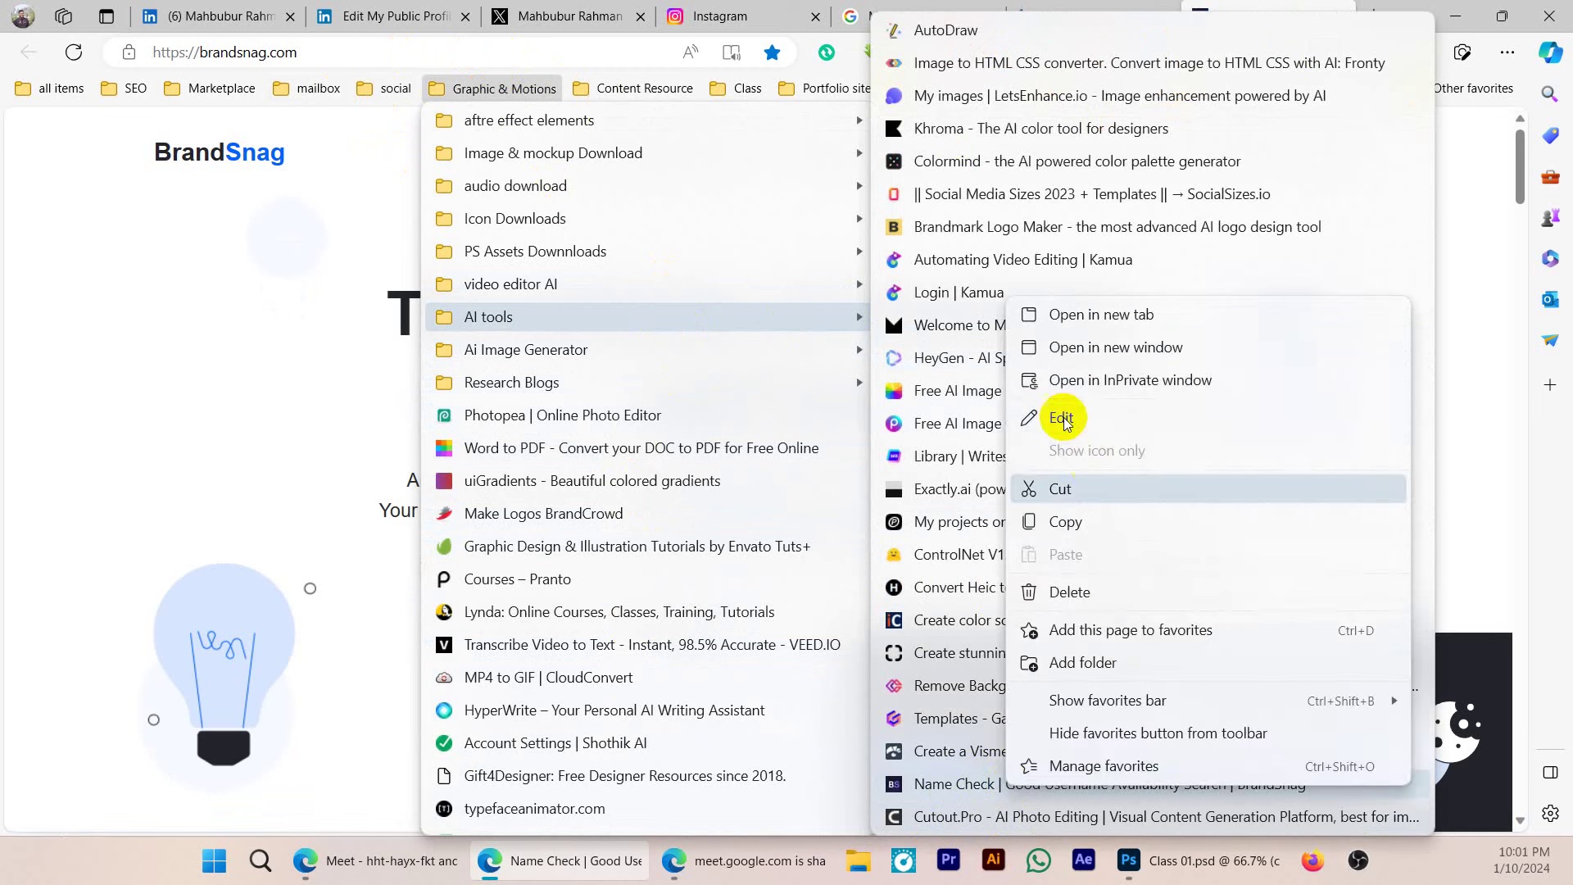
pyautogui.click(1060, 417)
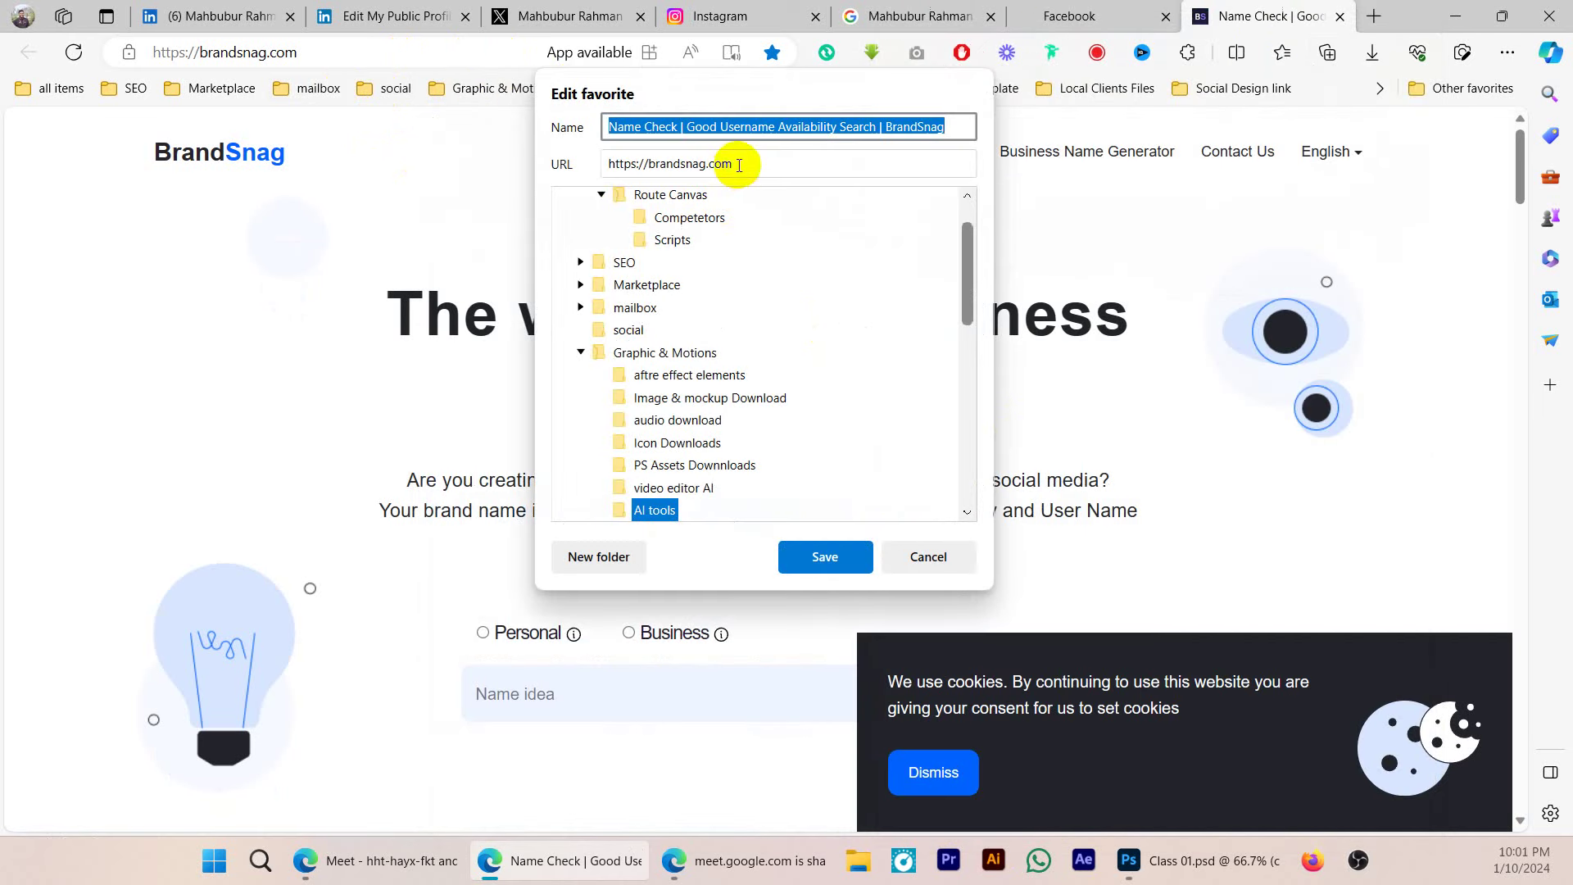
pyautogui.click(751, 164)
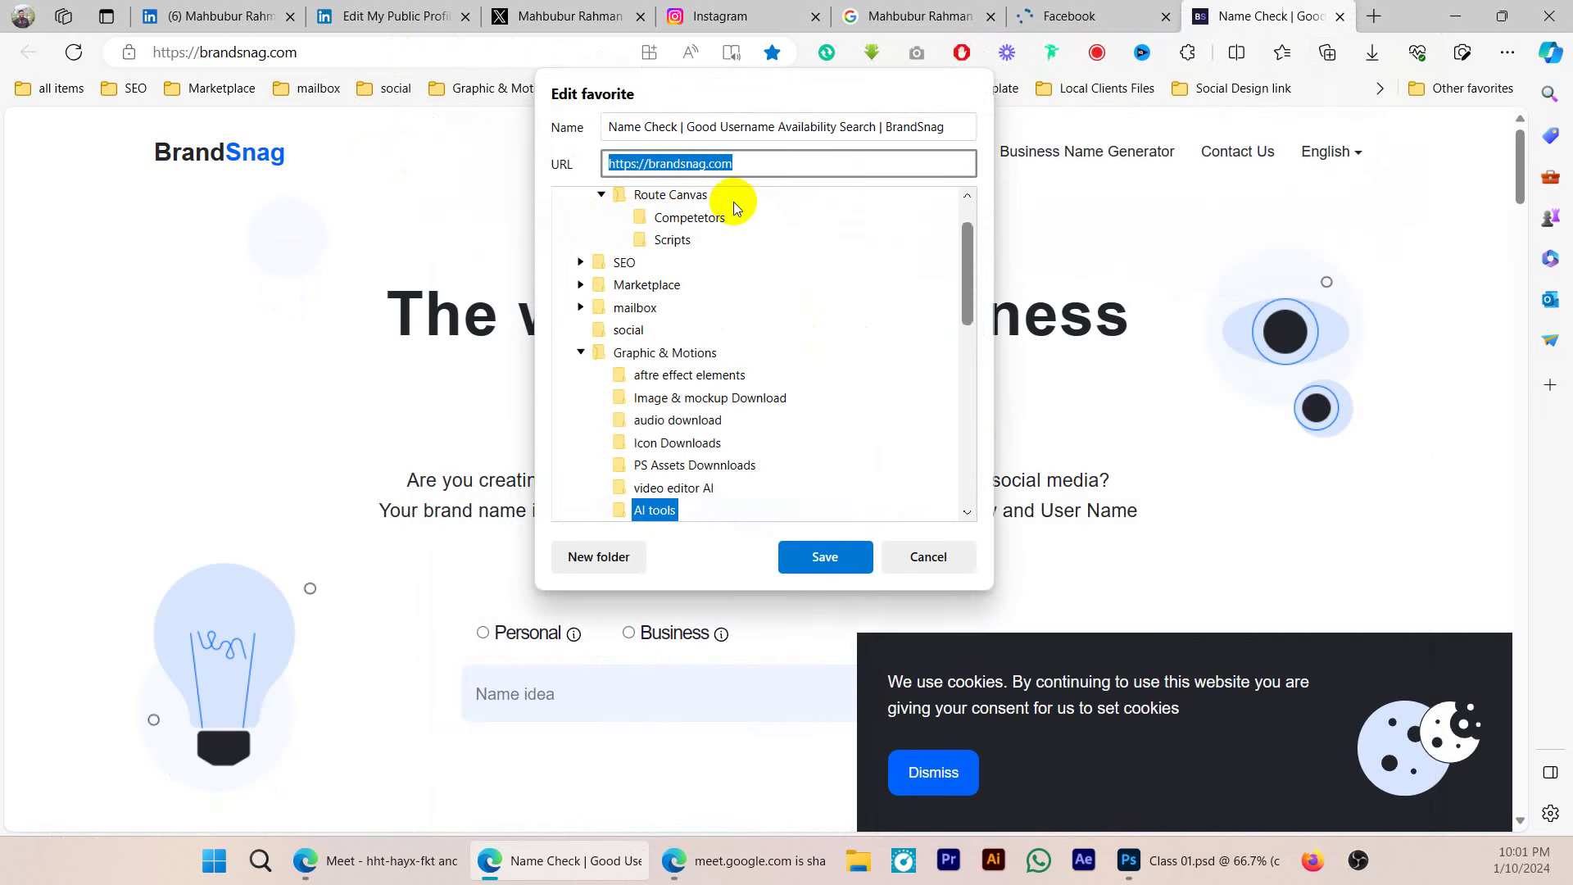
pyautogui.click(864, 559)
pyautogui.click(1050, 31)
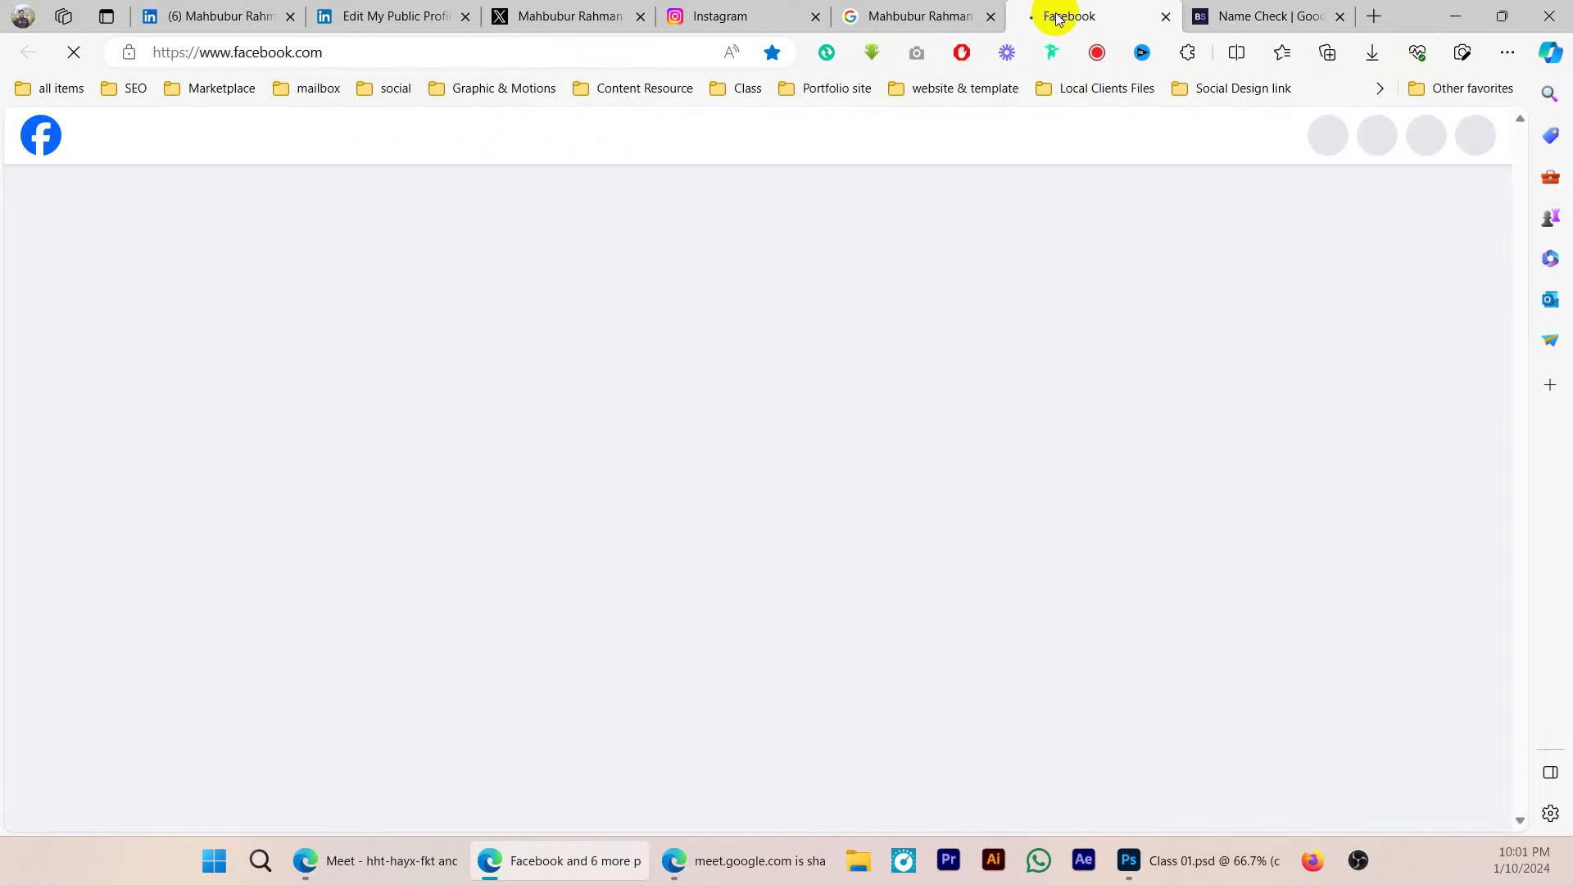
pyautogui.click(1275, 8)
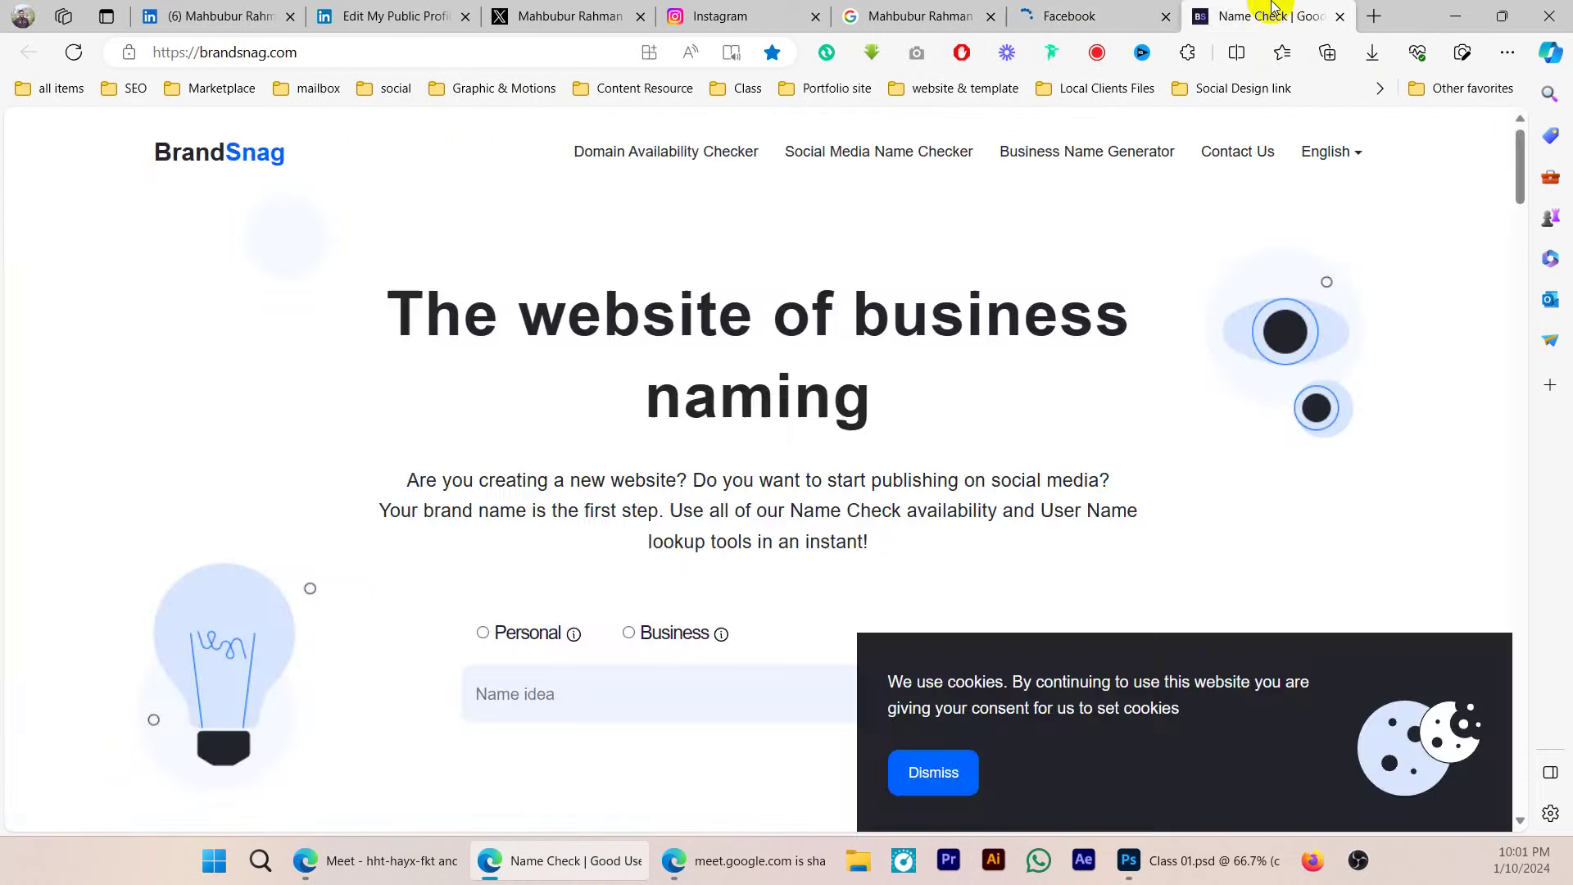